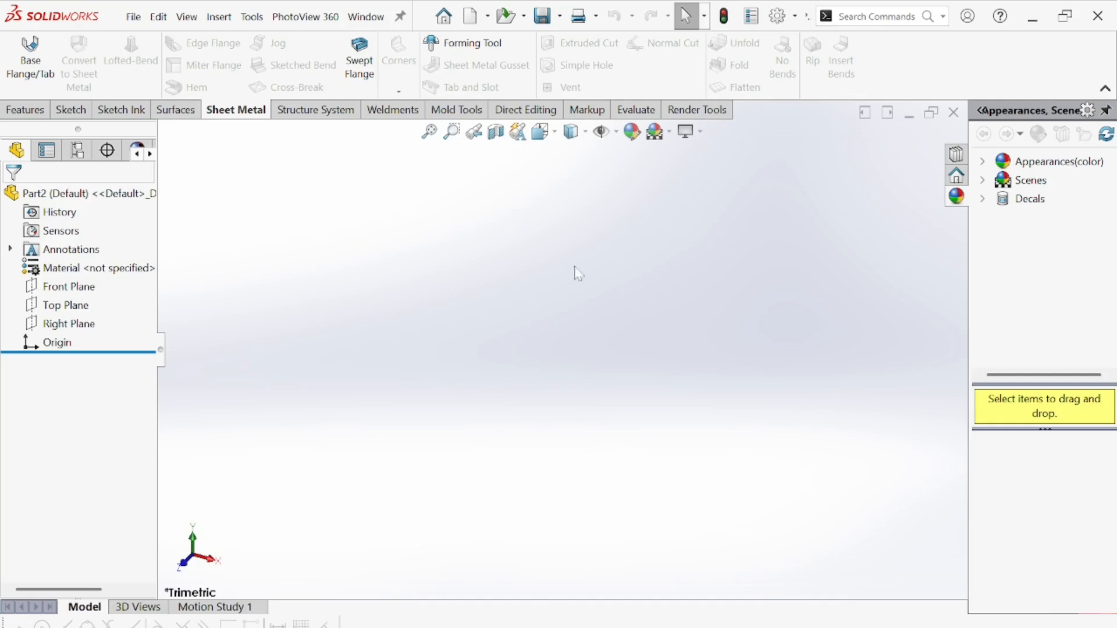
- Close the open part document and dismiss the Welcome window
click(953, 112)
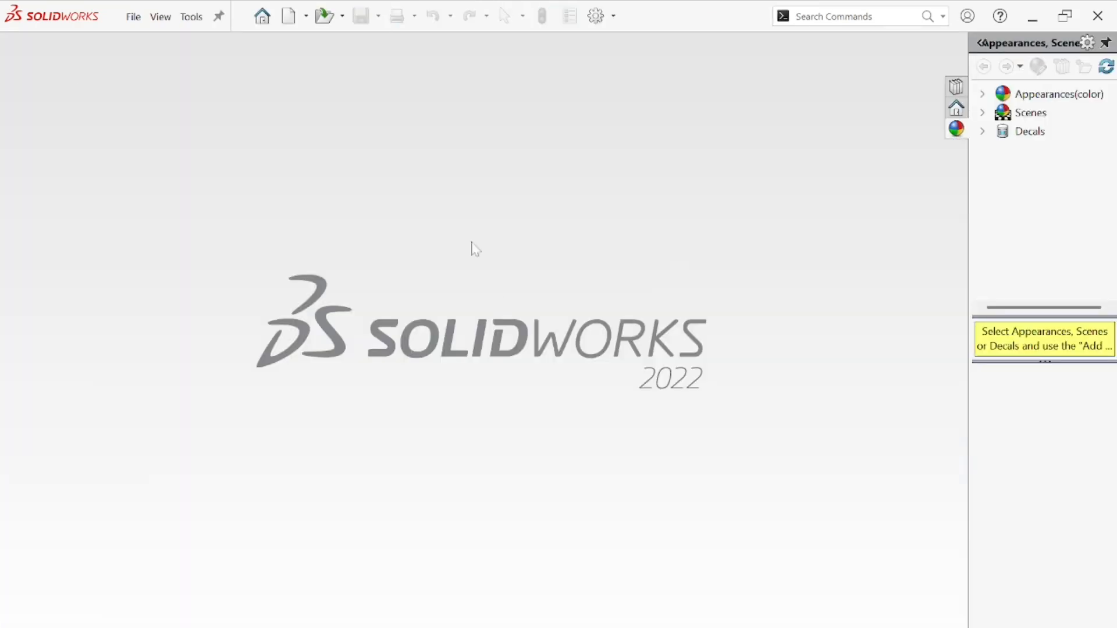
click(262, 17)
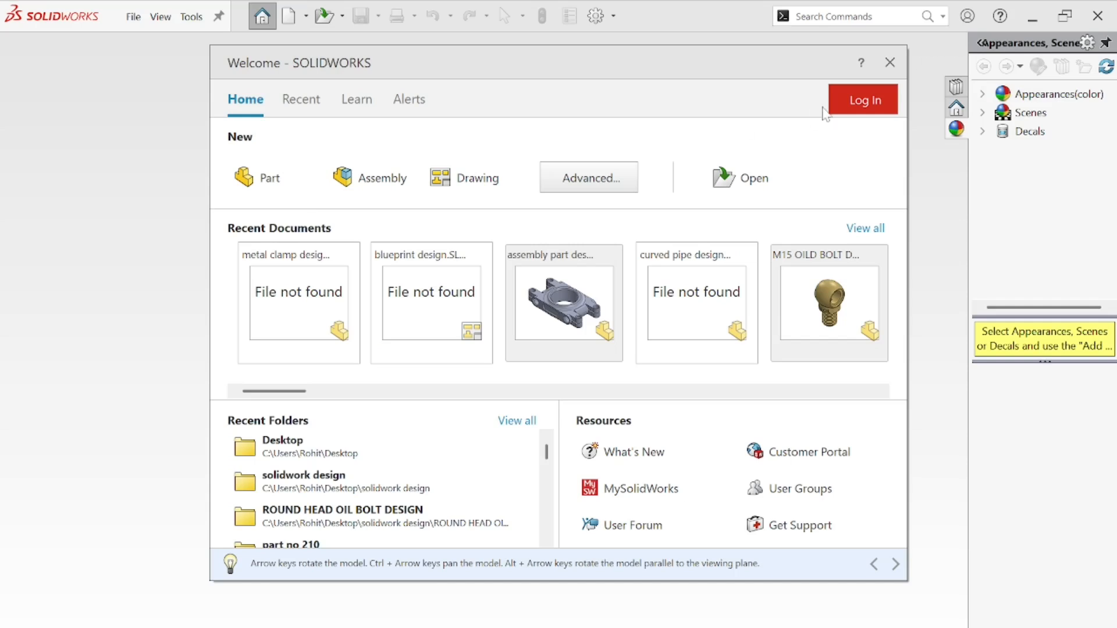
click(889, 62)
- Create a new part document and set its units to MMGS (millimeter, gram, second)
click(289, 16)
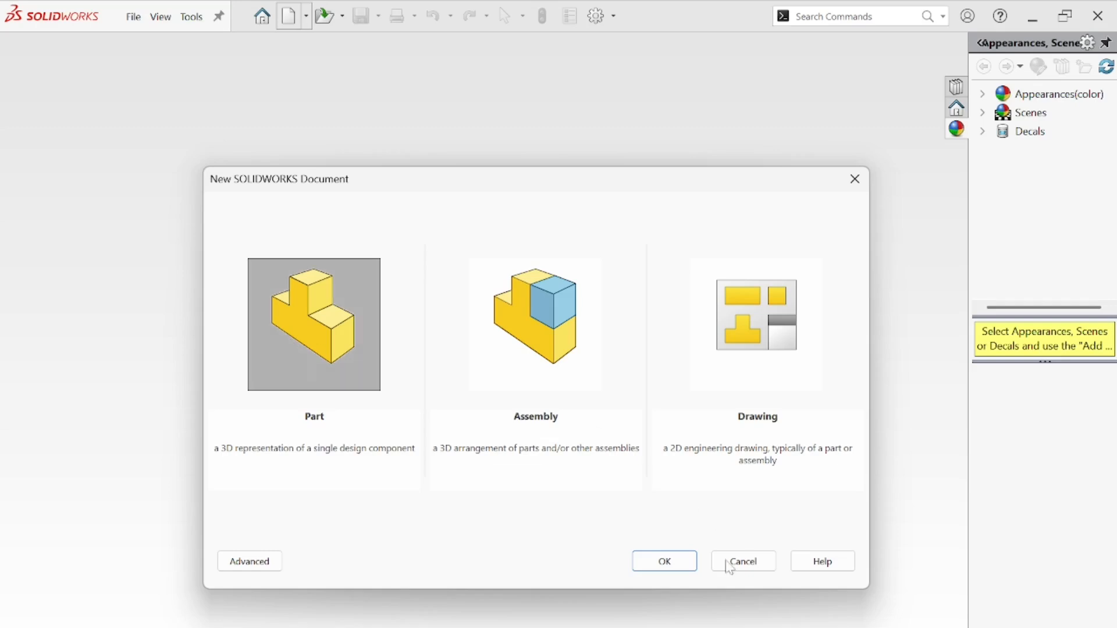
click(663, 562)
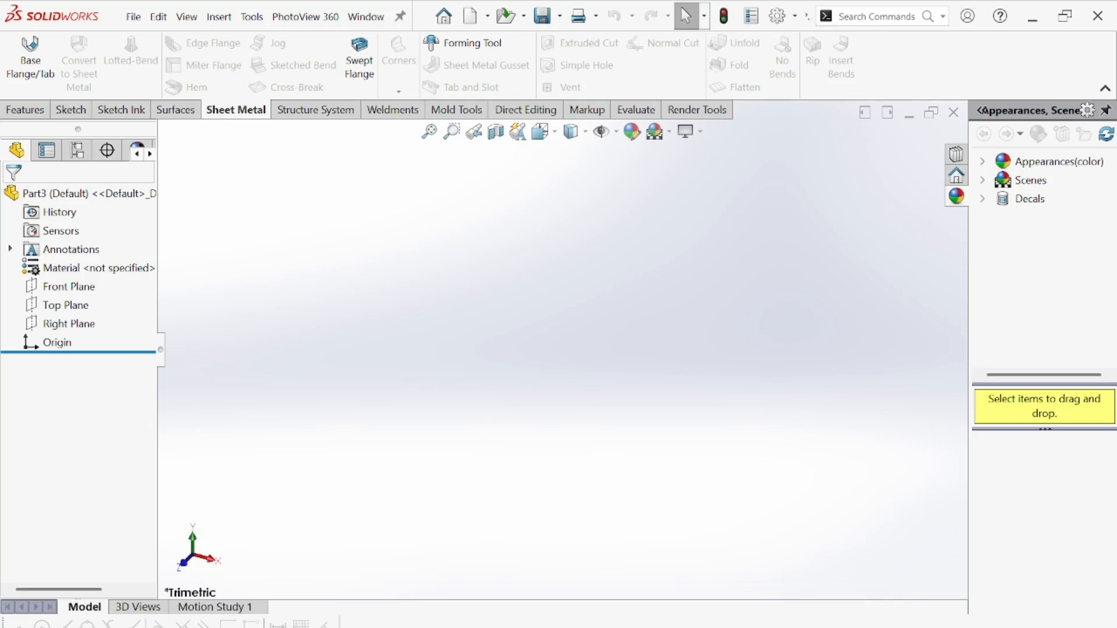
click(971, 623)
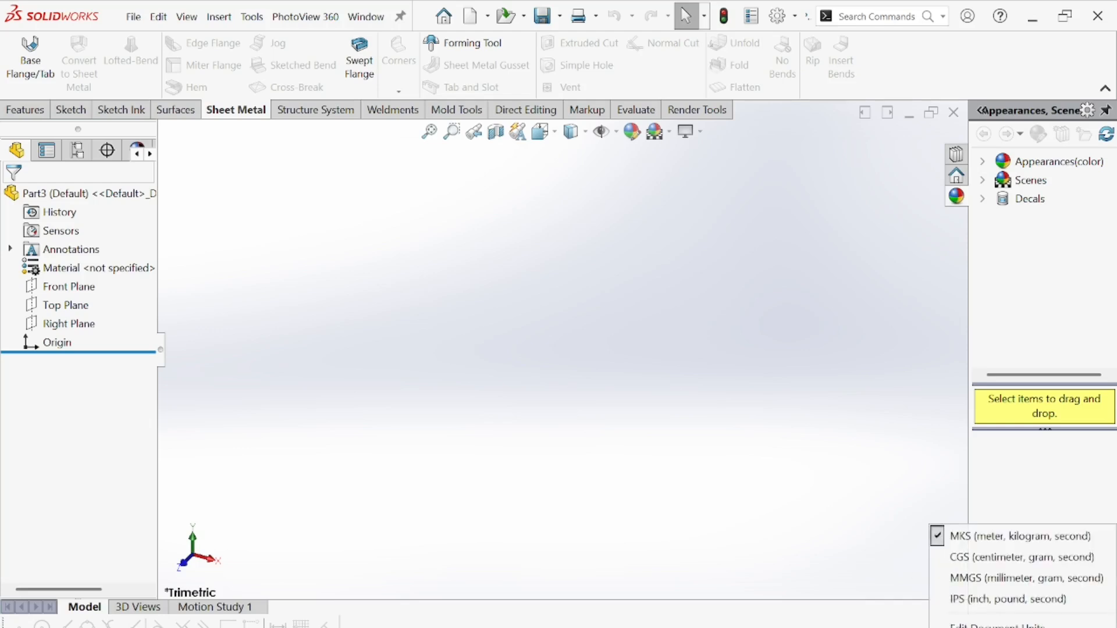
click(967, 578)
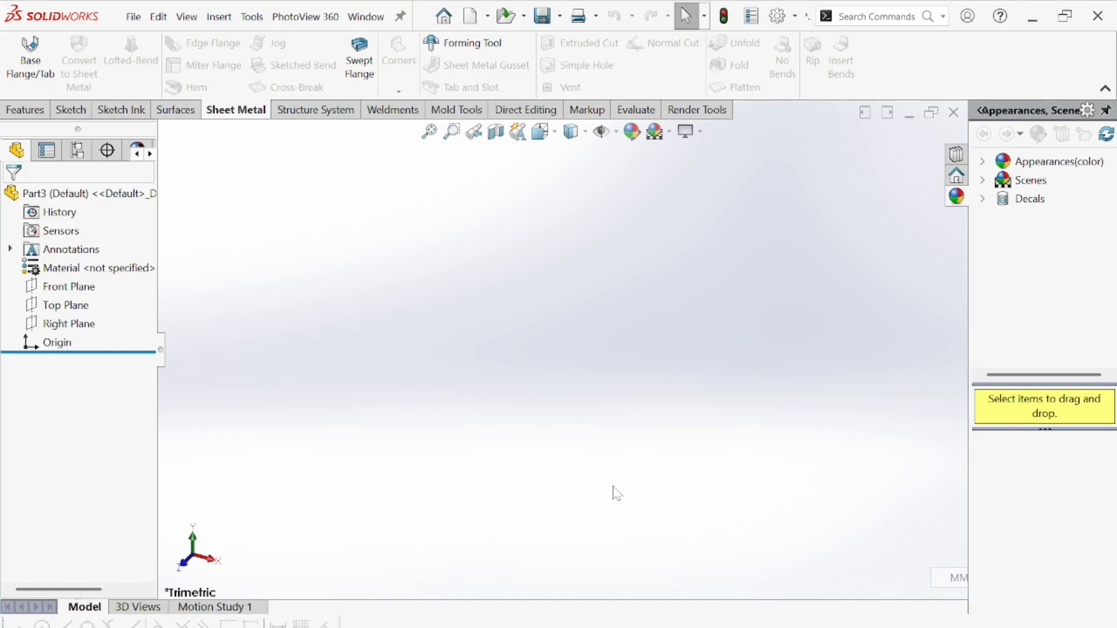
- Sketch on the Front Plane a horizontal line about 27 mm leftward from the origin and a vertical line about 65 mm down from its end
click(65, 291)
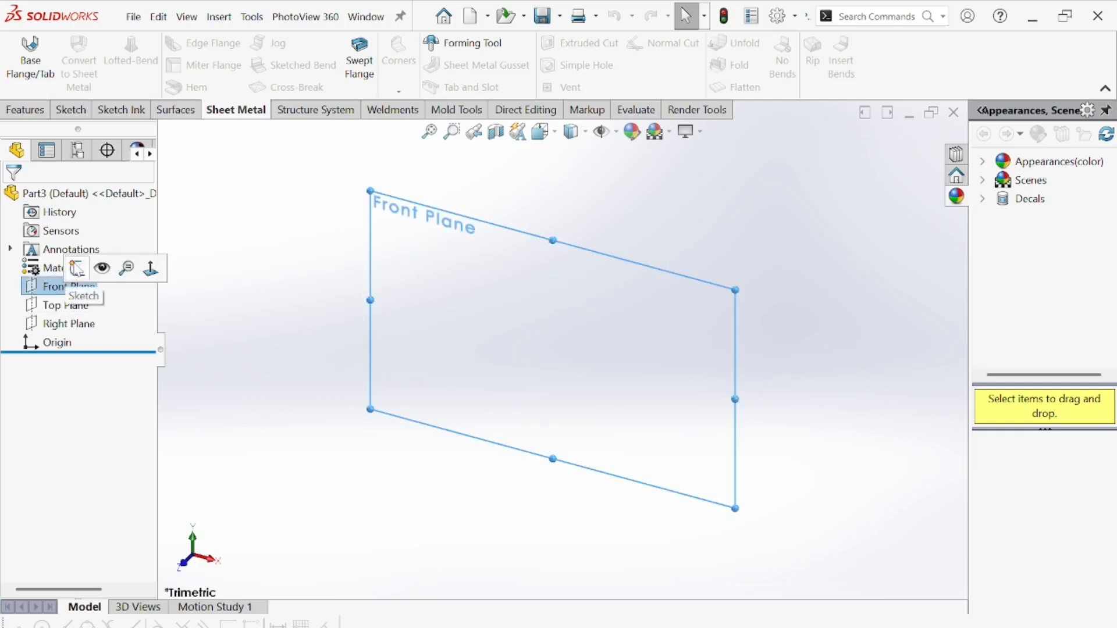
click(74, 268)
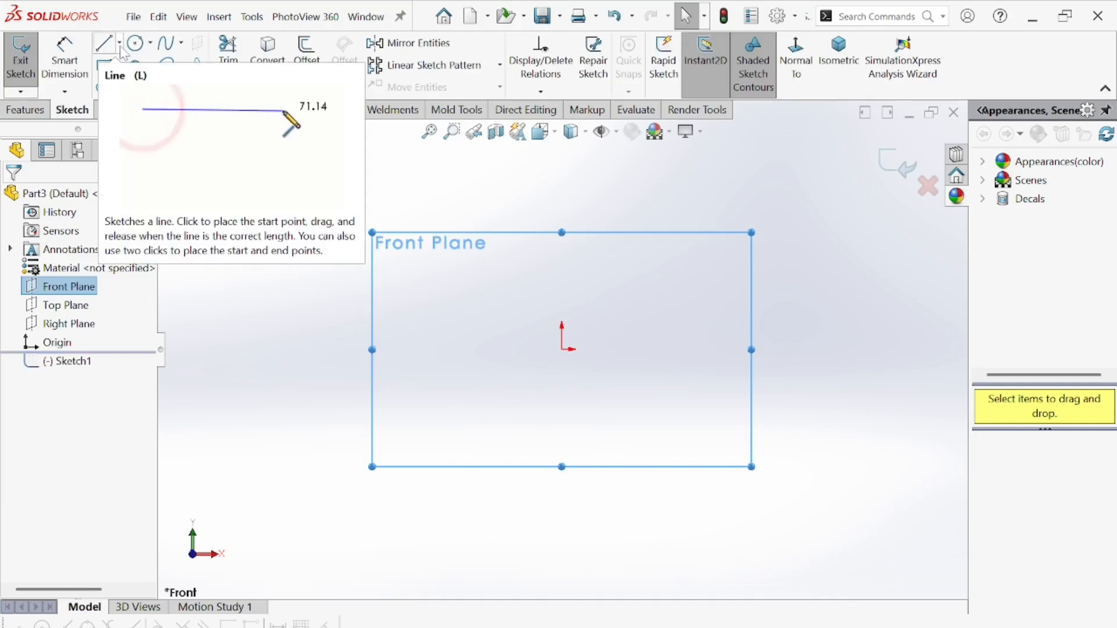
click(119, 44)
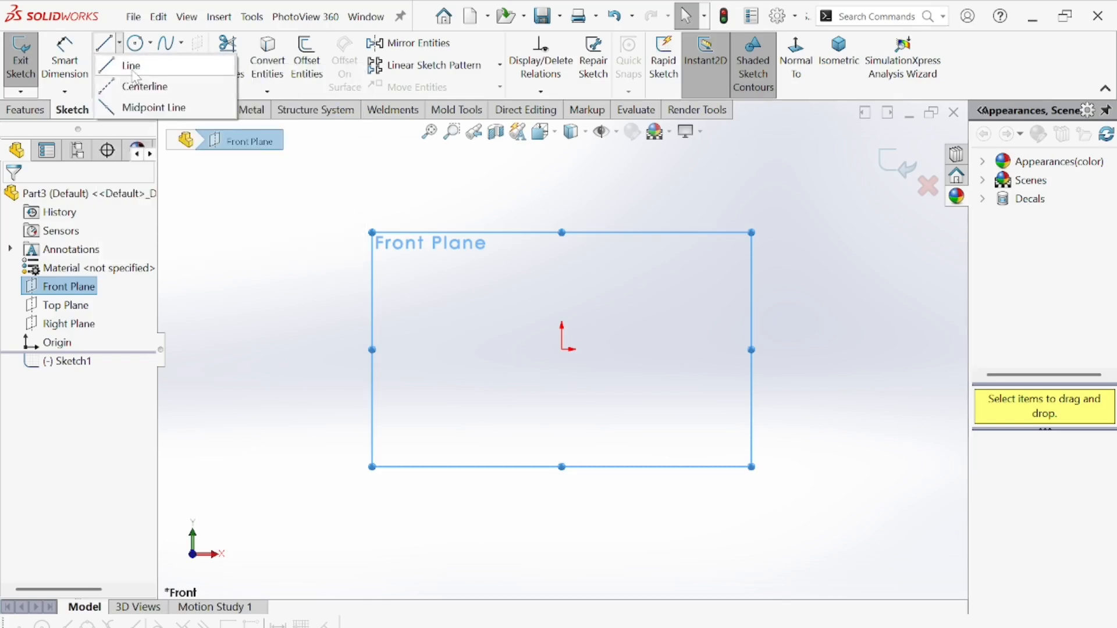
click(137, 64)
click(562, 350)
click(503, 350)
click(503, 488)
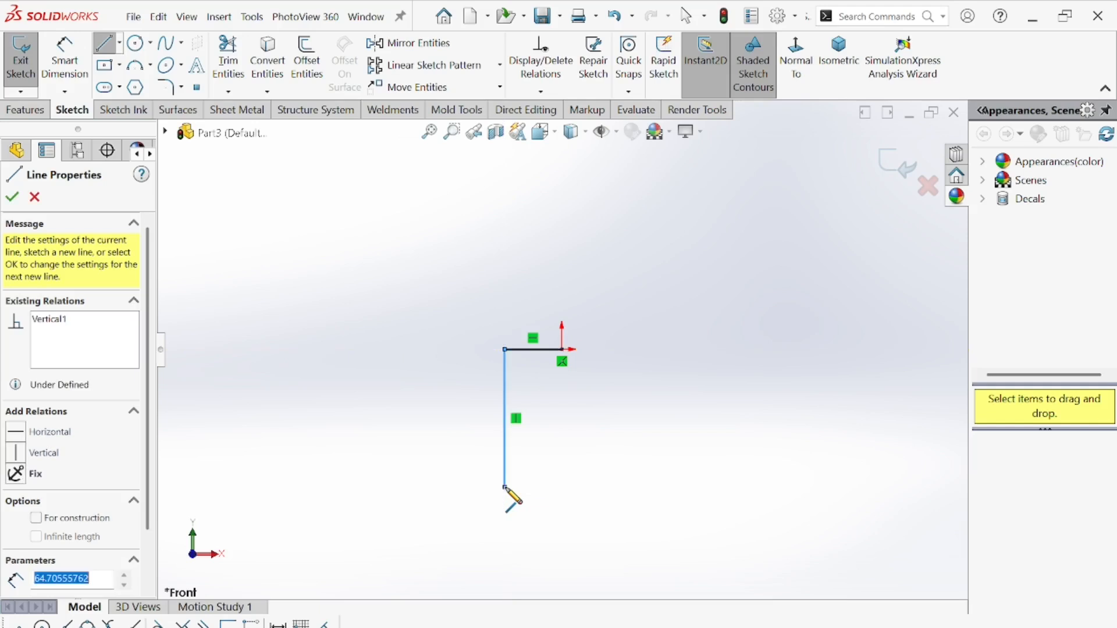
right_click(437, 407)
click(488, 438)
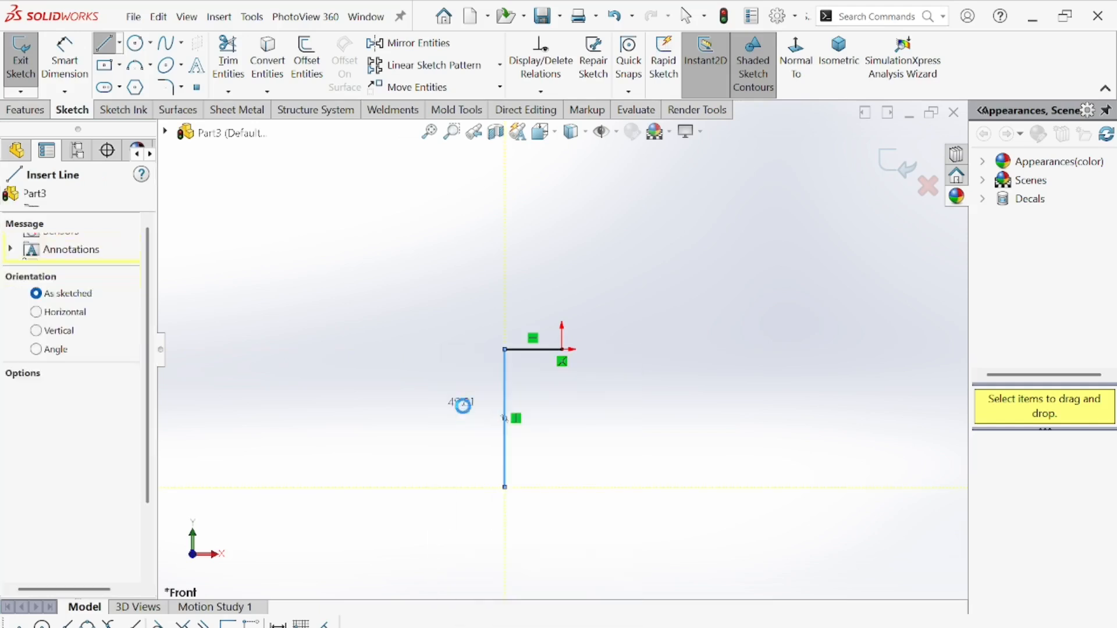
key(Escape)
- Dimension the horizontal line's length to 50 mm
click(64, 58)
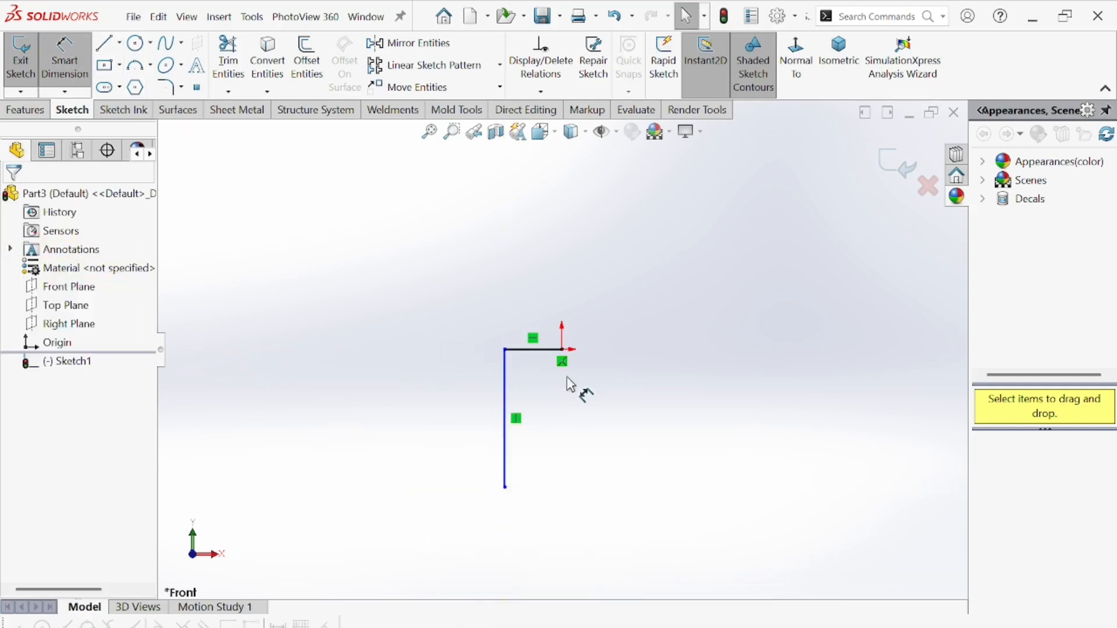
click(550, 345)
click(539, 294)
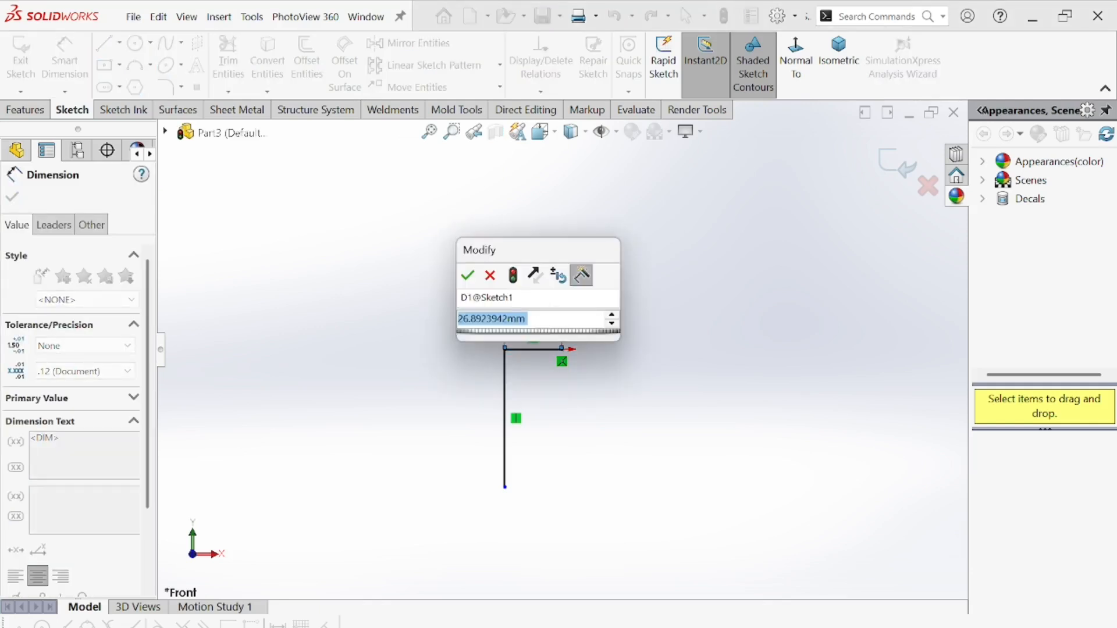
text(50)
click(467, 275)
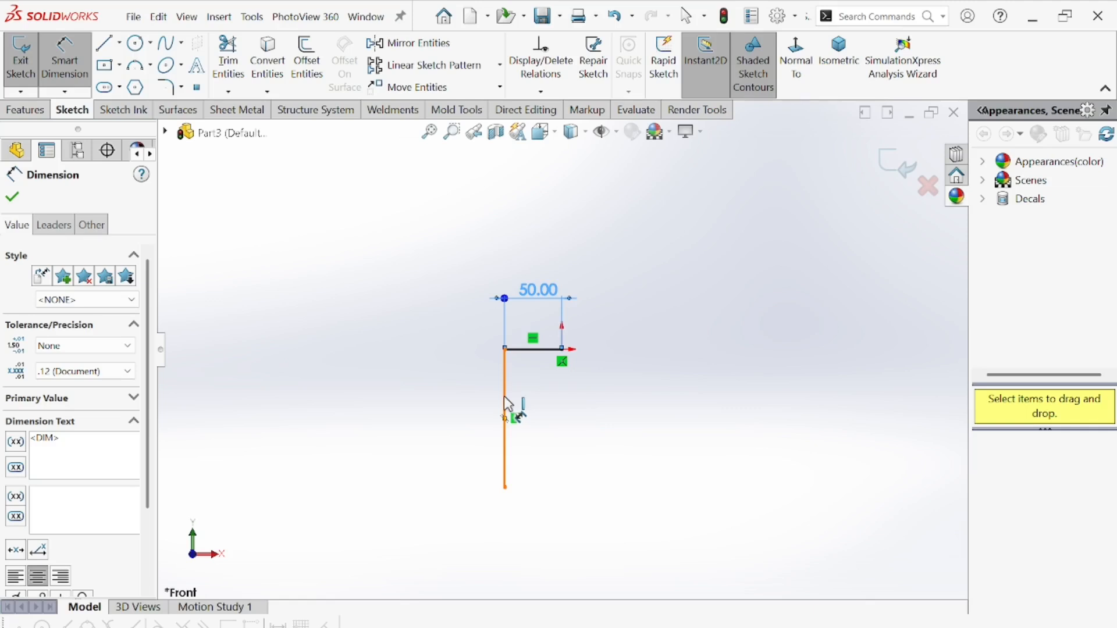
- Dimension the vertical line's length to 125 mm
click(507, 405)
click(468, 402)
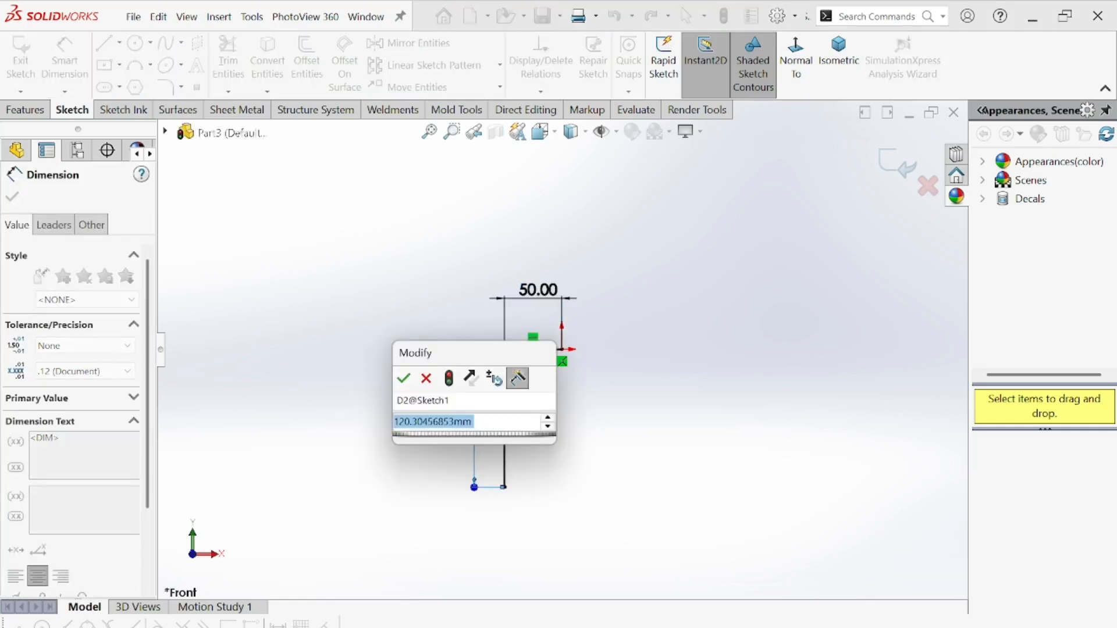
text(15)
key(BackSpace)
text(25)
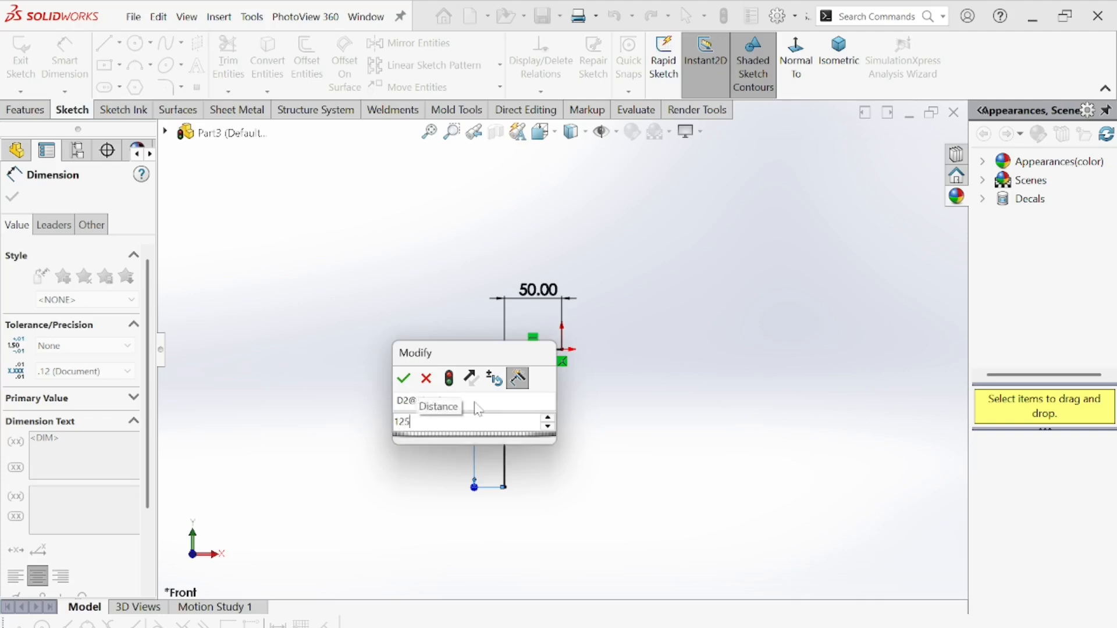
key(Return)
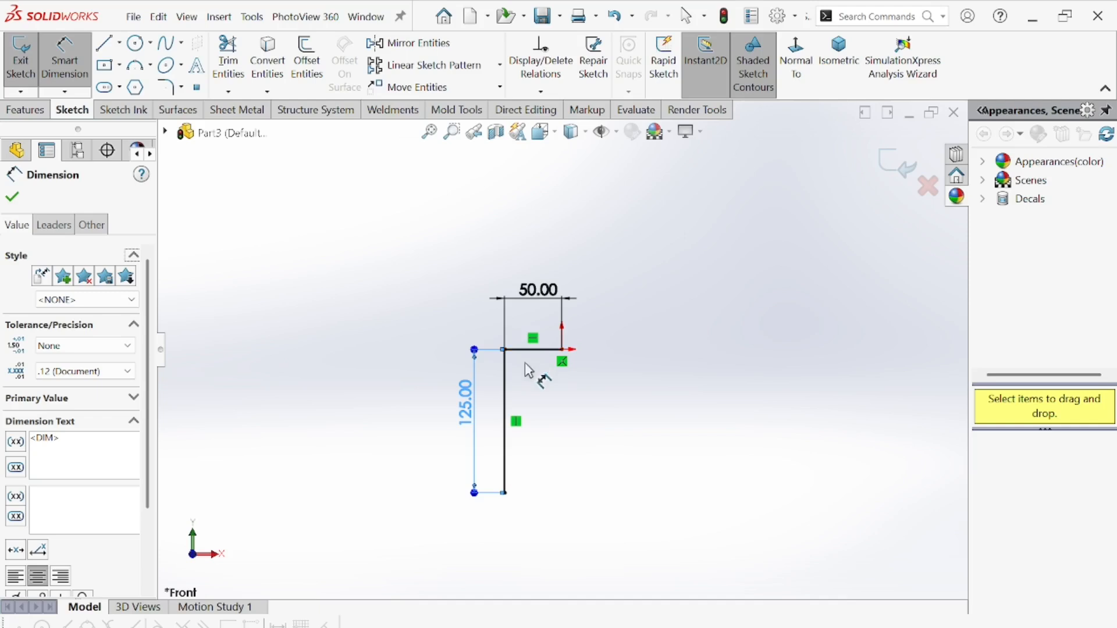
- Set the horizontal line's length dimension to 60 mm
double_click(542, 294)
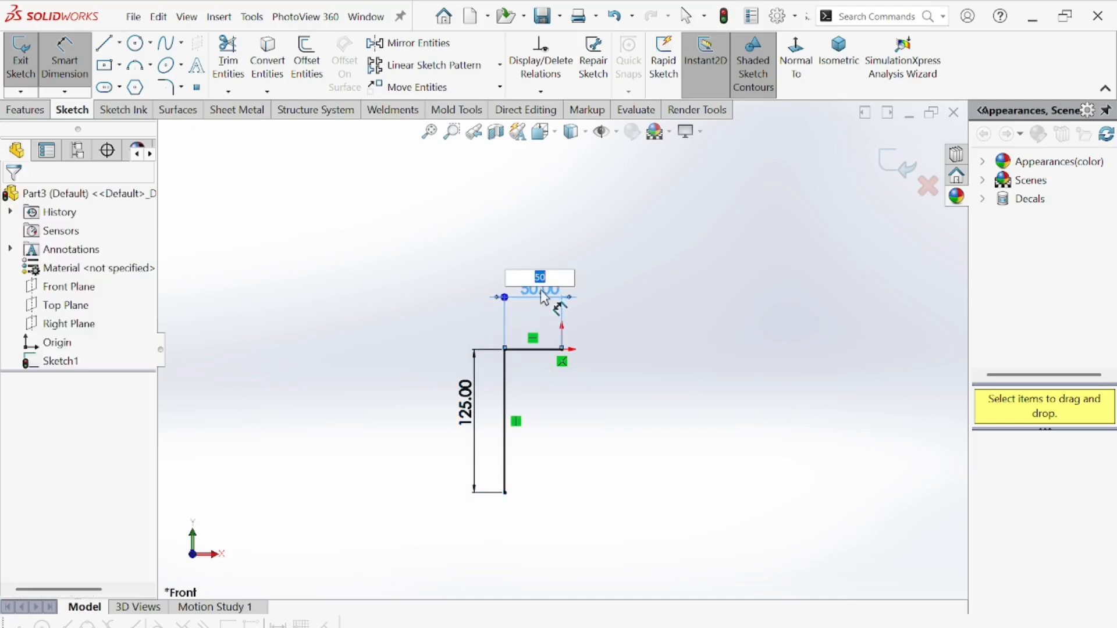
text(60)
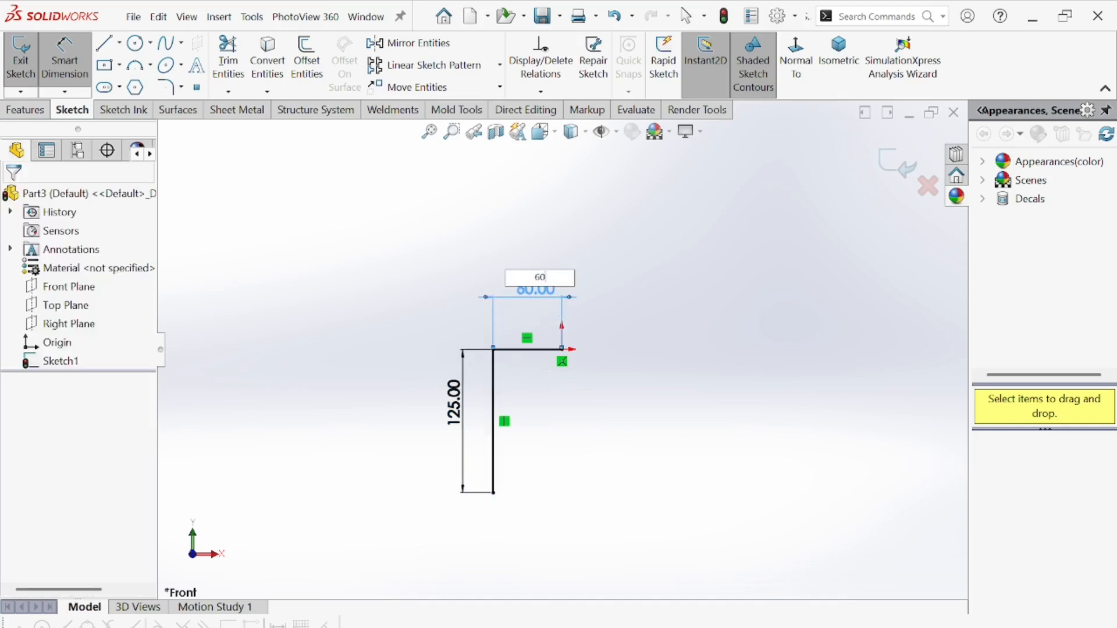
key(Return)
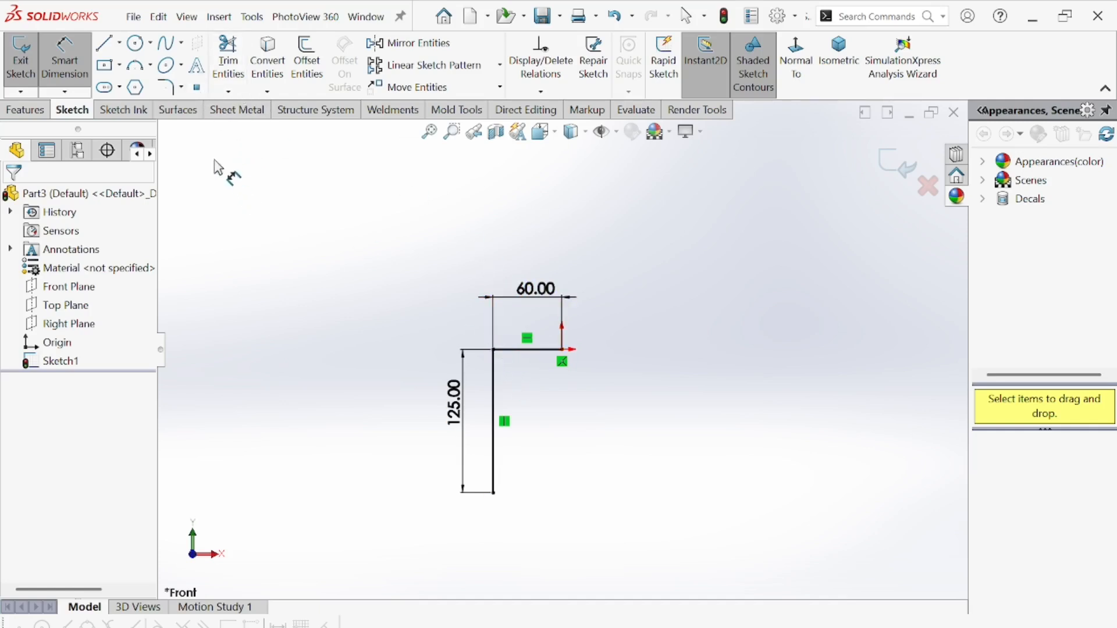
- Set up a sketch fillet with a 40 mm radius on the corner between the horizontal and vertical lines
click(166, 87)
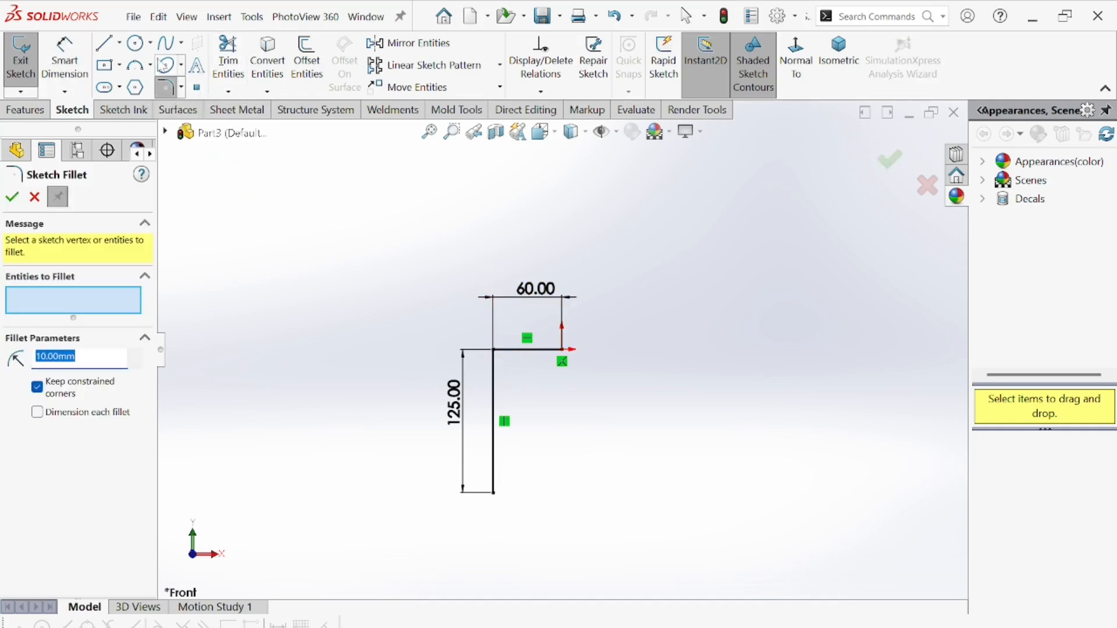
click(181, 87)
click(492, 349)
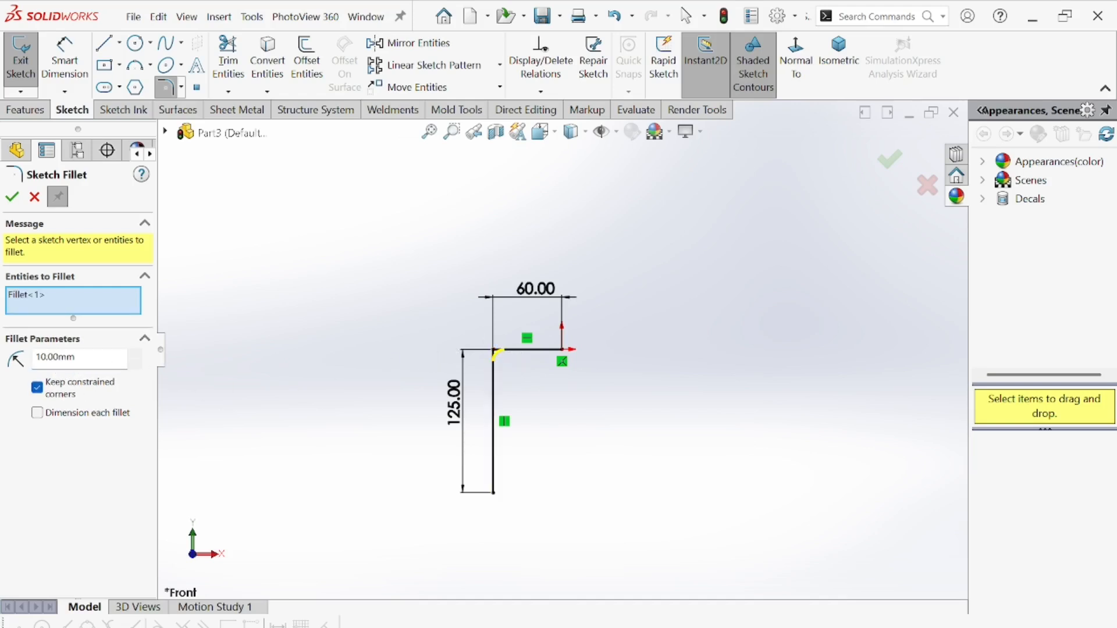
double_click(75, 356)
text(40)
key(Return)
- Try a 35 mm radius for the corner fillet and return it to 40 mm
double_click(75, 356)
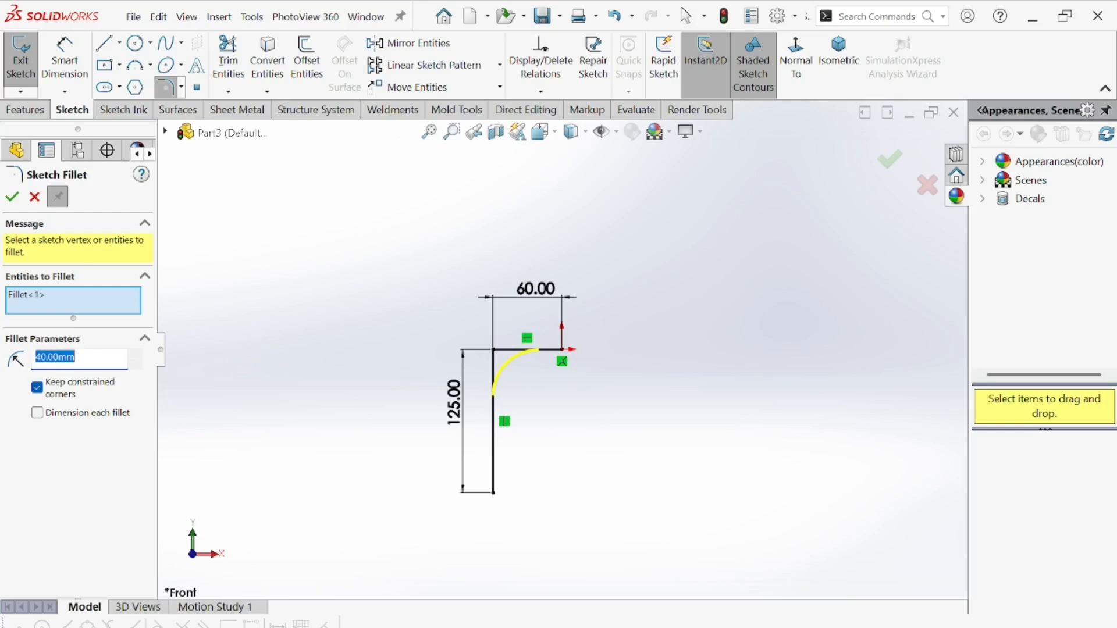
text(35)
key(Return)
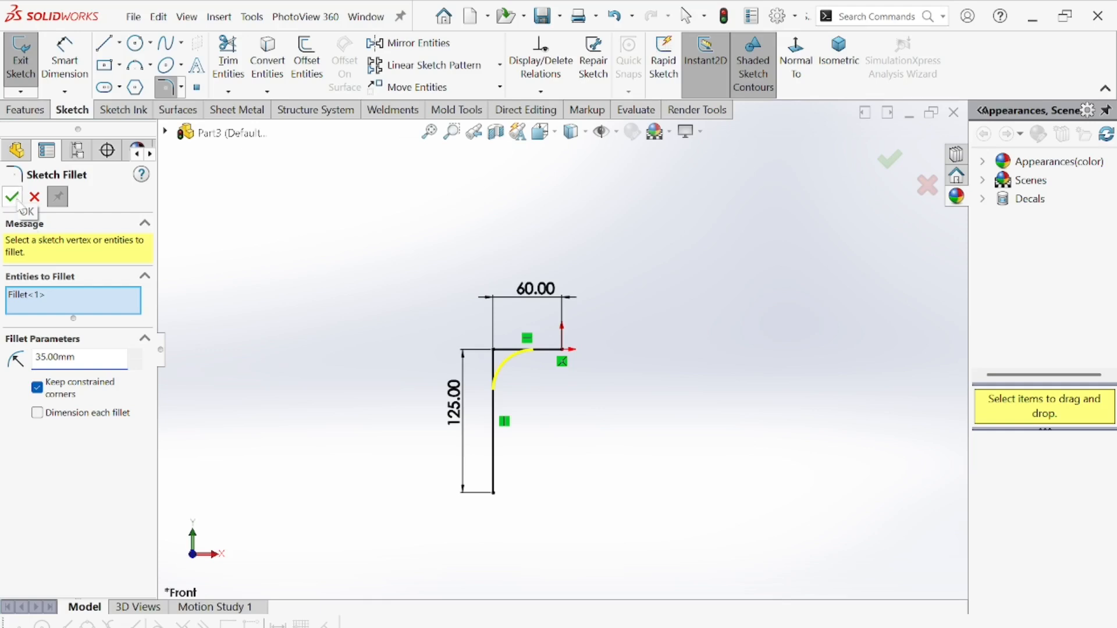
double_click(75, 357)
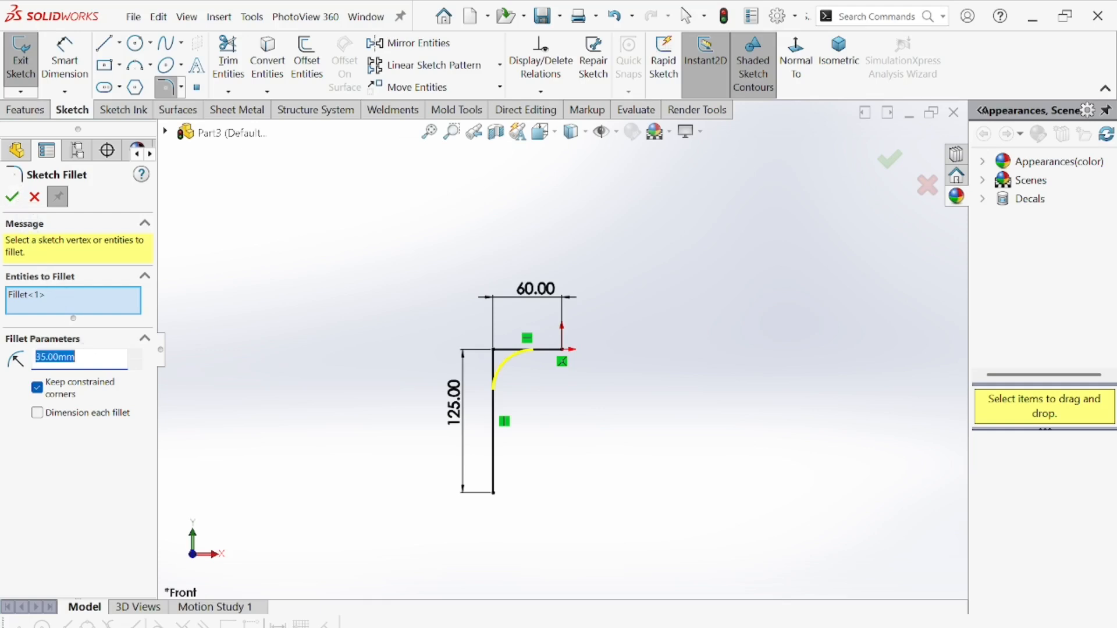
text(40)
key(Return)
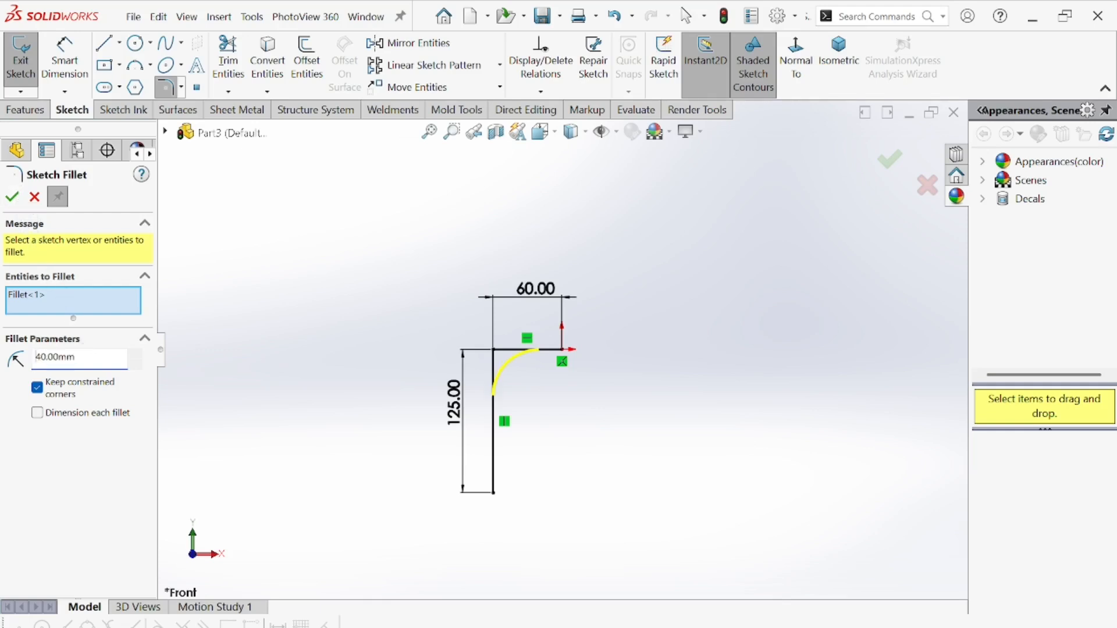
- Apply the corner fillet and exit the profile sketch
click(12, 196)
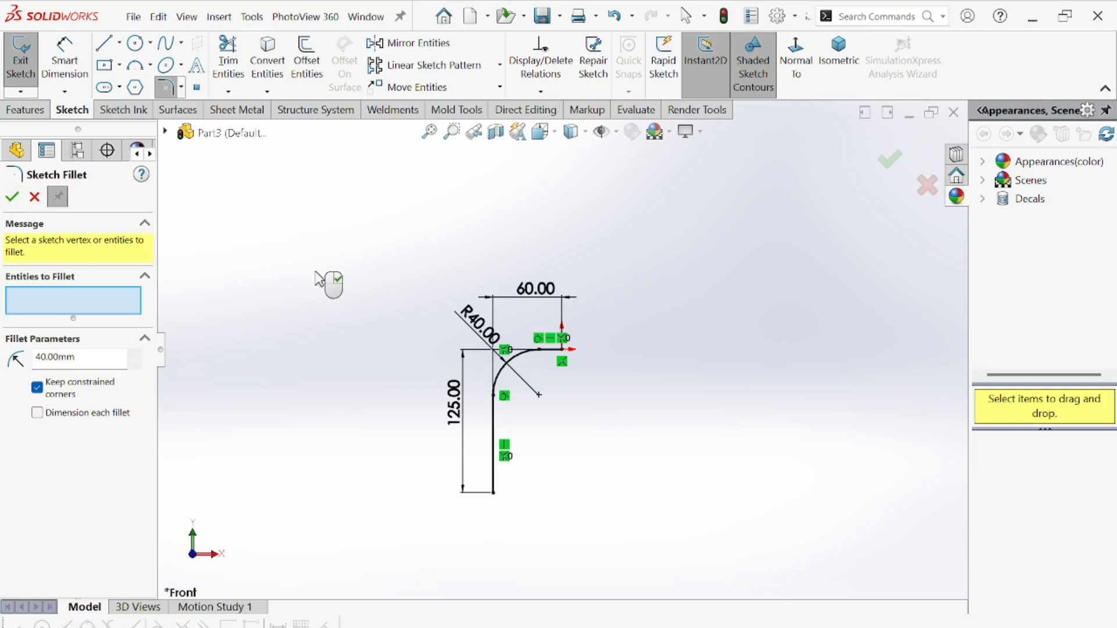
scroll(316, 271, up, 4)
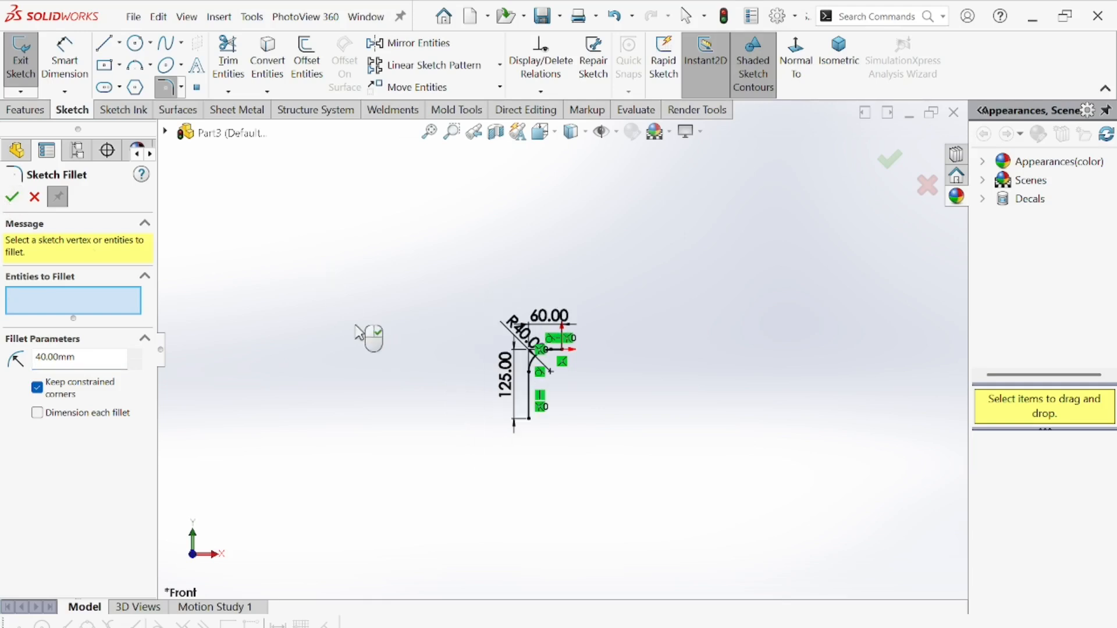
click(890, 162)
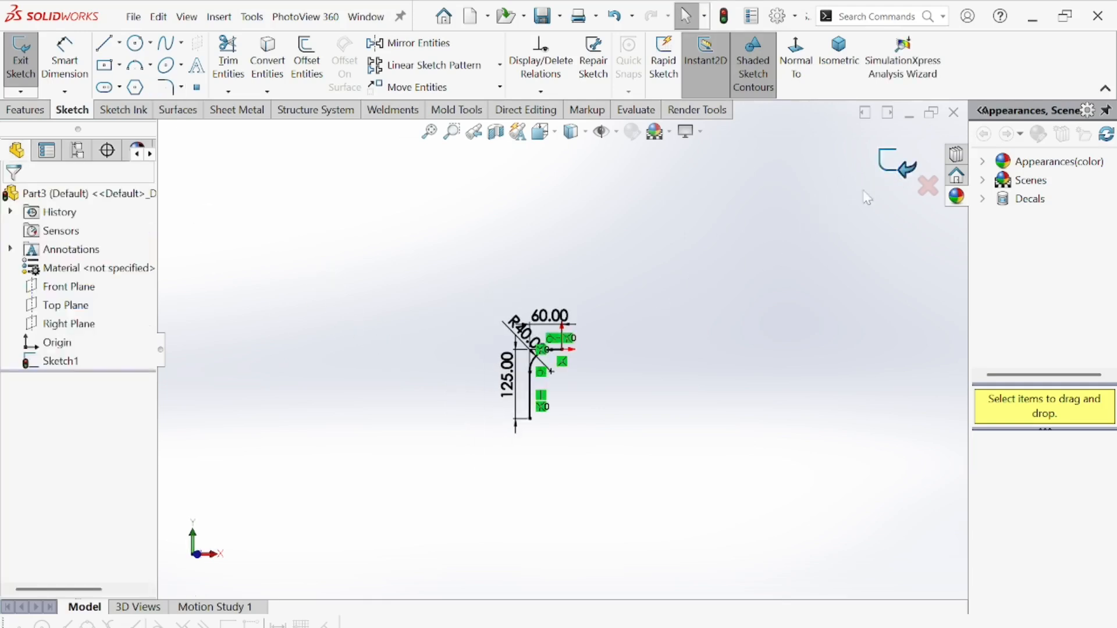
click(897, 165)
- Examine the filleted L-shaped sketch from several viewing angles
scroll(597, 377, down, 4)
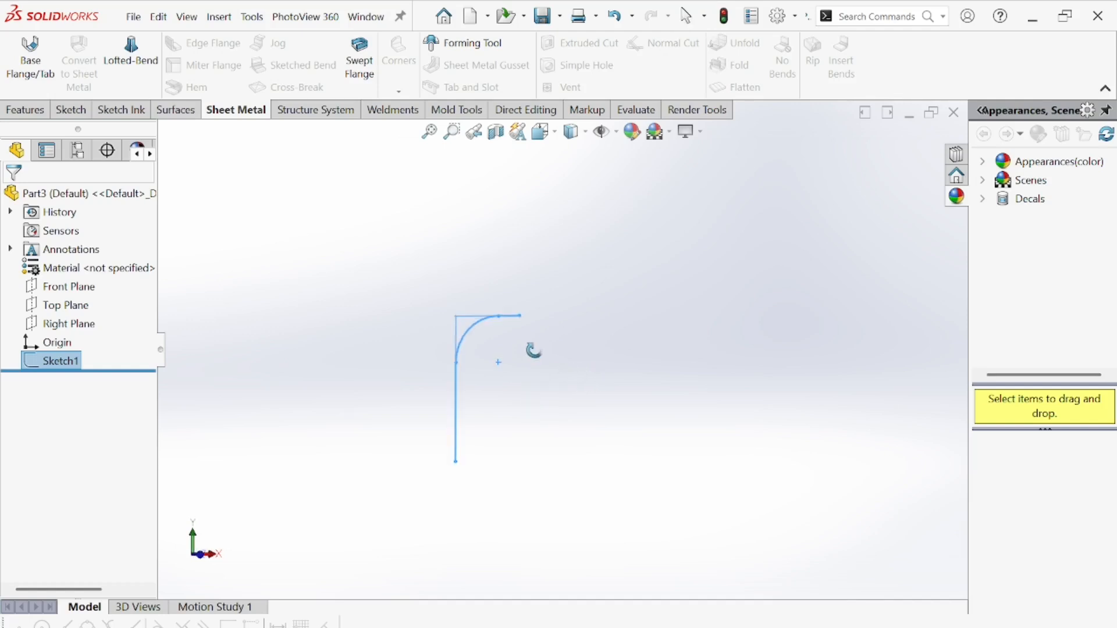
scroll(550, 349, up, 3)
scroll(560, 325, down, 2)
mouse_move(559, 326)
middle_down()
mouse_move(543, 392)
mouse_move(590, 331)
mouse_move(521, 369)
mouse_move(606, 357)
mouse_move(564, 302)
middle_up()
key(space)
click(536, 348)
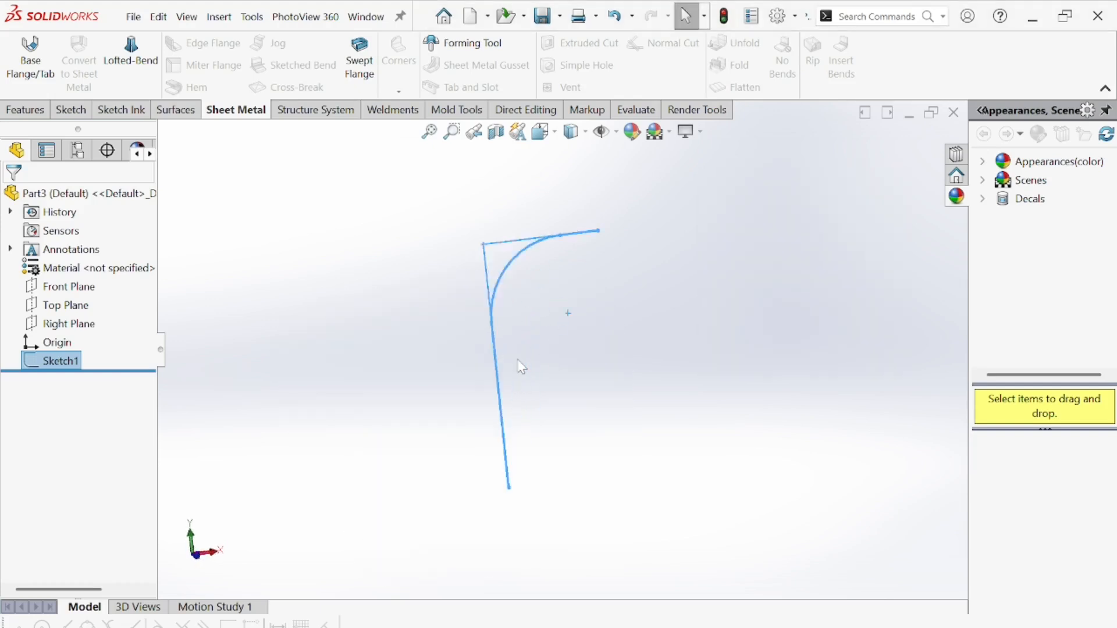
scroll(573, 276, up, 3)
mouse_move(570, 274)
middle_down()
mouse_move(660, 301)
mouse_move(670, 364)
mouse_move(214, 372)
middle_up()
mouse_move(512, 309)
middle_down()
mouse_move(491, 431)
mouse_move(565, 462)
mouse_move(578, 318)
mouse_move(507, 381)
middle_up()
mouse_move(537, 329)
middle_down()
mouse_move(501, 386)
mouse_move(478, 351)
middle_up()
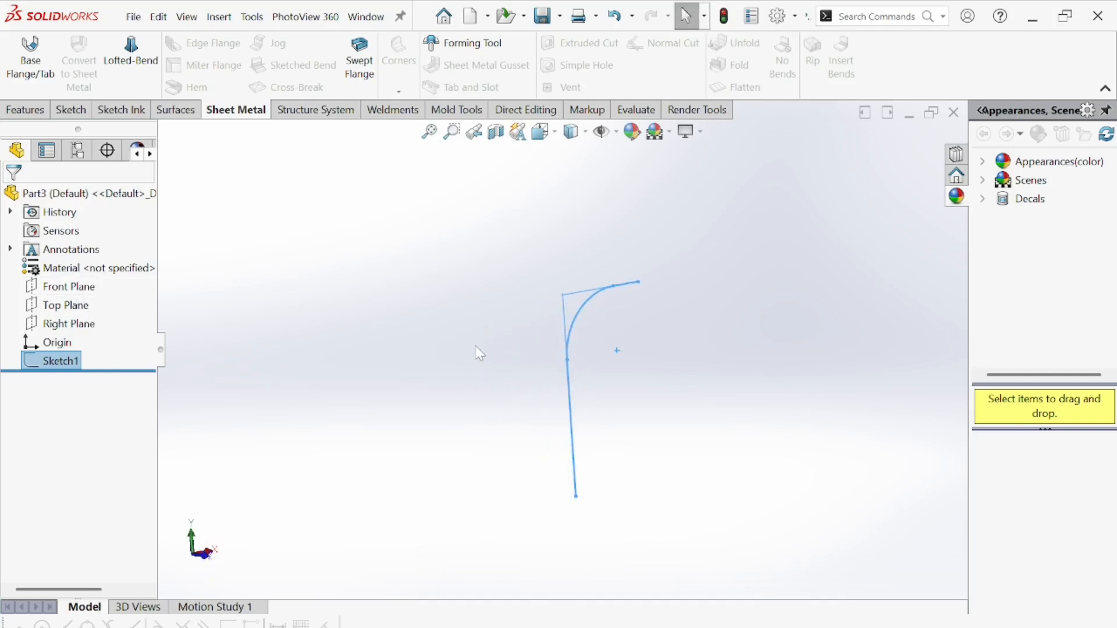
- Start a new sketch on the Right Plane, viewed normal to the plane from its reverse side
click(65, 323)
mouse_move(433, 375)
middle_down()
mouse_move(444, 468)
mouse_move(483, 234)
mouse_move(560, 324)
mouse_move(578, 294)
mouse_move(560, 331)
mouse_move(578, 319)
mouse_move(573, 350)
mouse_move(539, 336)
mouse_move(544, 319)
mouse_move(526, 314)
mouse_move(562, 313)
mouse_move(530, 336)
mouse_move(546, 355)
mouse_move(616, 366)
mouse_move(613, 242)
mouse_move(599, 365)
middle_up()
middle_drag(251, 338, 521, 345)
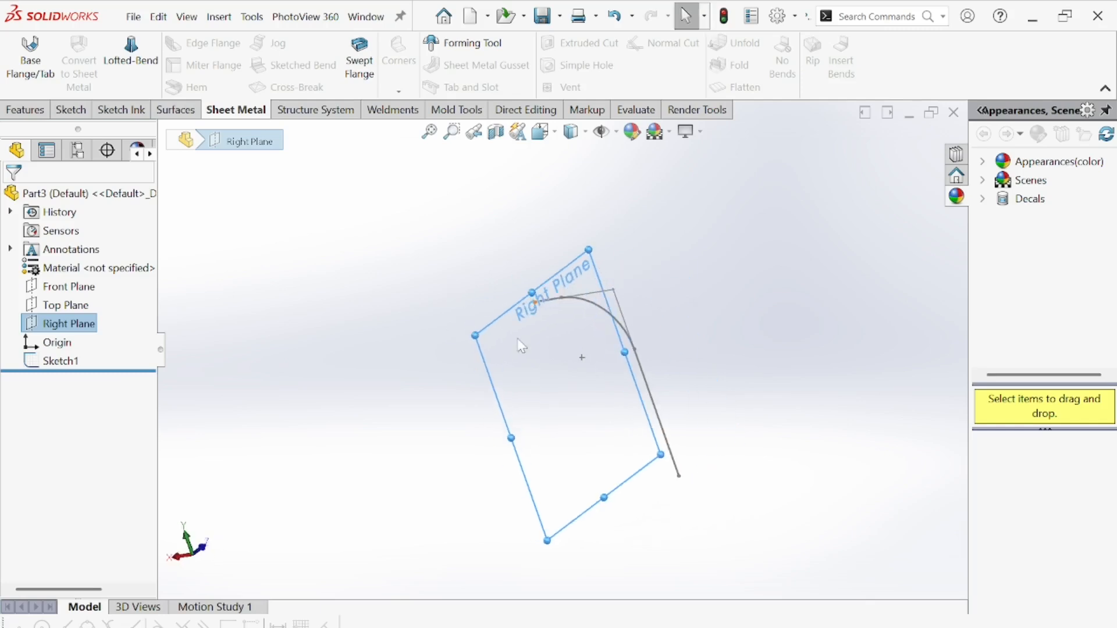
click(70, 109)
click(21, 56)
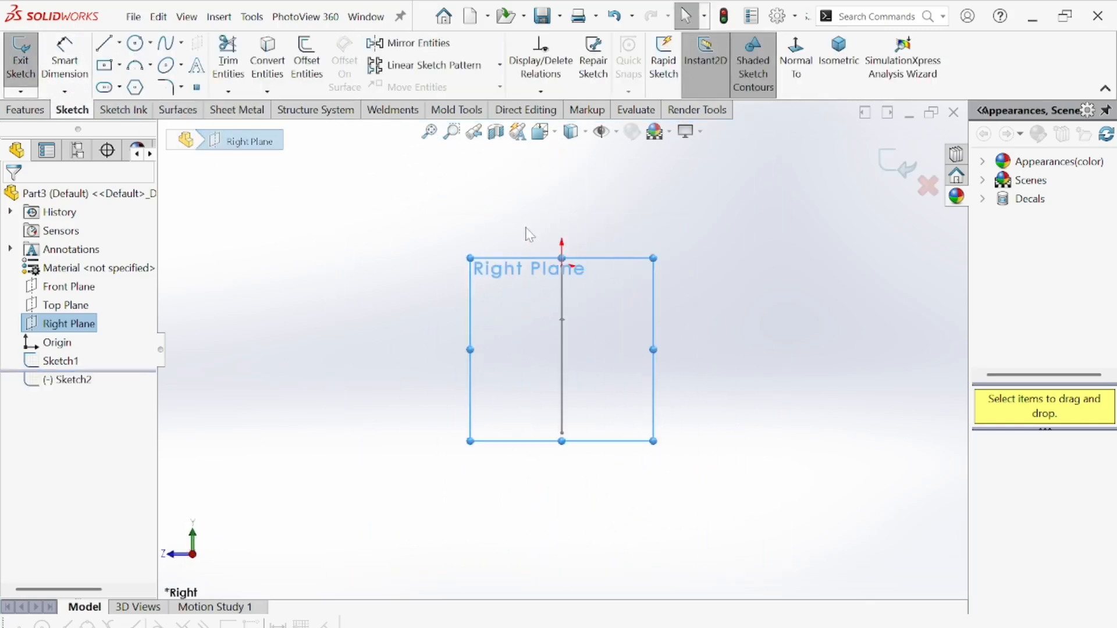
click(800, 52)
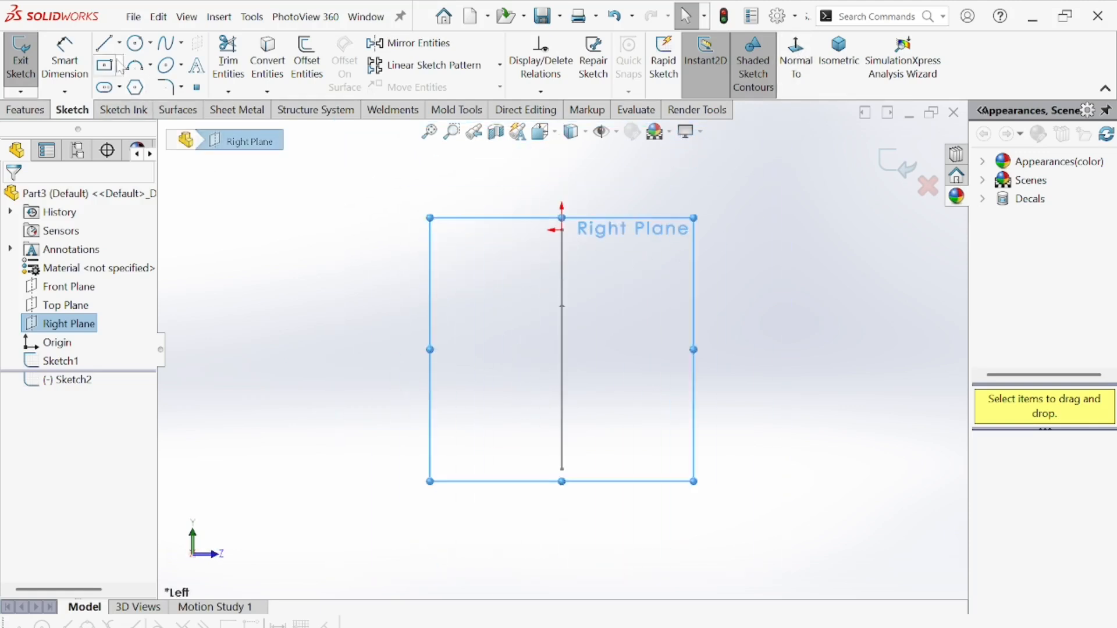
- Sketch a horizontal line from the origin towards negative Z, followed by a vertical line downward from its end
click(105, 43)
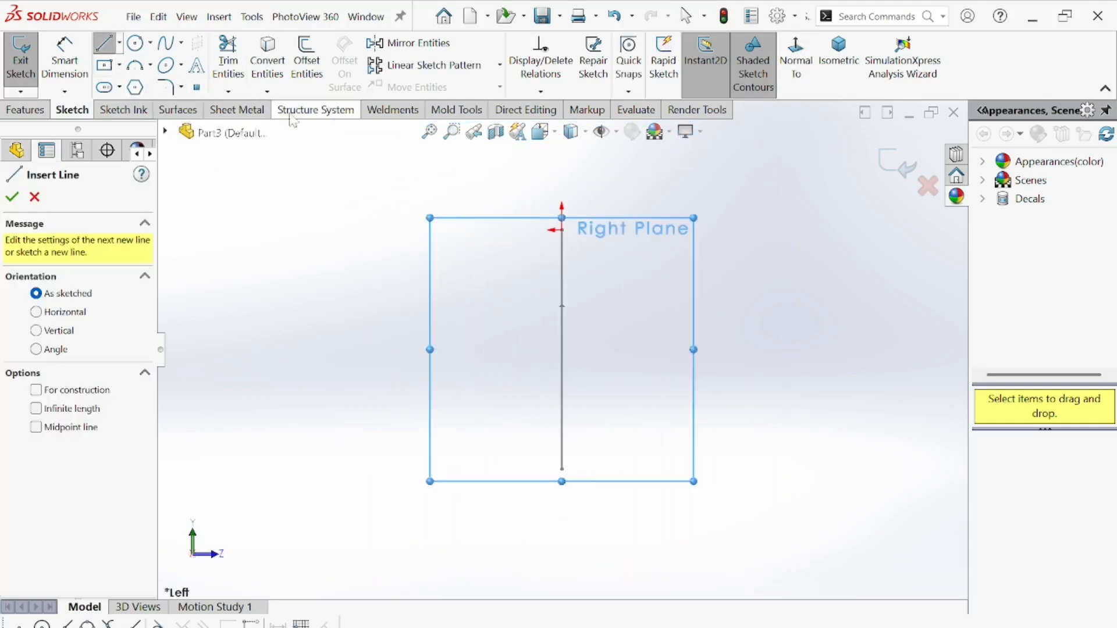
click(562, 230)
click(508, 230)
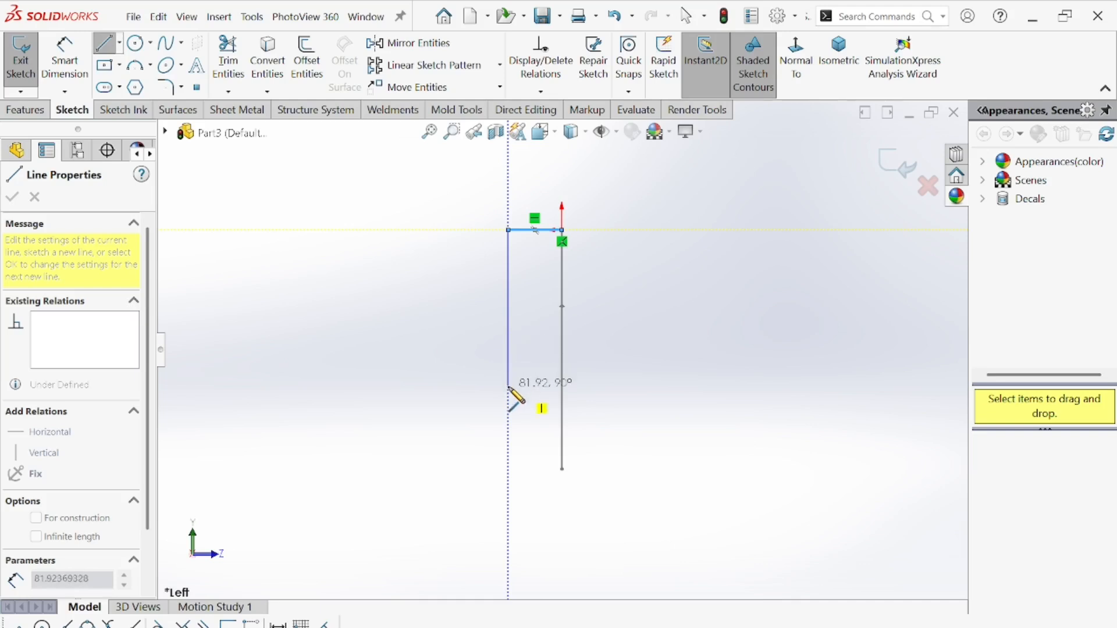
click(508, 371)
right_click(466, 333)
click(496, 344)
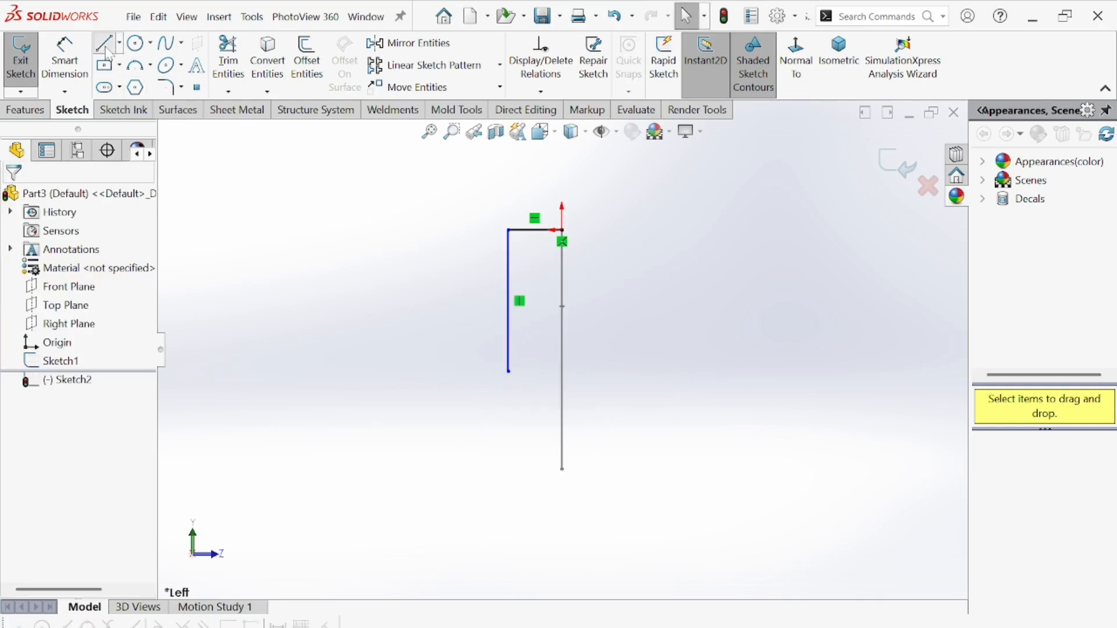
click(104, 43)
click(135, 66)
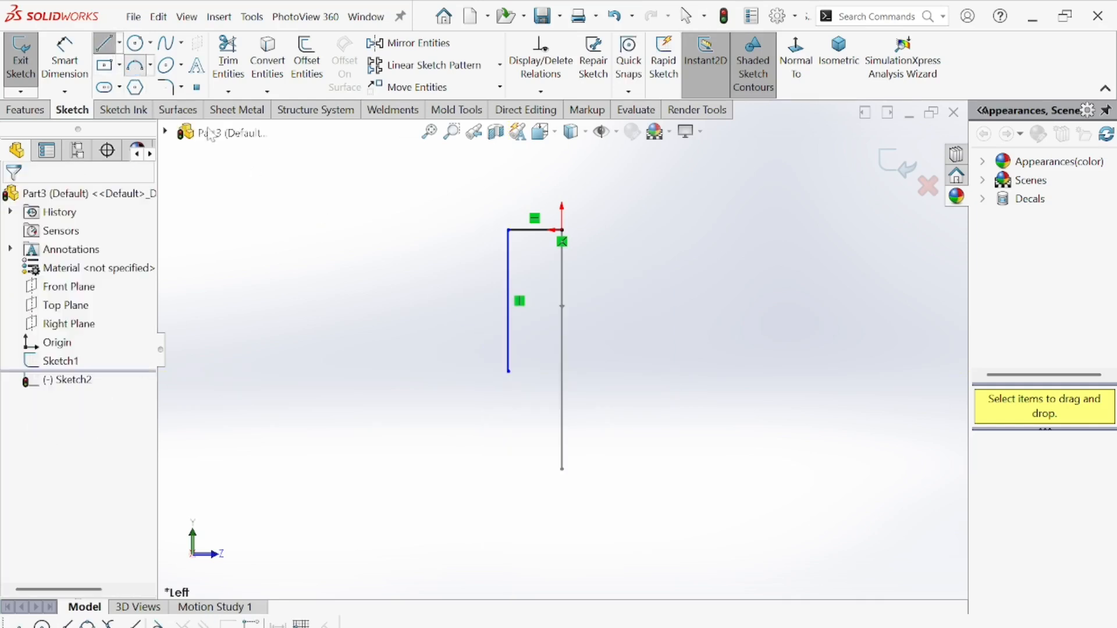
click(150, 65)
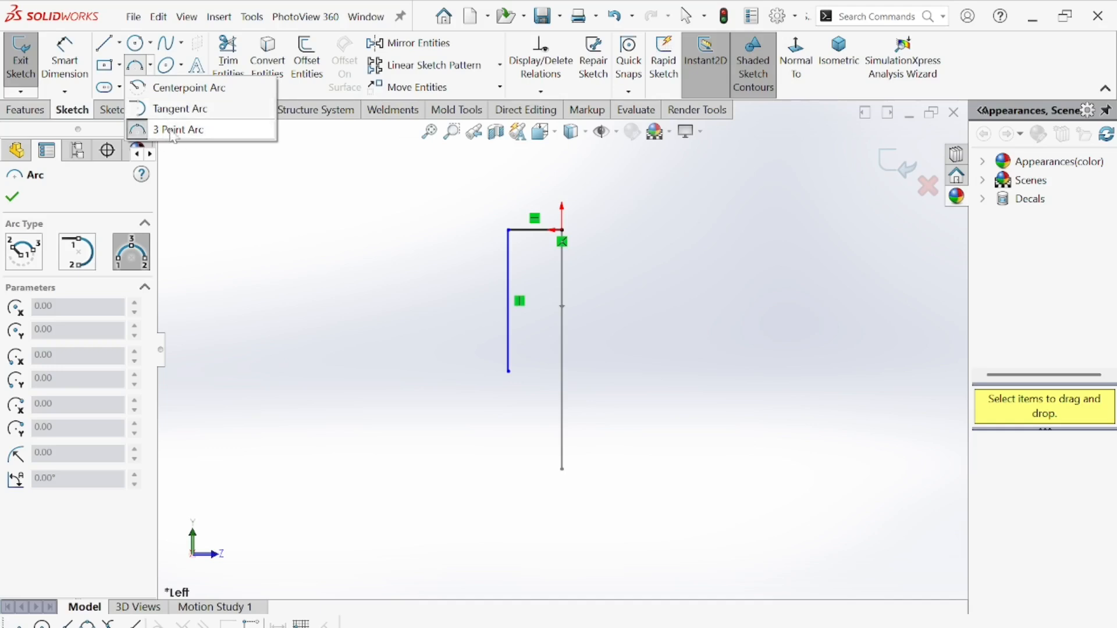
click(238, 201)
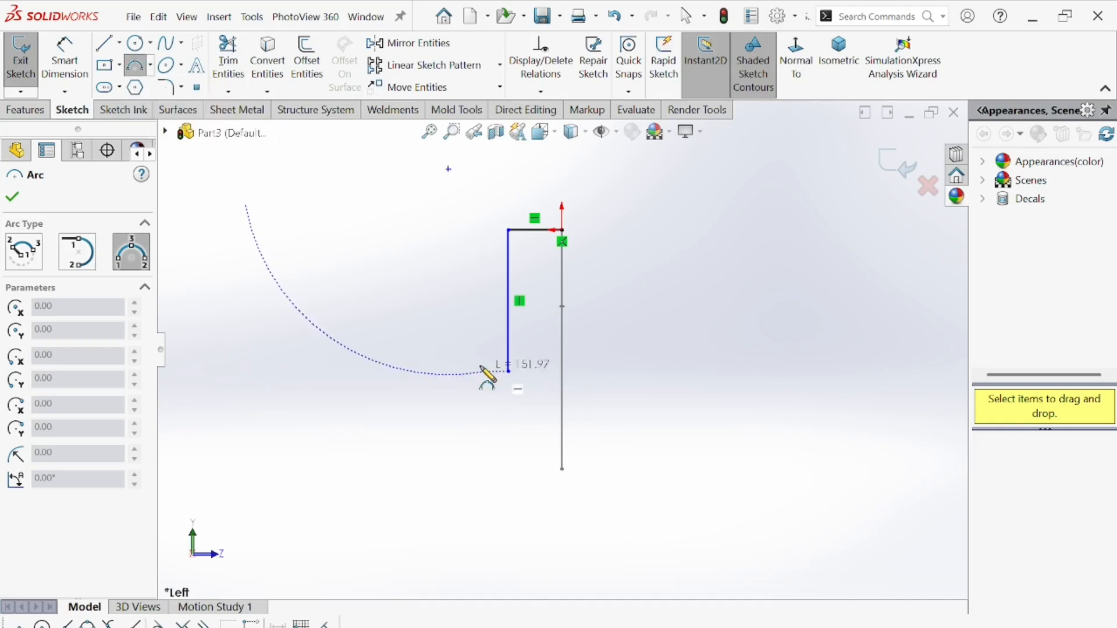
key(Escape)
- Draw a three-point arc of about 47 mm radius from the vertical line's lower end, curving down and away from the existing profile
click(140, 71)
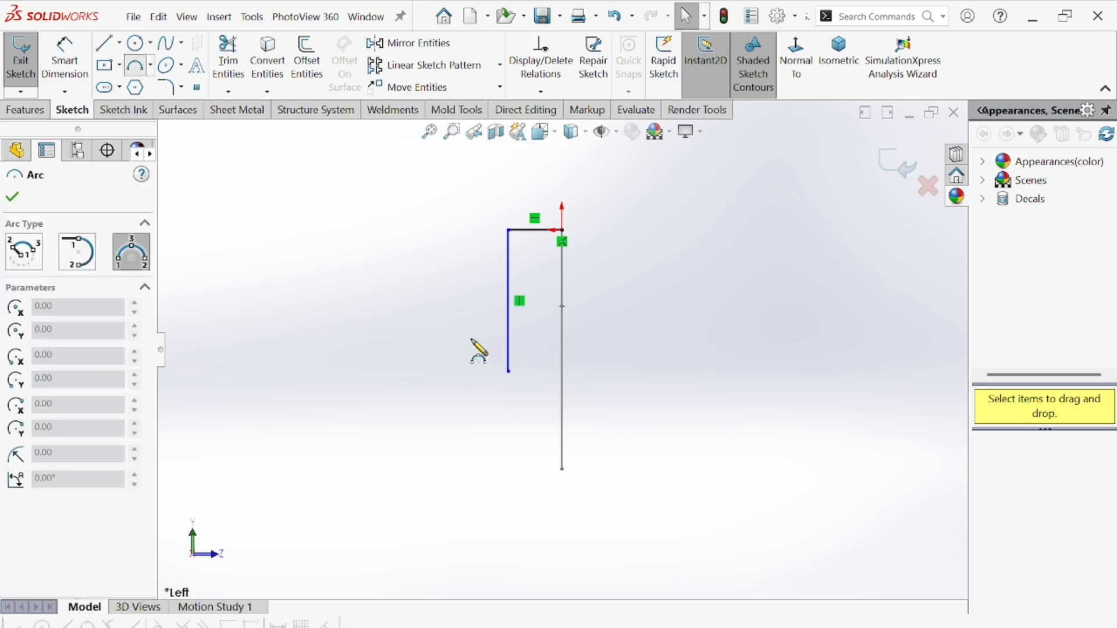
click(509, 372)
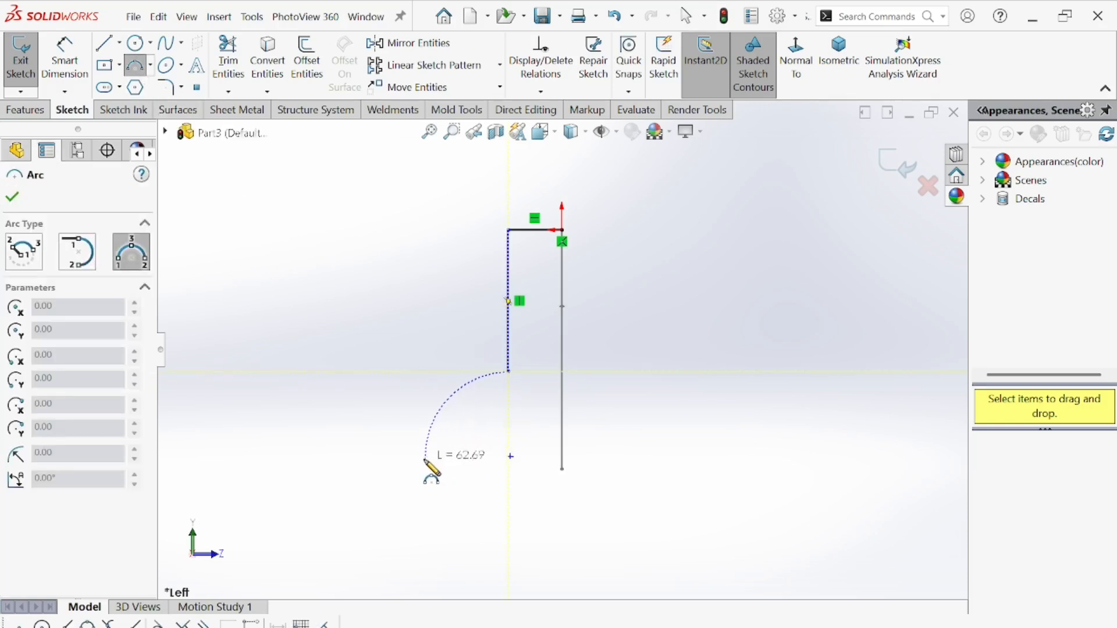
click(409, 473)
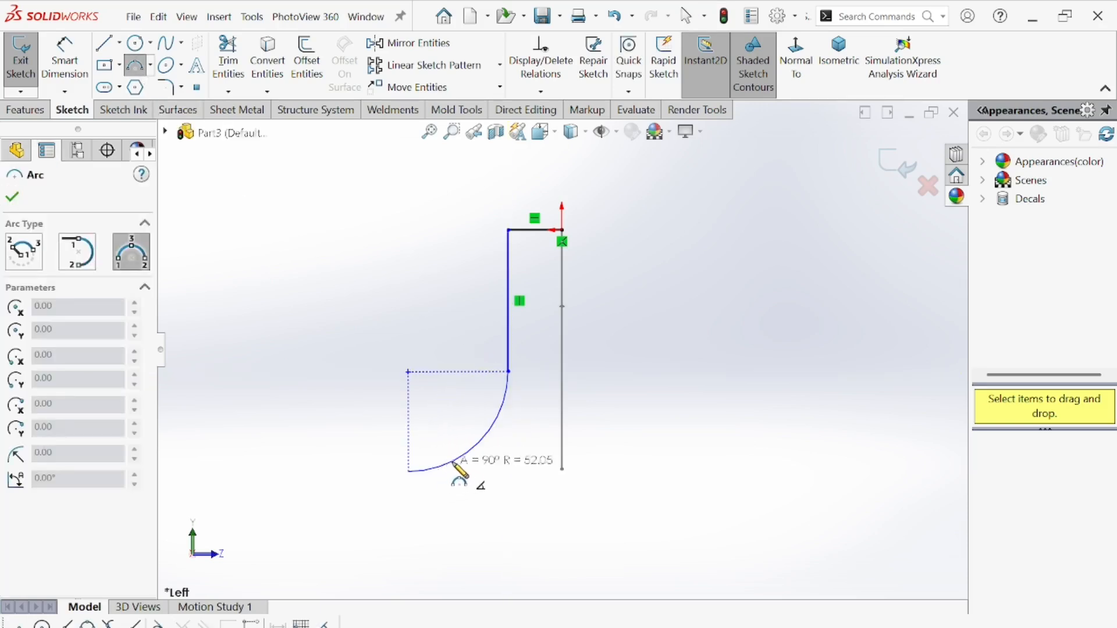
click(469, 465)
right_click(395, 302)
click(396, 303)
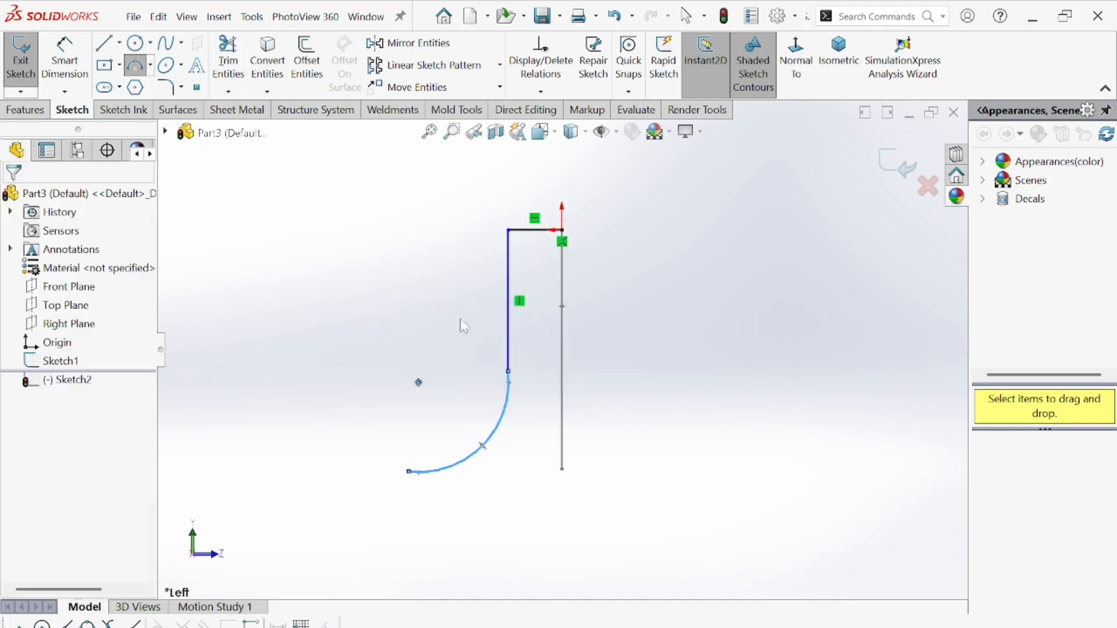
- Make the vertical line and the arc tangent at their shared endpoint
click(508, 371)
click(543, 331)
click(12, 196)
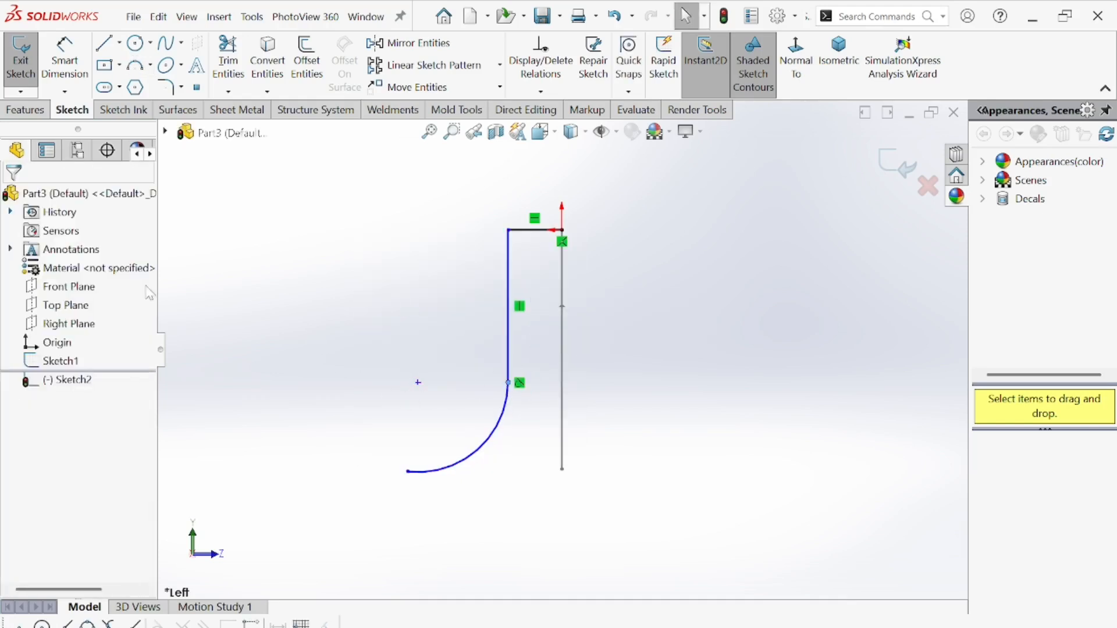
- Draw a construction line from the arc's free end to the lower end of the first sketch's profile and make it horizontal
click(408, 471)
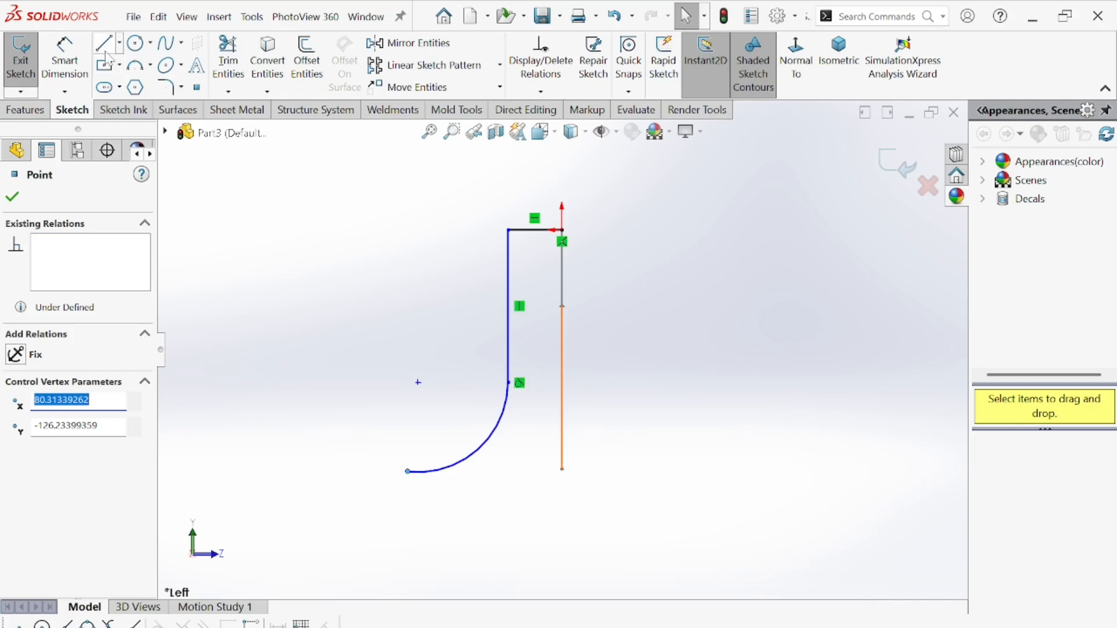
click(119, 43)
click(131, 87)
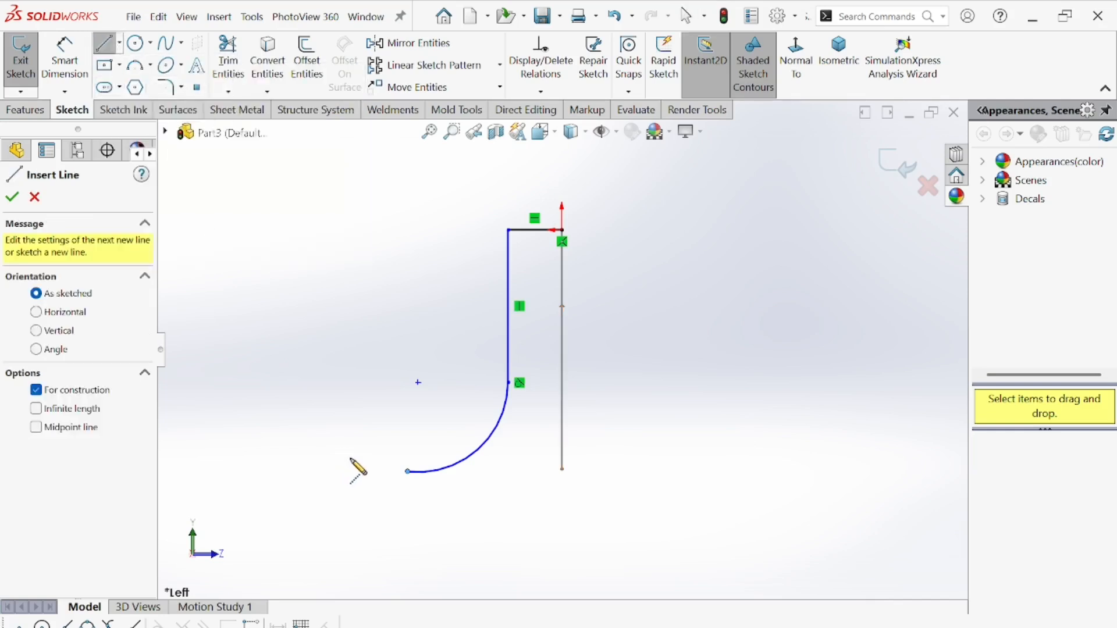
click(407, 472)
click(562, 470)
right_click(633, 377)
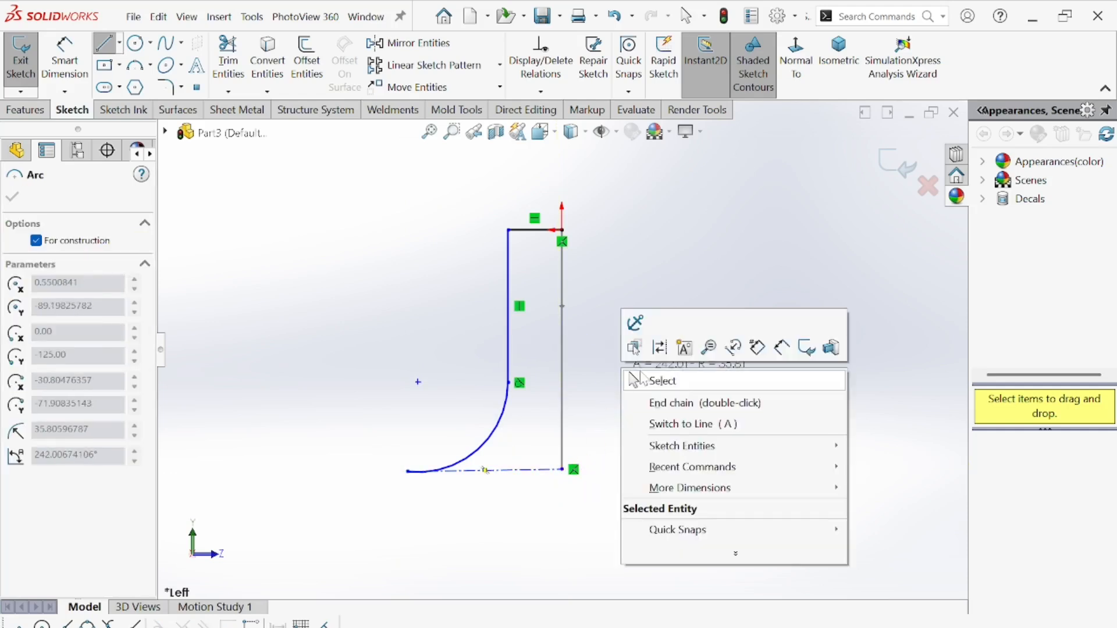
click(635, 380)
click(532, 471)
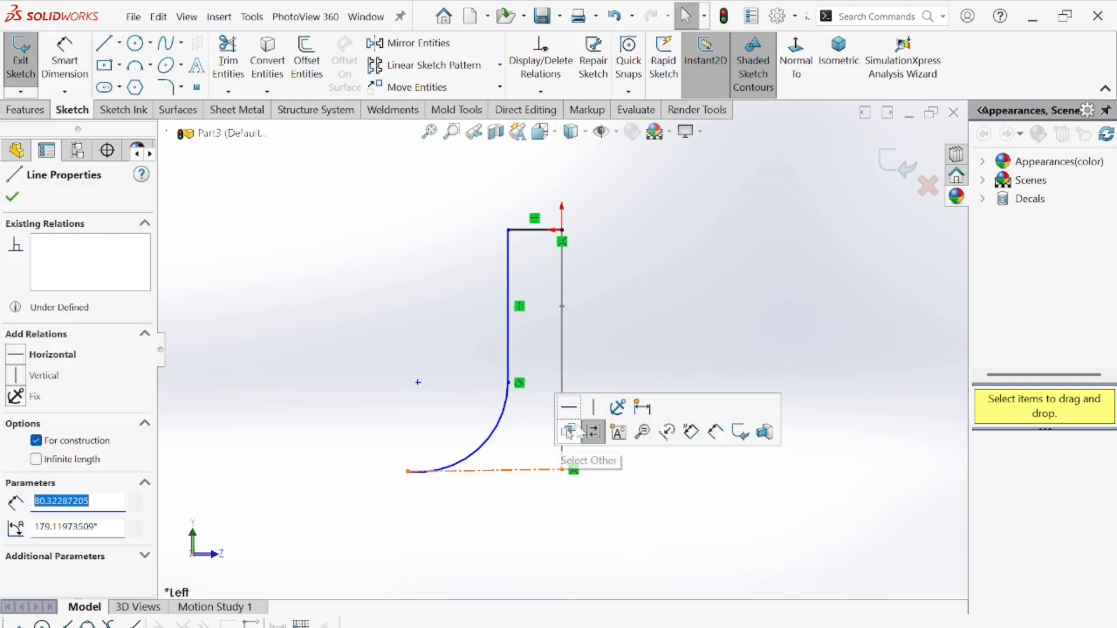
click(576, 413)
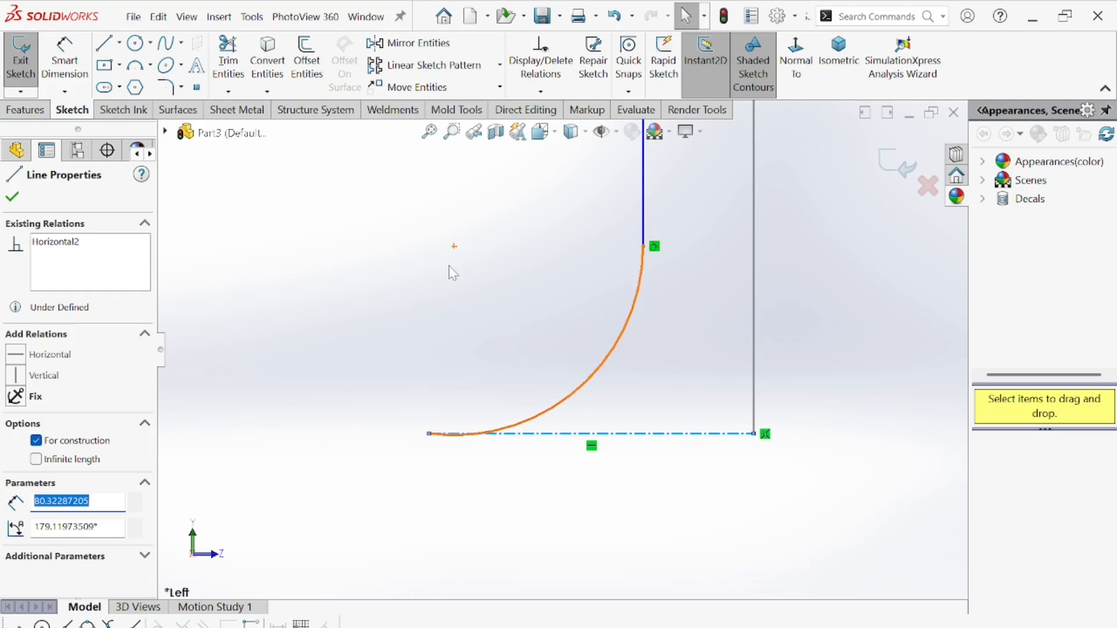
- Align the arc's center point vertically with the arc's free endpoint
click(454, 246)
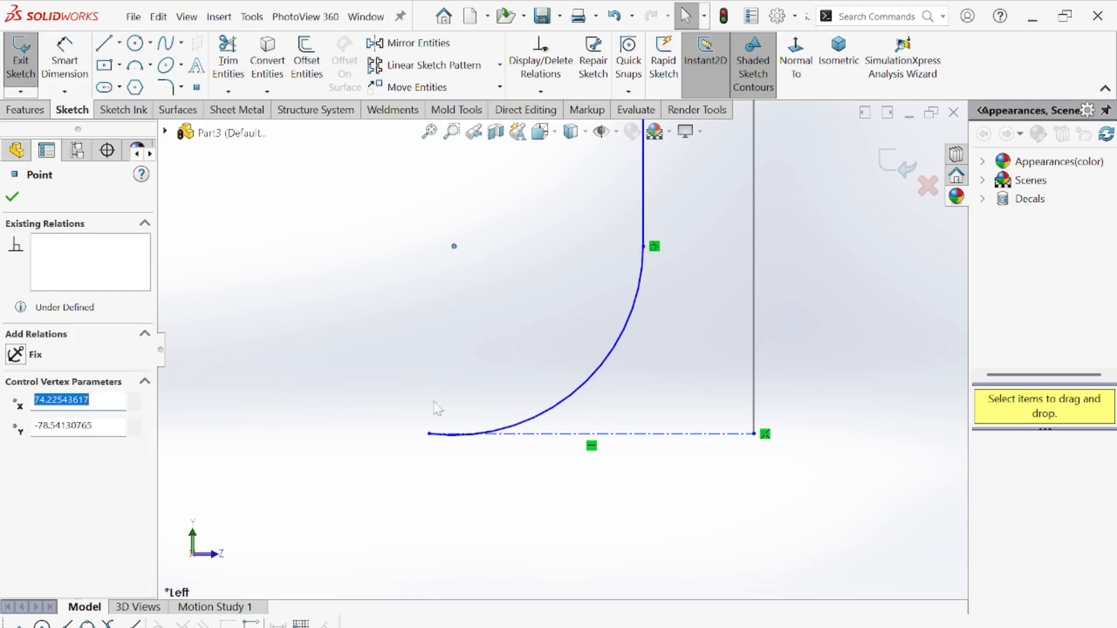
ctrl+click(429, 434)
click(491, 381)
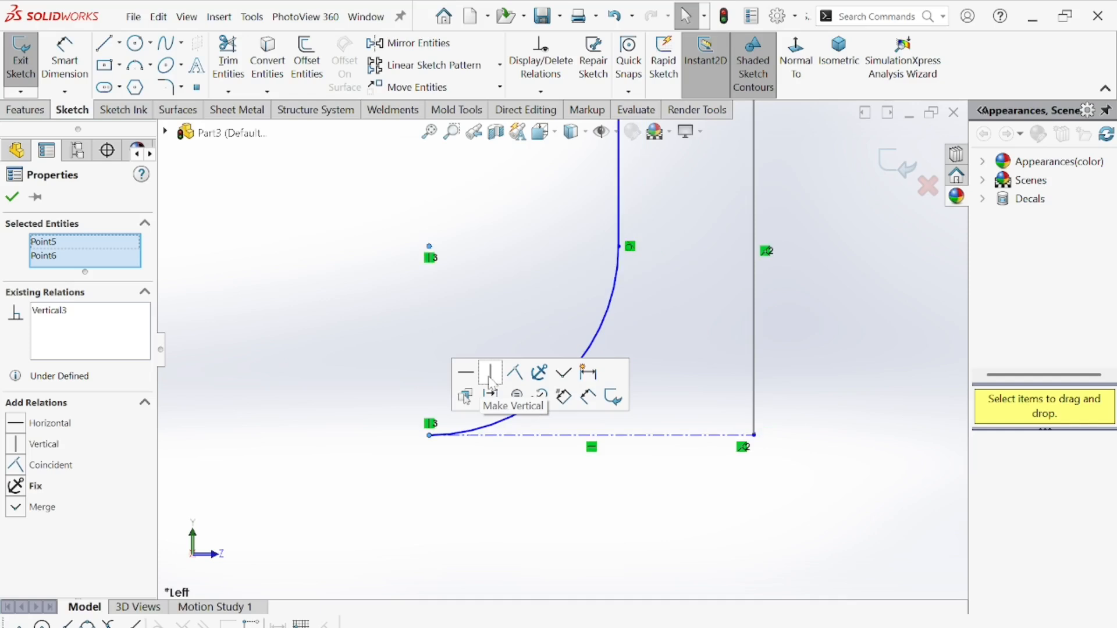
click(518, 282)
scroll(518, 288, up, 5)
scroll(625, 466, down, 3)
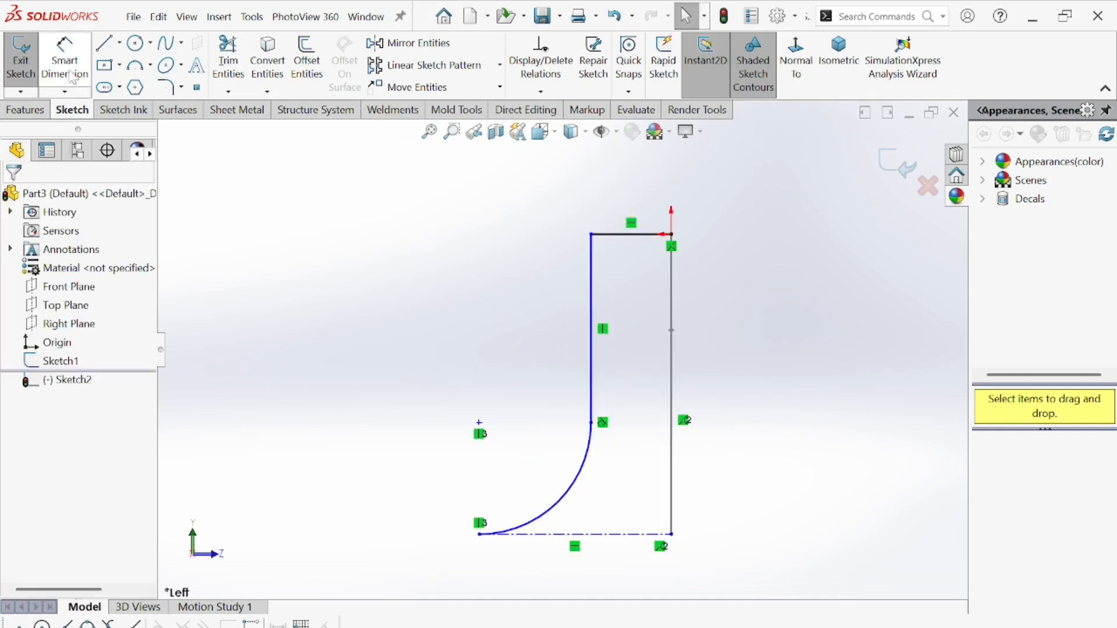
- Dimension the arc's radius to 50 mm
click(64, 58)
click(578, 490)
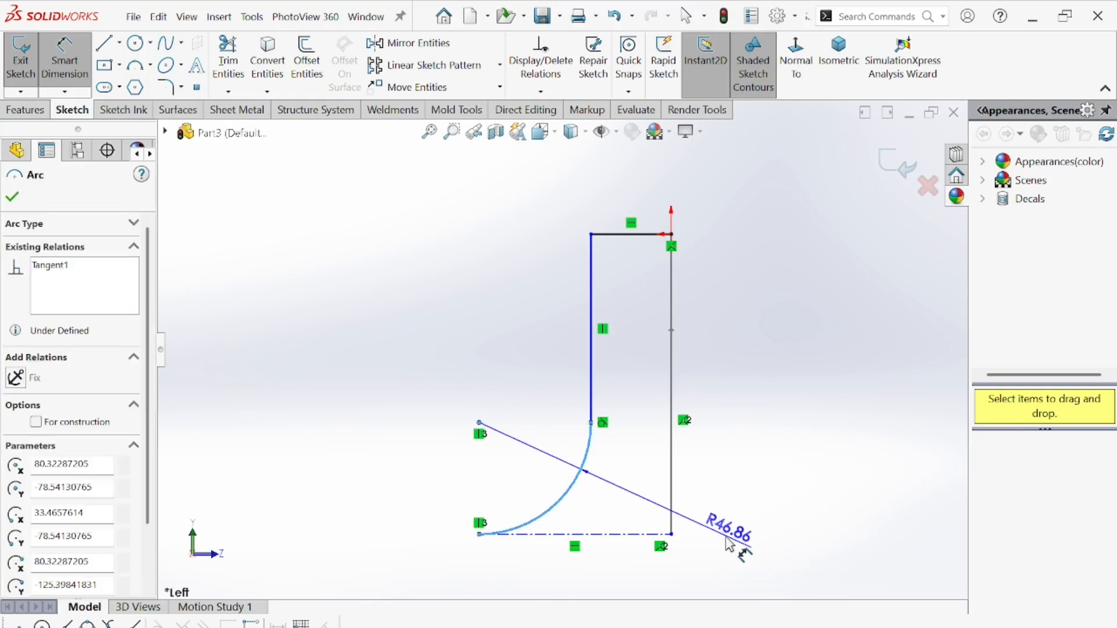
click(738, 534)
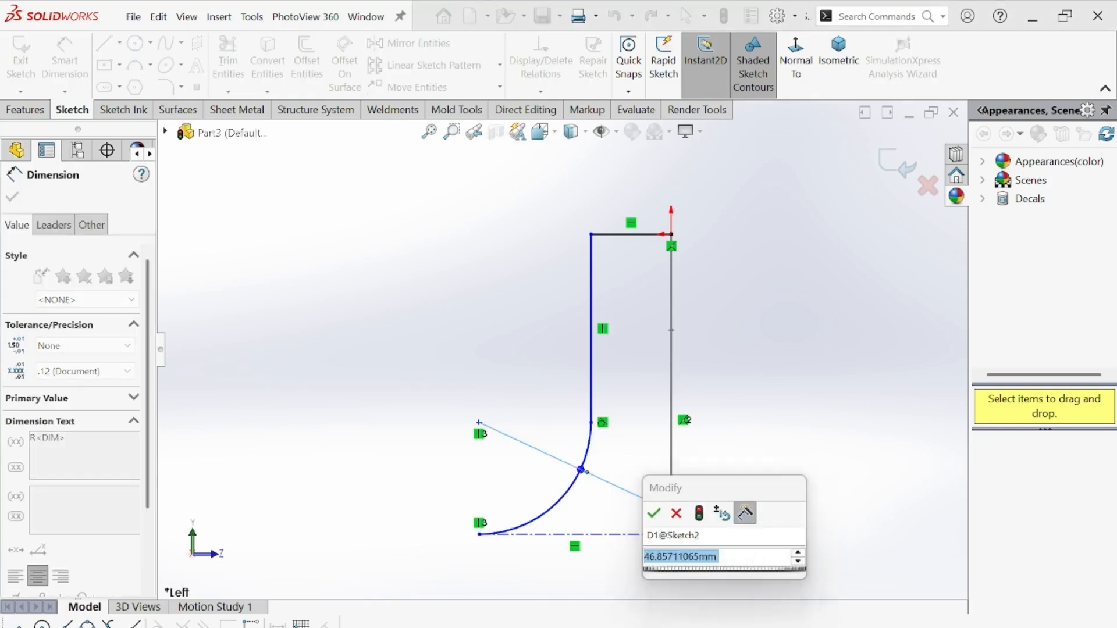
text(50)
key(Return)
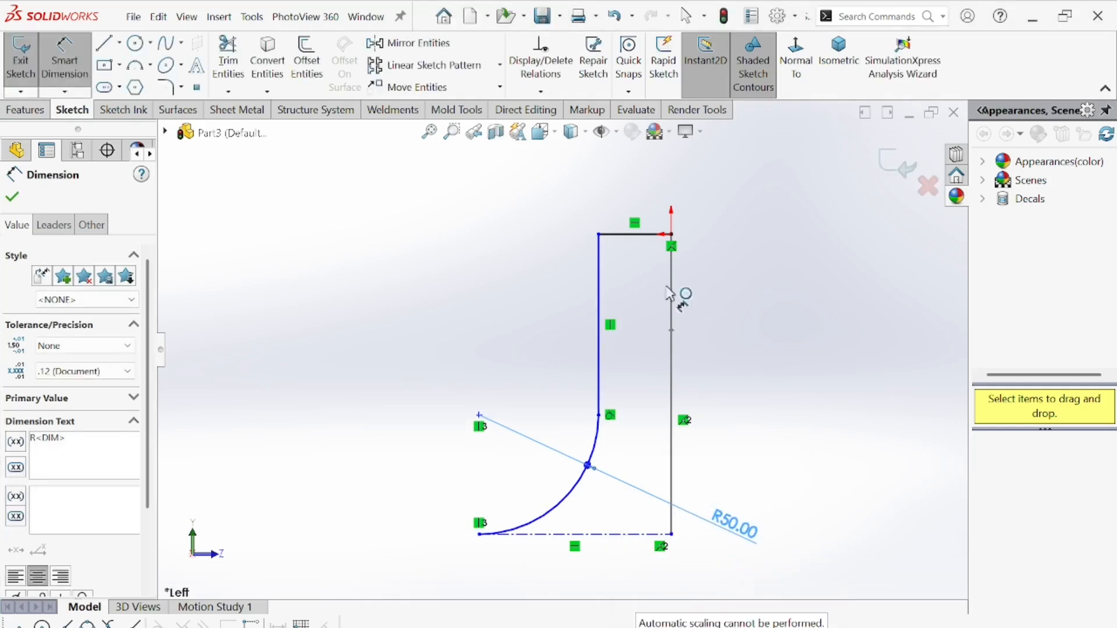
- Dimension the upper horizontal line's length to 40 mm
click(631, 235)
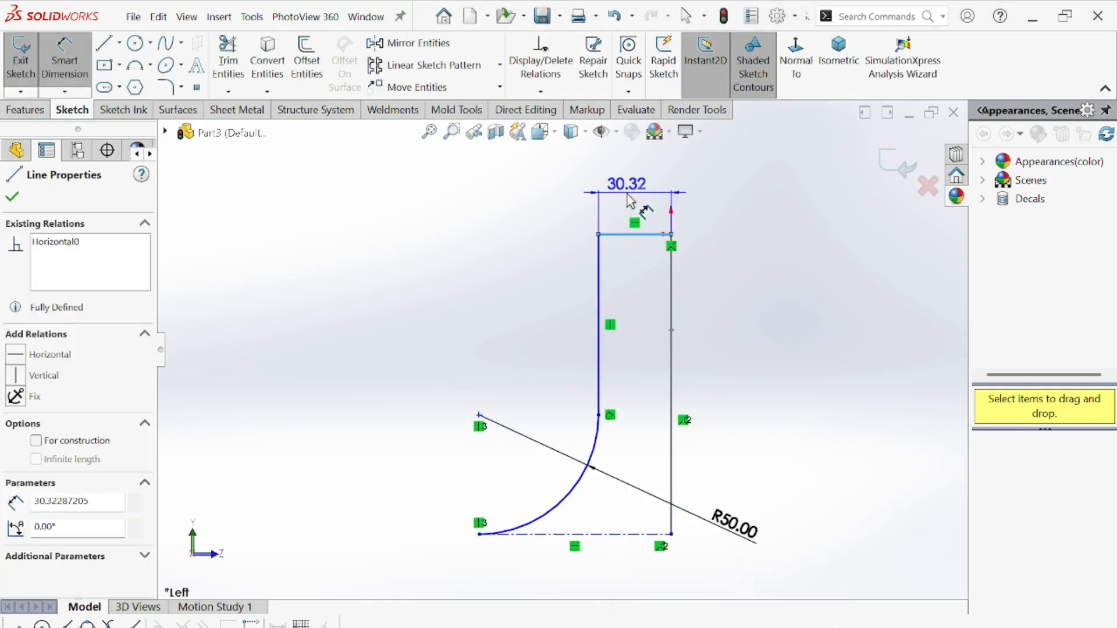
click(628, 200)
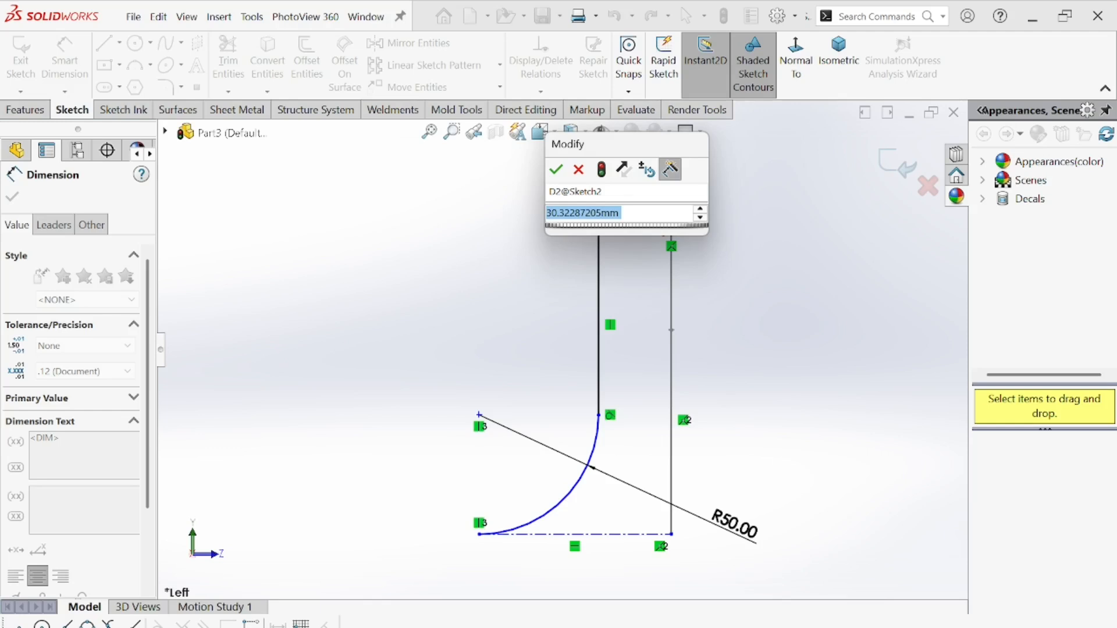
text(40)
click(556, 169)
- Dimension the vertical line's length to 75 mm and finish dimensioning
click(579, 330)
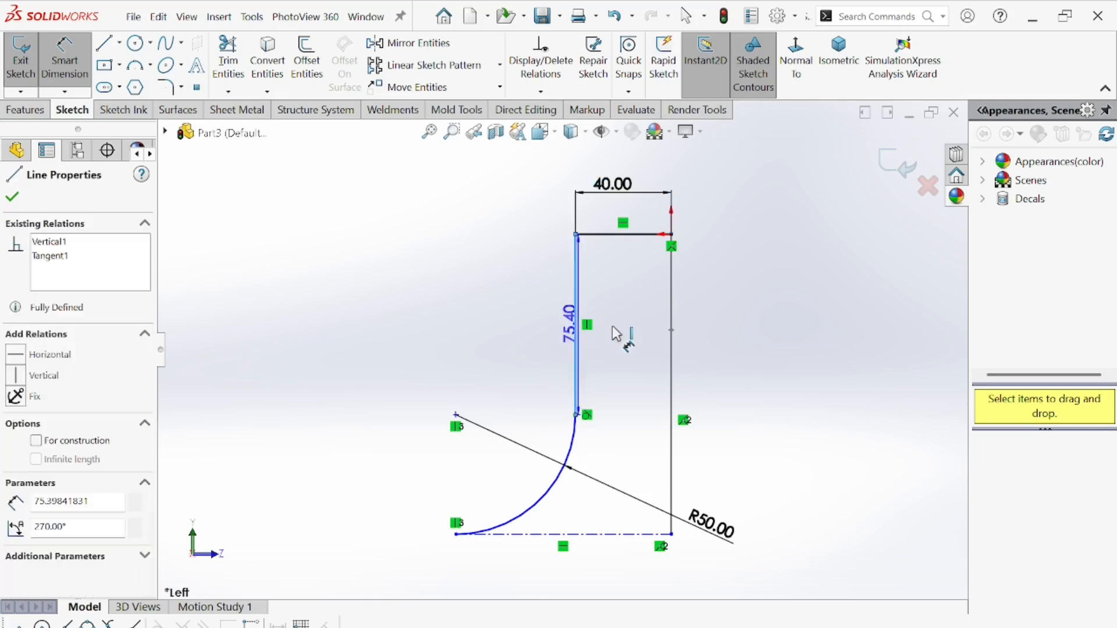
click(627, 345)
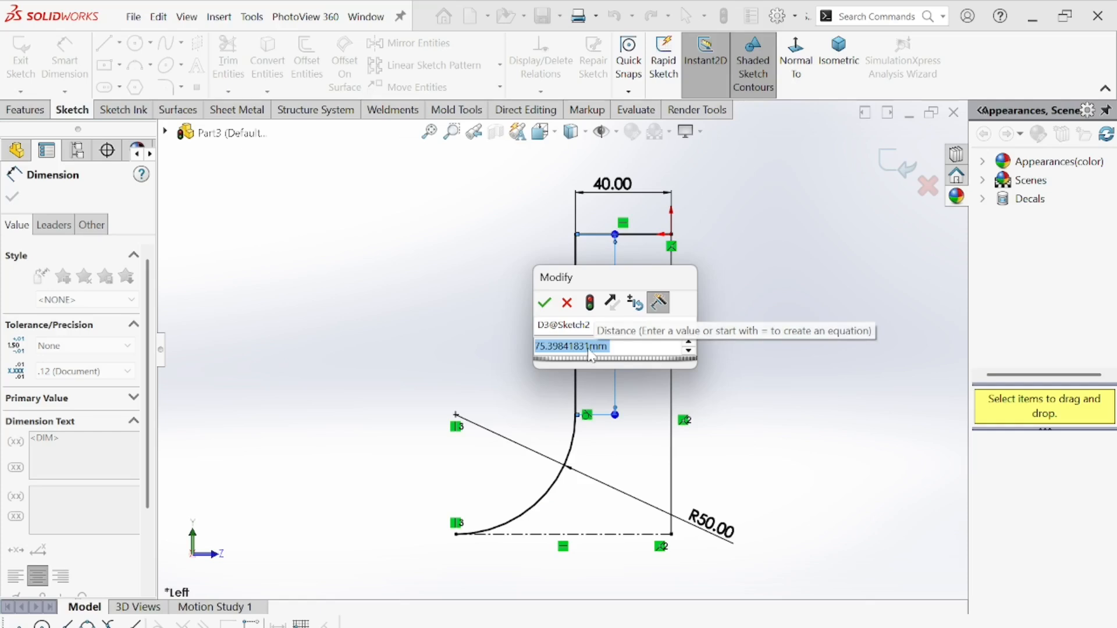
text(75)
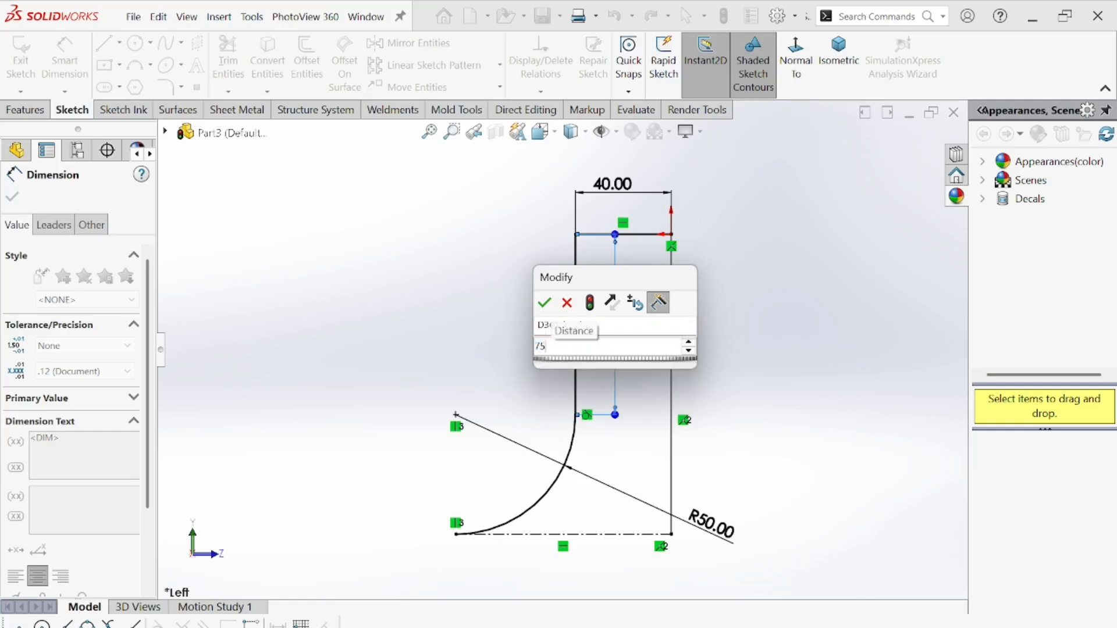
key(Return)
click(12, 196)
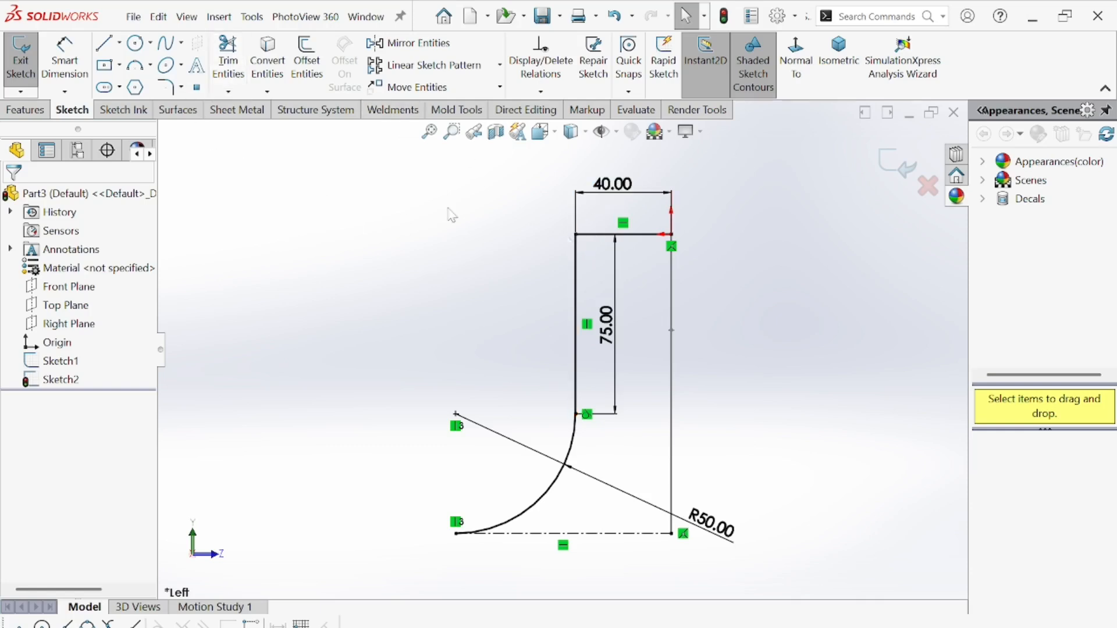
- Set up a 10 mm sketch fillet on the corner between the upper horizontal line and the vertical line
click(166, 87)
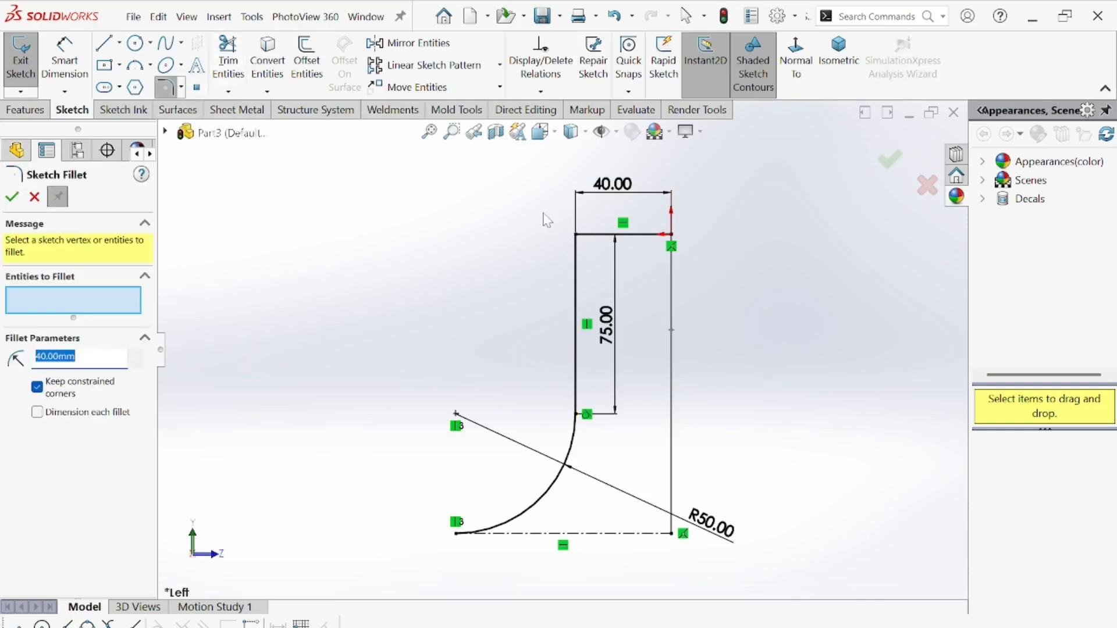
click(576, 234)
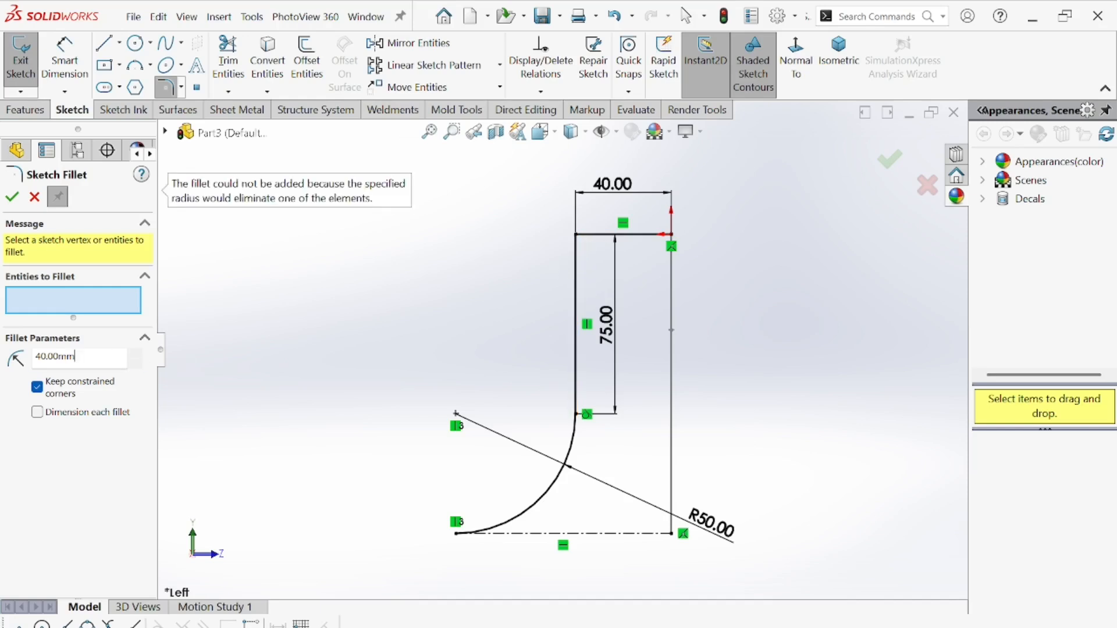
double_click(74, 356)
text(1)
drag(517, 219, 601, 253)
double_click(75, 357)
text(1)
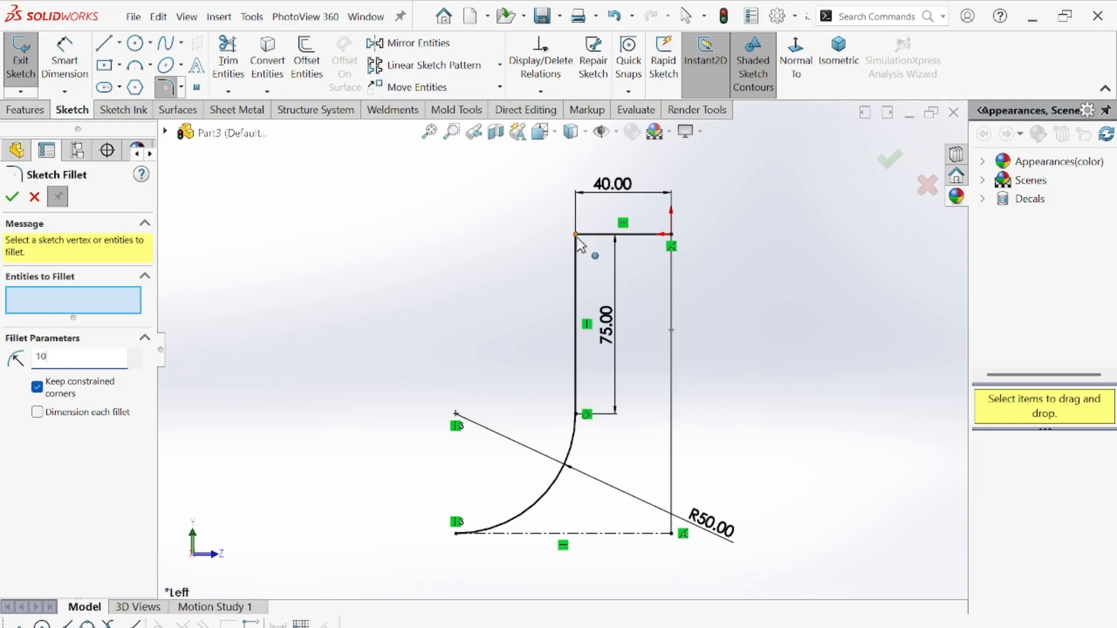
key(Return)
click(576, 235)
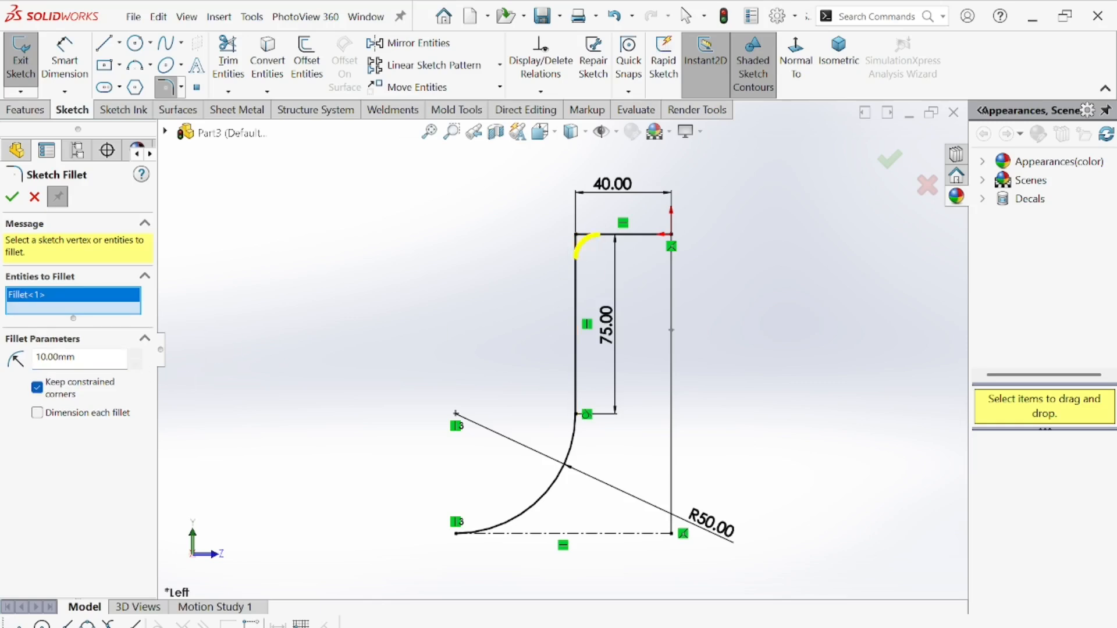
- Set the corner fillet's radius to 25 mm and apply it
double_click(75, 356)
text(25)
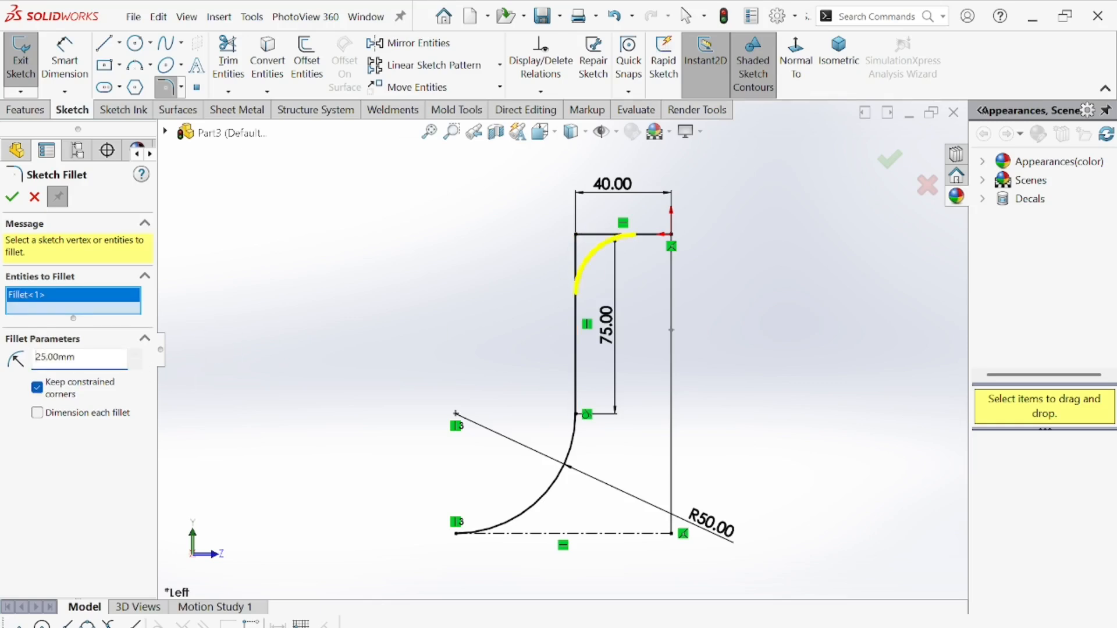
click(12, 197)
scroll(605, 256, up, 1)
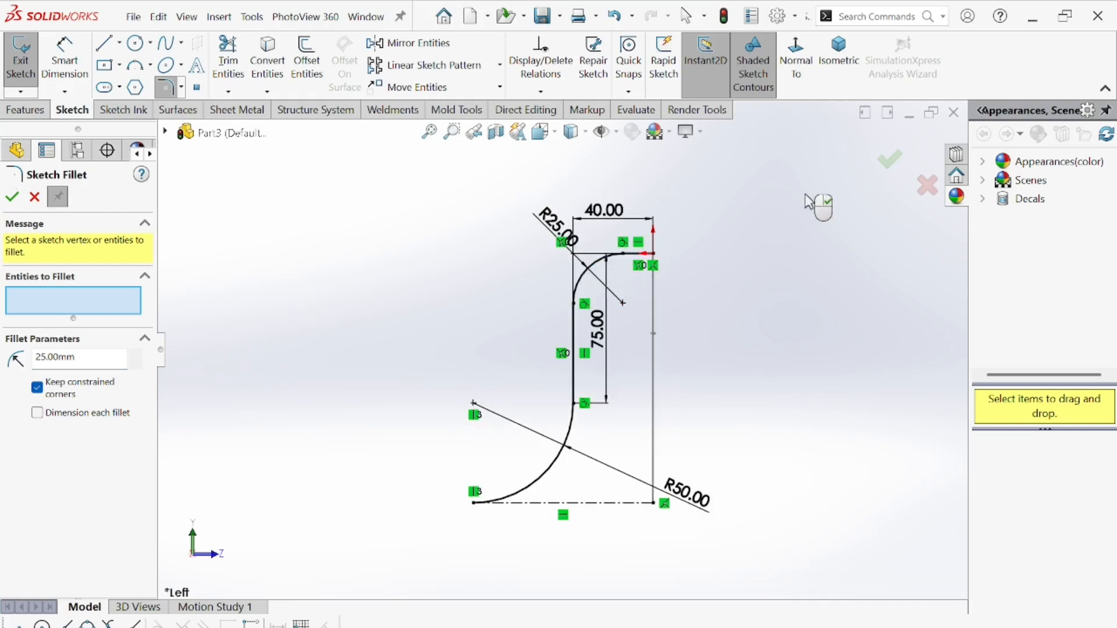
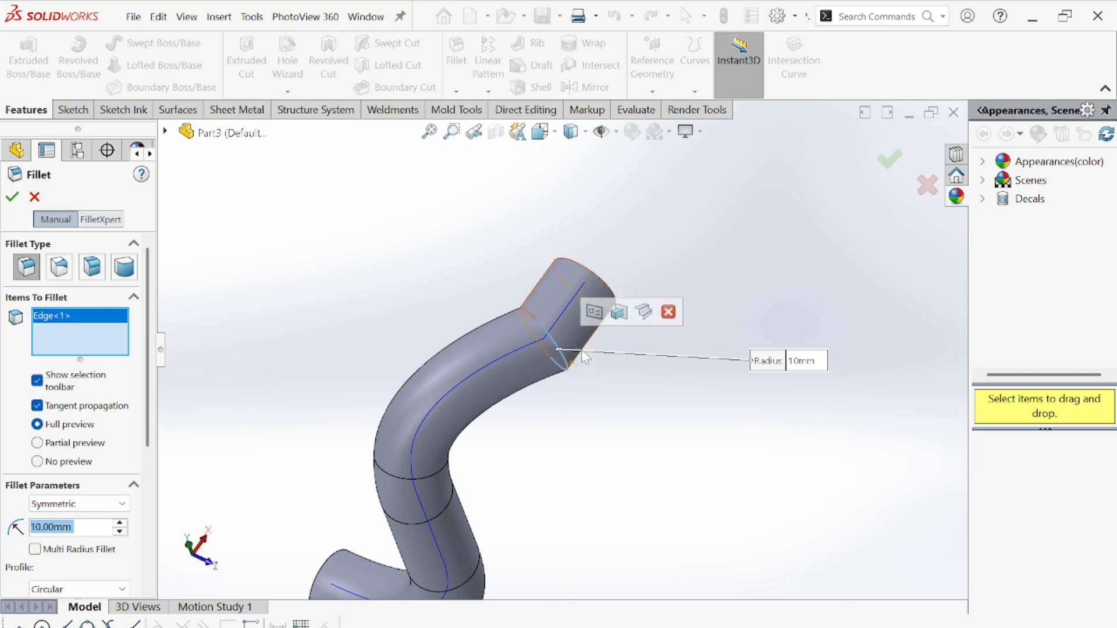
click(643, 311)
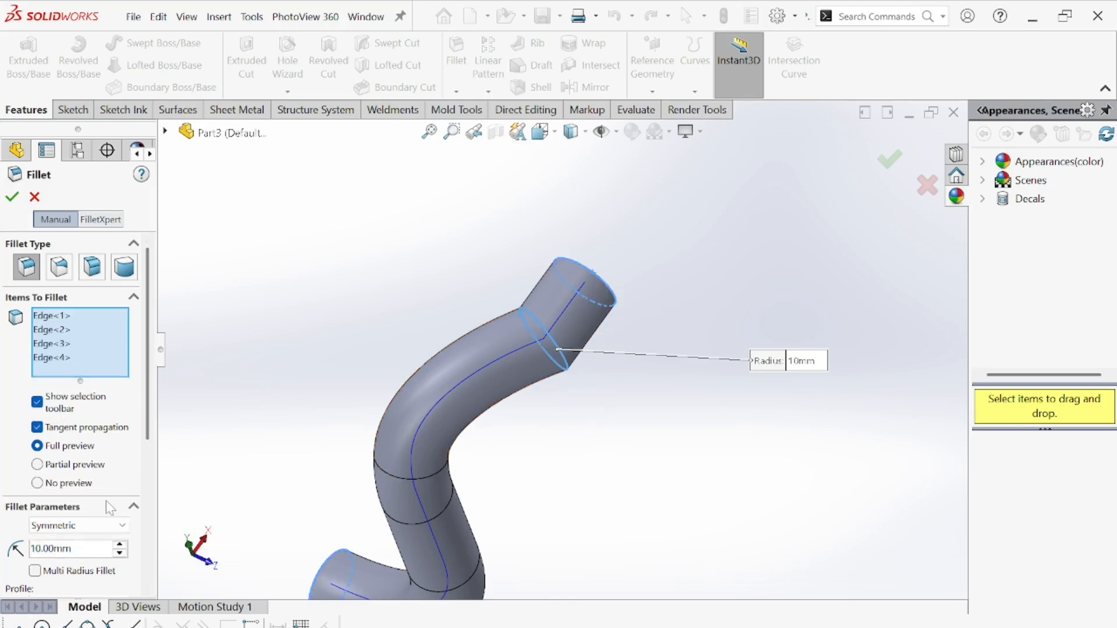
text(2)
key(Return)
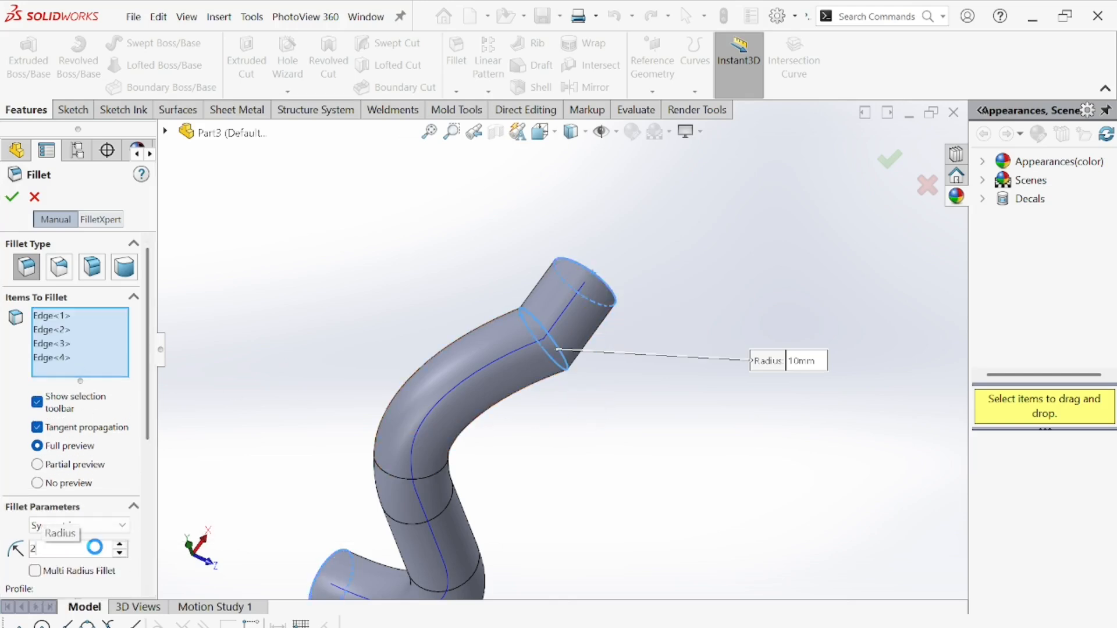
middle_drag(491, 387, 491, 304)
scroll(507, 356, up, 5)
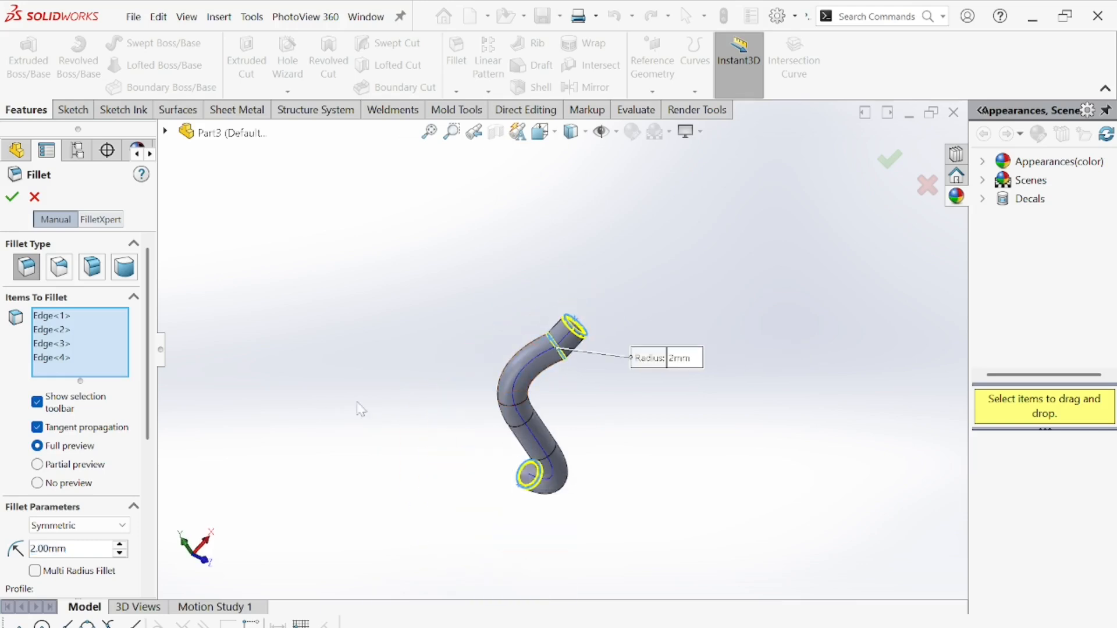
click(34, 196)
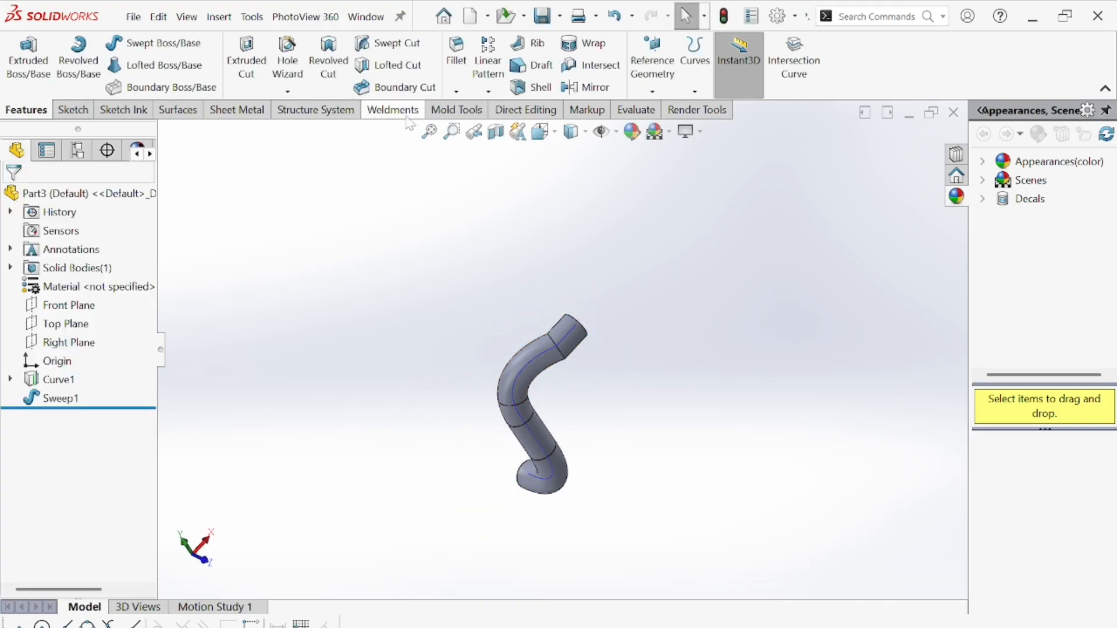
- Fillet the two edges around the angled joint near the swept pipe's upper end with a 5 mm radius
scroll(579, 372, down, 5)
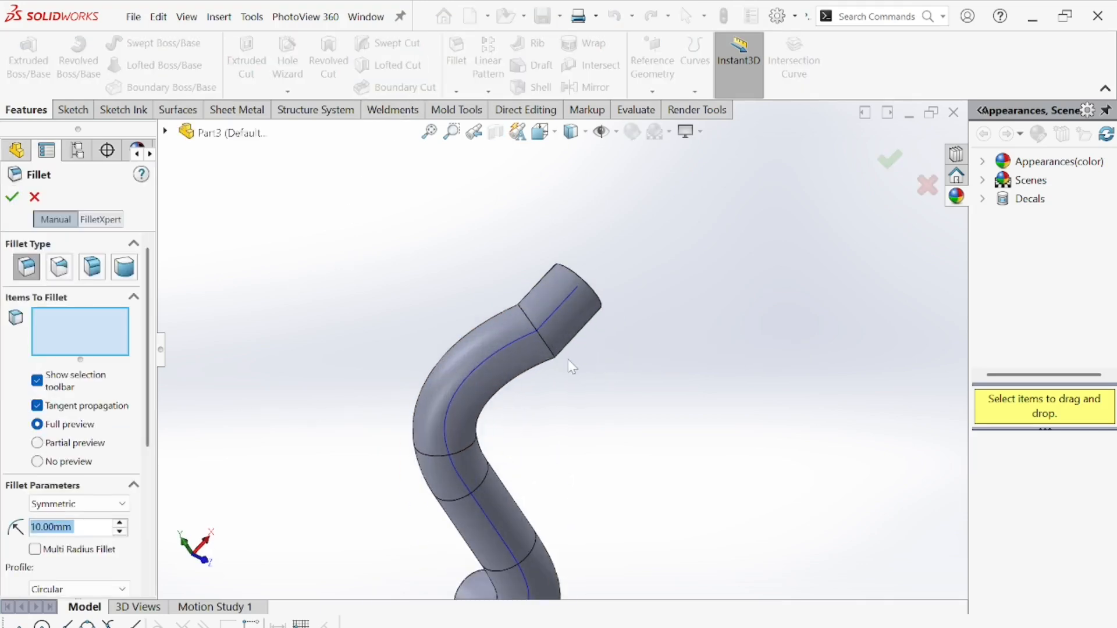
click(543, 342)
middle_drag(298, 402, 468, 286)
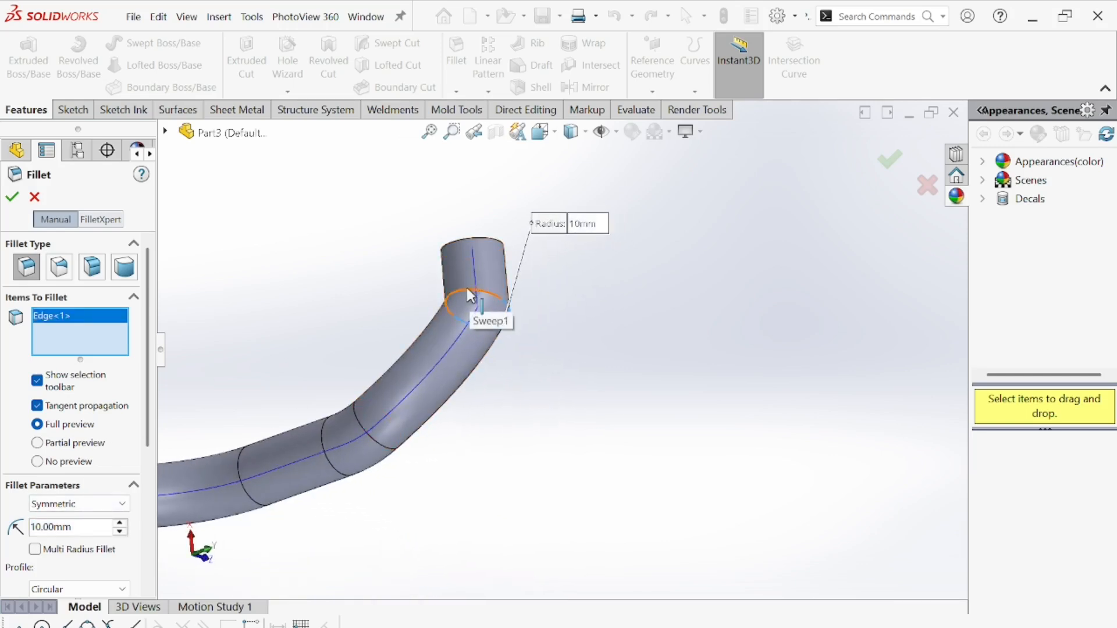
click(467, 290)
text(5)
key(Return)
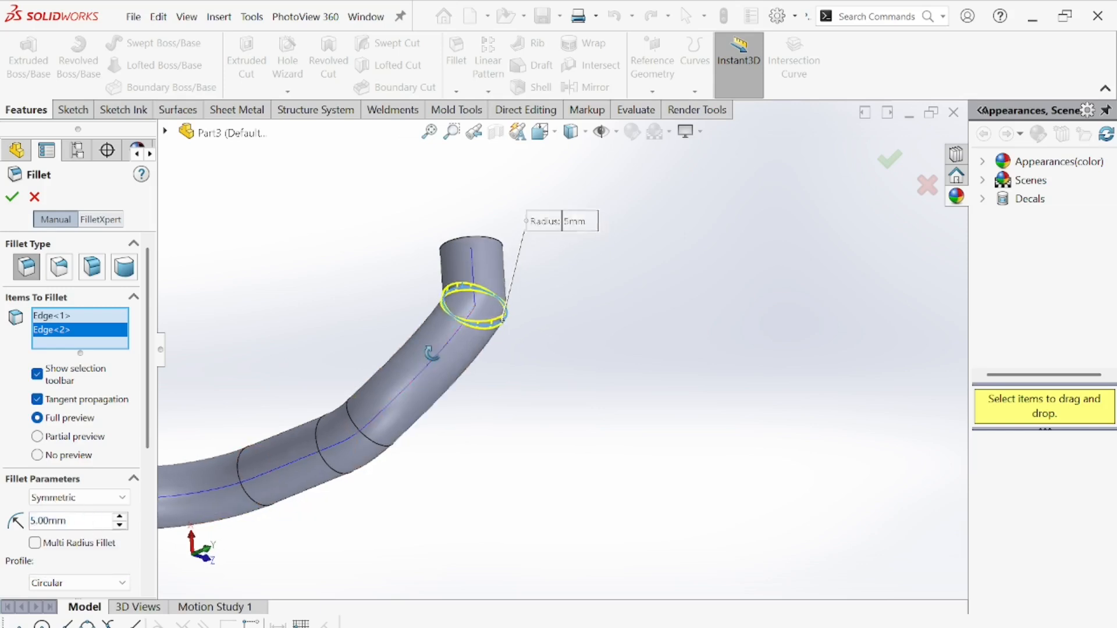
middle_drag(431, 352, 373, 355)
click(501, 347)
- Examine the filleted joint and the swept pipe's bends from several sides
middle_drag(501, 347, 391, 308)
scroll(333, 350, up, 4)
scroll(395, 314, down, 3)
middle_drag(571, 378, 449, 306)
scroll(598, 305, up, 3)
scroll(449, 306, down, 3)
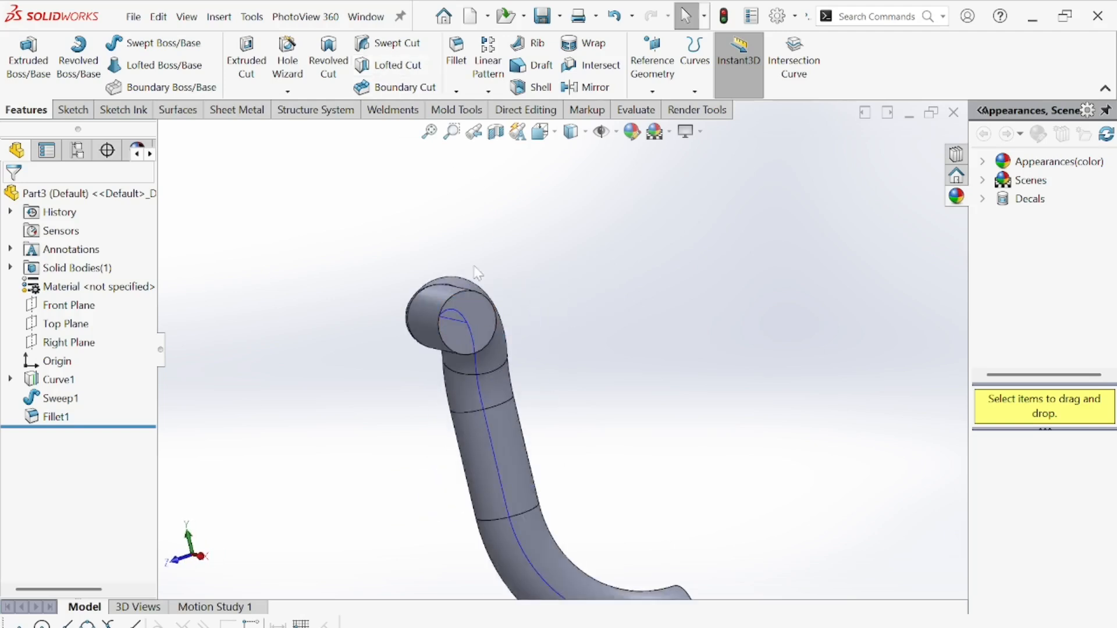
click(487, 420)
click(550, 386)
scroll(561, 317, up, 3)
middle_drag(561, 316, 506, 371)
scroll(512, 364, down, 3)
scroll(581, 384, up, 4)
middle_drag(599, 394, 645, 337)
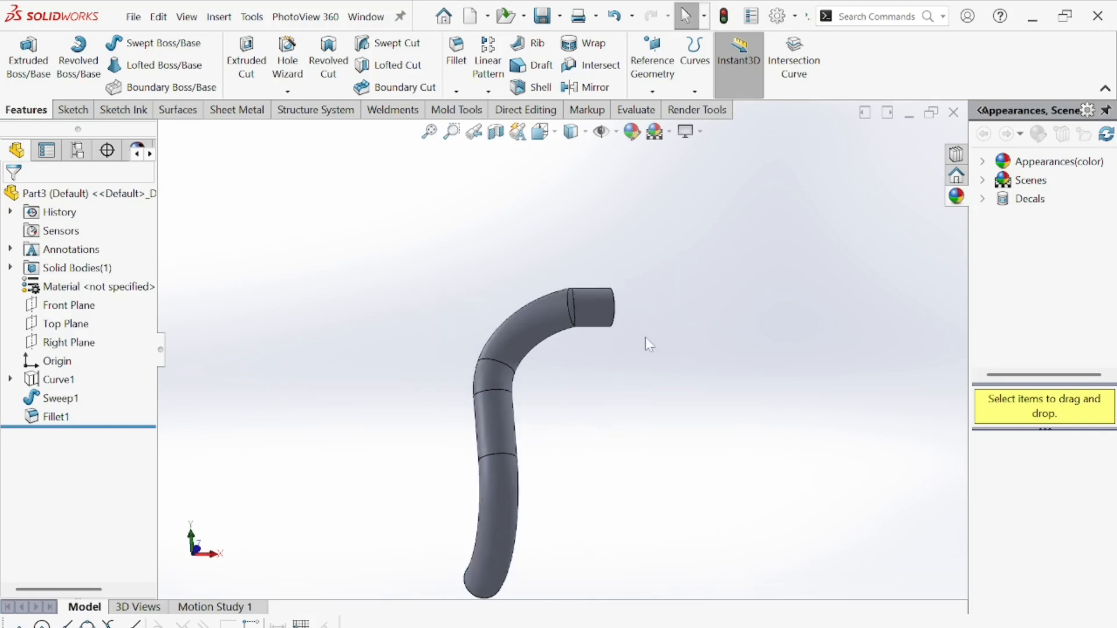
- Sketch a circle about 63 mm in diameter on the Front Plane, centred on the origin at the pipe's upper end
click(81, 309)
middle_drag(581, 319, 622, 410)
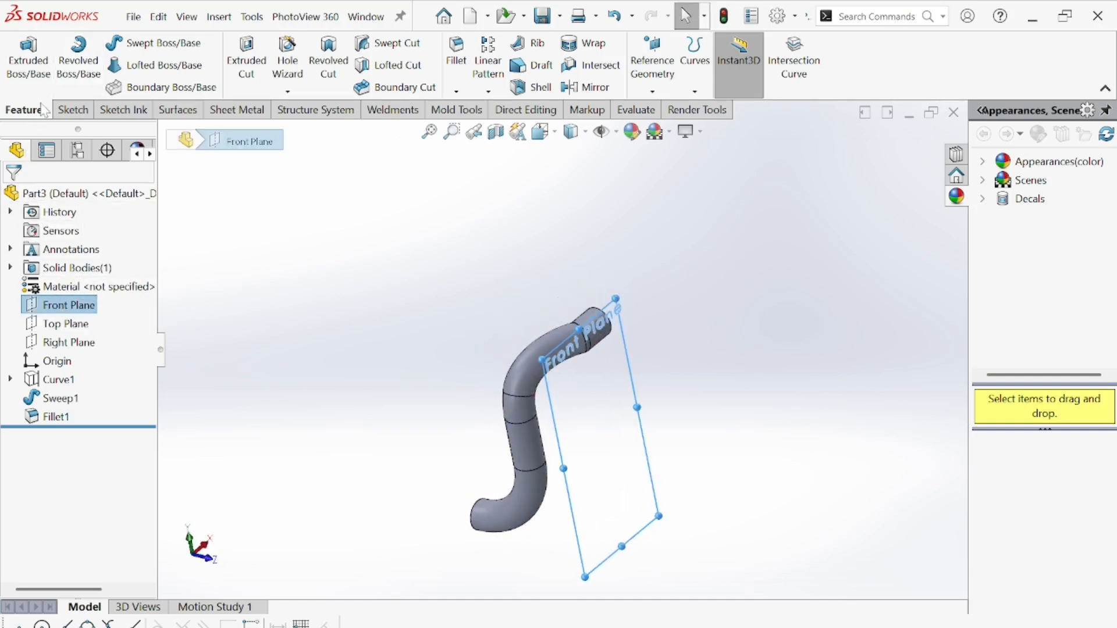
click(72, 110)
click(21, 59)
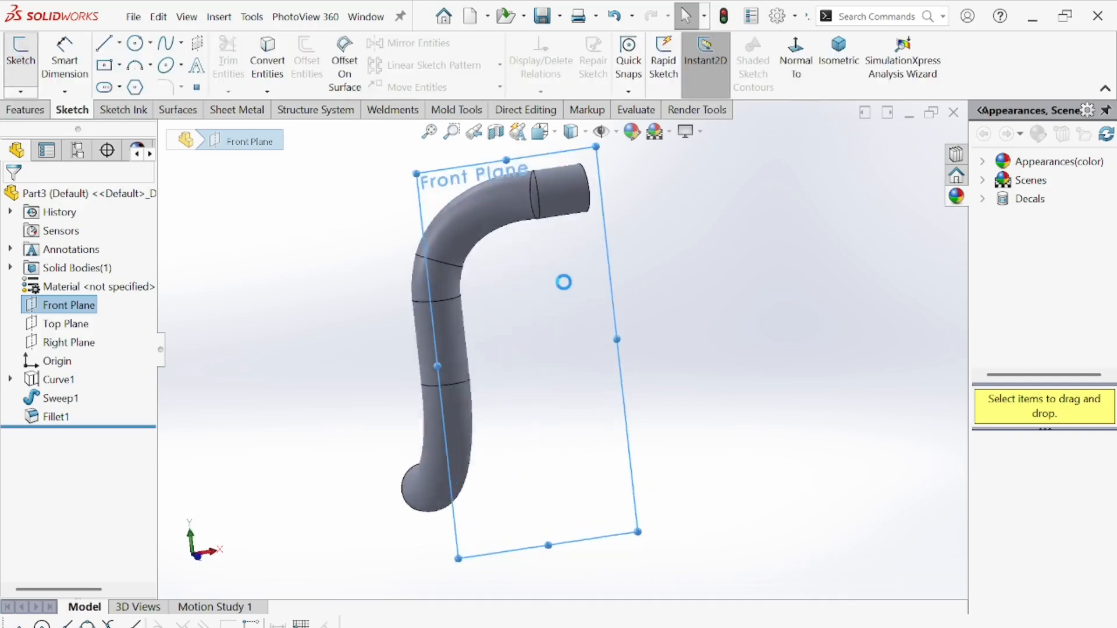
click(135, 42)
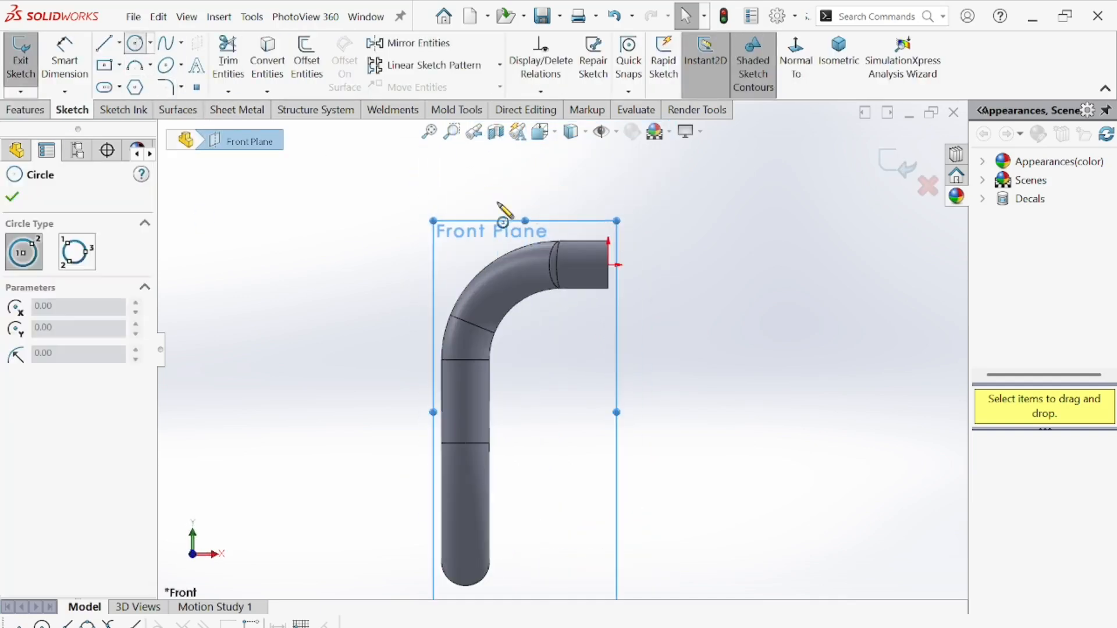
click(609, 265)
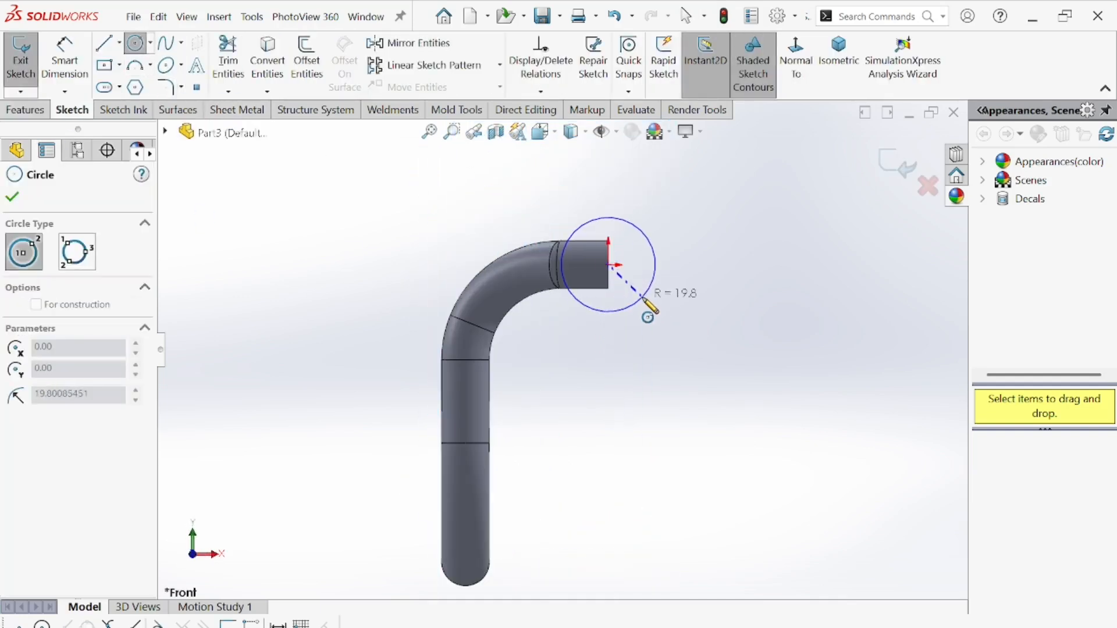
click(665, 317)
mouse_move(666, 317)
middle_down()
mouse_move(641, 287)
mouse_move(675, 303)
mouse_move(728, 369)
mouse_move(710, 400)
mouse_move(602, 280)
middle_up()
- Dimension the circle's diameter to 50 mm and finish dimensioning
click(65, 58)
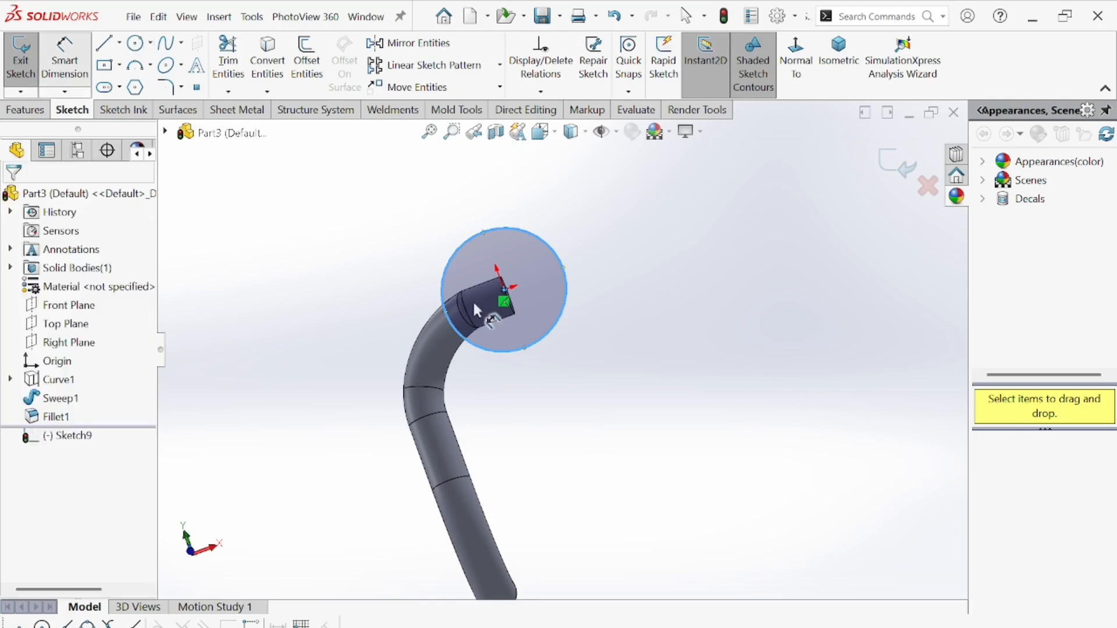
click(557, 344)
click(634, 328)
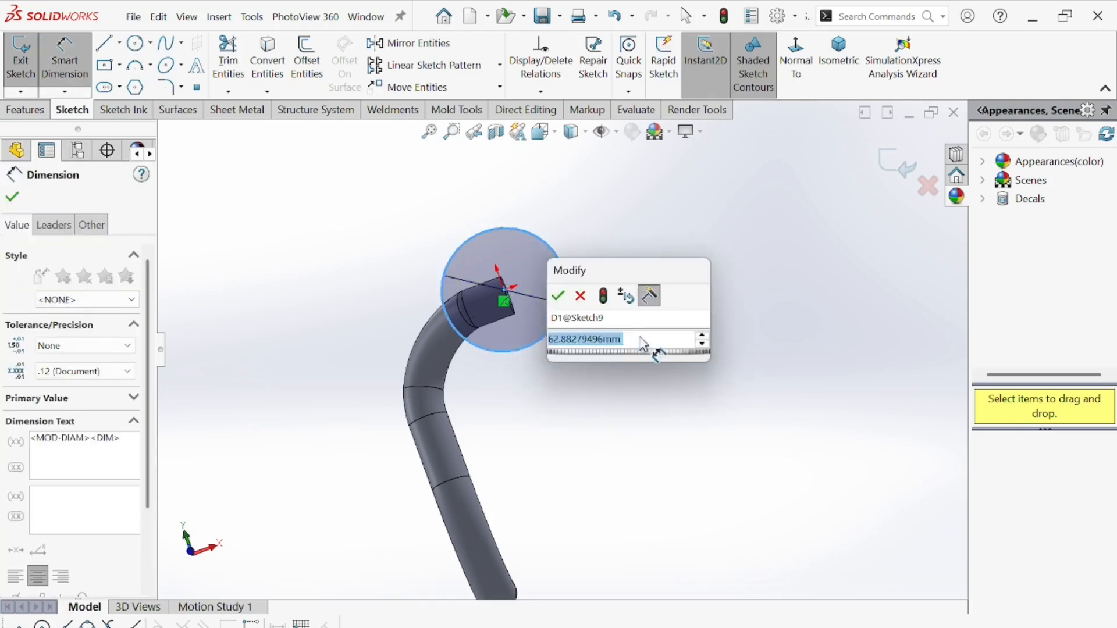
text(50)
key(Return)
mouse_move(606, 339)
middle_down()
mouse_move(613, 381)
mouse_move(597, 349)
middle_up()
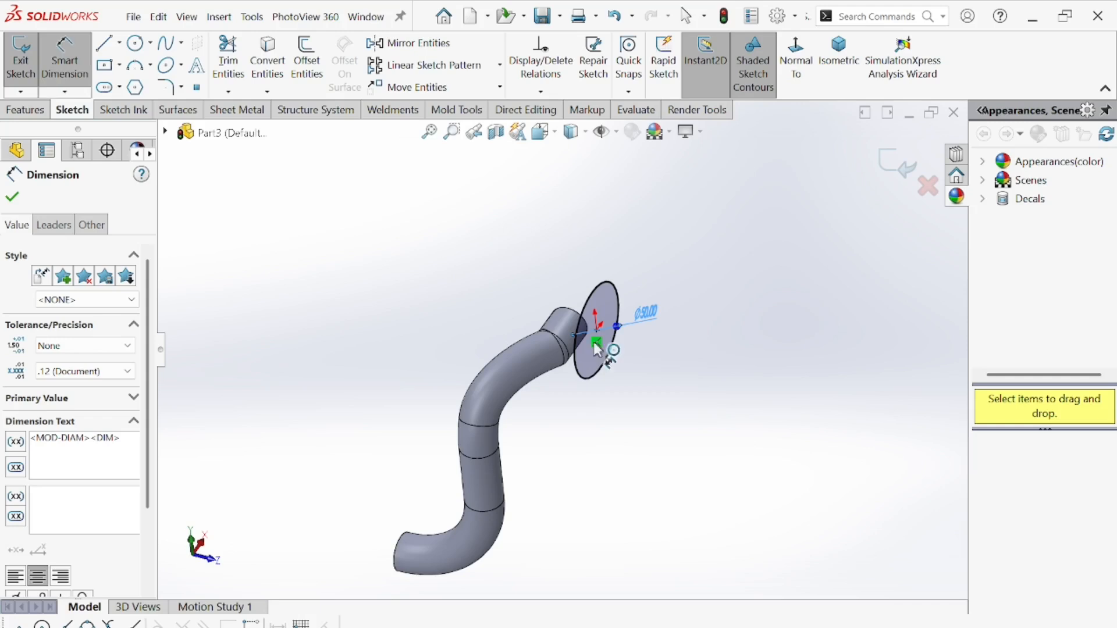
click(13, 198)
- Extrude the circle 200 mm in the reversed direction, merged with the bent pipe
click(25, 110)
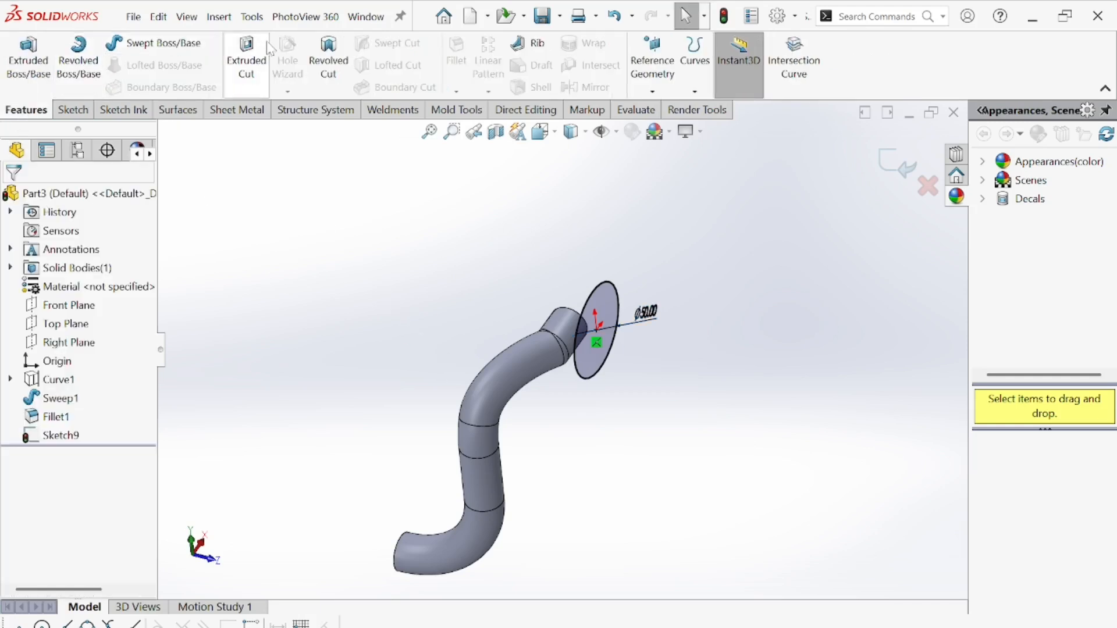
click(28, 59)
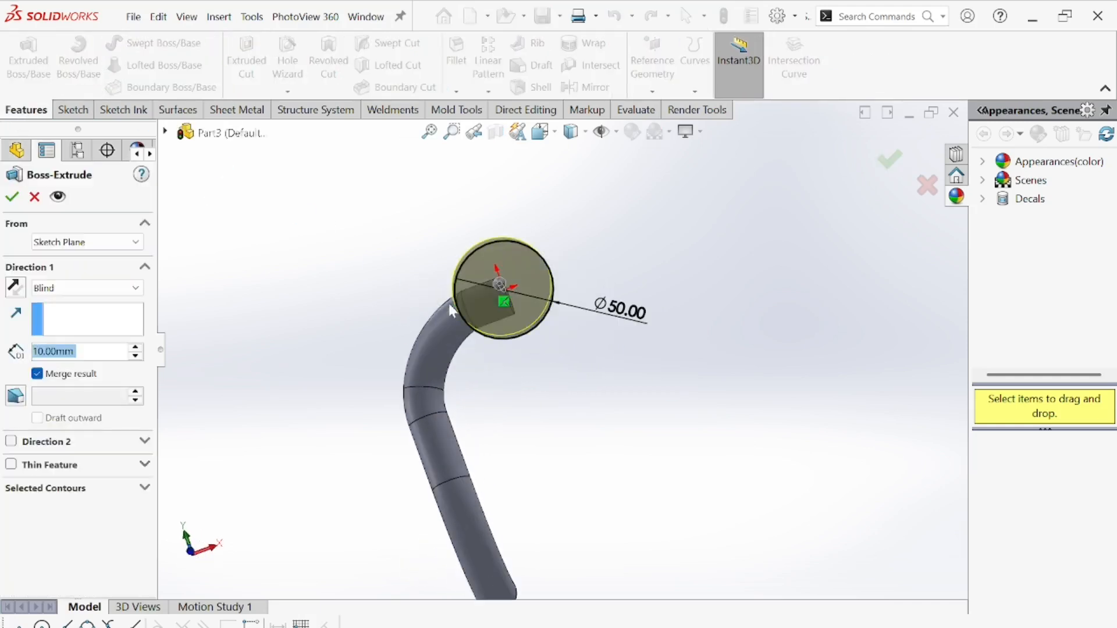
click(16, 287)
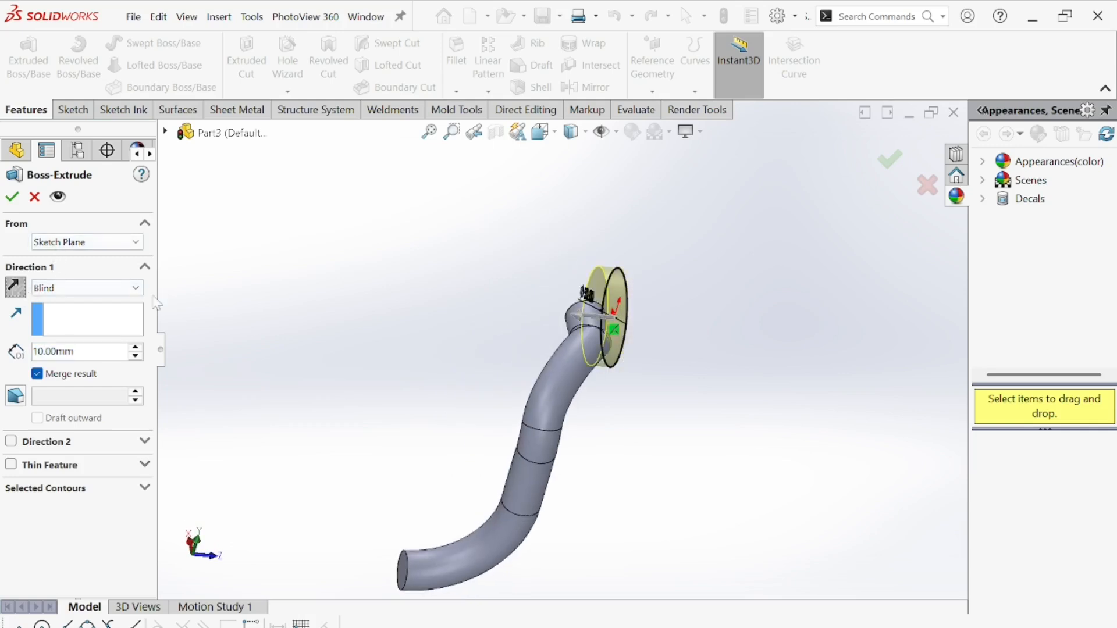
click(133, 348)
click(133, 348)
click(134, 348)
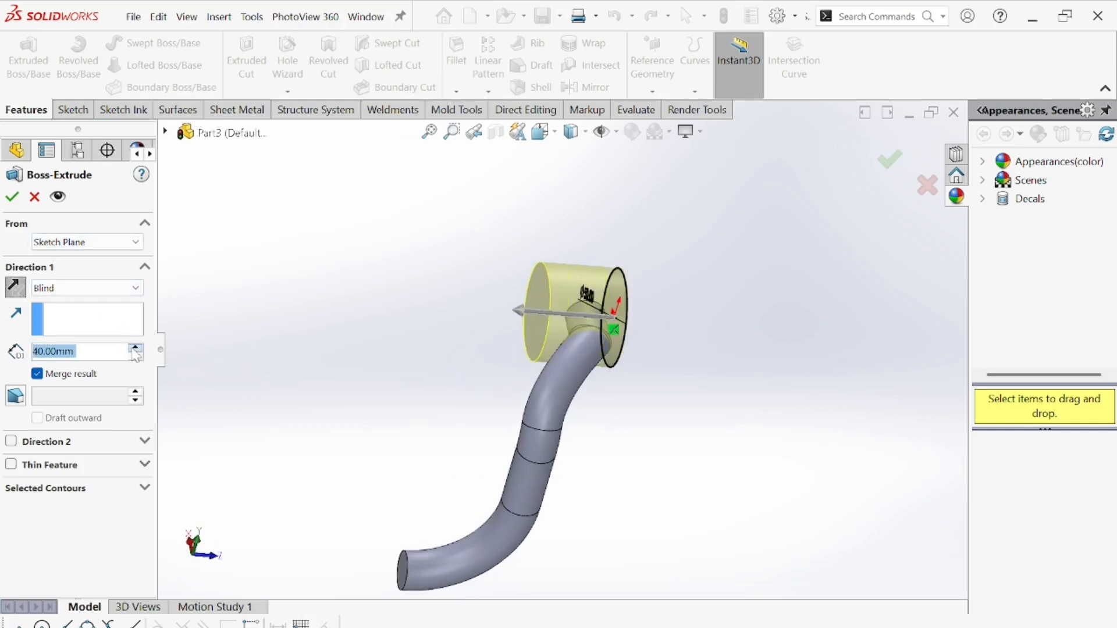
click(134, 348)
click(133, 348)
click(133, 348)
click(133, 348)
text(200)
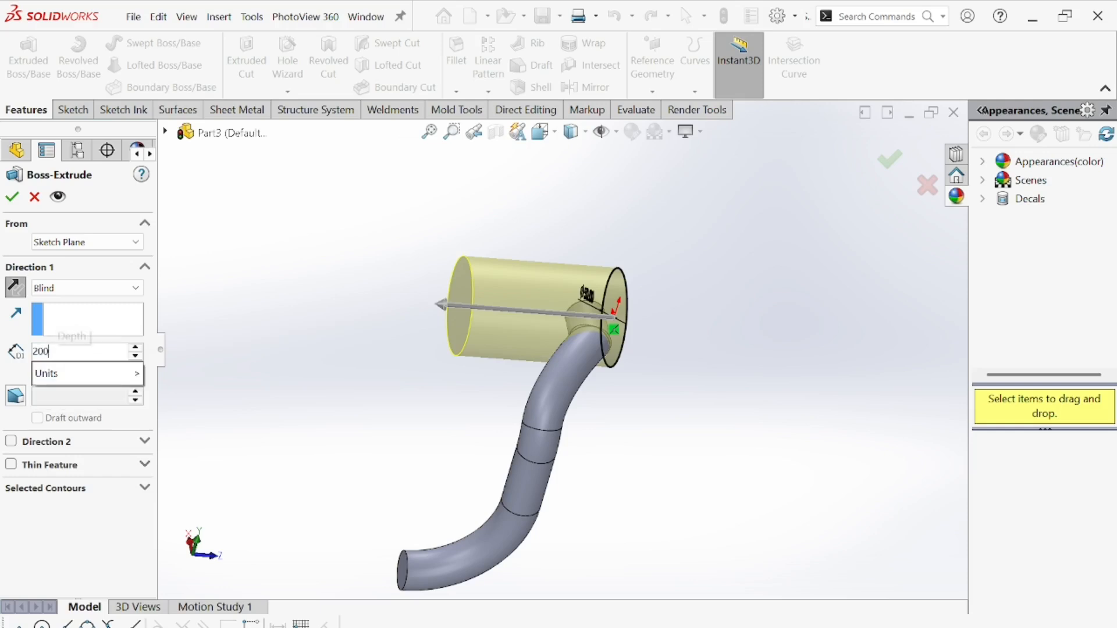
key(Return)
middle_drag(444, 355, 420, 337)
click(12, 197)
- Examine the large cylinder and its junction with the bent pipe from several angles
middle_drag(412, 232, 424, 287)
scroll(533, 410, down, 3)
middle_drag(534, 411, 602, 443)
scroll(601, 443, down, 2)
scroll(601, 444, up, 4)
scroll(598, 494, down, 2)
middle_drag(593, 501, 649, 406)
scroll(609, 356, down, 2)
scroll(641, 376, up, 3)
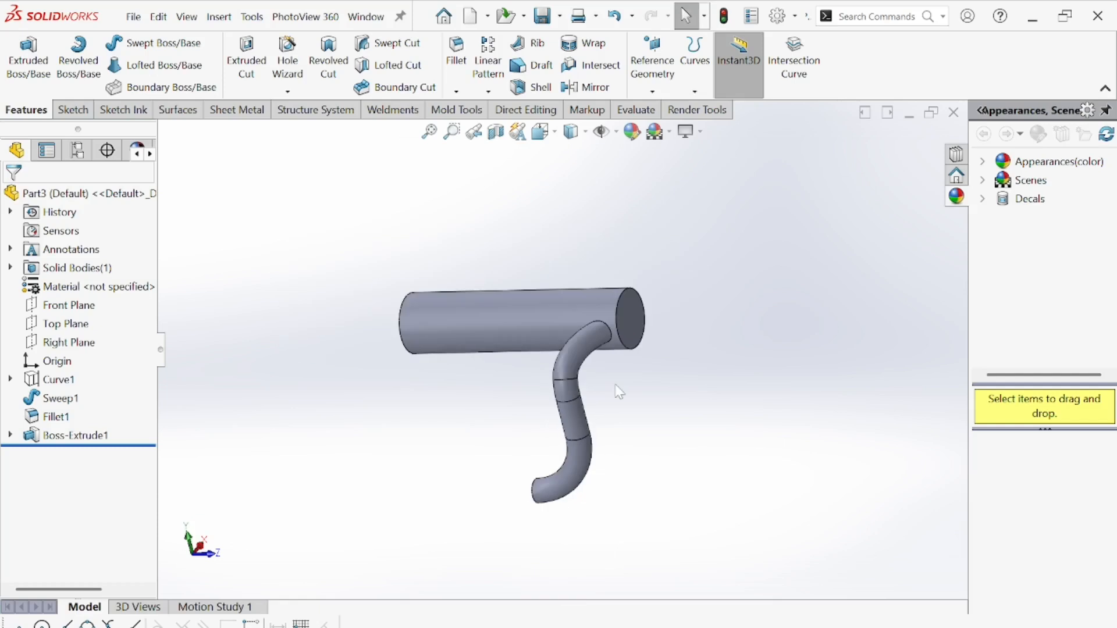
scroll(642, 369, down, 1)
middle_drag(641, 367, 607, 360)
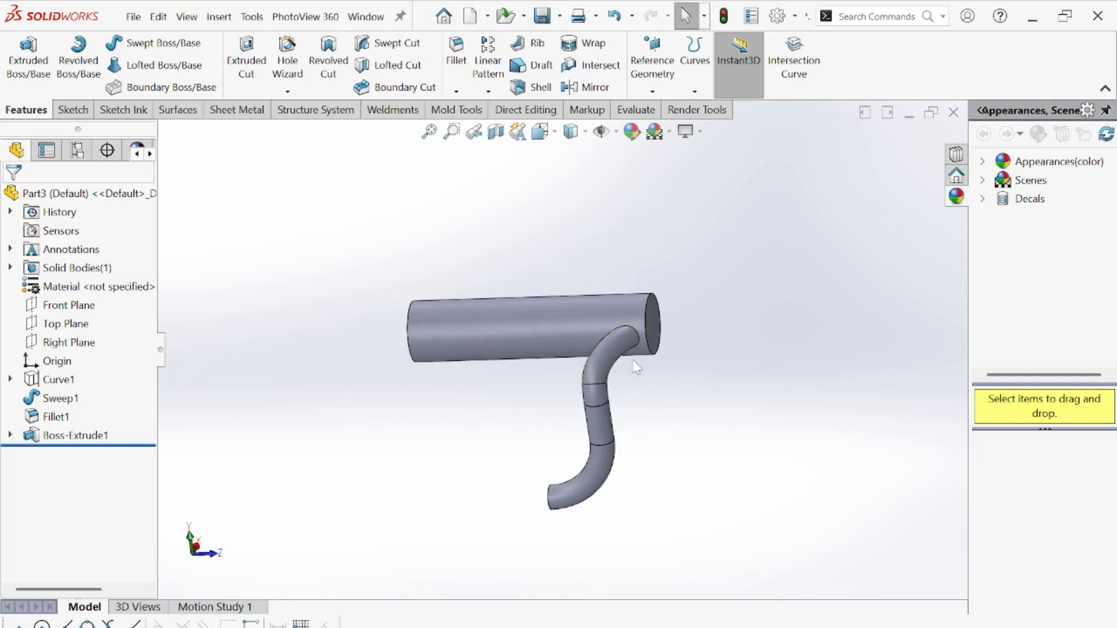
- Set up a linear pattern of the swept pipe with 4 instances, using the large cylinder's face as direction
click(488, 55)
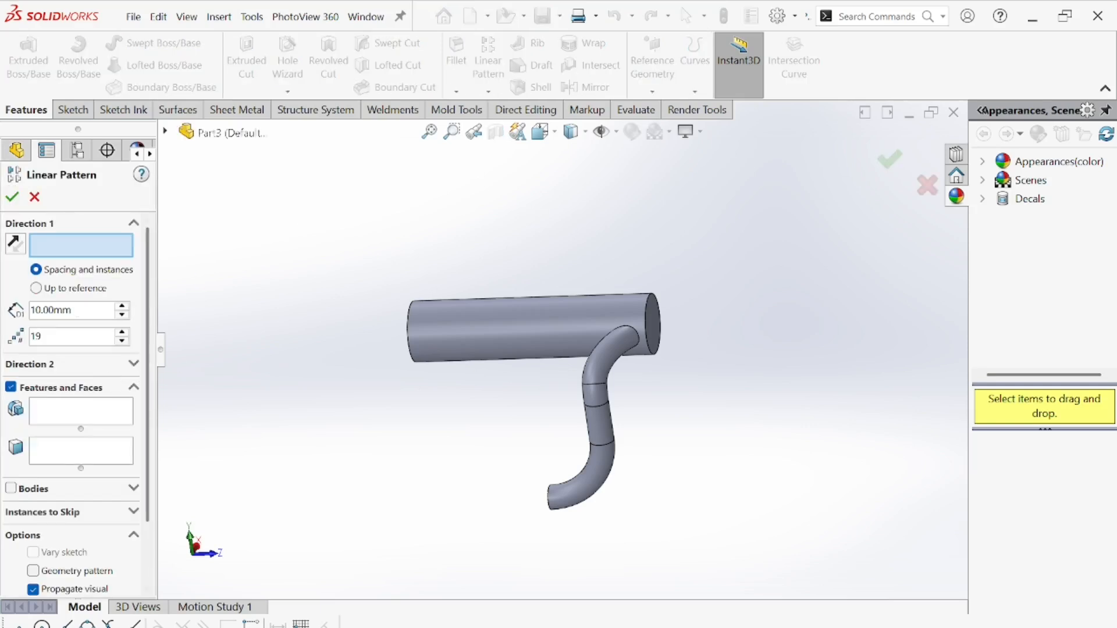
click(472, 329)
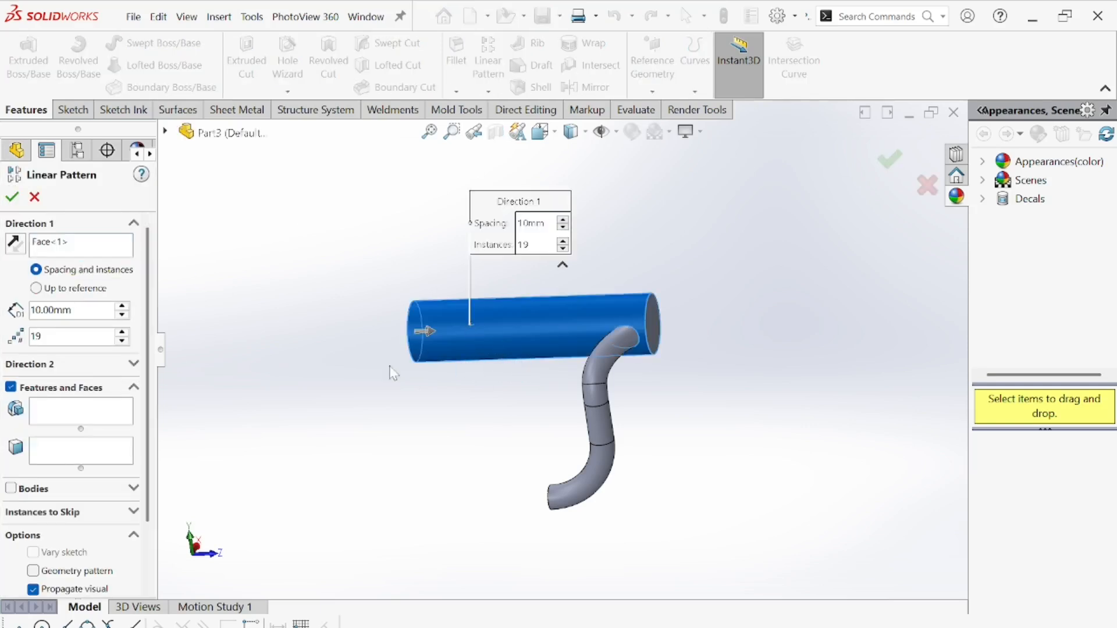
click(70, 414)
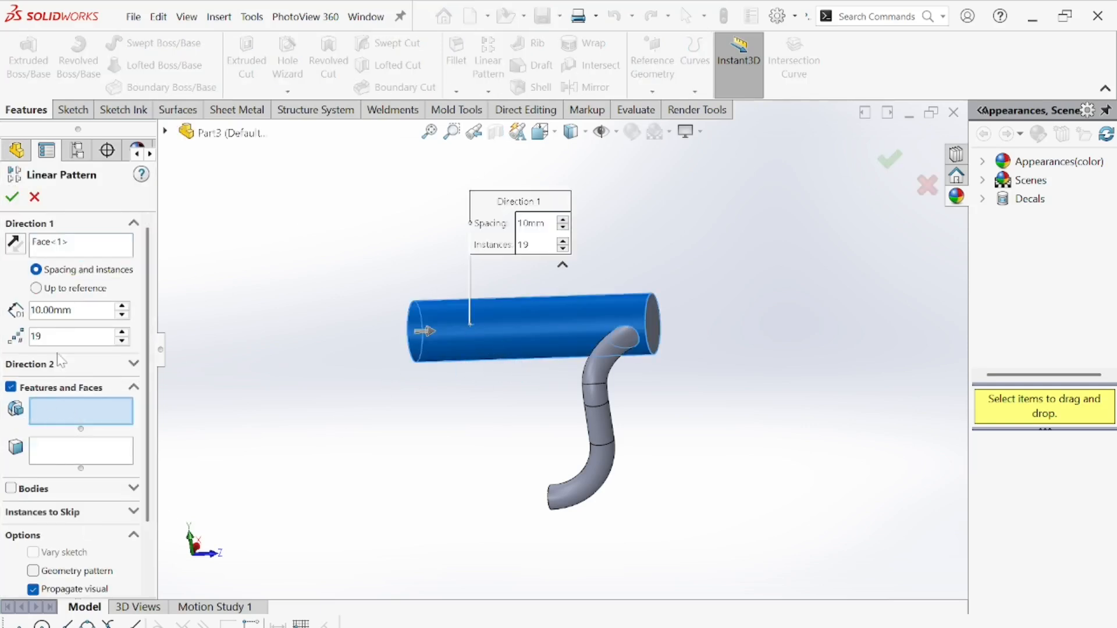
text(4)
click(593, 417)
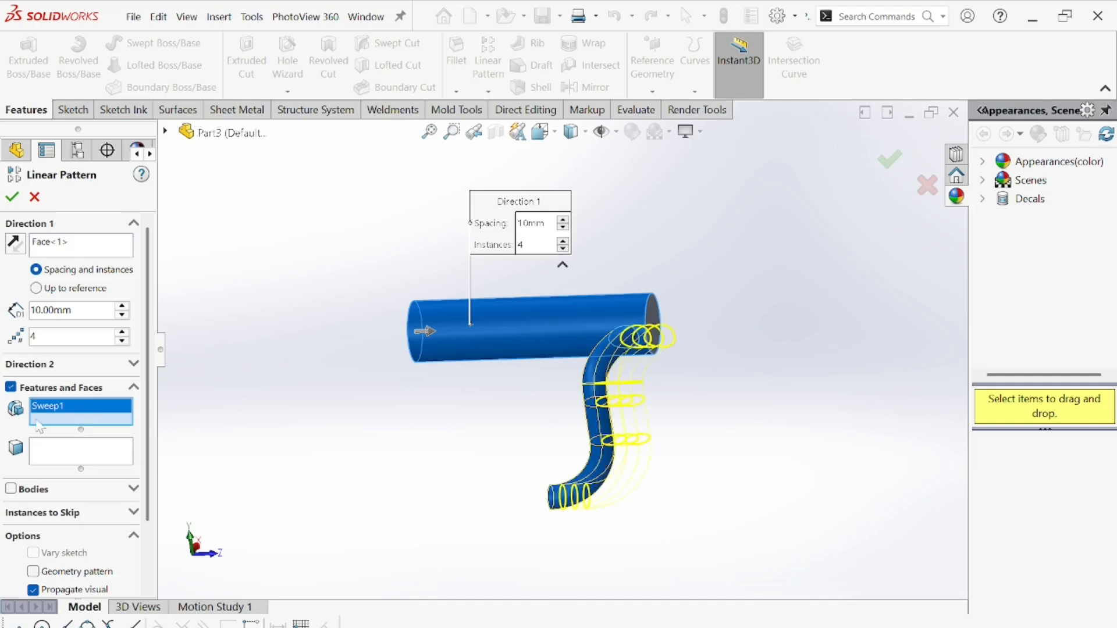
- Keep the pattern defined by spacing and instances, and reverse its direction so the copies run along the cylinder
click(37, 289)
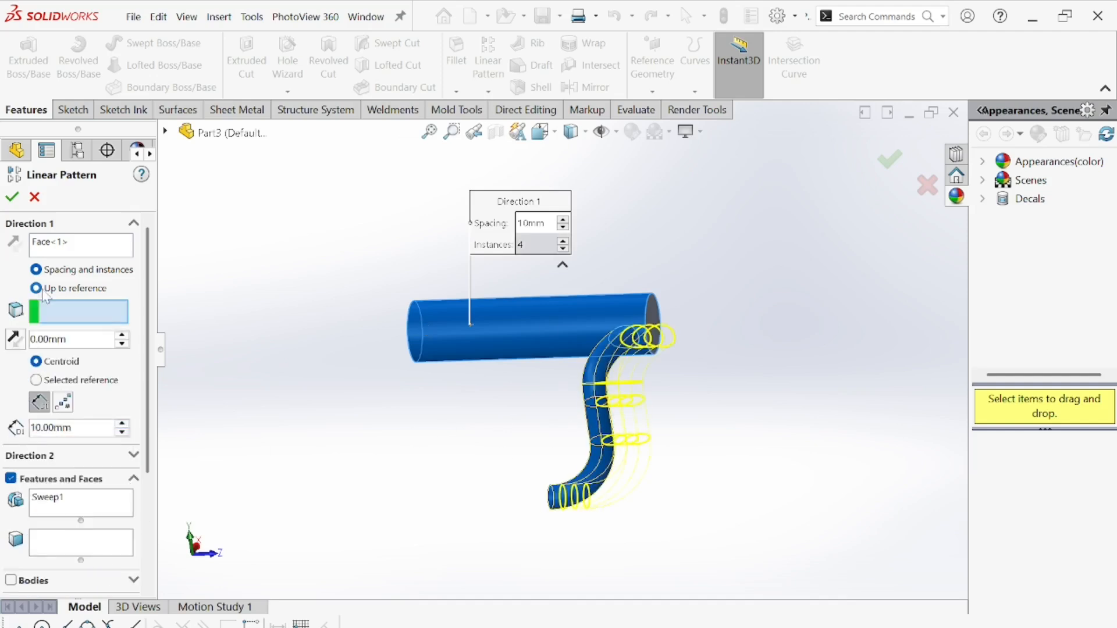
click(38, 269)
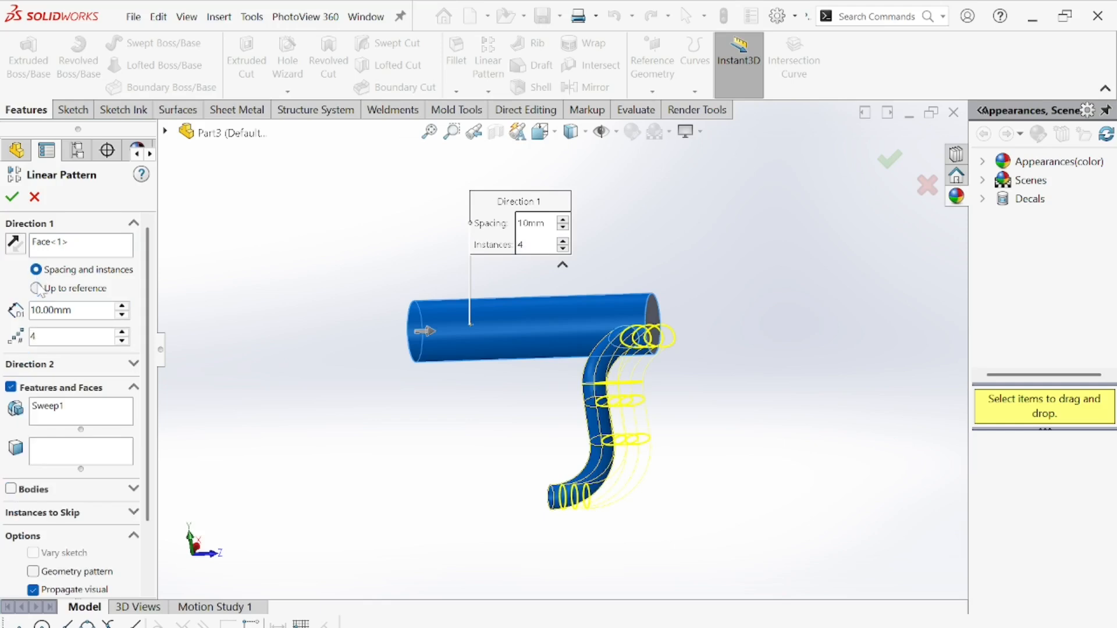
click(426, 331)
click(403, 338)
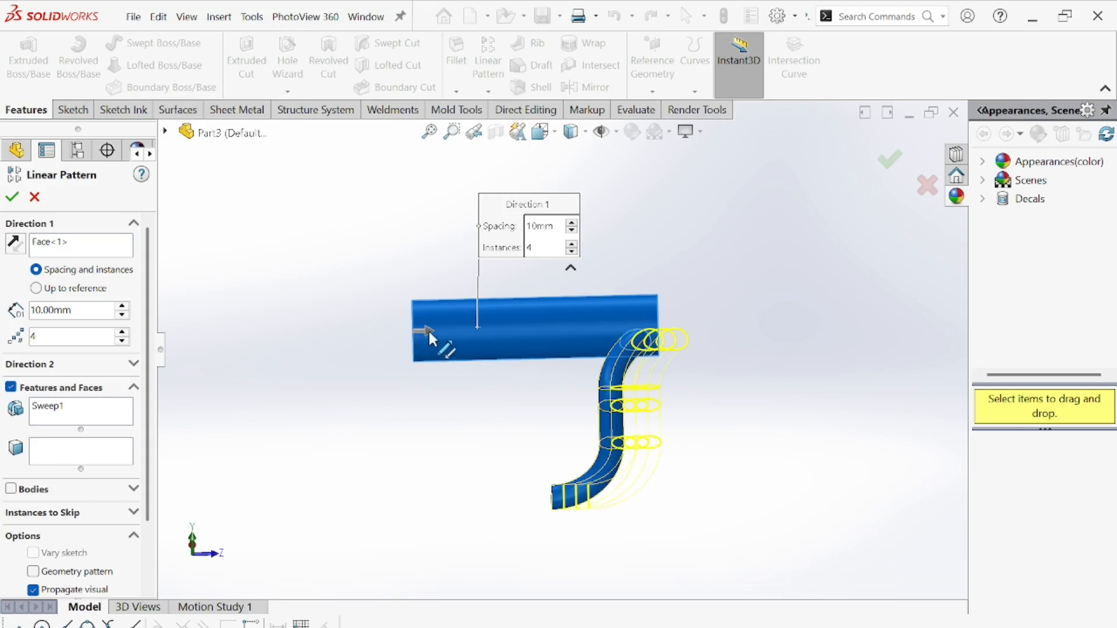
click(429, 332)
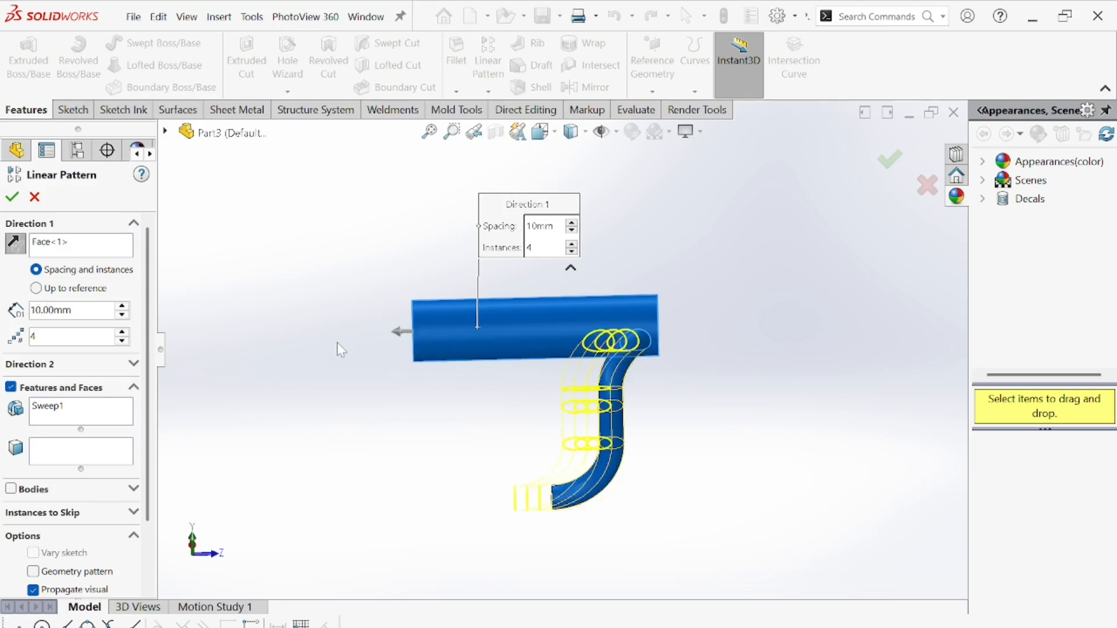
- Set the pattern spacing to 40 mm and check the preview of the pipe copies along the cylinder
click(122, 307)
click(122, 307)
click(122, 307)
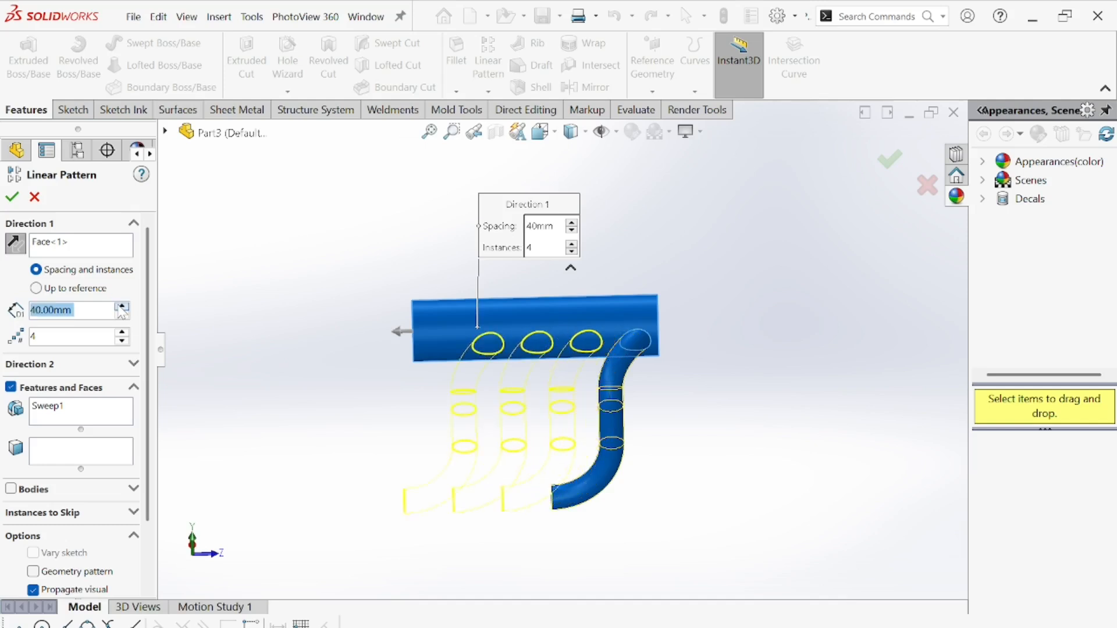
middle_drag(367, 311, 524, 290)
scroll(134, 344, down, 2)
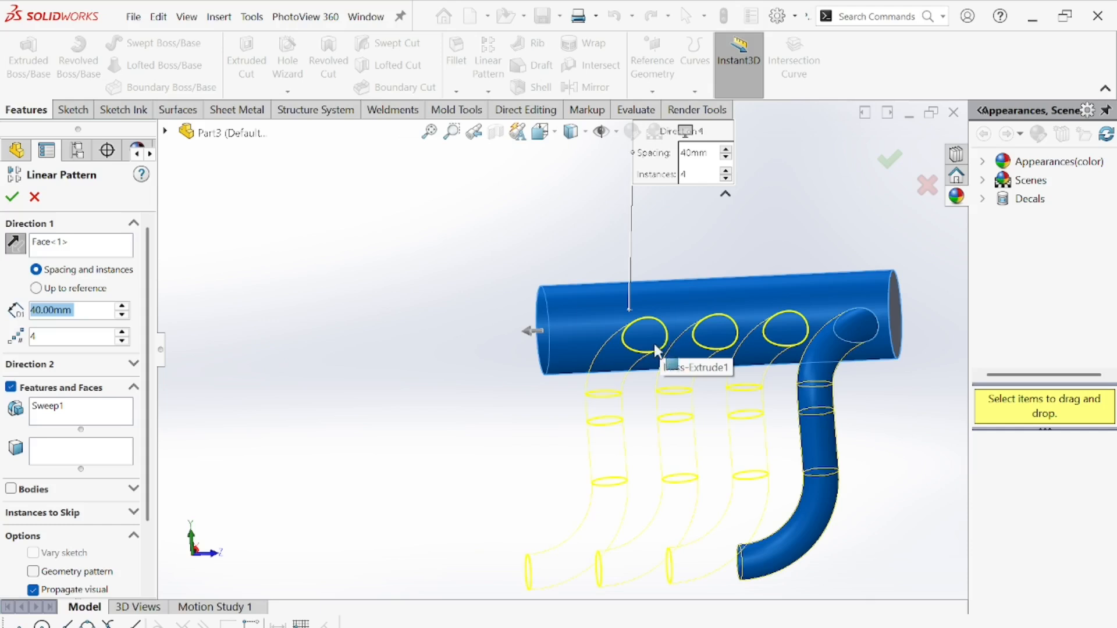
middle_drag(651, 375, 709, 438)
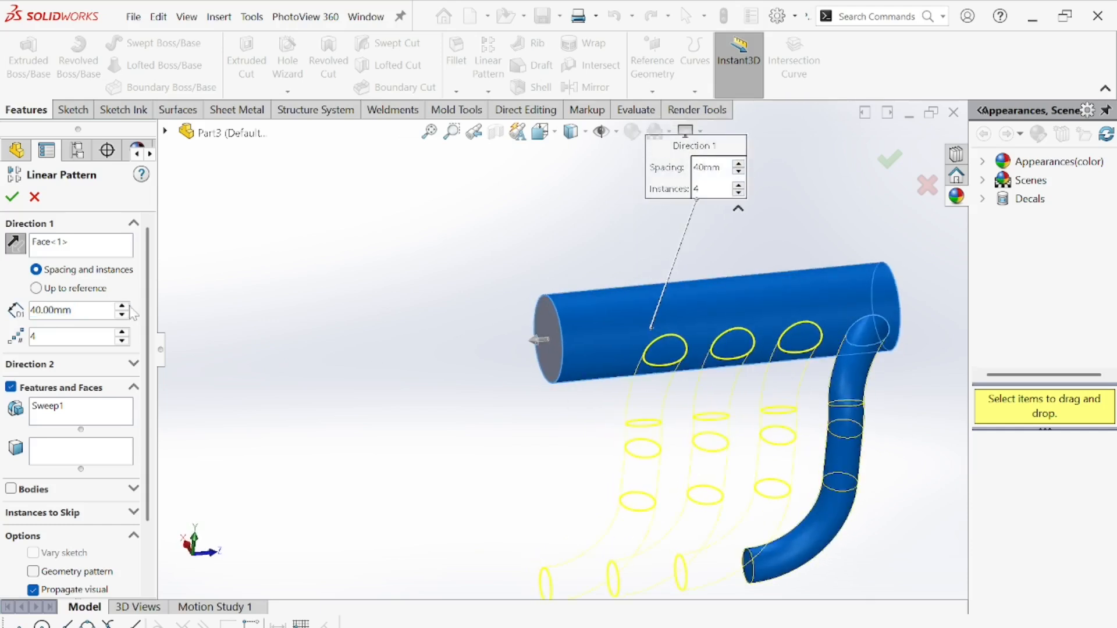
- Increase the pipe pattern's spacing by one more increment and apply the linear pattern
click(127, 307)
click(10, 199)
scroll(655, 365, up, 4)
middle_drag(655, 365, 811, 418)
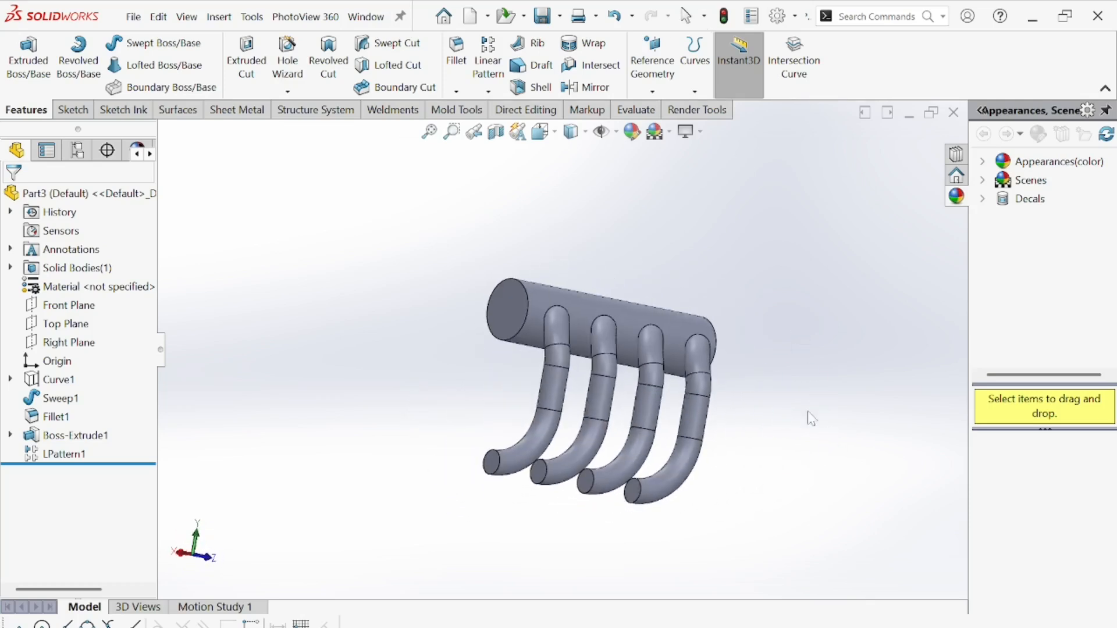
- Start a sketch on the first pipe's flat end face and convert the face's circular edge into sketch geometry
middle_drag(560, 479, 542, 554)
scroll(499, 502, down, 4)
scroll(541, 436, up, 3)
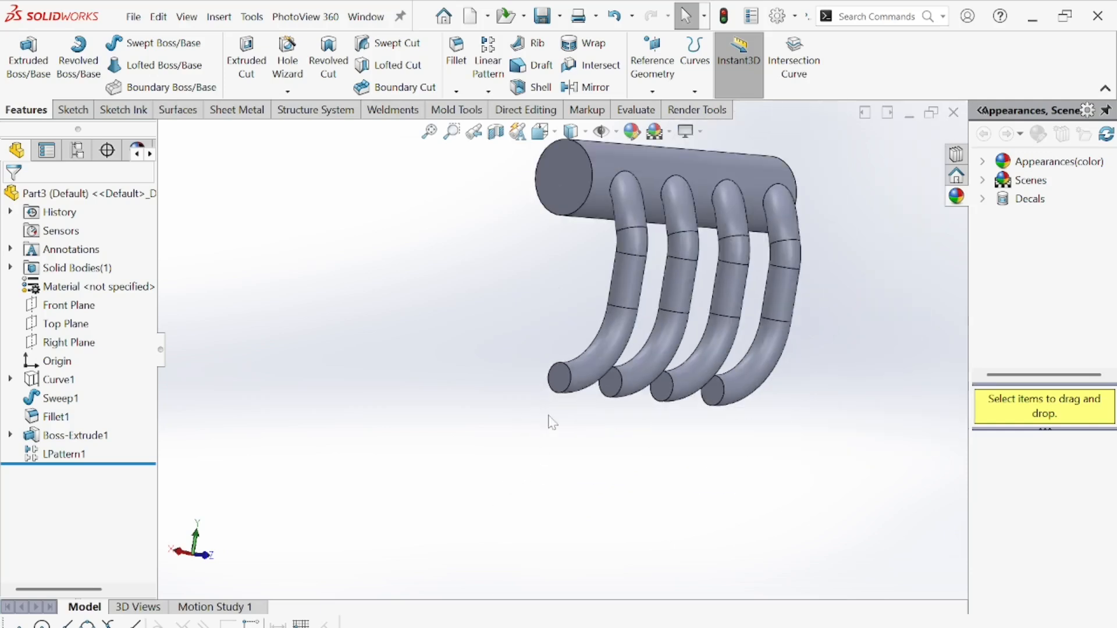
click(562, 379)
click(637, 343)
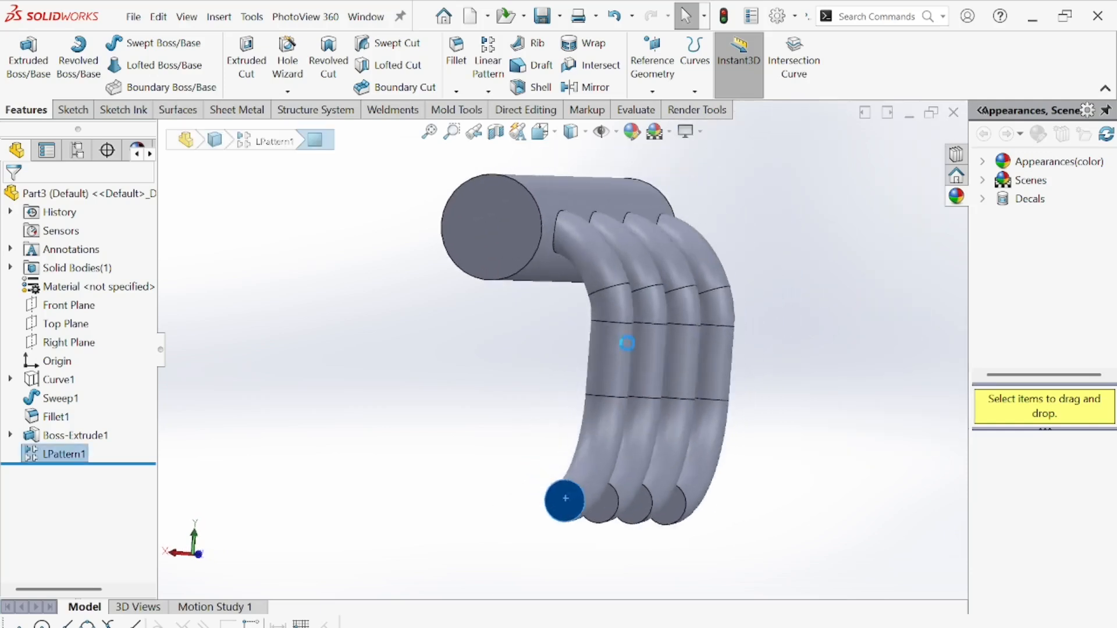
click(135, 44)
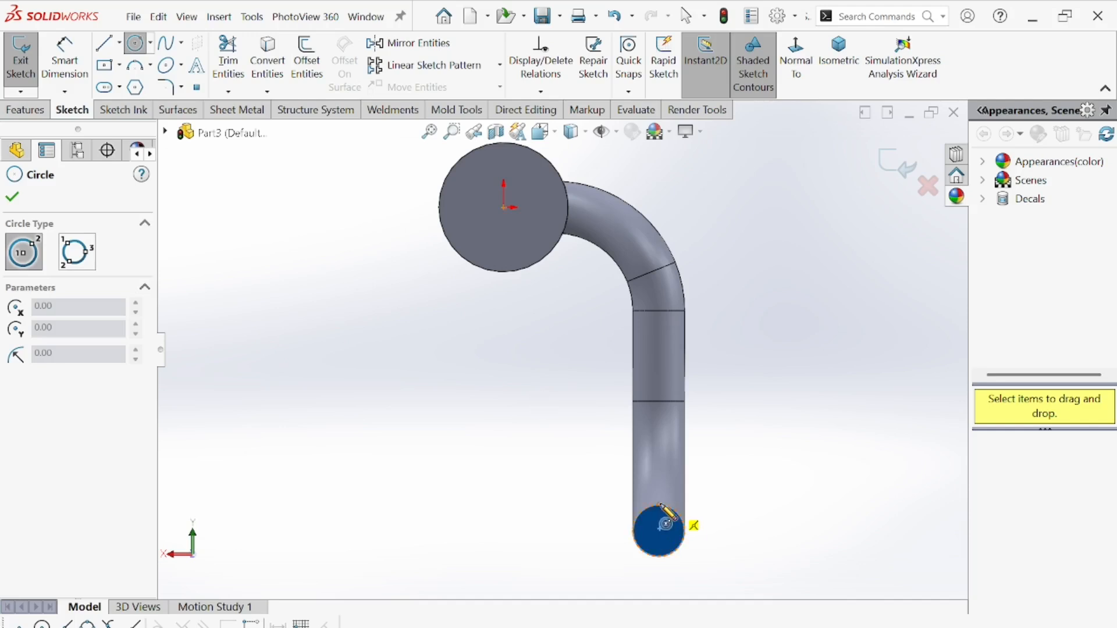
click(274, 65)
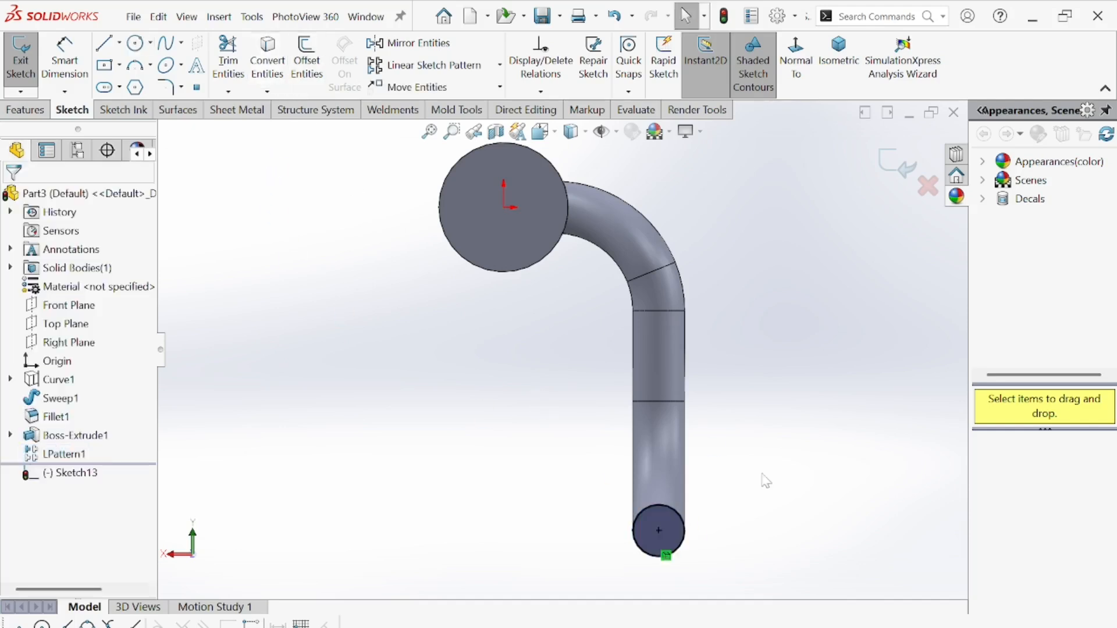
- Extrude the converted circle 200 mm in the reversed direction, merging it along the four pipe ends
scroll(597, 455, up, 3)
scroll(631, 445, down, 3)
middle_drag(627, 359, 483, 384)
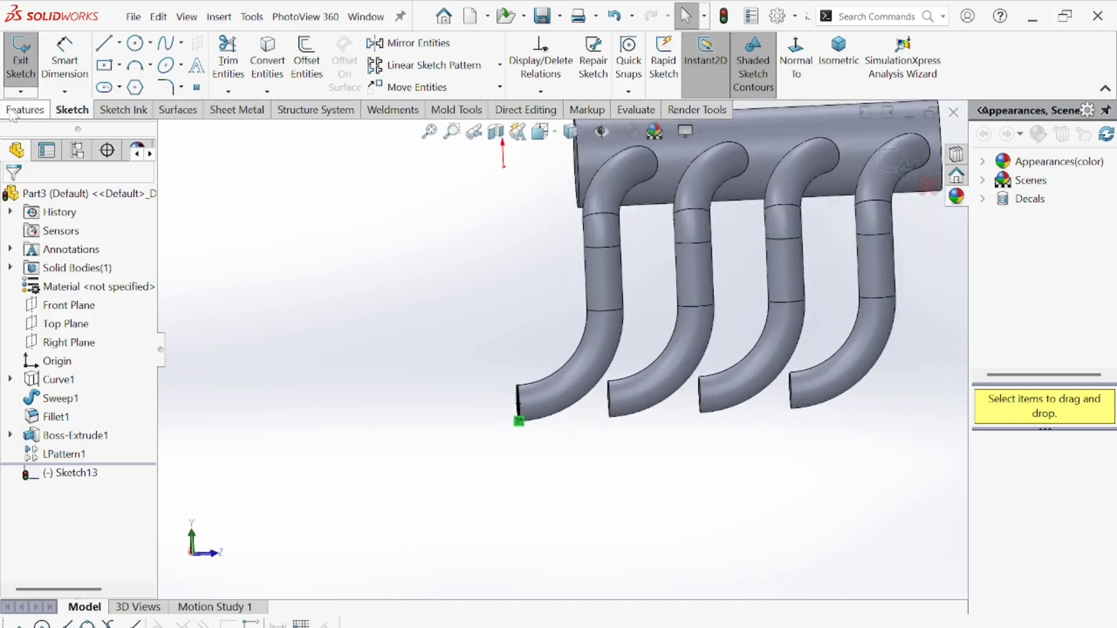
click(23, 110)
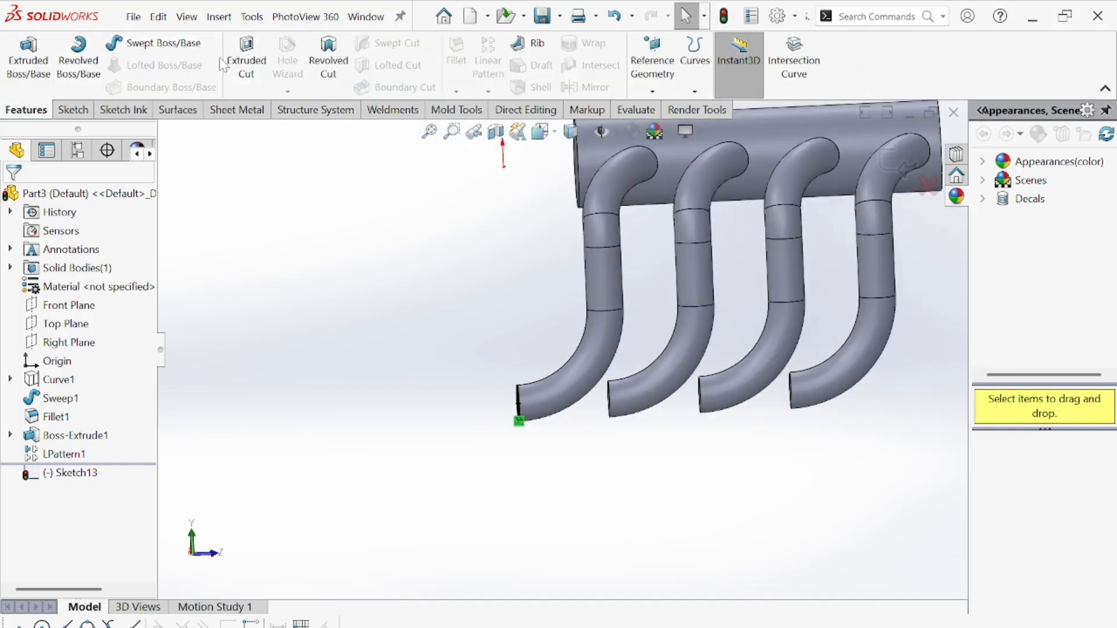
click(28, 58)
middle_drag(555, 416, 577, 409)
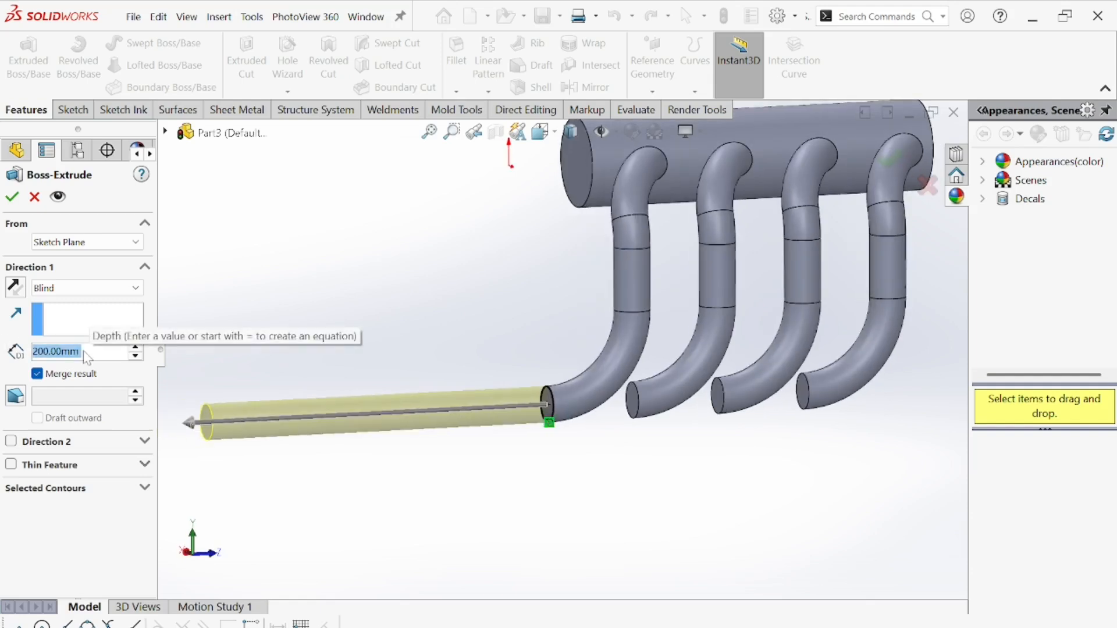
click(16, 288)
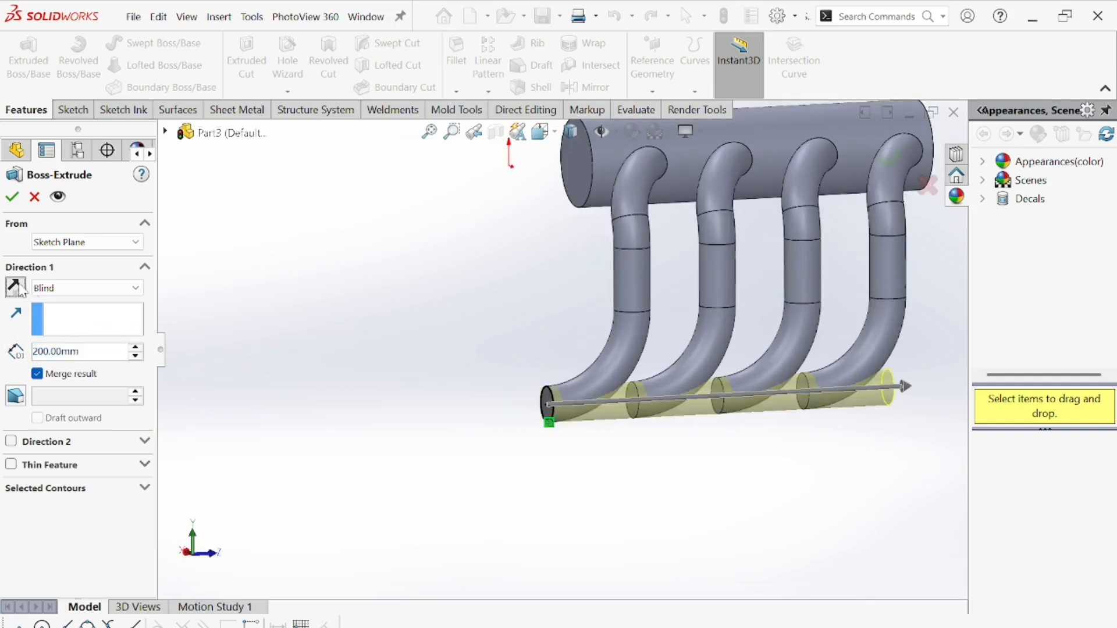
middle_drag(702, 402, 591, 406)
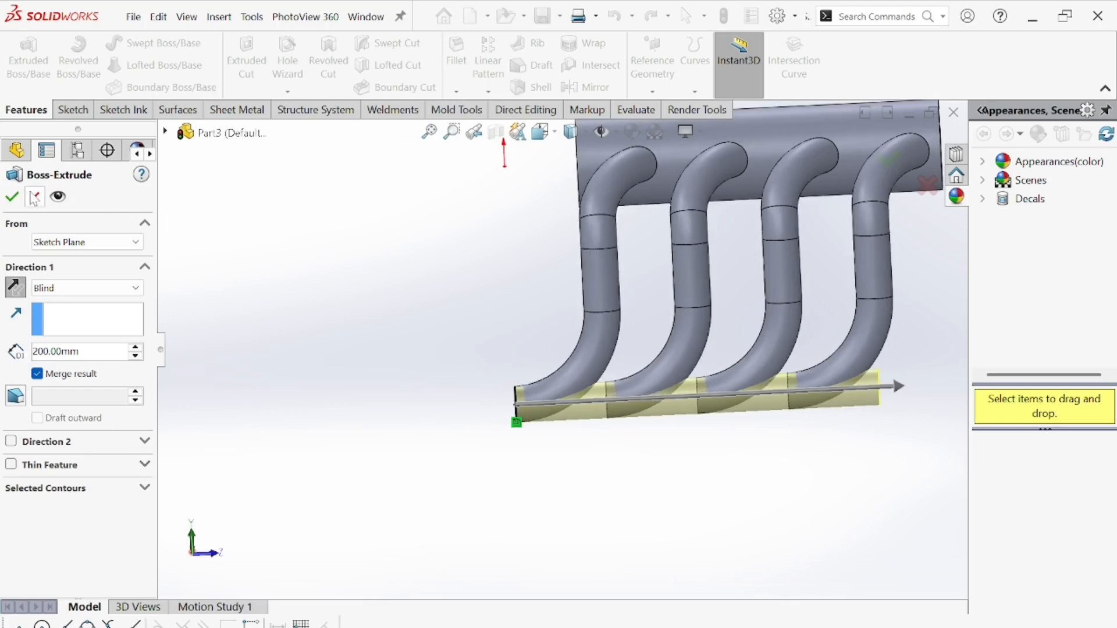
click(13, 196)
- Inspect the lower tube from several sides and undo its extrusion
middle_drag(579, 427, 675, 396)
scroll(650, 351, down, 1)
scroll(675, 396, up, 4)
middle_drag(556, 407, 567, 385)
scroll(568, 385, down, 3)
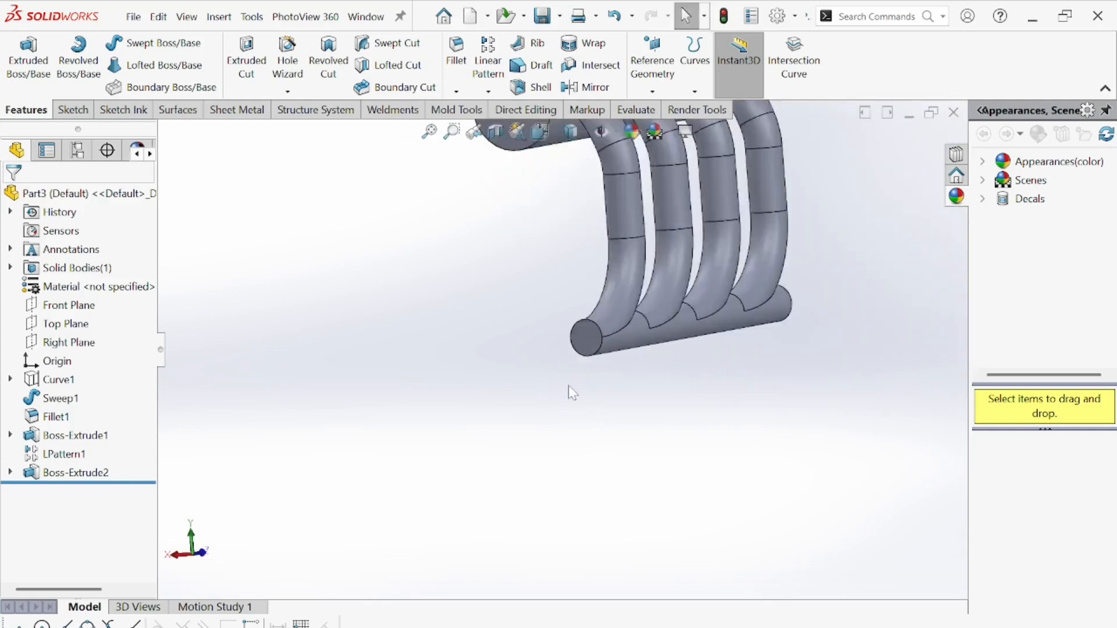
scroll(595, 362, up, 3)
key(ctrl+z)
- Set up a blind 200 mm extrusion of the pipe-end circle, reversed to run along the four pipe ends
middle_drag(599, 350, 591, 294)
scroll(591, 295, down, 2)
scroll(578, 448, up, 2)
mouse_move(578, 448)
middle_down()
mouse_move(389, 324)
mouse_move(476, 304)
mouse_move(538, 369)
middle_up()
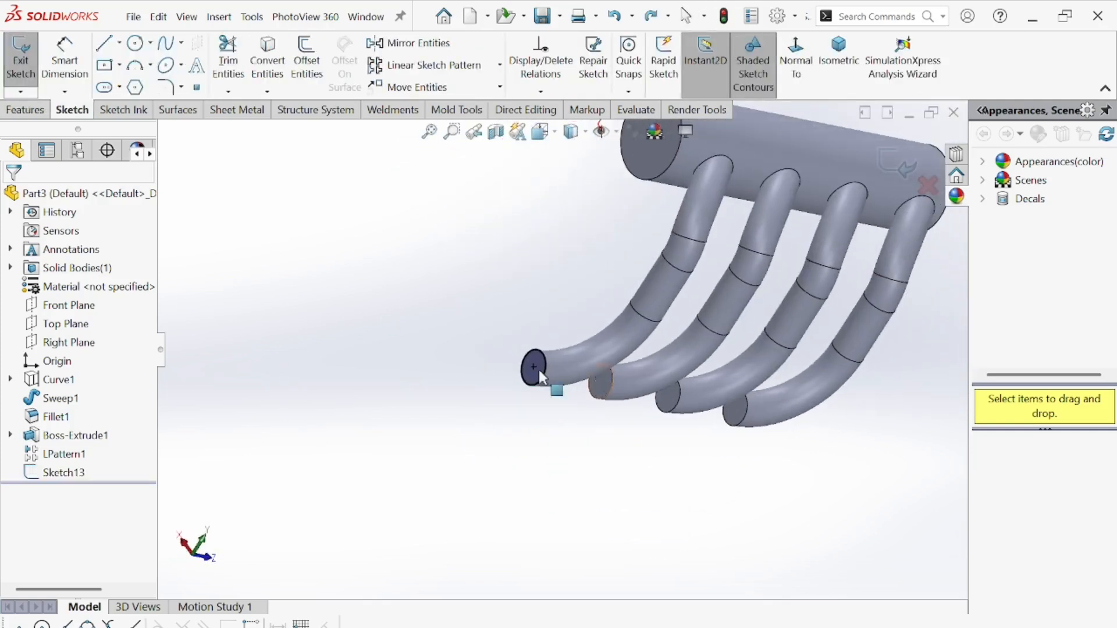
click(25, 110)
click(36, 67)
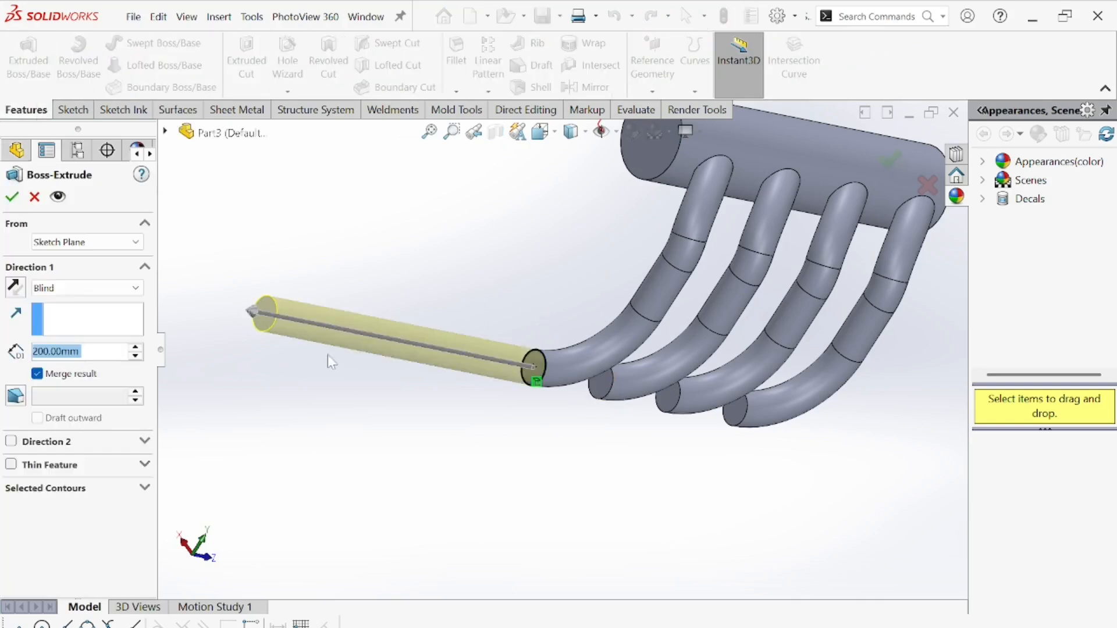
click(14, 288)
middle_drag(630, 415, 748, 405)
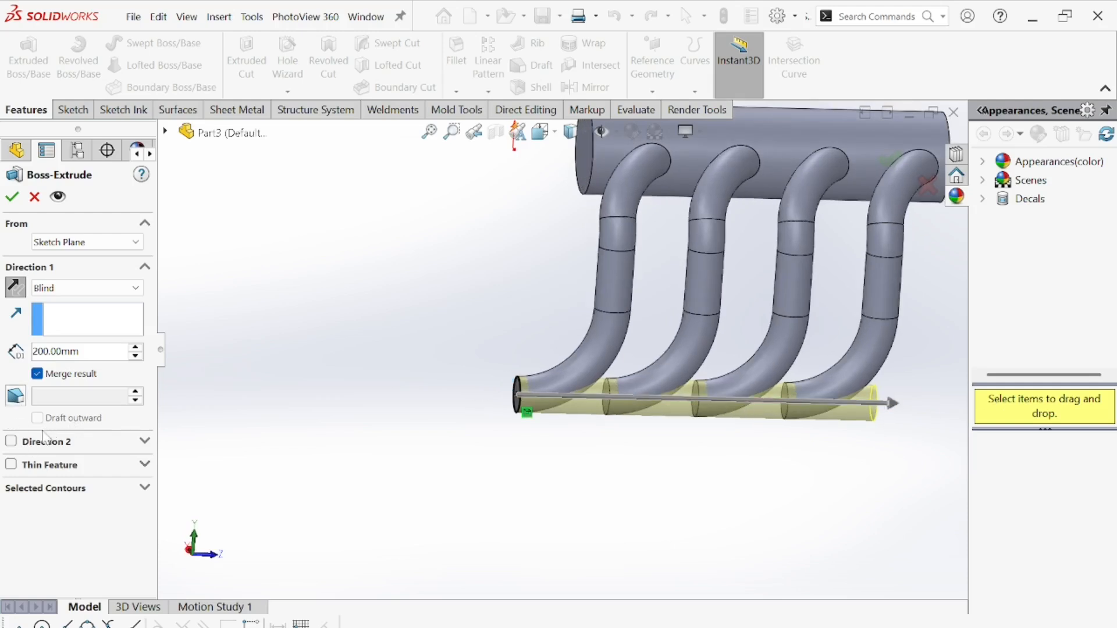
- Add a second blind direction of 20 mm to the lower tube's extrusion and apply it
click(28, 447)
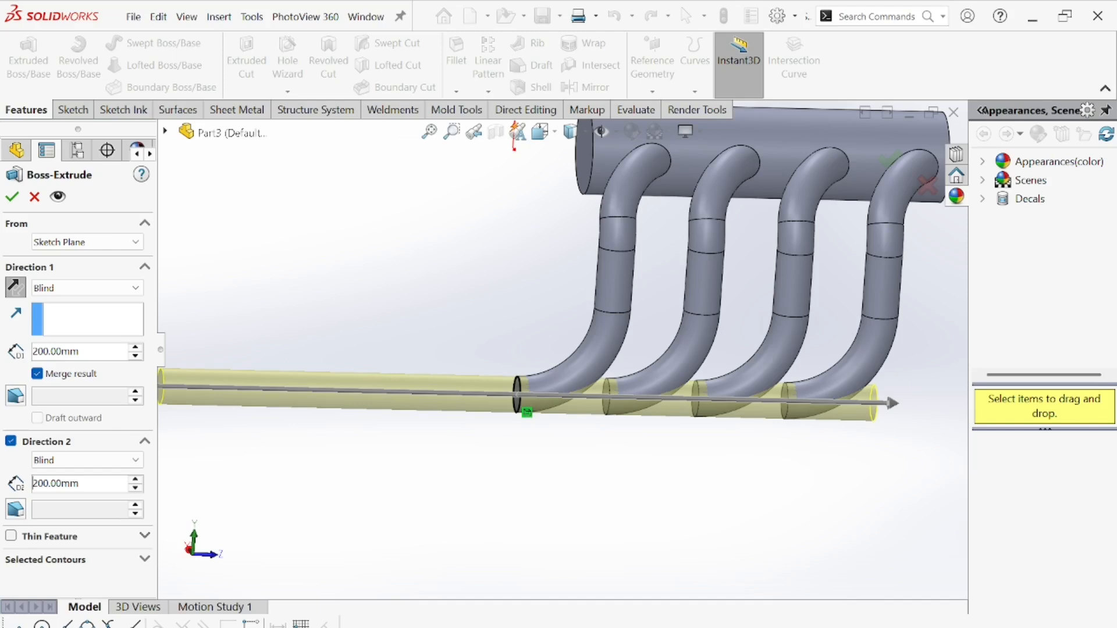
click(85, 460)
click(71, 477)
double_click(55, 484)
text(20)
key(Return)
middle_drag(393, 352, 375, 340)
middle_drag(375, 295, 551, 319)
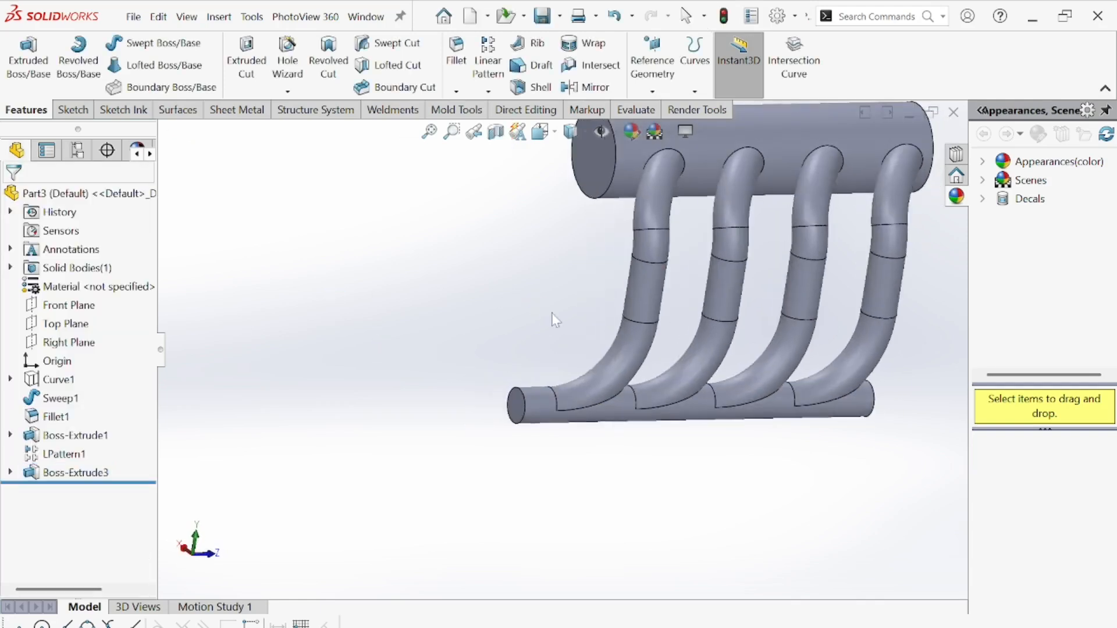
scroll(557, 340, up, 6)
scroll(634, 309, down, 10)
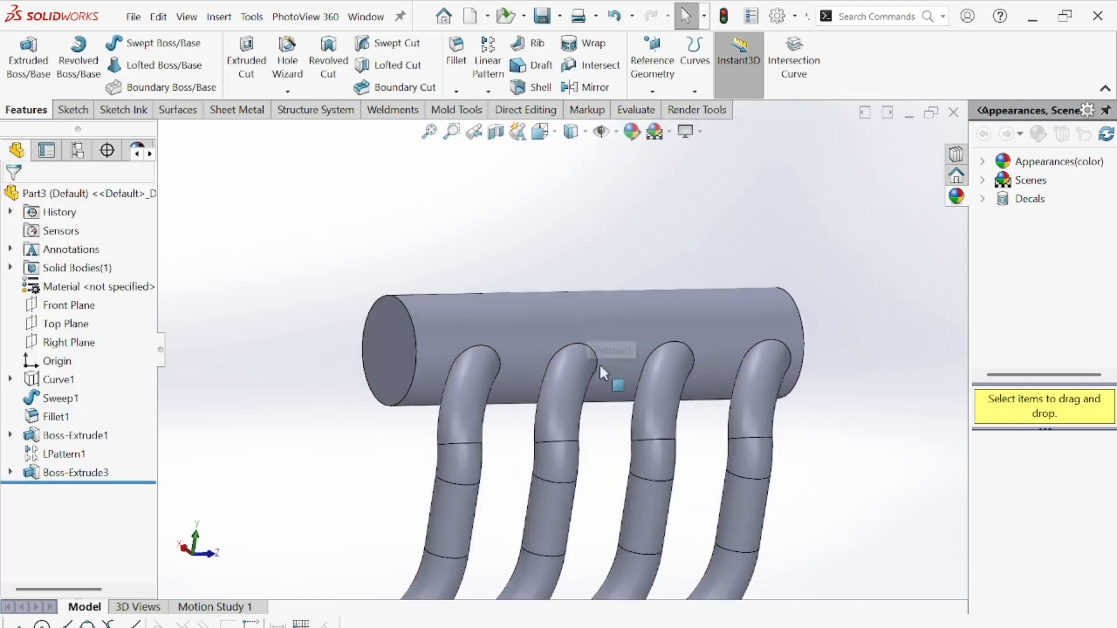
mouse_move(643, 363)
middle_down()
mouse_move(681, 357)
mouse_move(644, 320)
mouse_move(634, 365)
middle_up()
scroll(634, 367, up, 3)
middle_drag(675, 320, 526, 268)
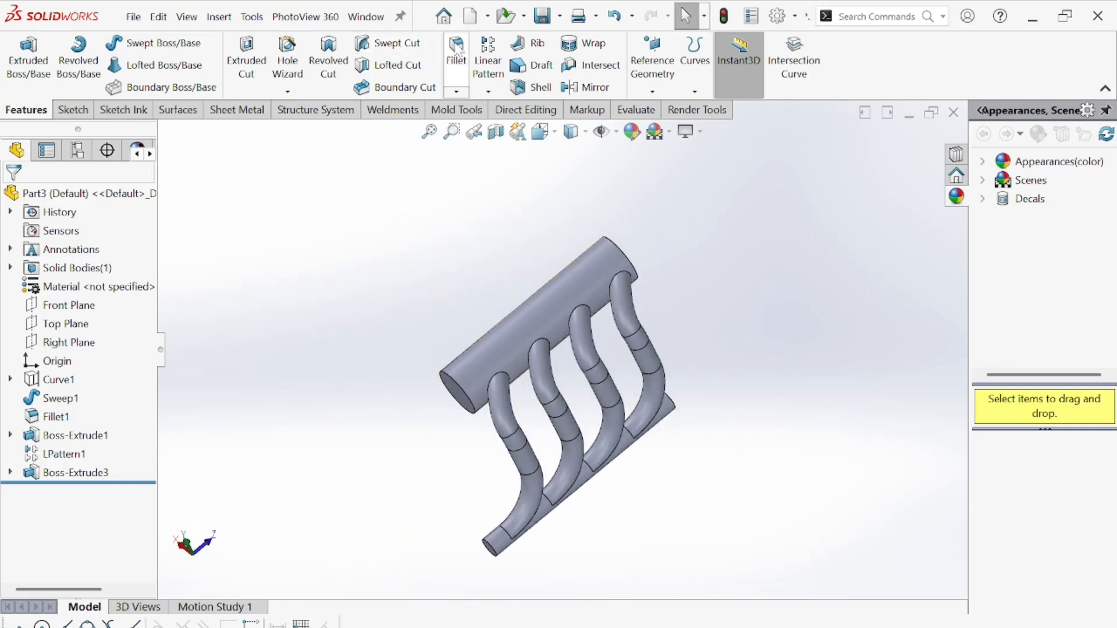
click(455, 83)
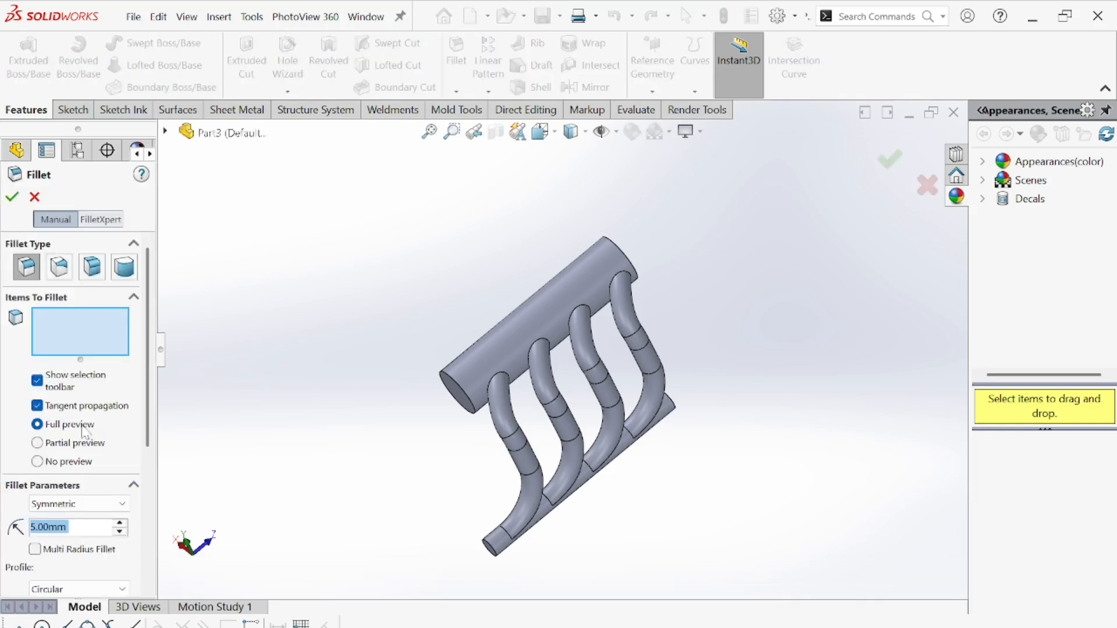
scroll(519, 375, down, 4)
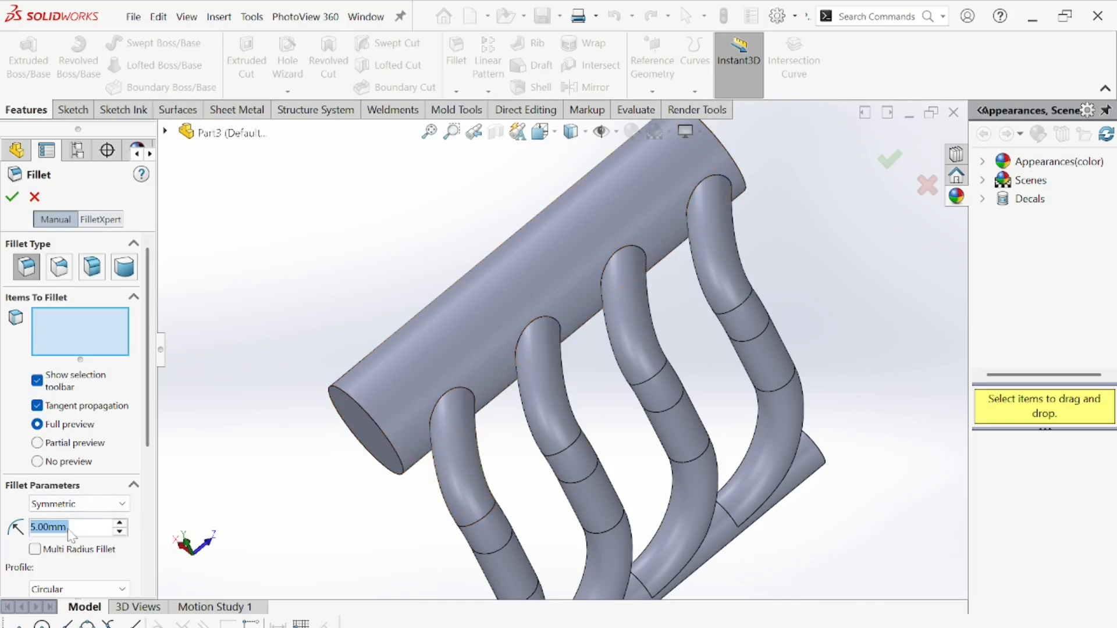
click(467, 398)
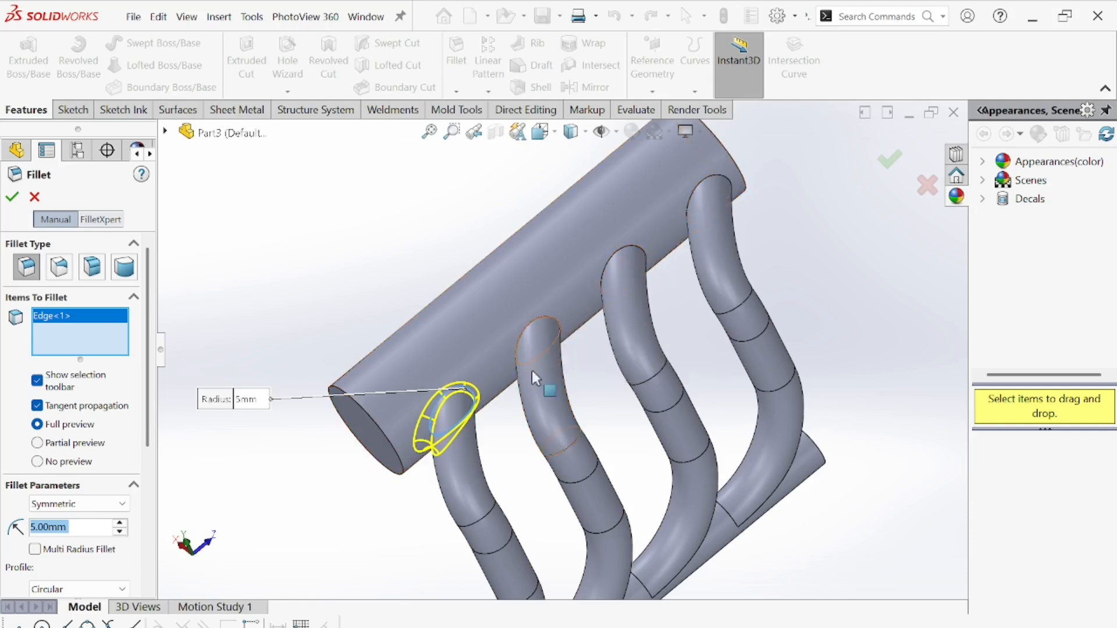
click(32, 198)
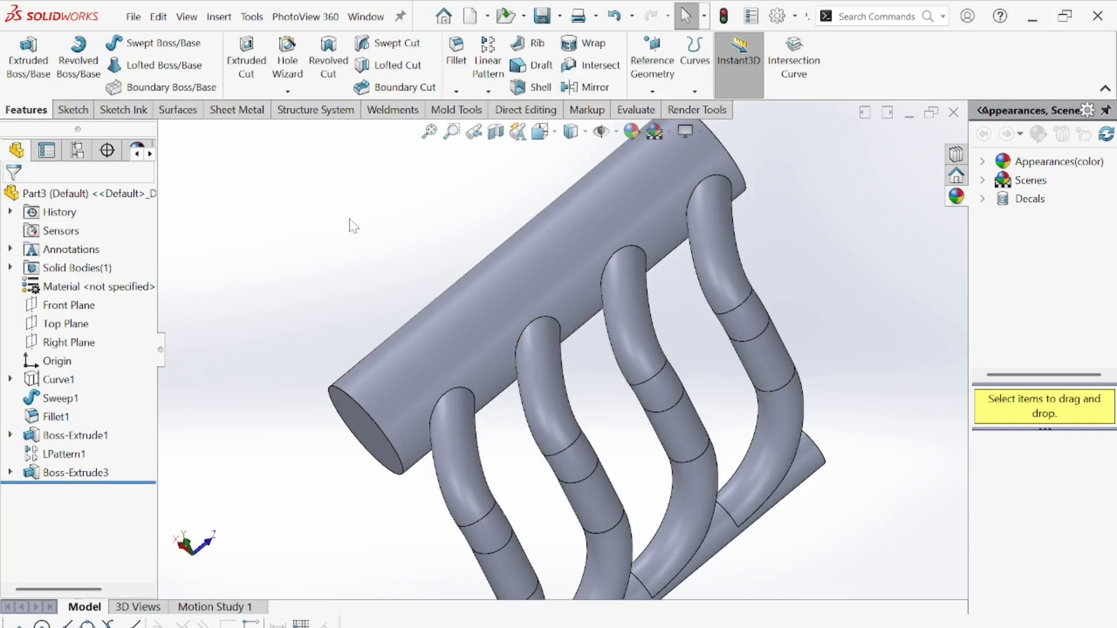
- Fillet all four edges where the pipes meet the large cylinder with a 5 mm symmetric radius
click(536, 330)
click(456, 53)
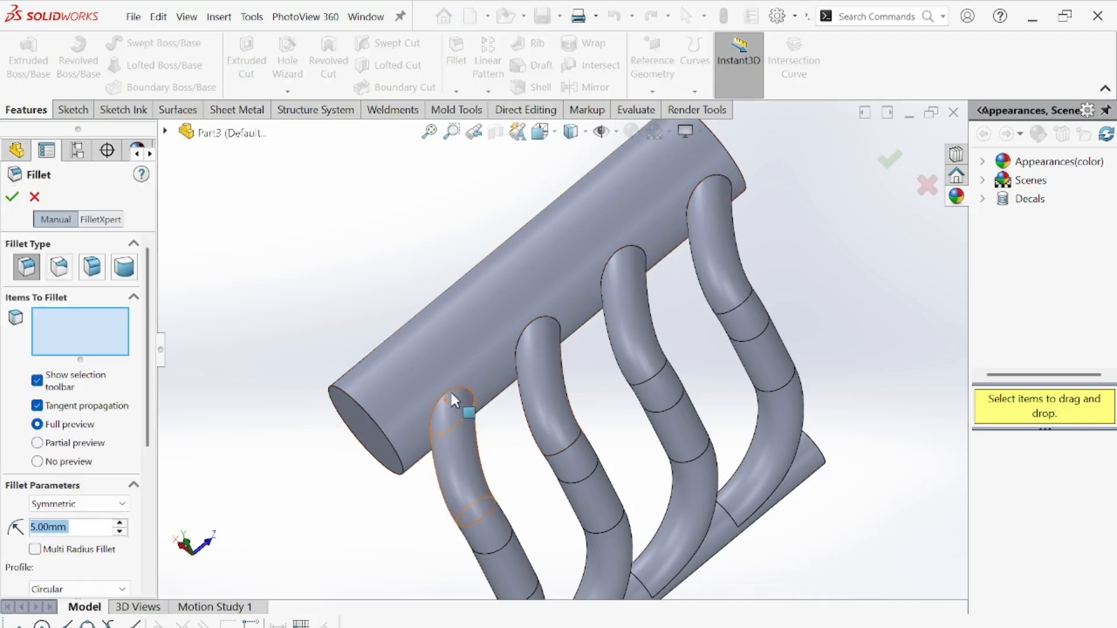
click(454, 386)
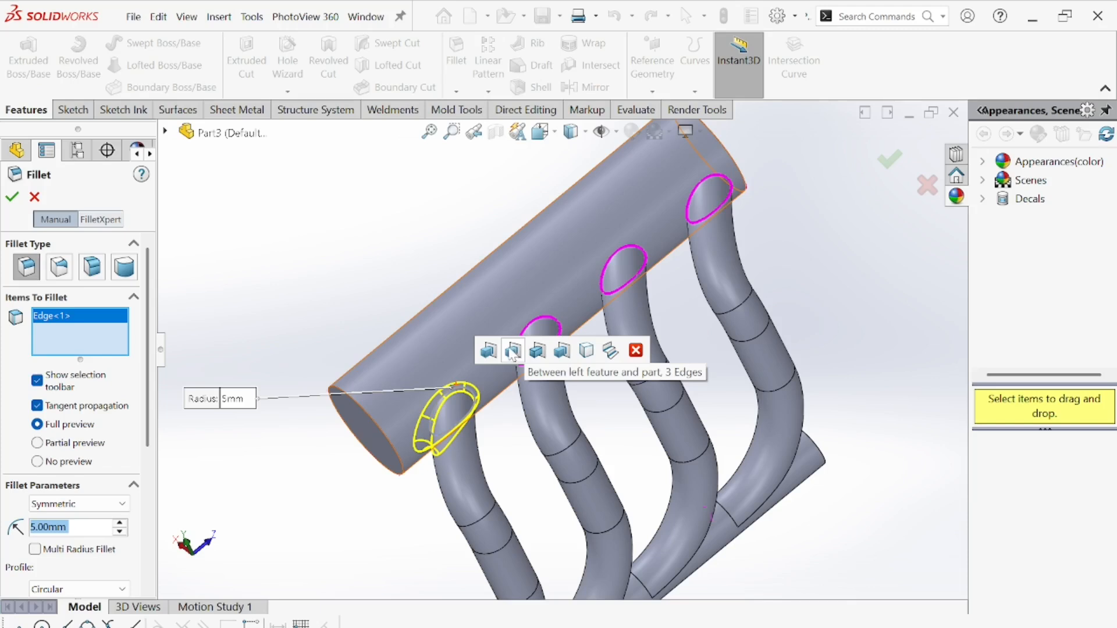
click(512, 352)
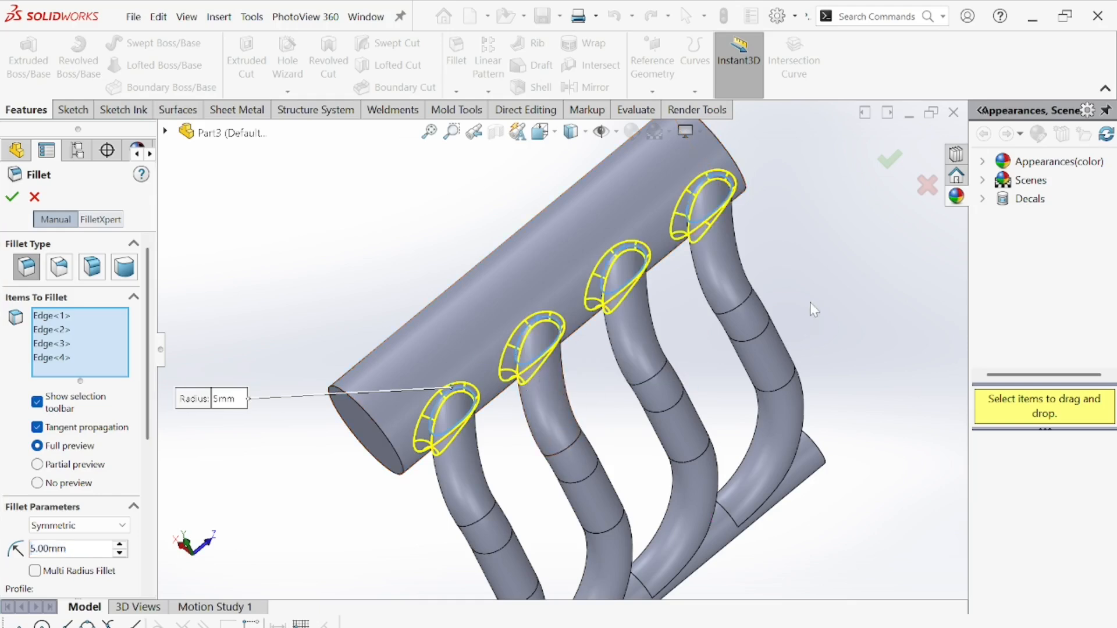
- Start a new sketch on the Top Plane
middle_drag(387, 361, 481, 399)
scroll(434, 317, up, 4)
scroll(434, 277, down, 3)
middle_drag(494, 349, 590, 338)
scroll(590, 337, up, 5)
middle_drag(551, 429, 595, 314)
scroll(595, 314, down, 3)
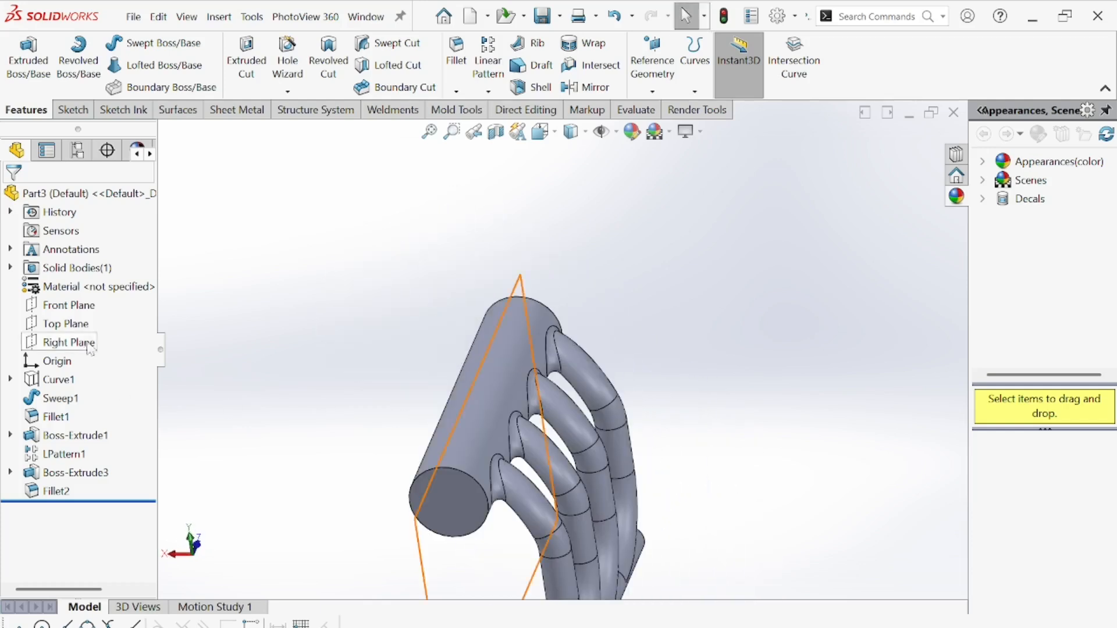
click(80, 324)
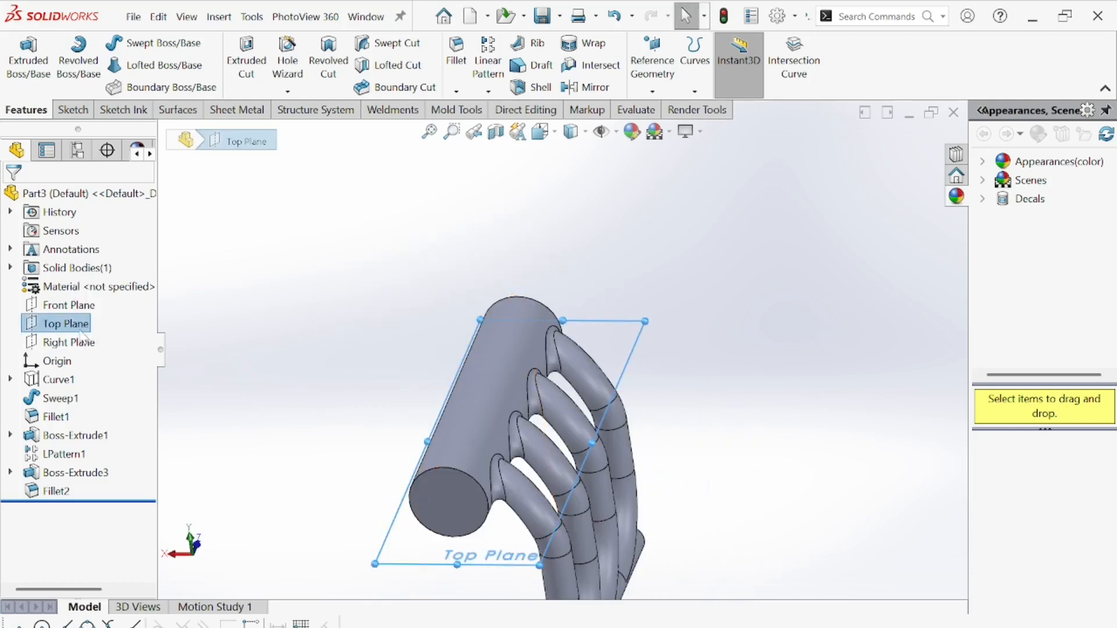
middle_drag(491, 432, 465, 507)
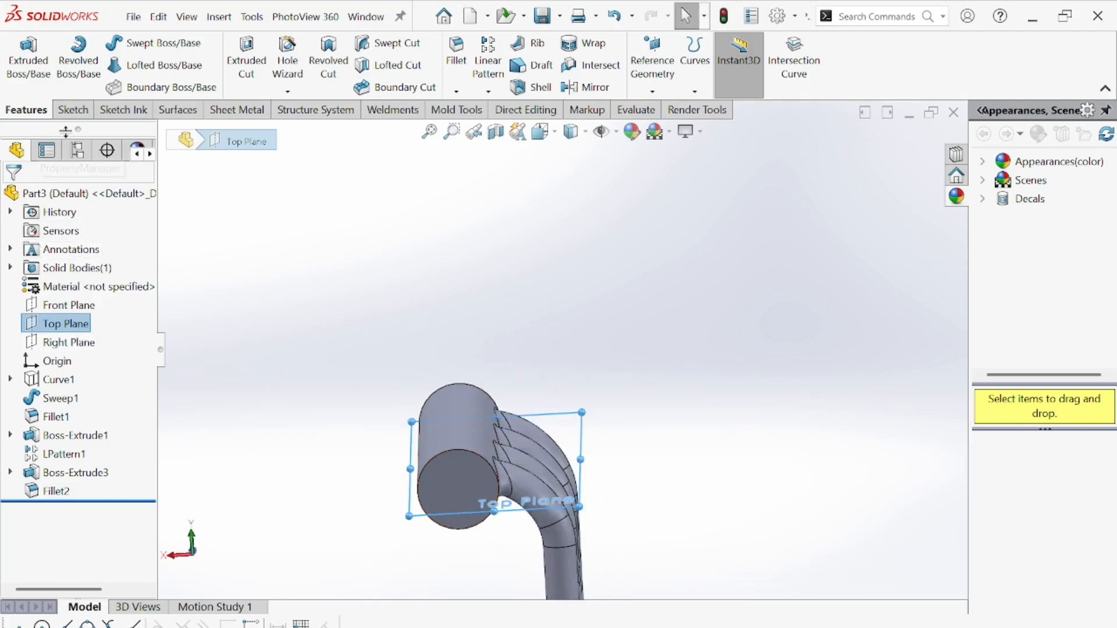
click(72, 109)
click(21, 58)
scroll(574, 360, down, 3)
scroll(573, 360, up, 4)
scroll(581, 442, down, 2)
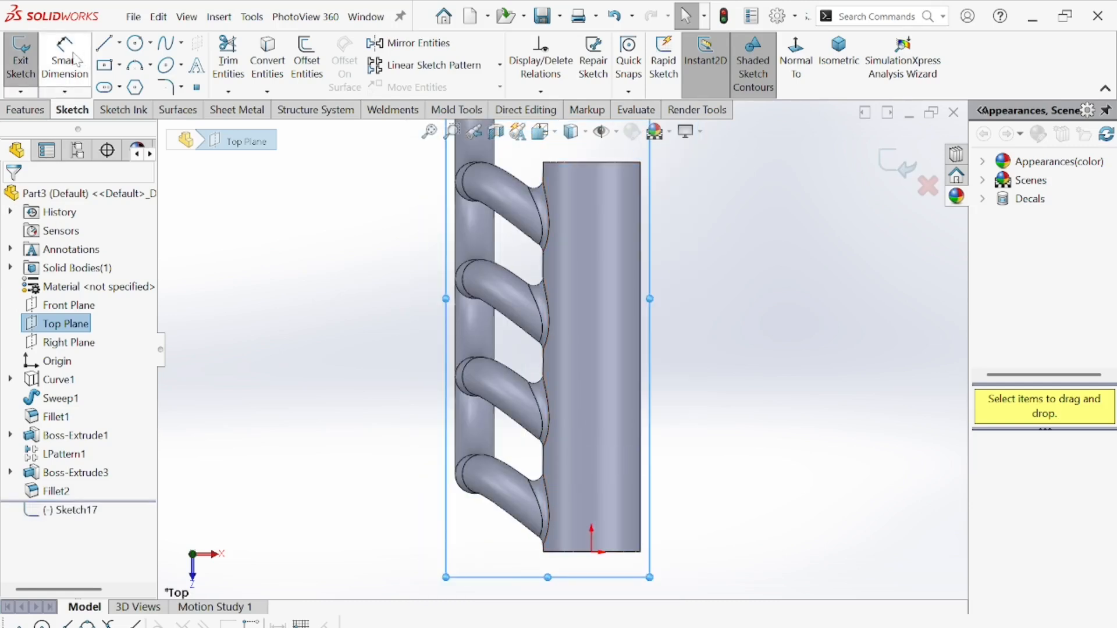
- Draw a 200 mm vertical centerline from the origin to the far end of the large cylinder
click(119, 42)
click(139, 86)
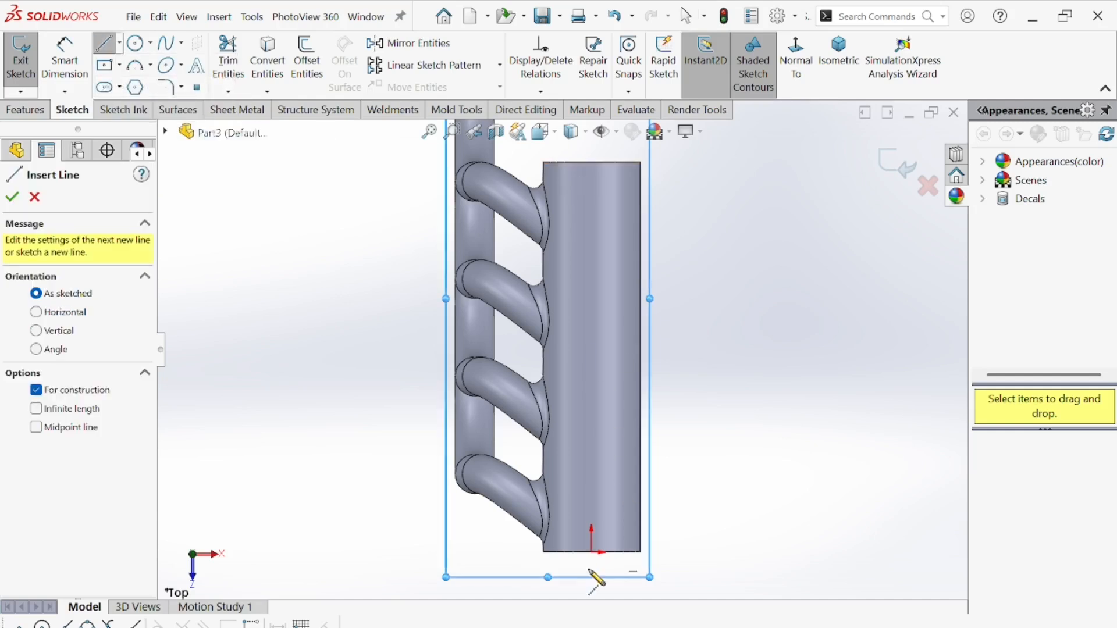
click(592, 551)
click(591, 163)
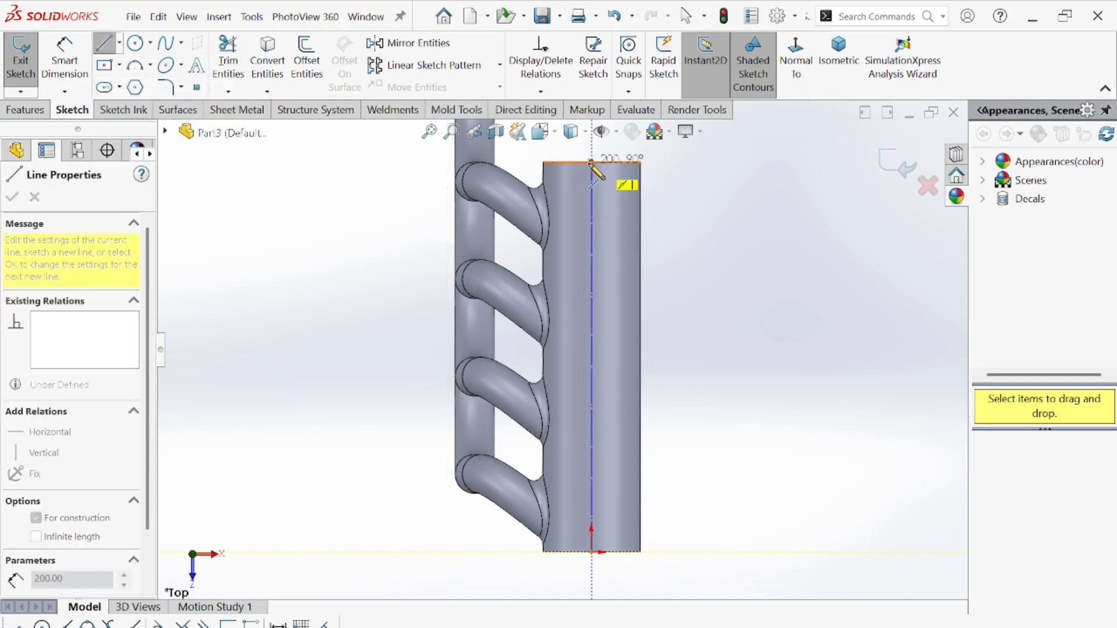
right_click(730, 290)
click(757, 294)
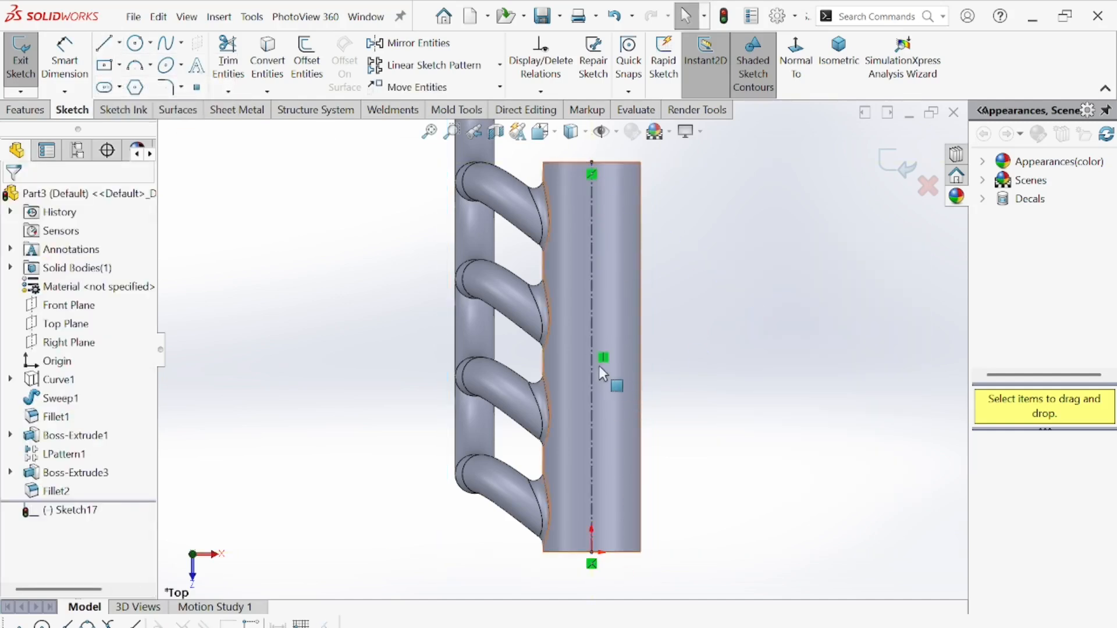
- Sketch a circle centred on the centerline's midpoint, narrower than the large cylinder
click(132, 44)
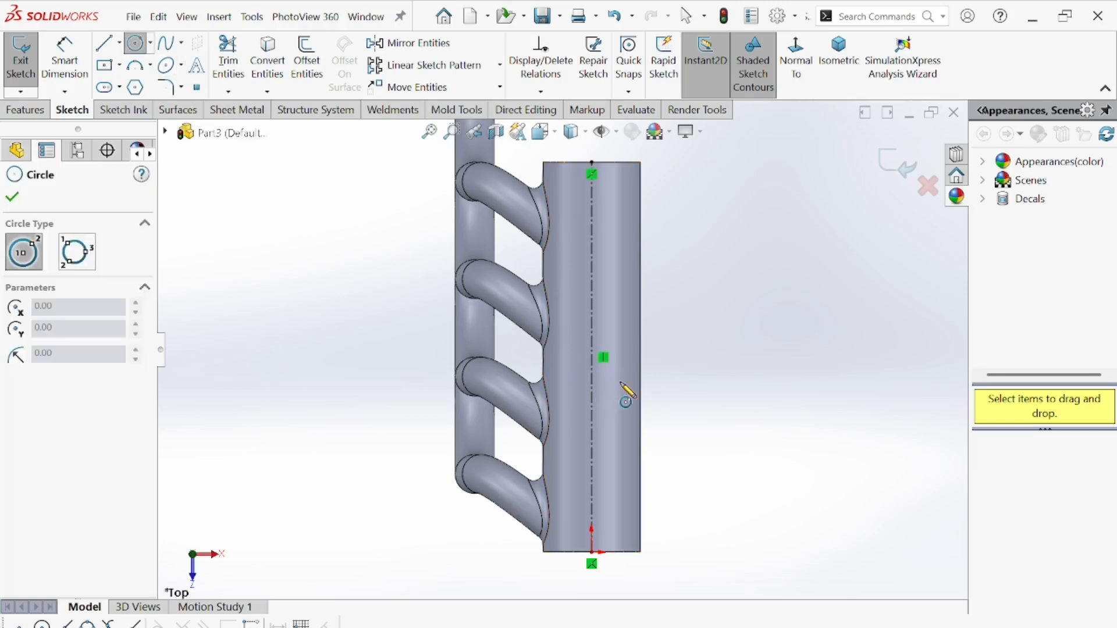
click(591, 357)
click(609, 375)
key(Escape)
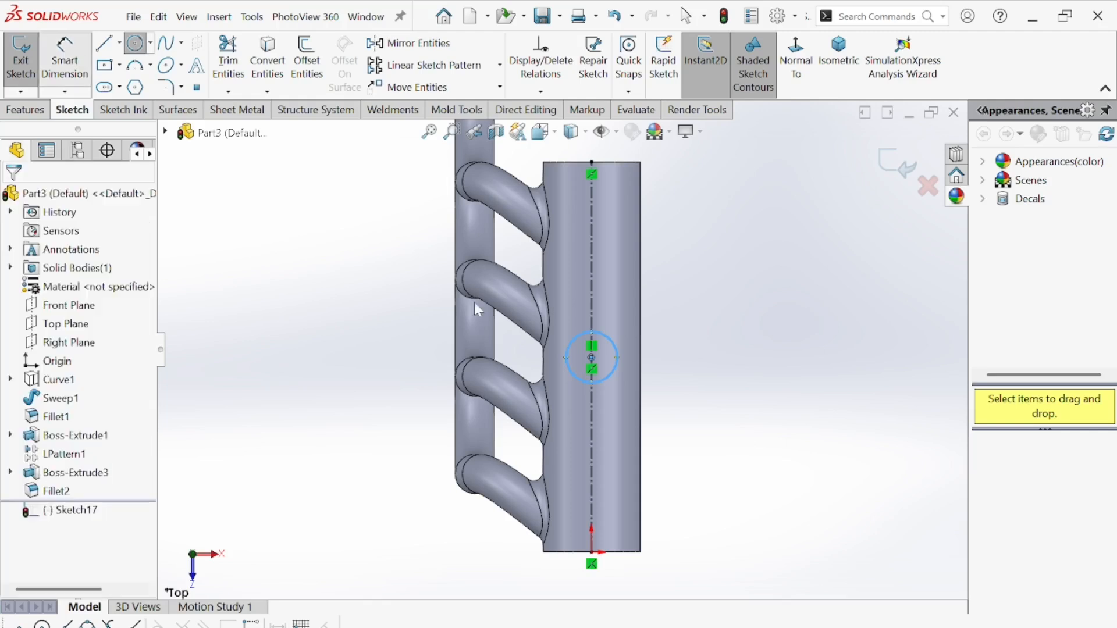
click(25, 110)
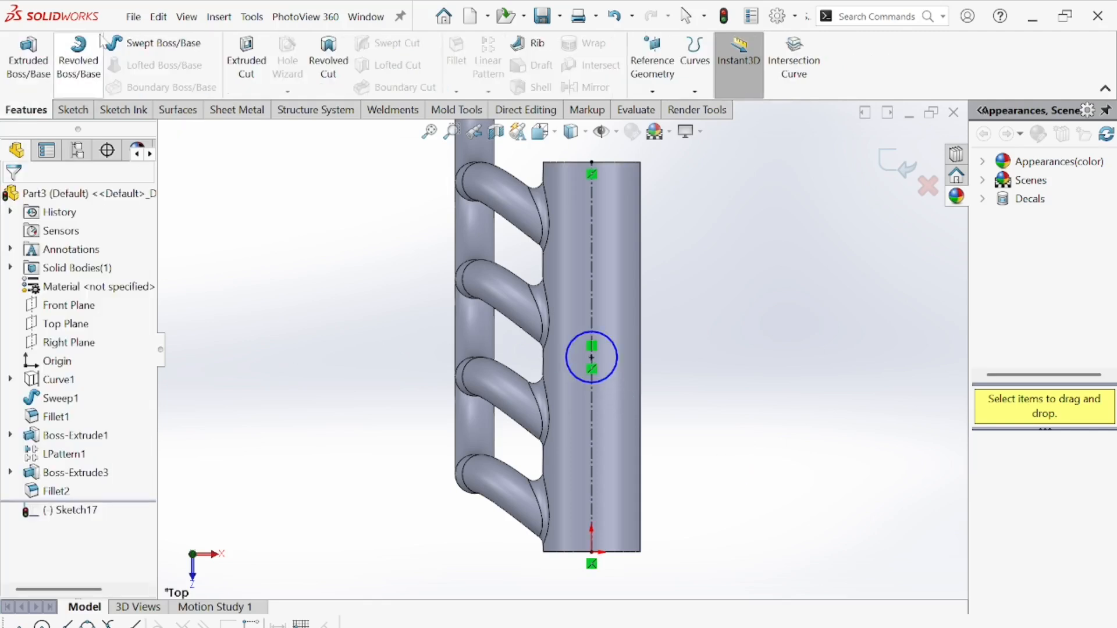
click(32, 64)
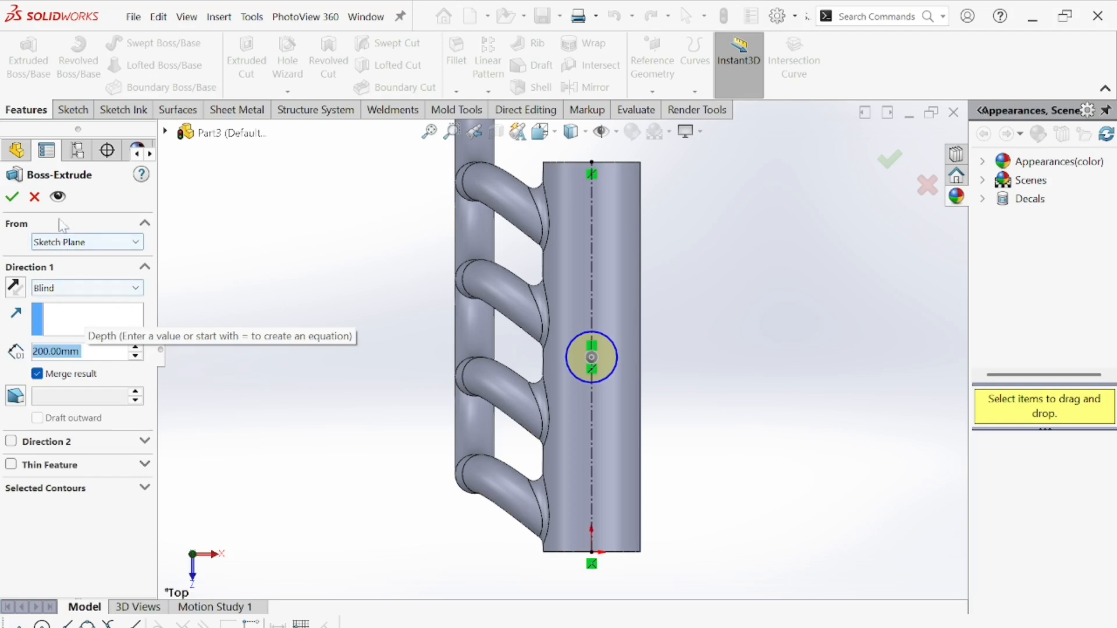
click(35, 197)
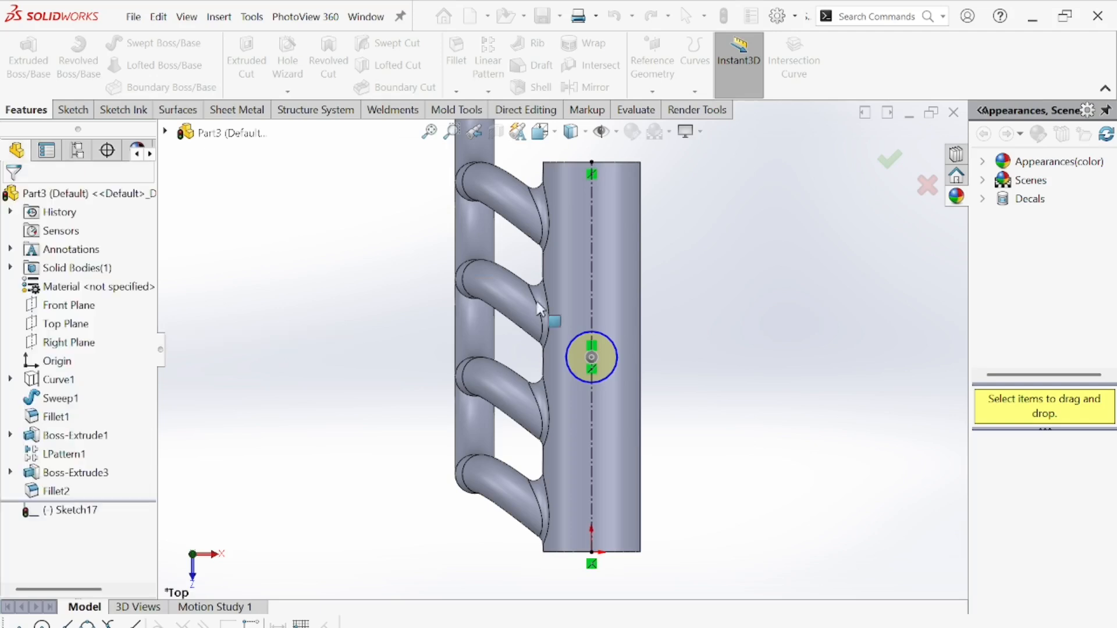
- Dimension the circle at the centerline's midpoint to a diameter of 30 mm
click(73, 110)
click(602, 384)
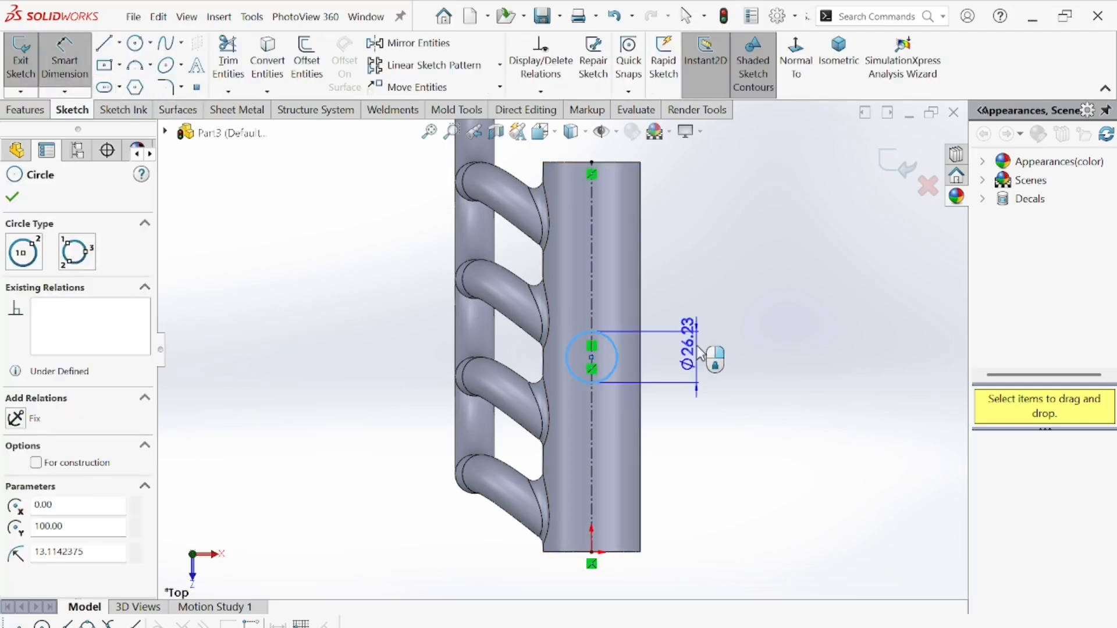
click(695, 366)
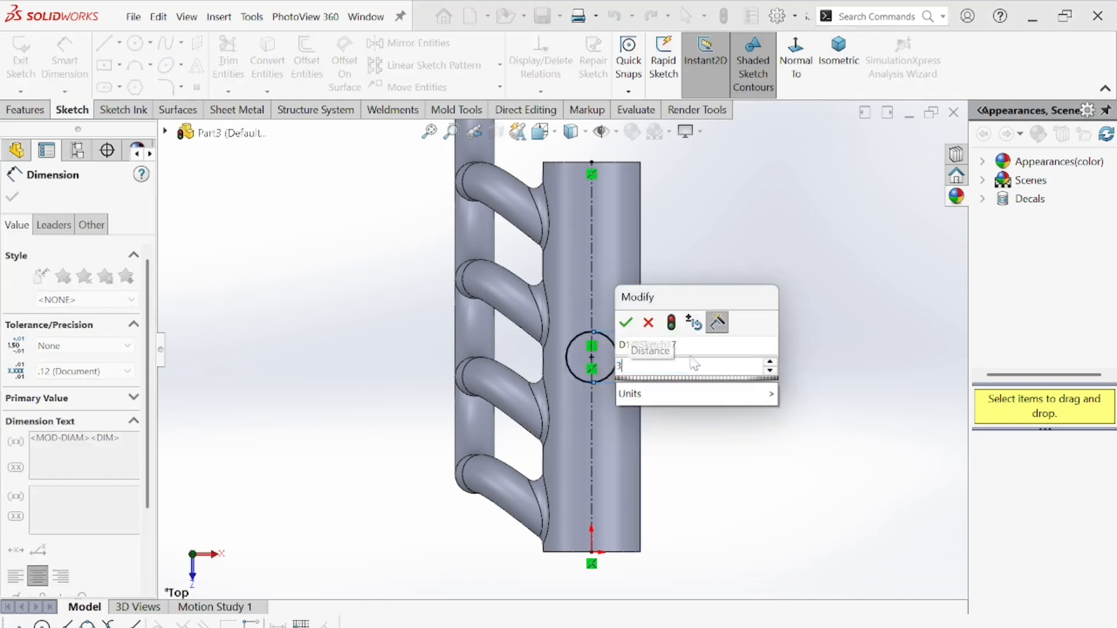
click(626, 322)
- Extrude the 30 mm circle as a merged blind boss, 50 mm upward out of the large cylinder
mouse_move(678, 451)
middle_down()
mouse_move(753, 372)
mouse_move(682, 446)
middle_up()
click(26, 110)
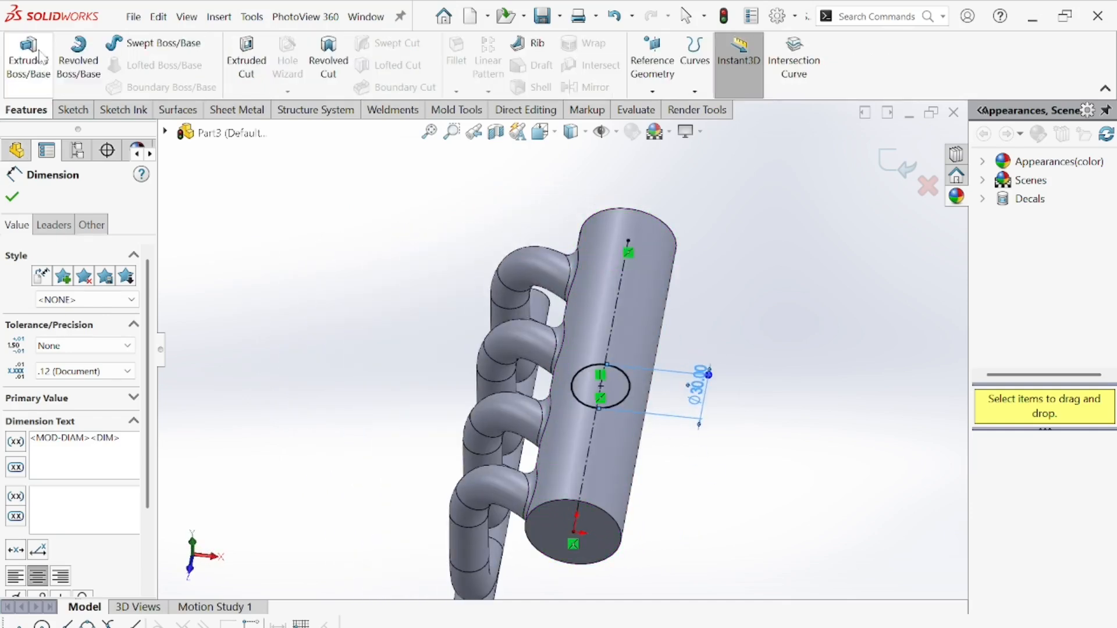
click(54, 53)
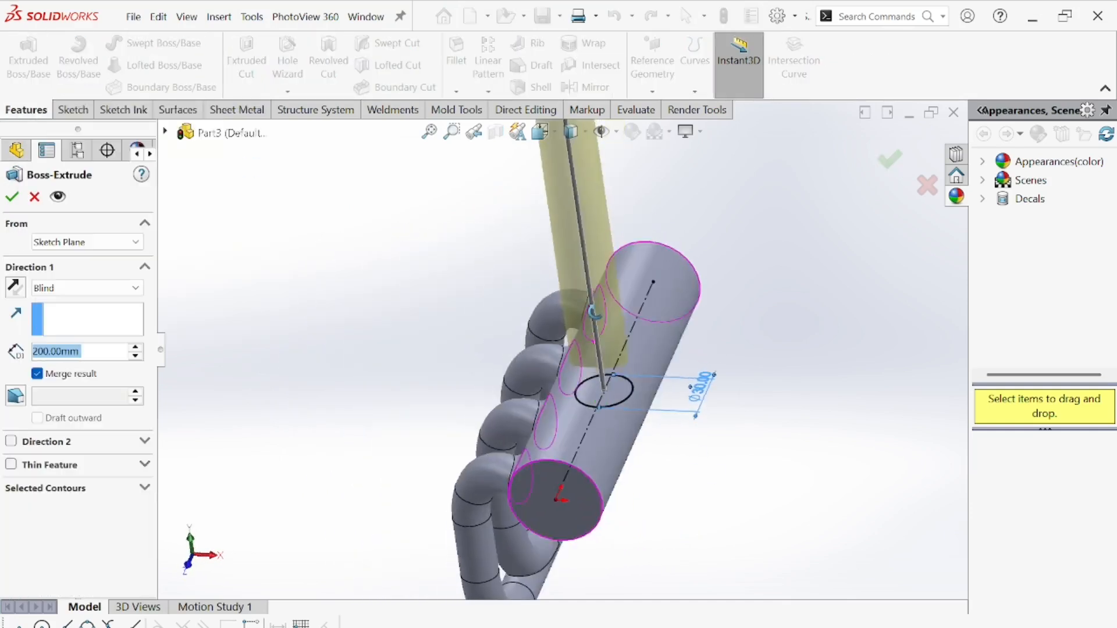
middle_drag(575, 314, 548, 297)
scroll(557, 301, up, 4)
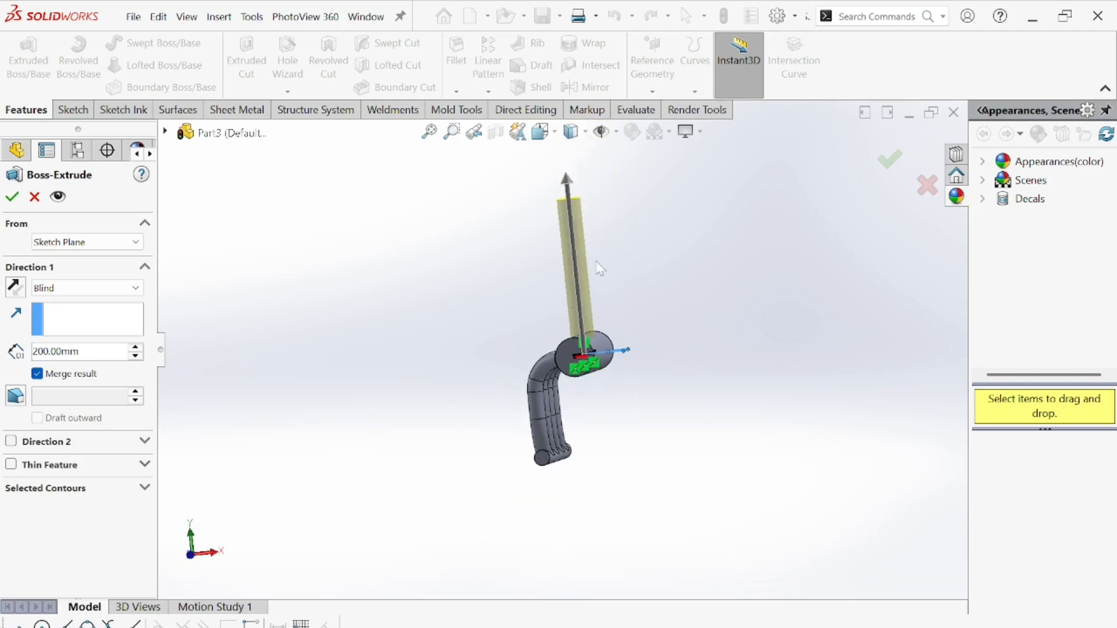
middle_drag(596, 262, 634, 267)
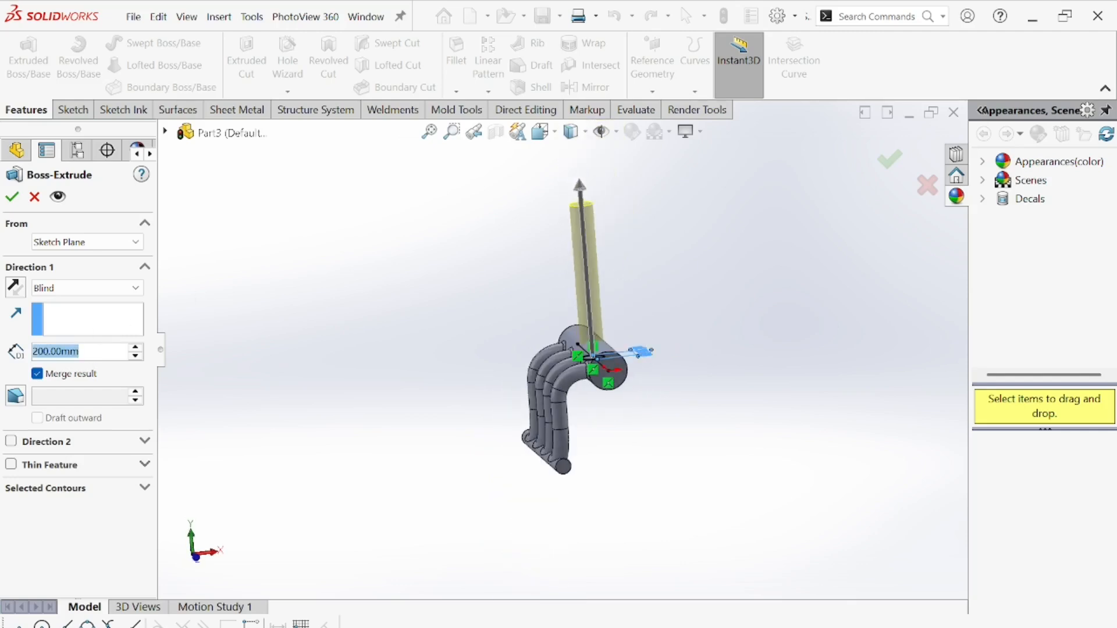
text(50)
key(Return)
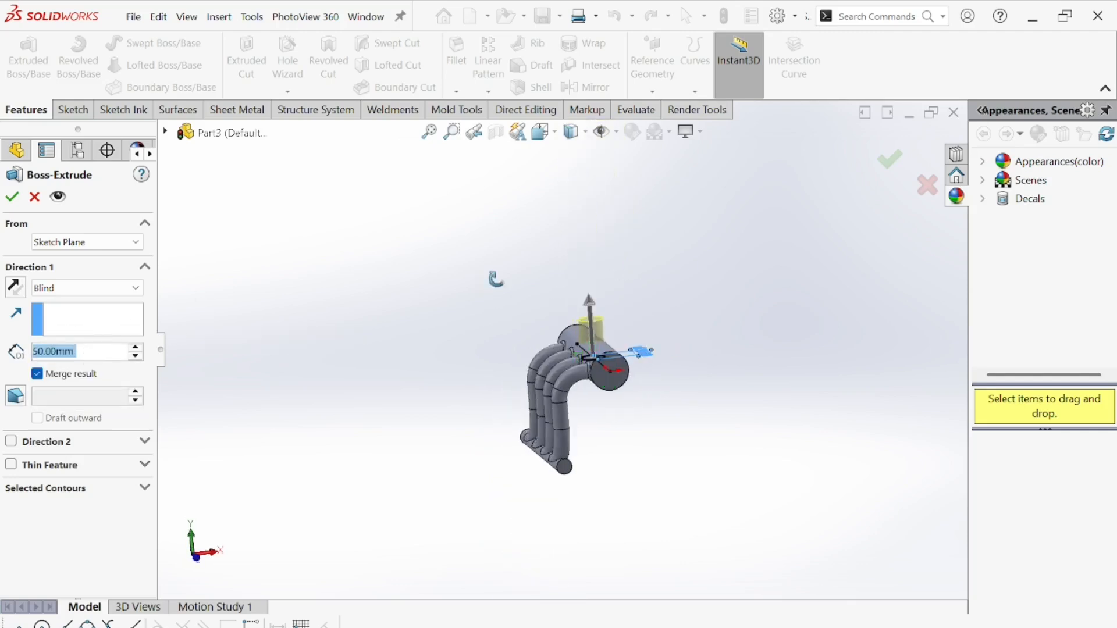
middle_drag(495, 279, 509, 317)
scroll(509, 317, down, 5)
click(12, 197)
- Examine the new boss, the bent pipes and the lower connecting tube from several sides
middle_drag(496, 228, 762, 409)
scroll(745, 363, down, 4)
scroll(763, 409, up, 3)
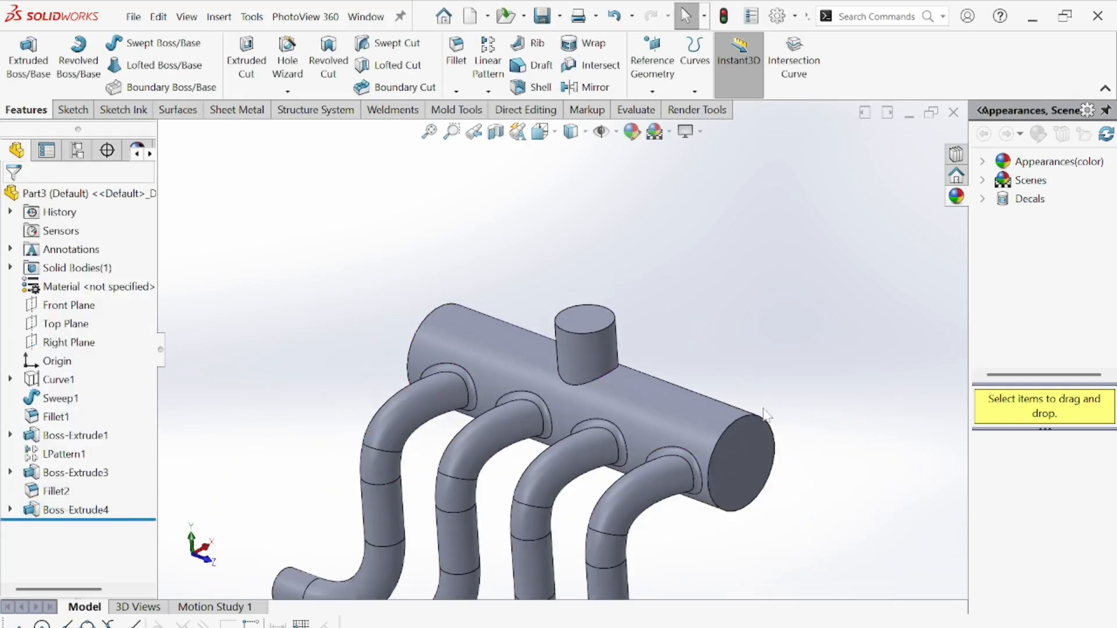
scroll(620, 343, down, 4)
scroll(621, 340, up, 3)
middle_drag(624, 349, 473, 464)
scroll(578, 343, down, 2)
scroll(578, 379, up, 5)
scroll(538, 400, down, 2)
scroll(536, 442, up, 2)
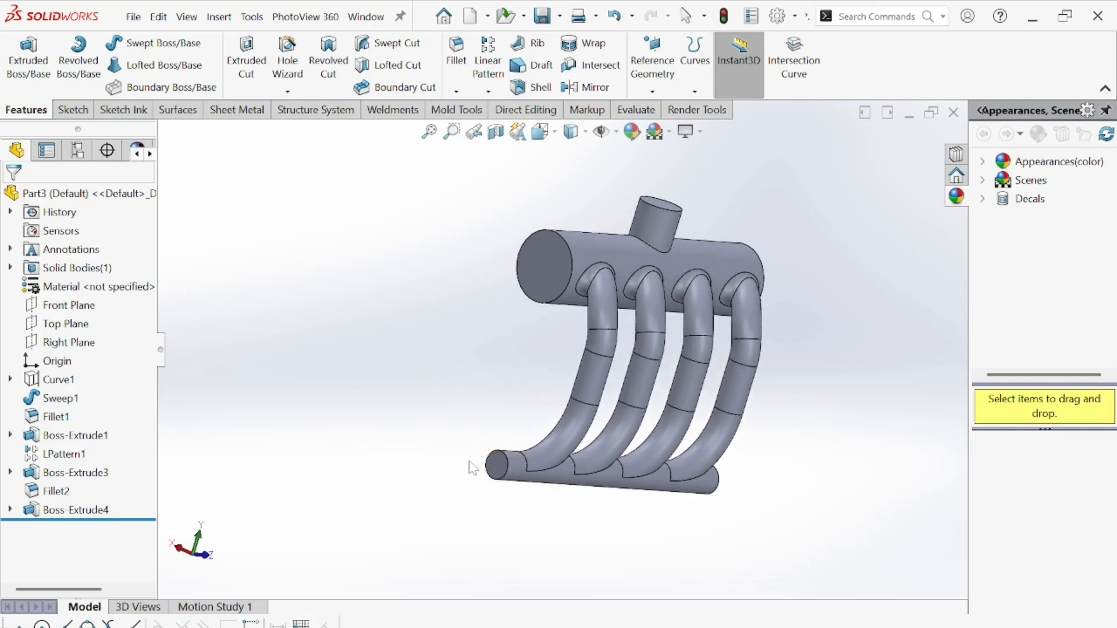
- Start a sketch on the lower connecting tube's end face and convert its circular edge into the sketch
scroll(483, 407, down, 4)
click(503, 447)
click(599, 400)
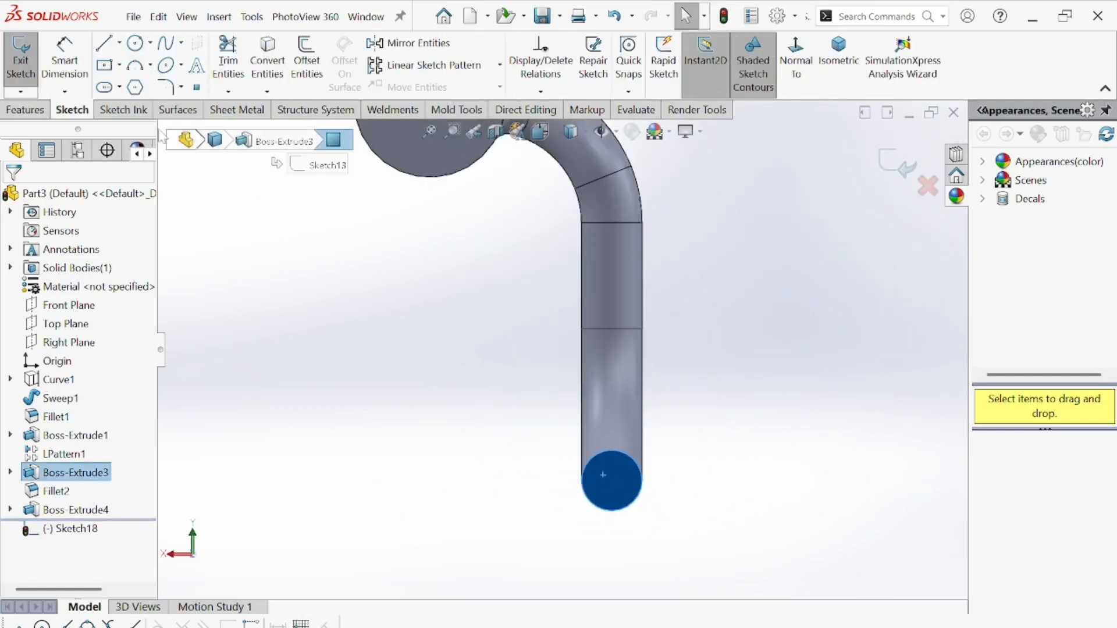
click(267, 58)
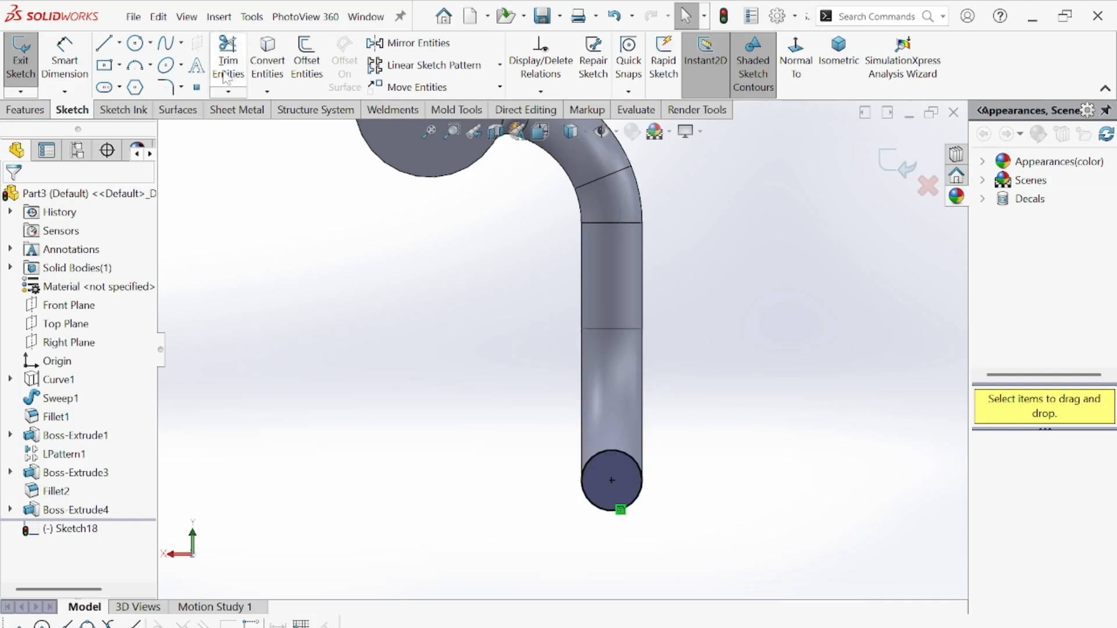
- Sketch a larger circle concentric with the converted tube edge and set its diameter to 30 mm
click(140, 47)
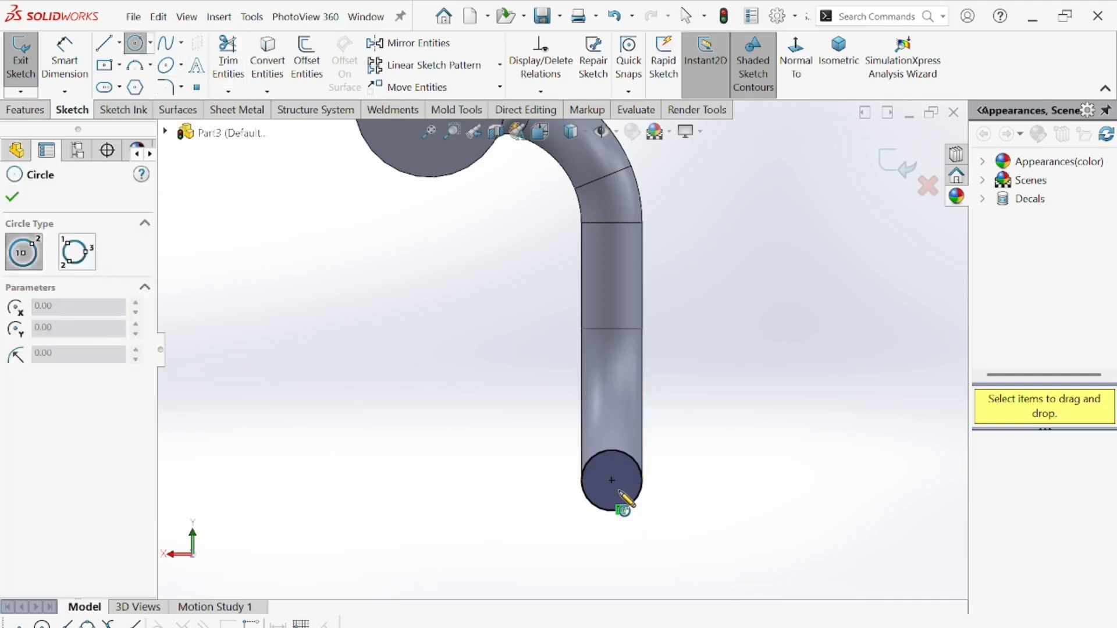
click(611, 481)
click(651, 489)
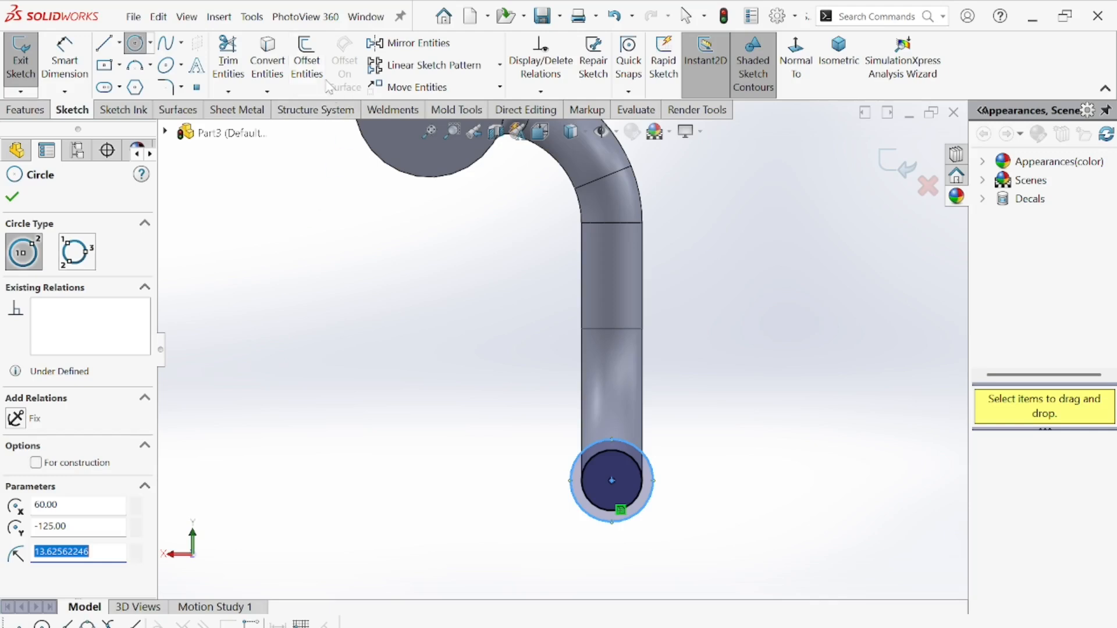
click(69, 46)
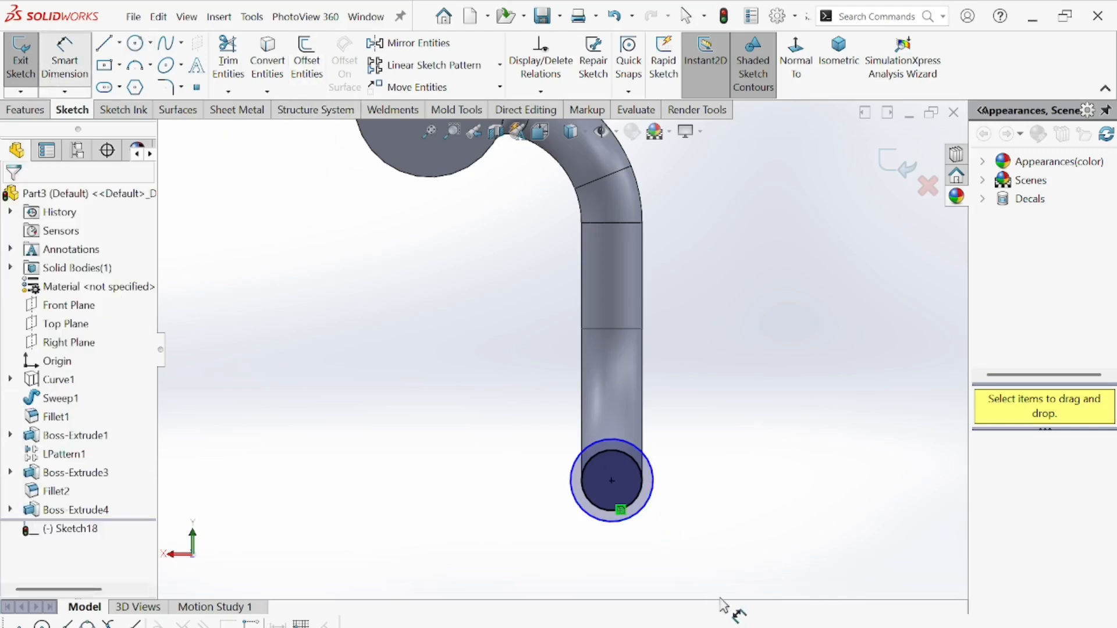
click(653, 488)
click(717, 497)
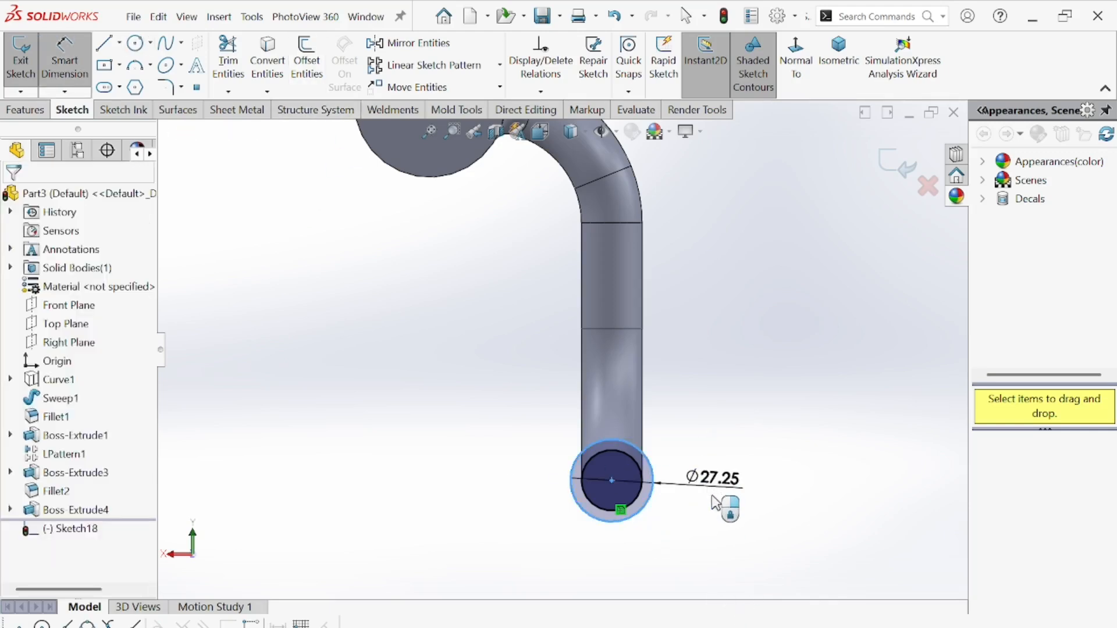
text(30)
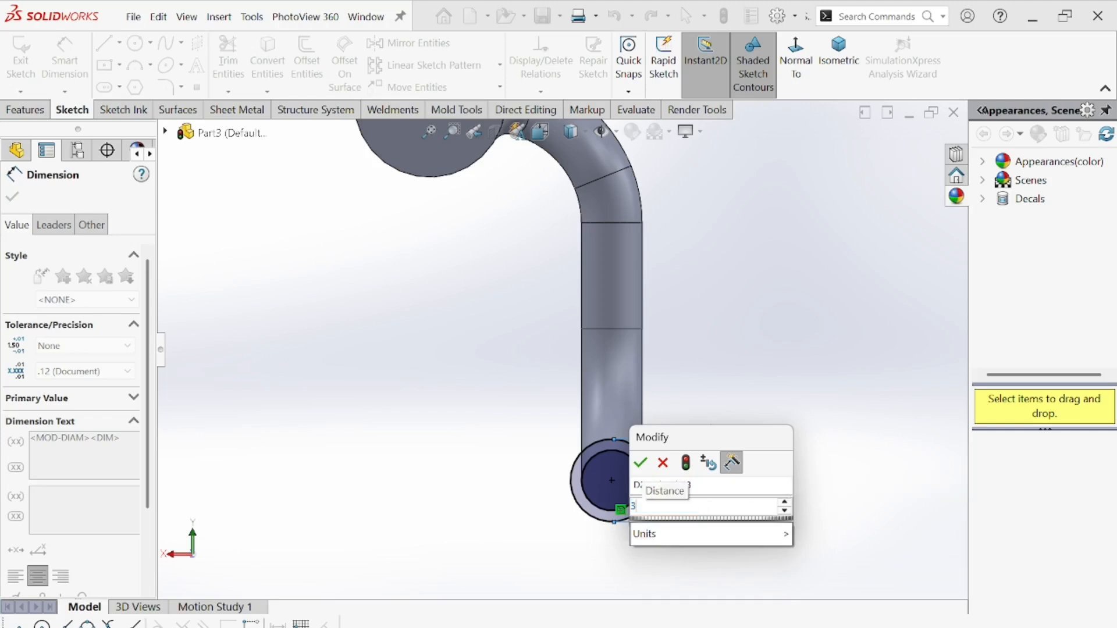
key(Return)
scroll(698, 512, down, 2)
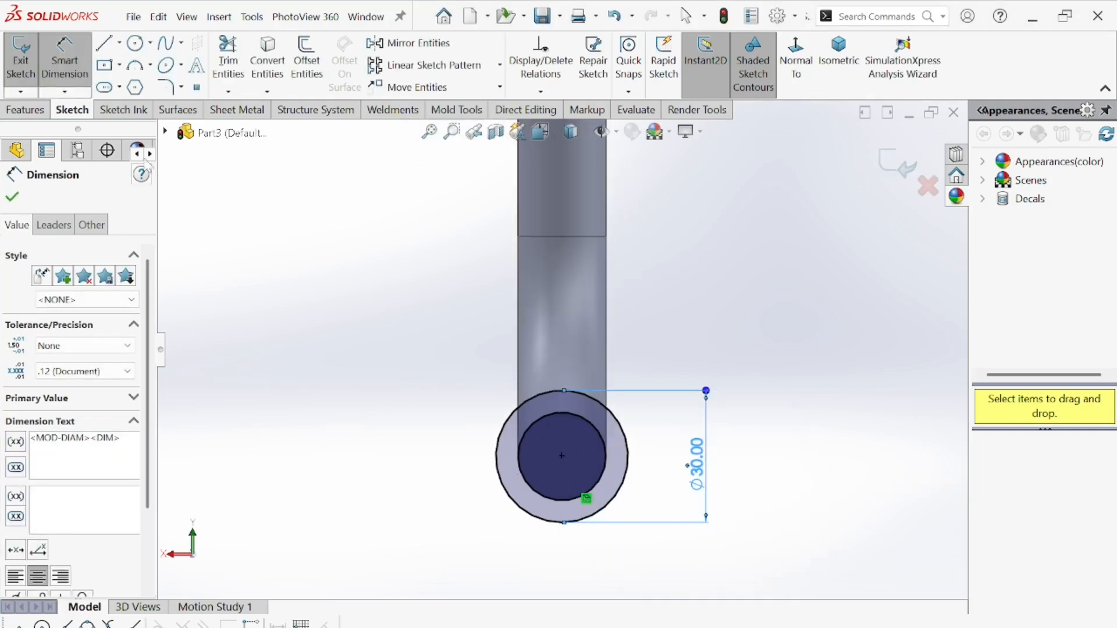
- Draw a diagonal centerline about 30 mm long at 135° from the circles' centre to beyond the outer circle
click(119, 44)
click(152, 85)
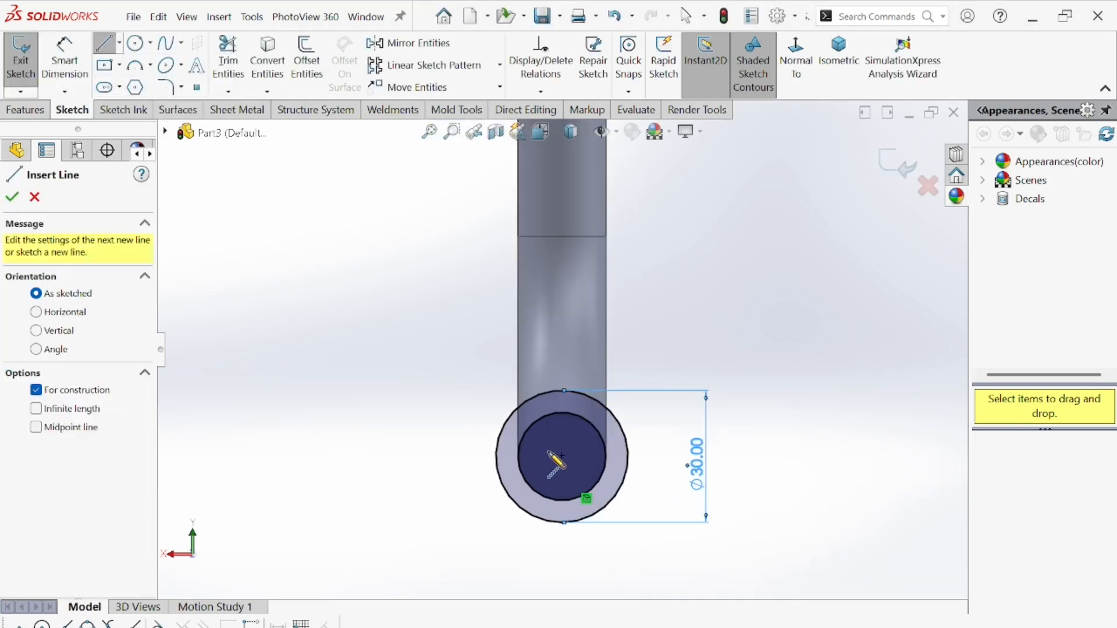
click(562, 456)
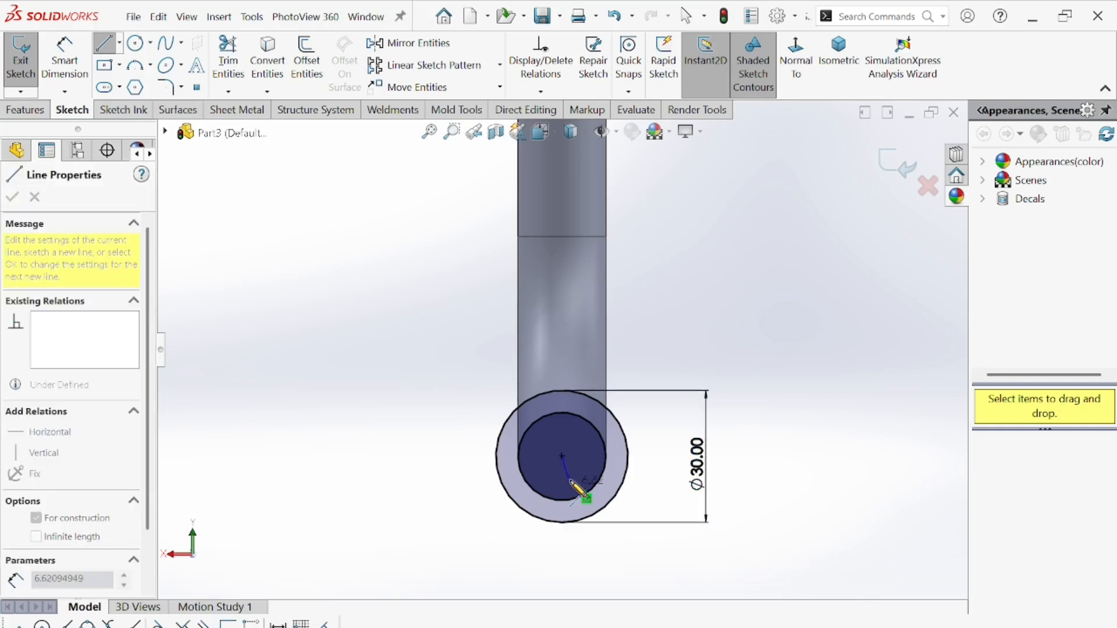
click(469, 364)
right_click(465, 365)
click(453, 376)
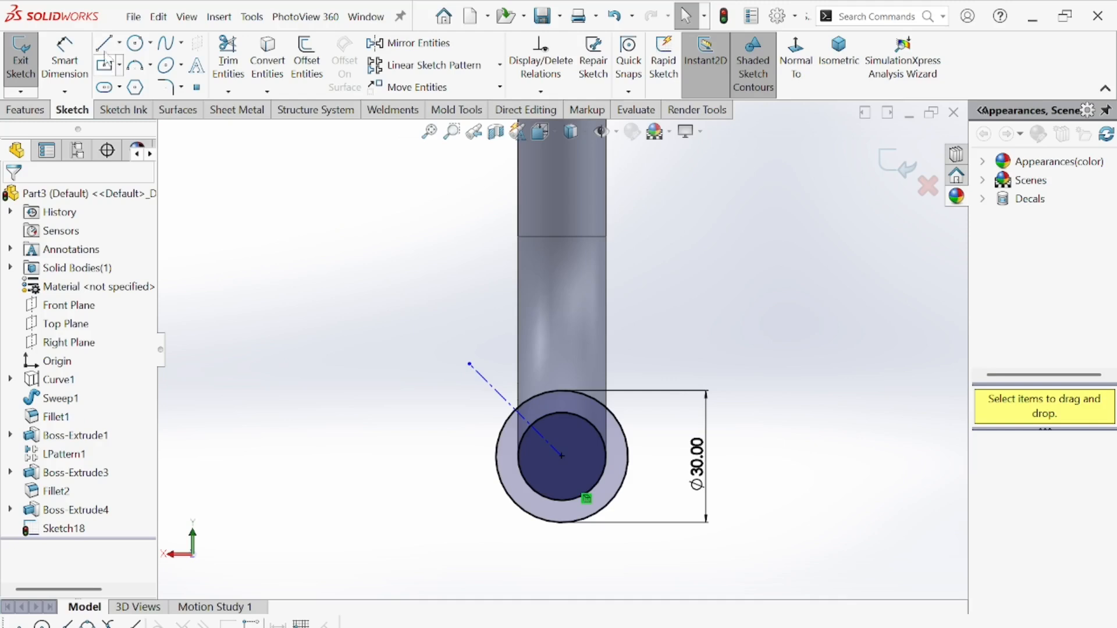
- Draw a horizontal centerline about 26 mm long from the circles' centre, on the same side as the diagonal one
click(119, 43)
click(143, 87)
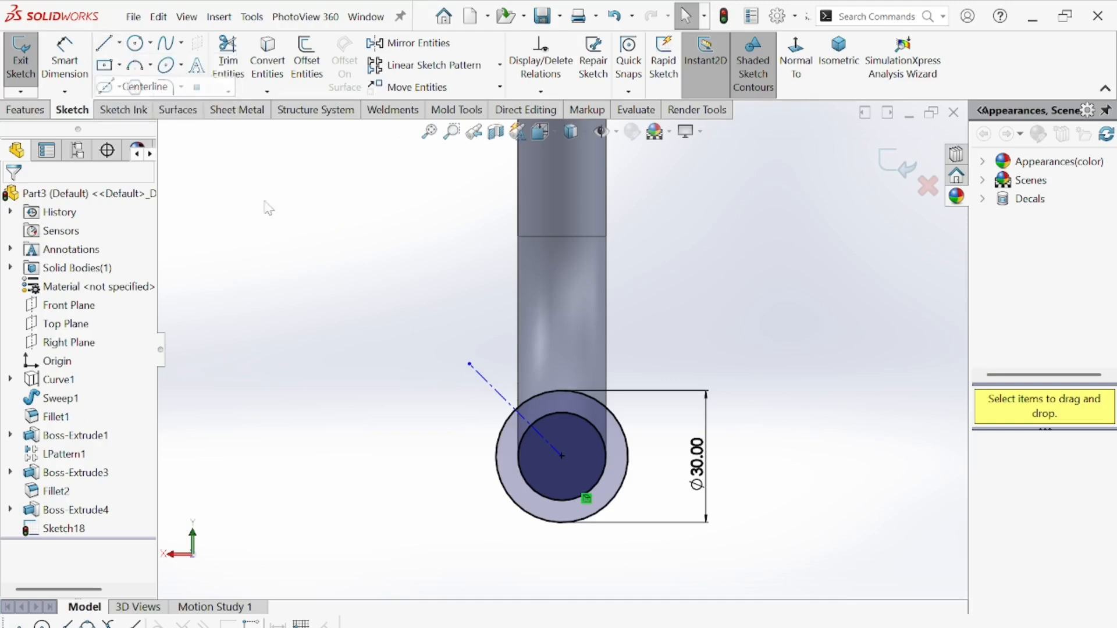
click(562, 456)
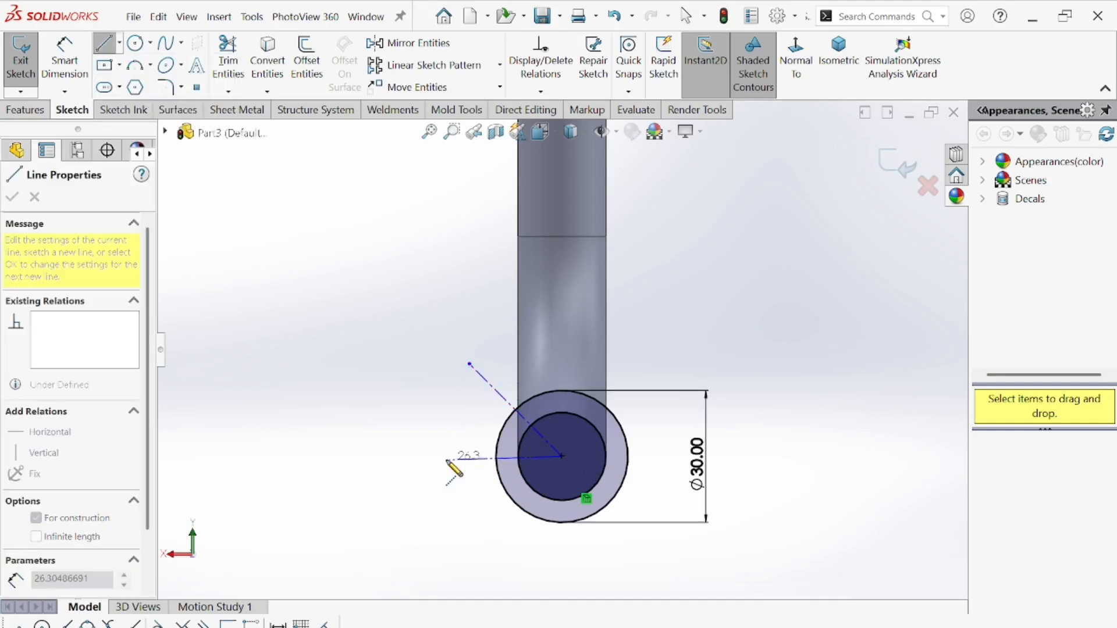
click(446, 455)
right_click(407, 372)
click(419, 367)
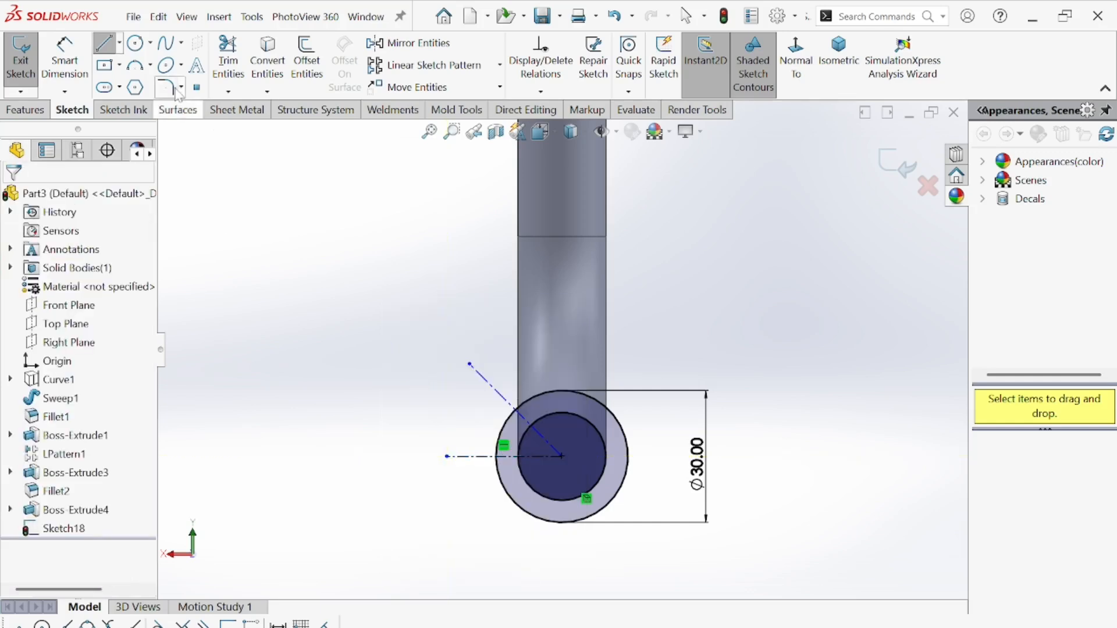
- Try to add an angle dimension between the diagonal and horizontal centerlines
click(65, 61)
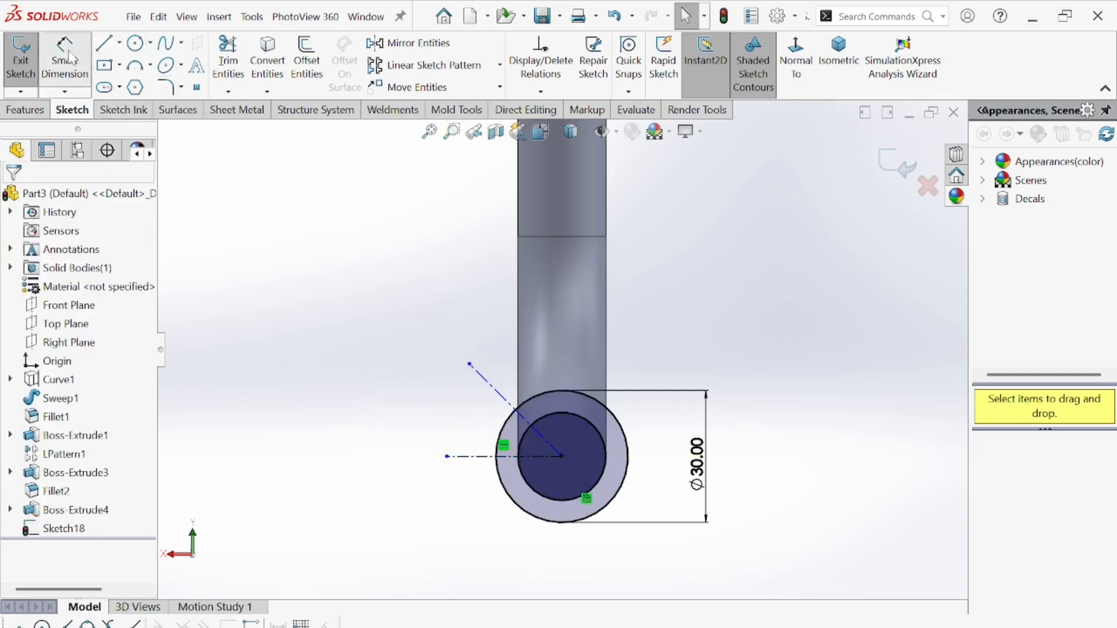
click(539, 432)
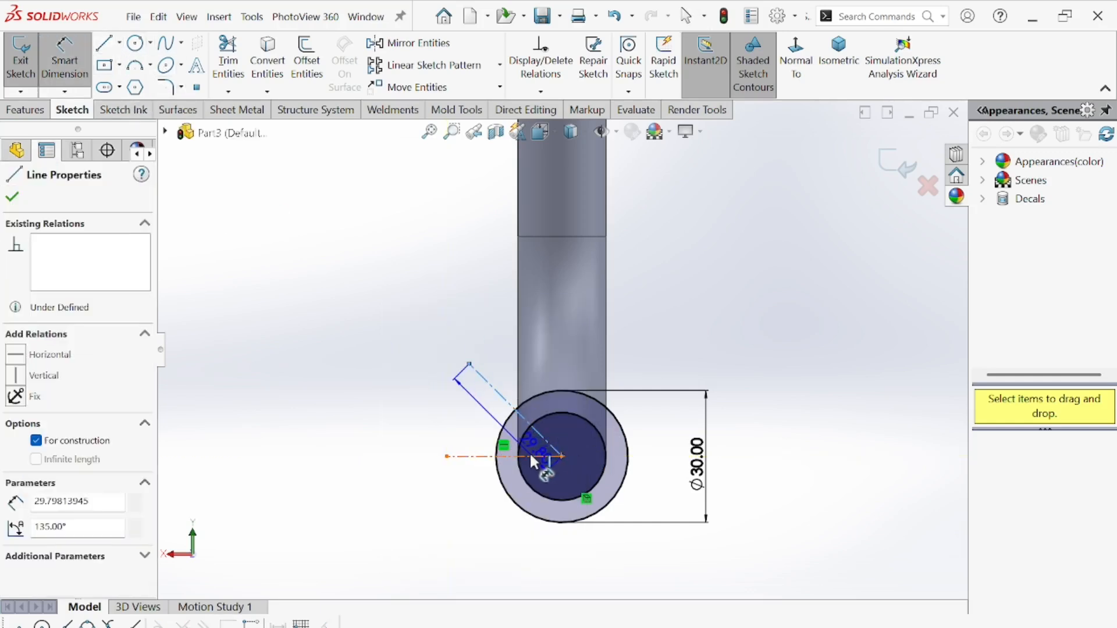
click(527, 456)
click(491, 436)
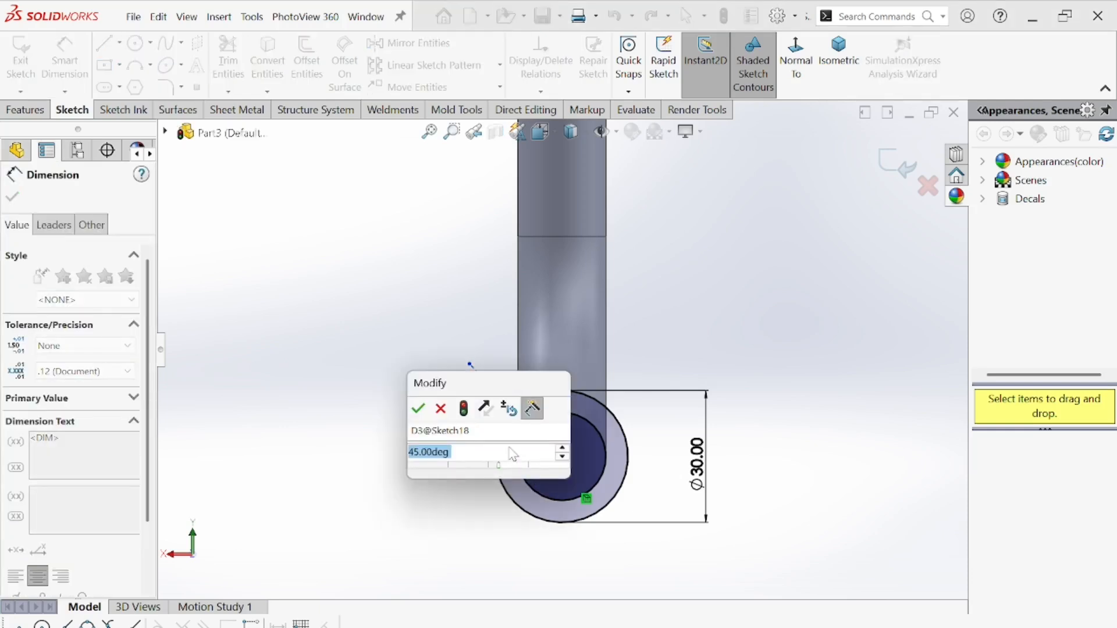
click(438, 413)
- Remove the circles and centerlines from the tube's end-face sketch and leave the Trim command
scroll(570, 412, up, 1)
click(231, 61)
mouse_move(505, 379)
mouse_down()
mouse_move(573, 506)
mouse_move(536, 435)
mouse_move(474, 459)
mouse_up()
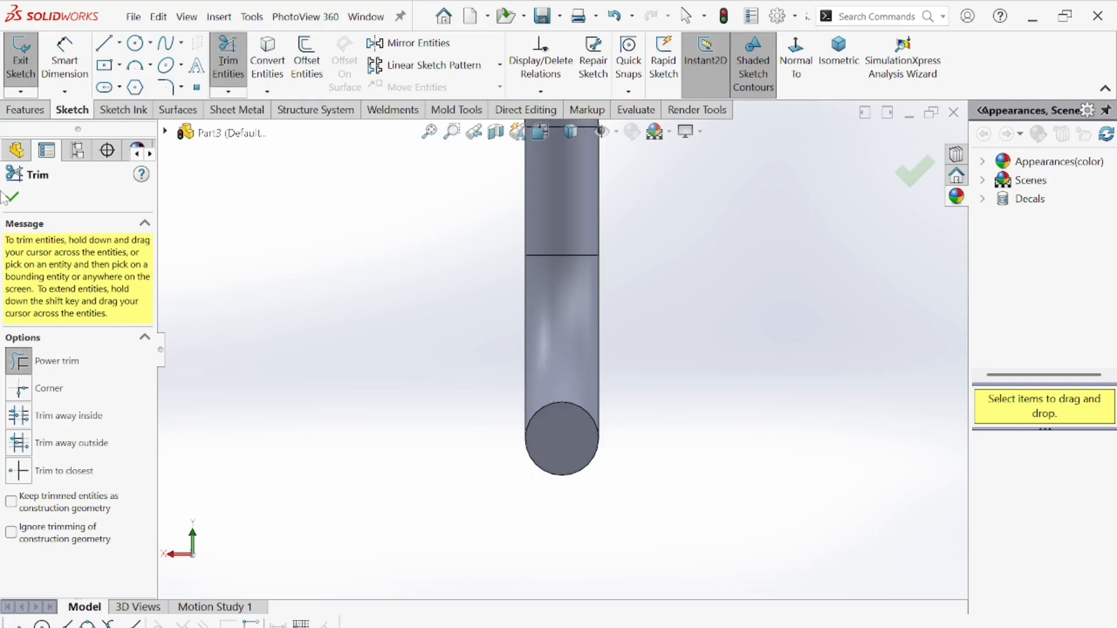
key(Escape)
- Fillet all four junctions between the bent pipes and the lower connecting tube with a 2 mm radius
click(559, 351)
scroll(560, 350, up, 3)
middle_drag(590, 407, 539, 410)
click(673, 513)
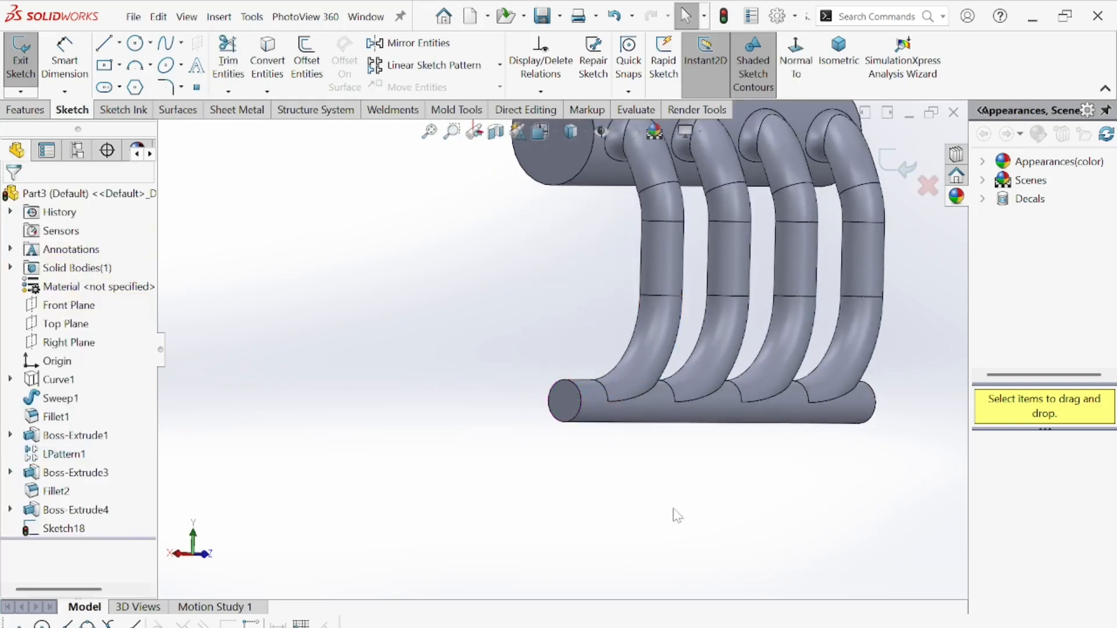
scroll(675, 382, up, 4)
middle_drag(675, 382, 628, 349)
scroll(628, 337, down, 5)
middle_drag(643, 457, 571, 418)
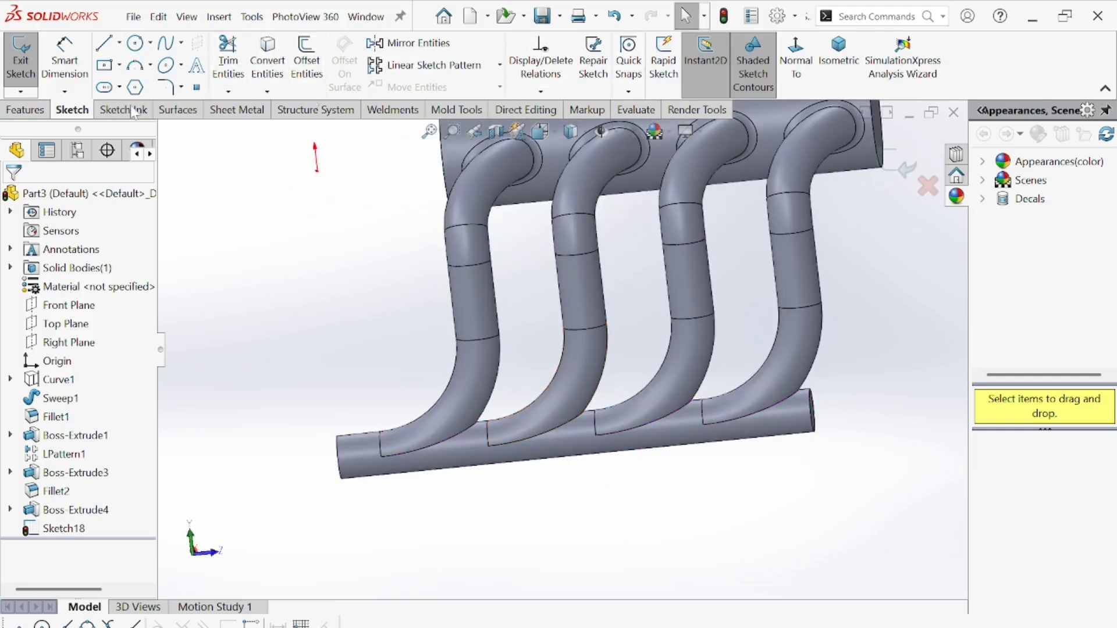
click(26, 109)
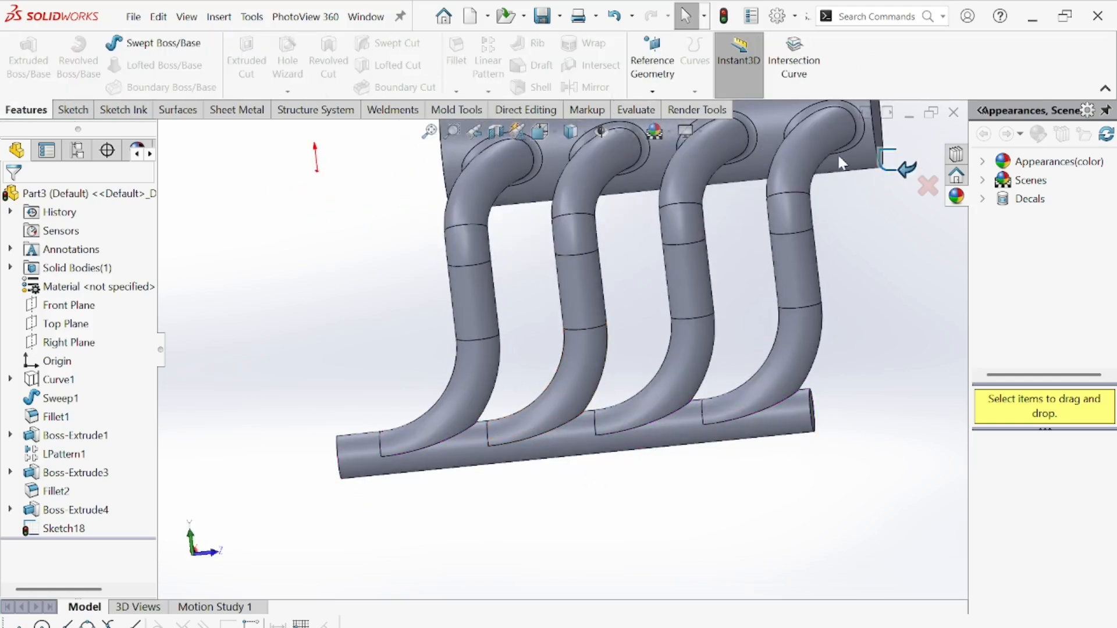
click(456, 56)
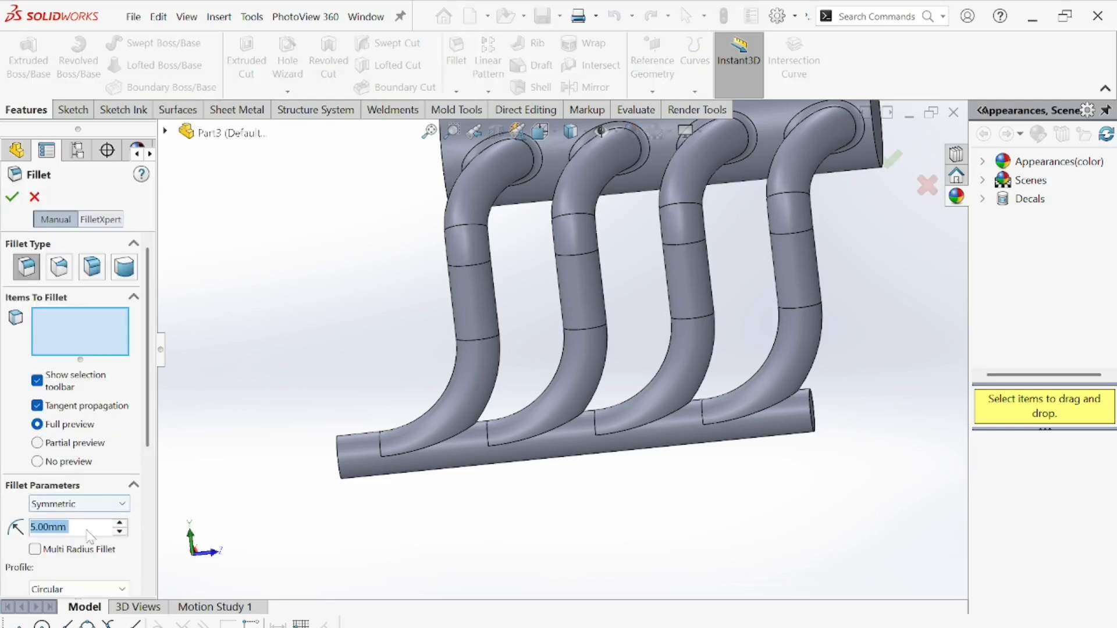
text(2)
scroll(455, 443, down, 3)
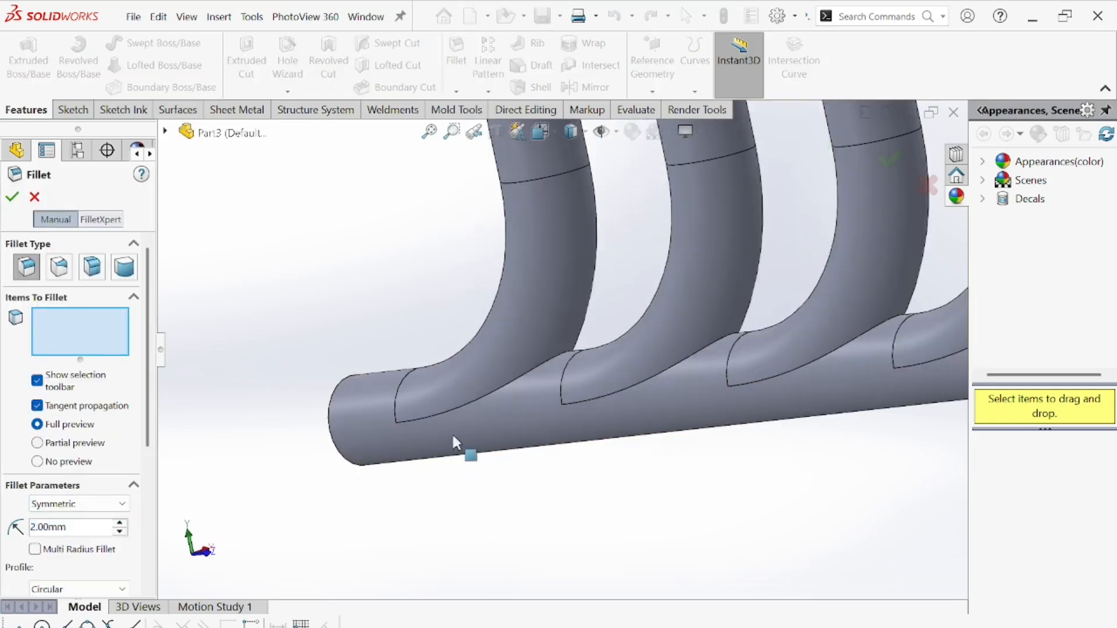
click(466, 404)
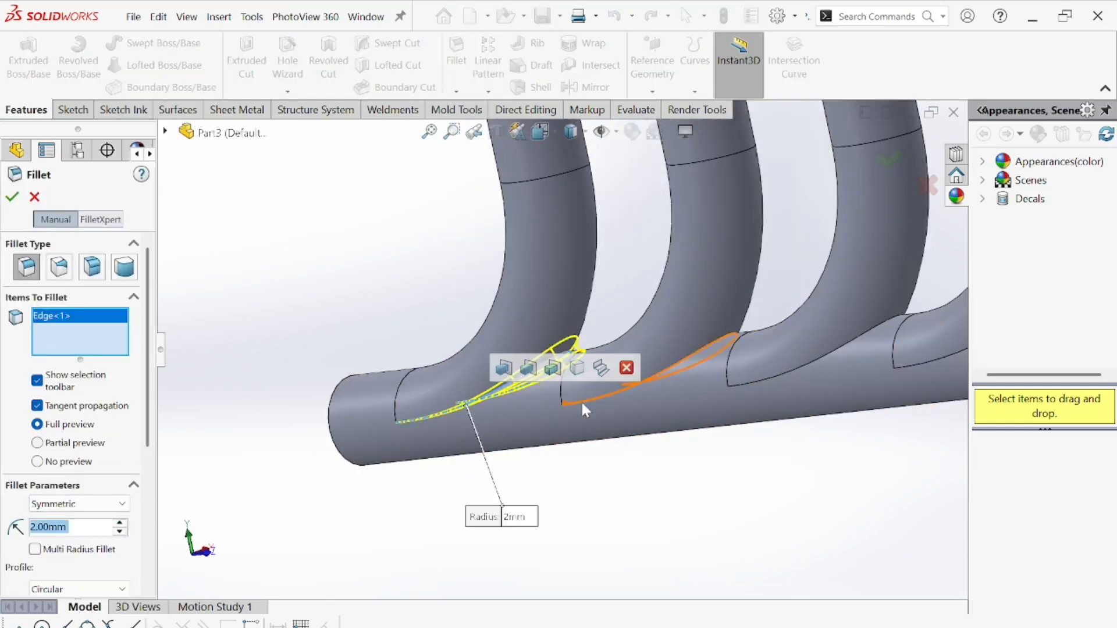
click(527, 368)
scroll(559, 360, up, 5)
scroll(568, 354, down, 4)
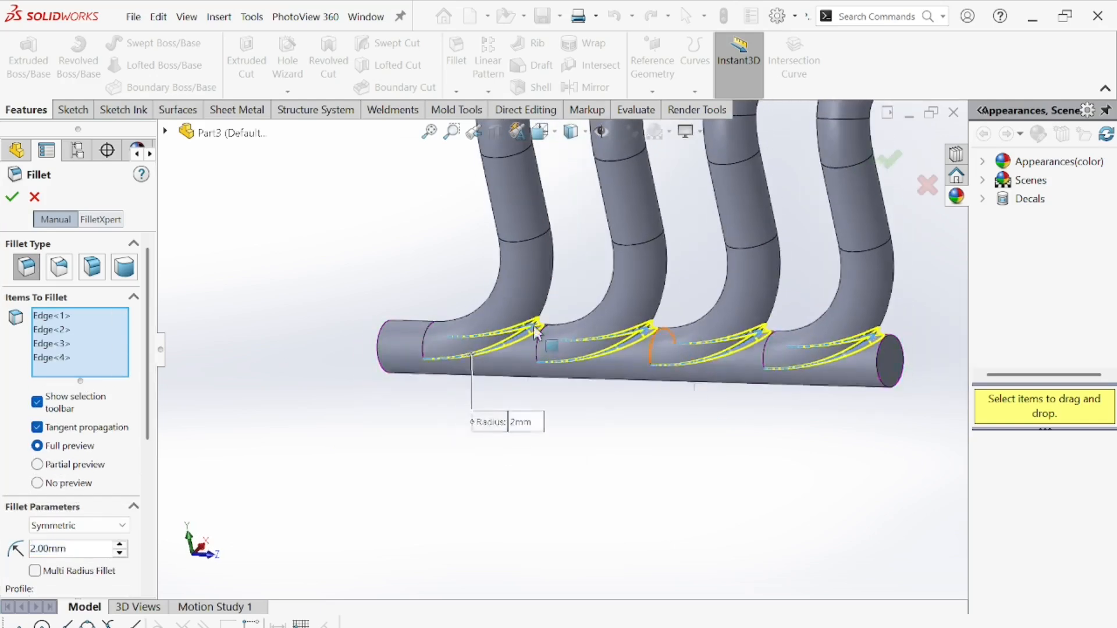
click(12, 197)
- Start a sketch on the lower tube's end face beside the outermost pipe and convert the face's circular edge into it
scroll(643, 476, up, 4)
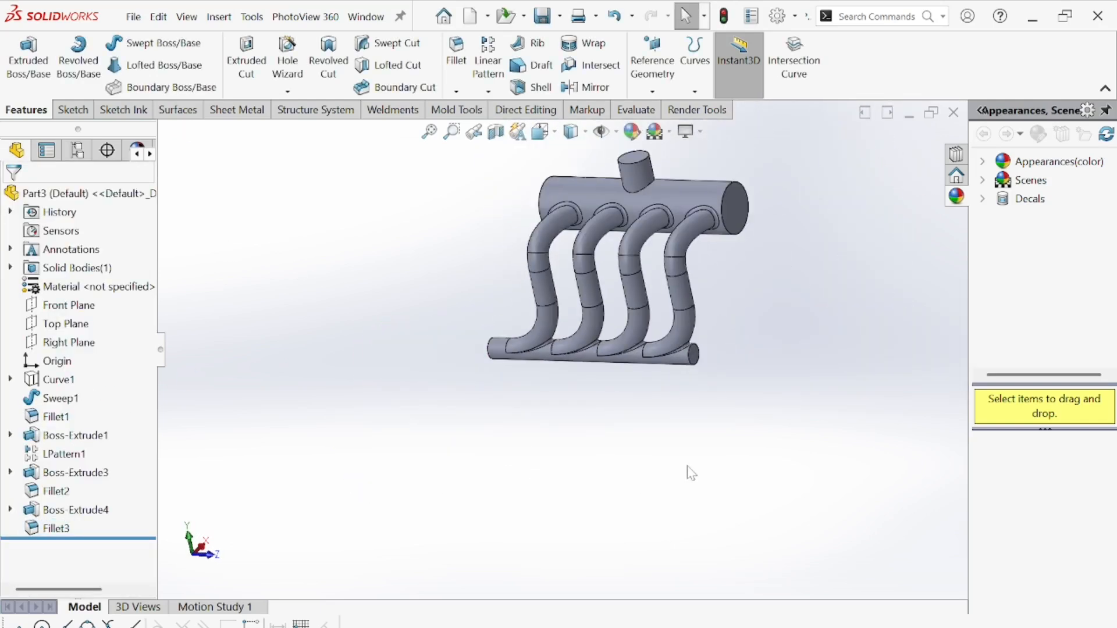
scroll(642, 476, down, 1)
scroll(659, 325, down, 4)
scroll(613, 318, up, 5)
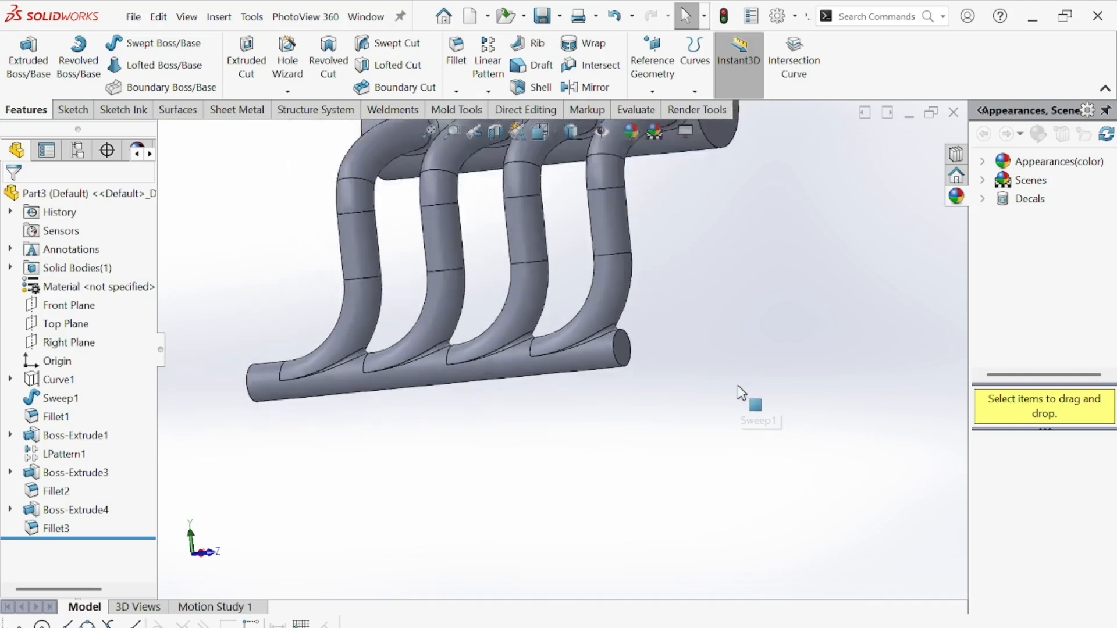
scroll(512, 352, down, 1)
scroll(720, 350, down, 3)
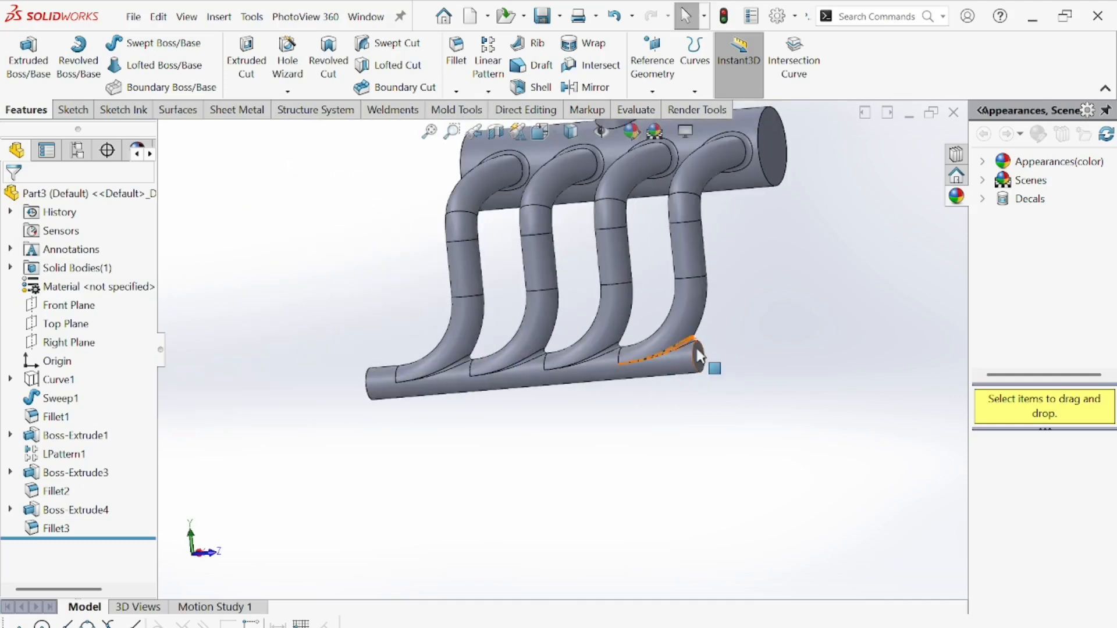
scroll(720, 351, down, 4)
click(28, 59)
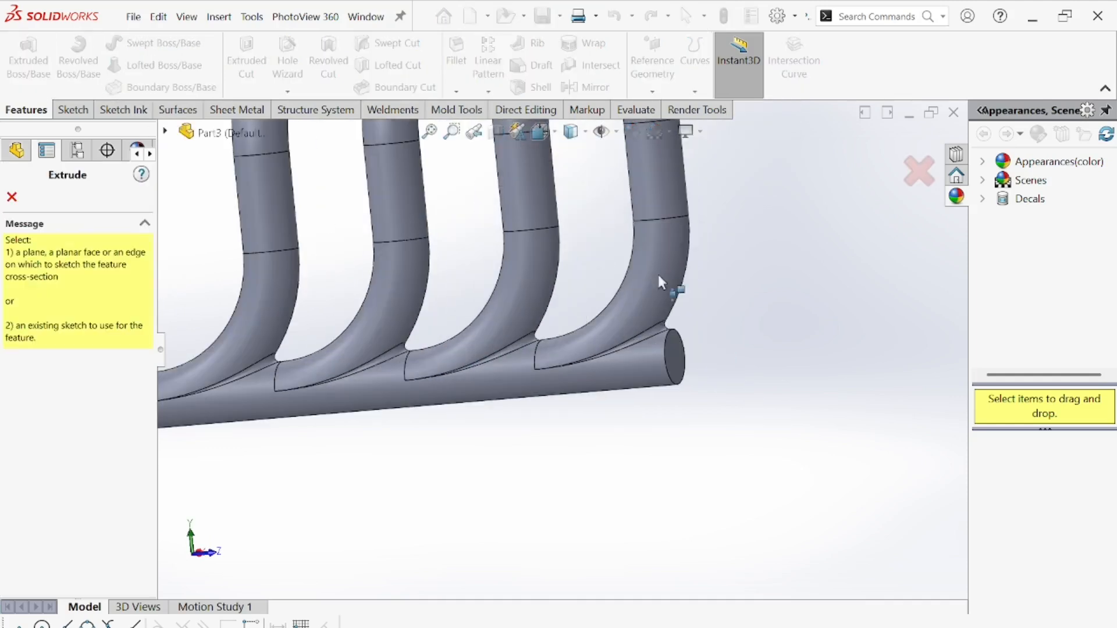
click(675, 356)
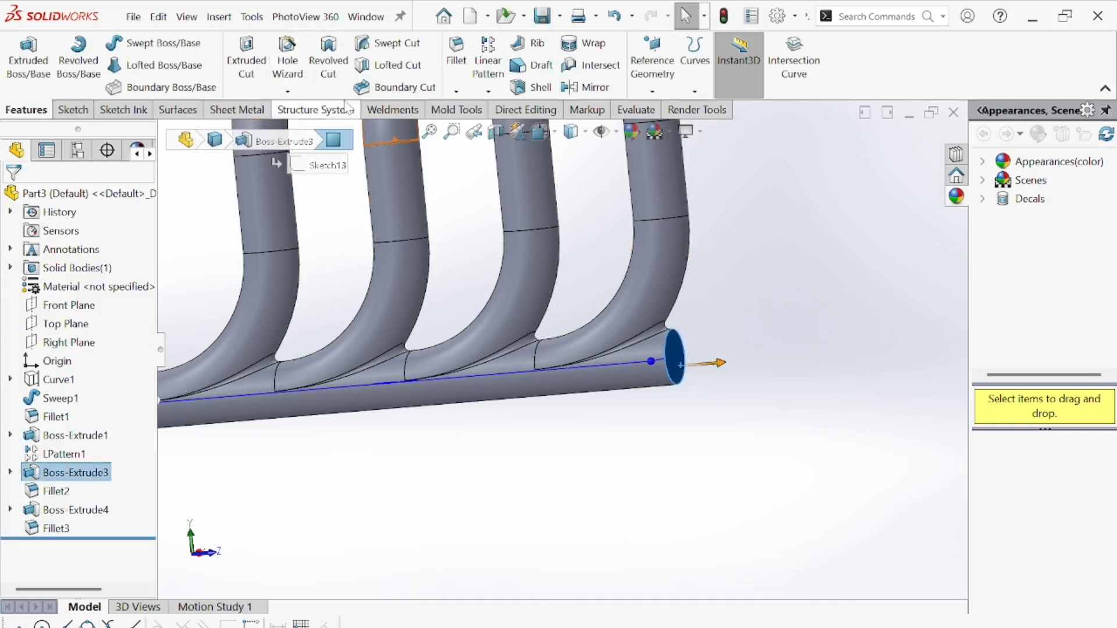
click(69, 109)
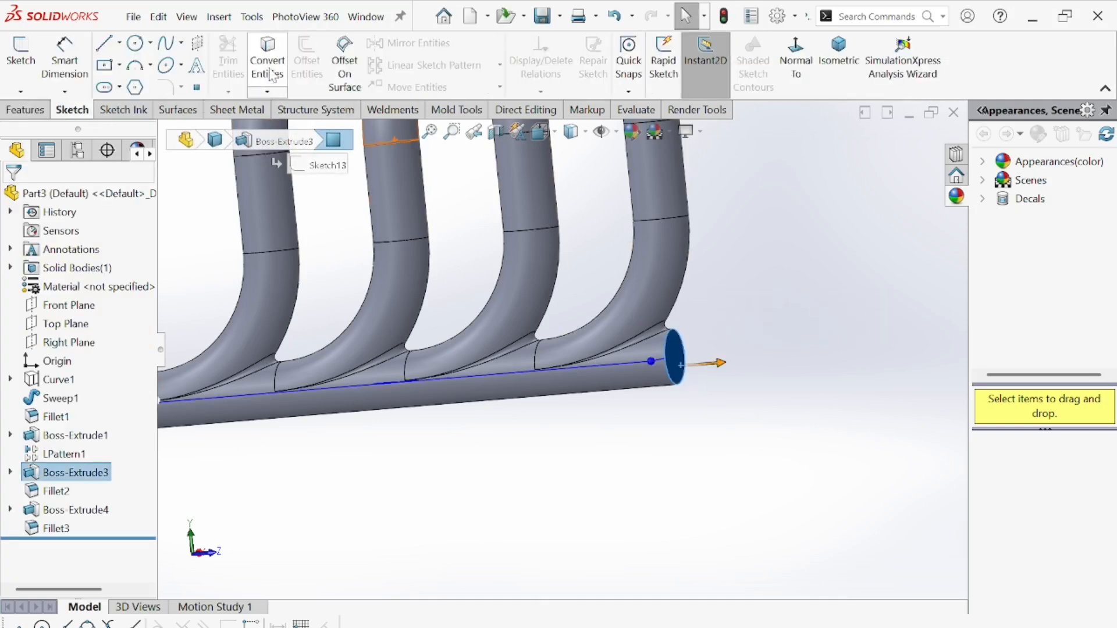
click(732, 292)
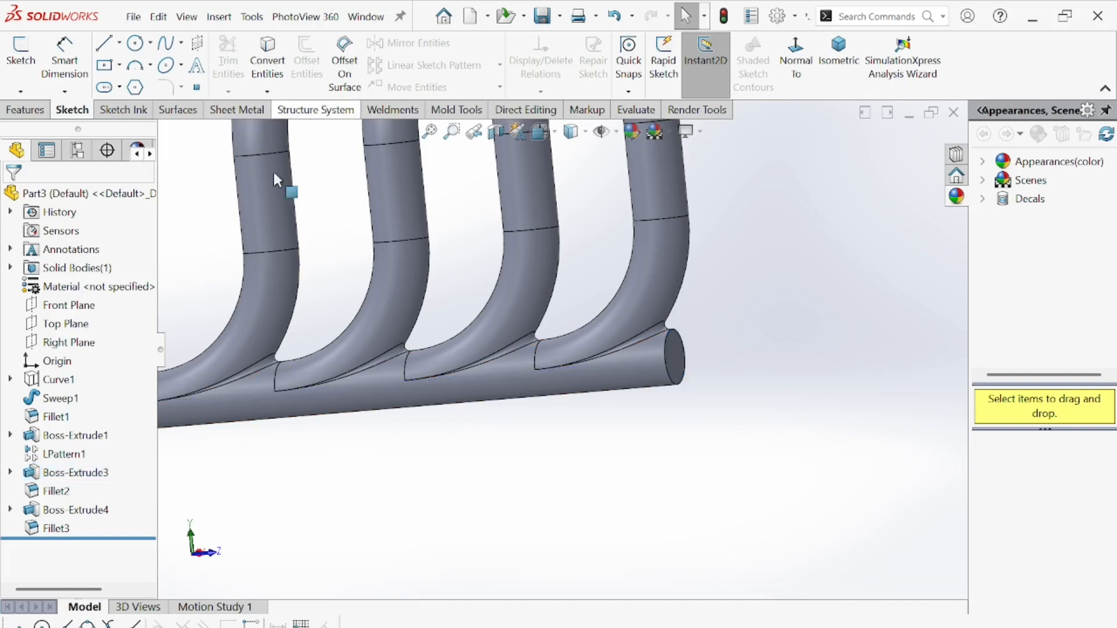
click(671, 353)
click(735, 335)
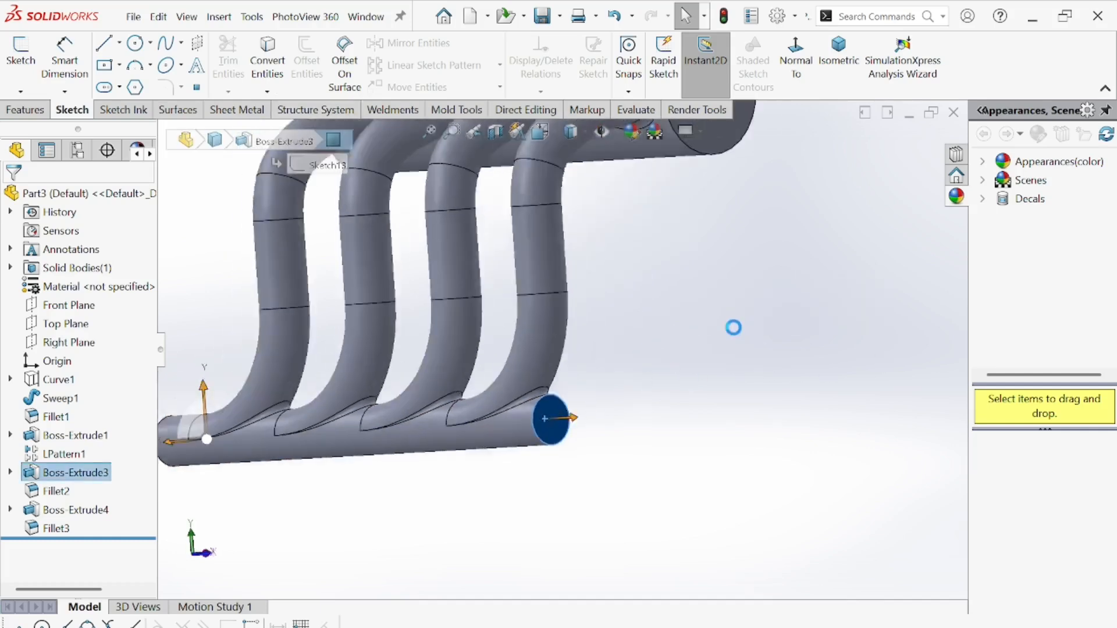
click(264, 54)
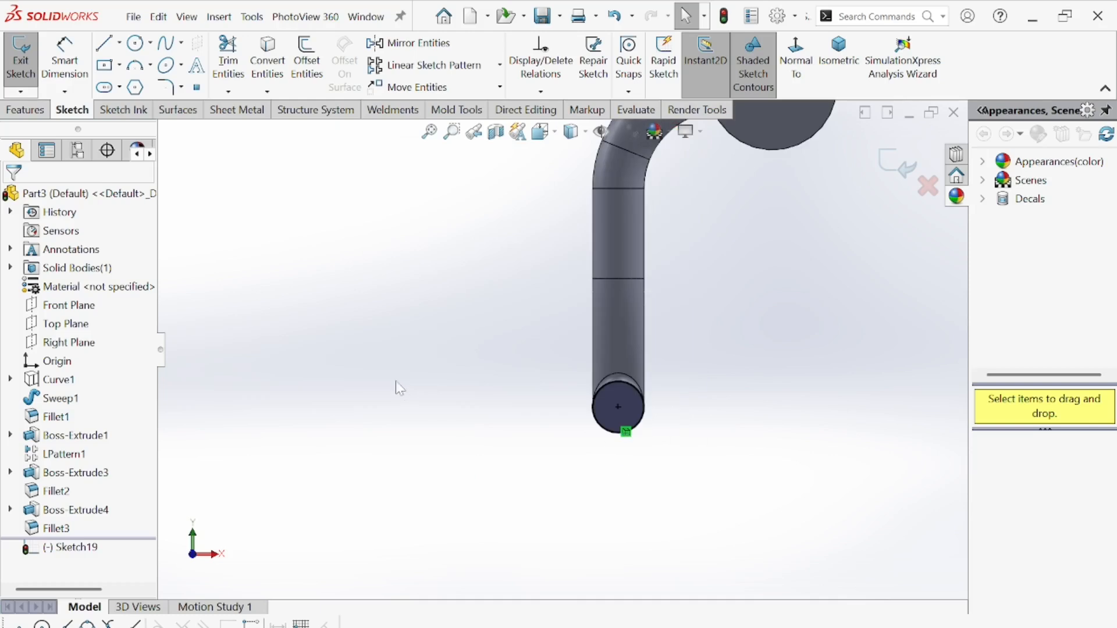
- Extrude the converted circle 20 mm outward, merged with the lower tube
click(25, 109)
click(28, 58)
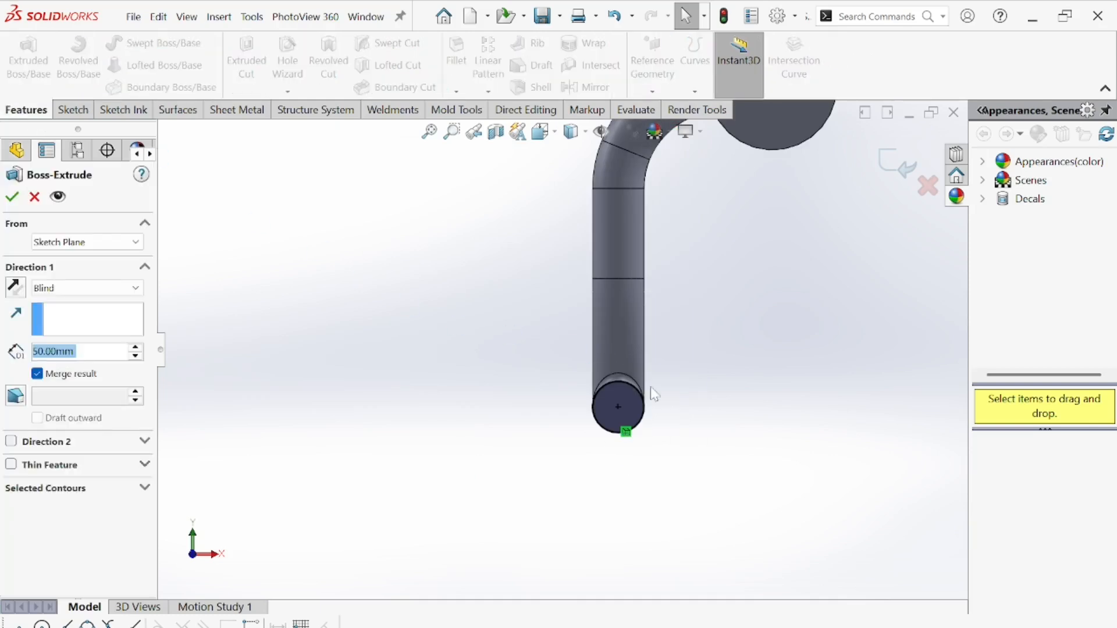
middle_drag(676, 449, 726, 462)
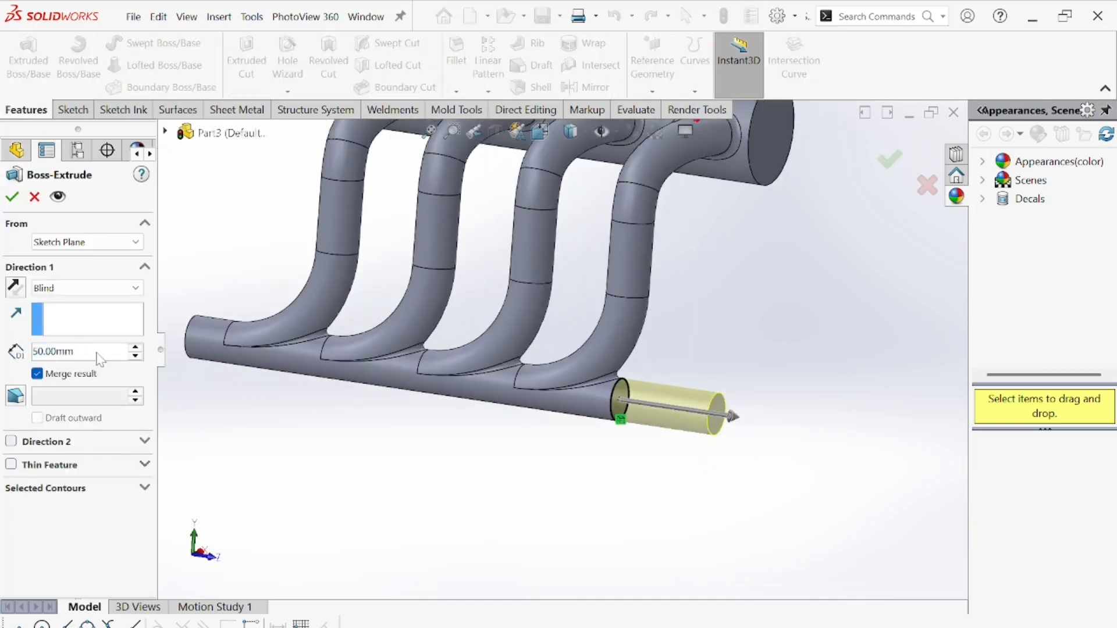
text(2)
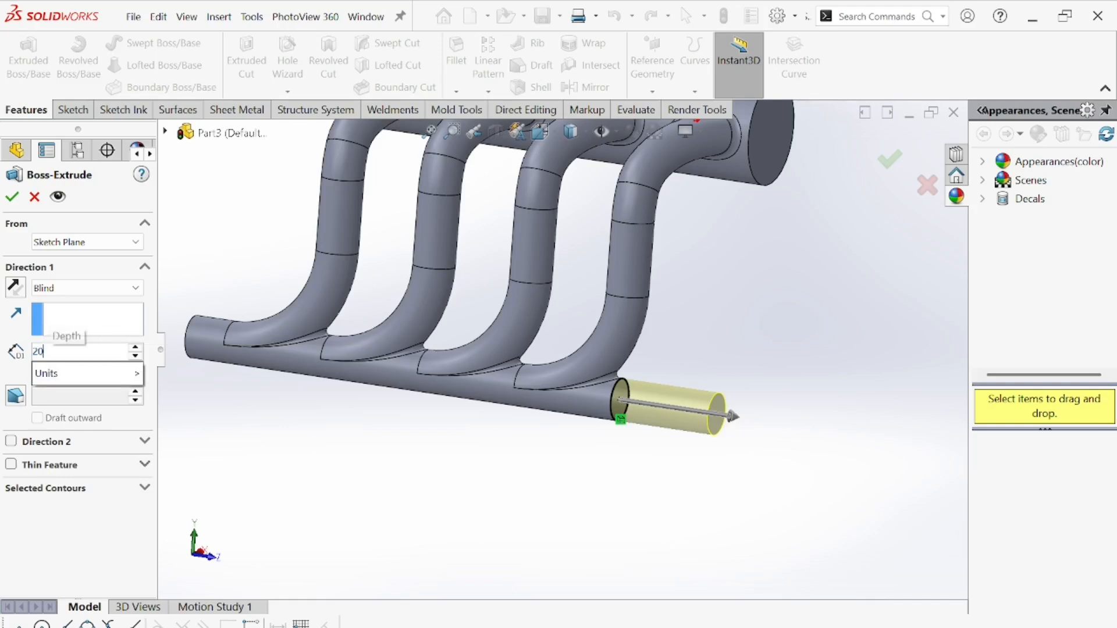
text(0)
key(Return)
middle_drag(525, 330, 463, 329)
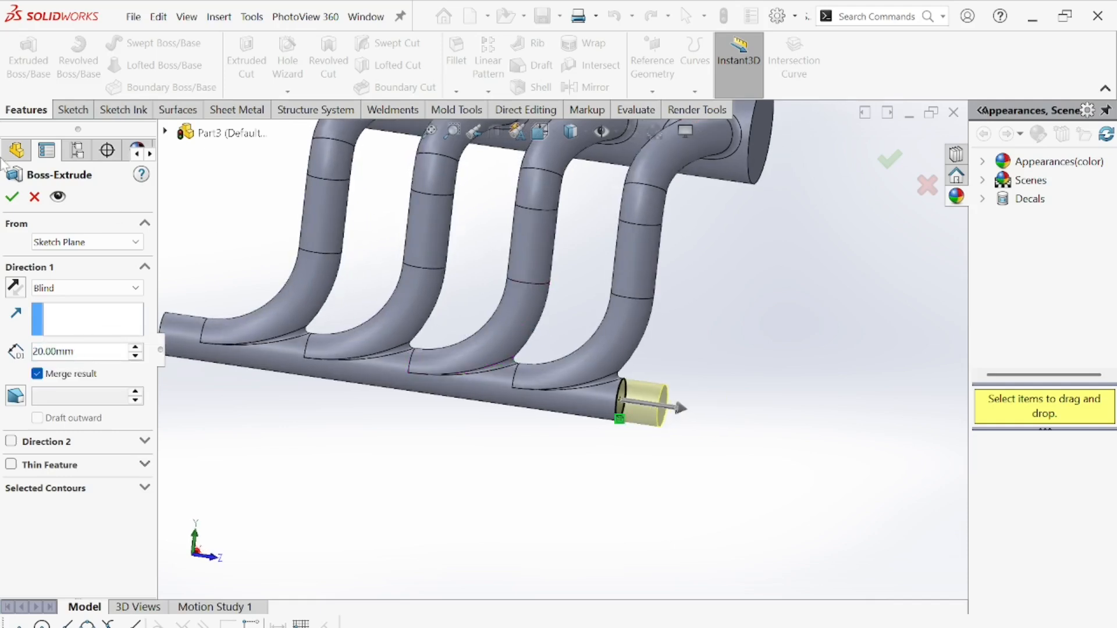
key(Return)
- Examine the extended lower tube, the pipe junctions and the main cylinder from several sides
scroll(677, 424, up, 2)
middle_drag(662, 361, 531, 302)
scroll(539, 327, down, 3)
scroll(563, 305, up, 4)
scroll(535, 309, down, 3)
scroll(515, 299, up, 3)
middle_drag(558, 268, 546, 410)
scroll(528, 405, down, 3)
scroll(745, 466, up, 3)
middle_drag(657, 398, 631, 384)
scroll(645, 340, down, 2)
middle_drag(586, 184, 593, 177)
scroll(589, 180, up, 3)
- Fillet the junction between the central boss and the main cylinder with a 5 mm radius
scroll(583, 185, down, 4)
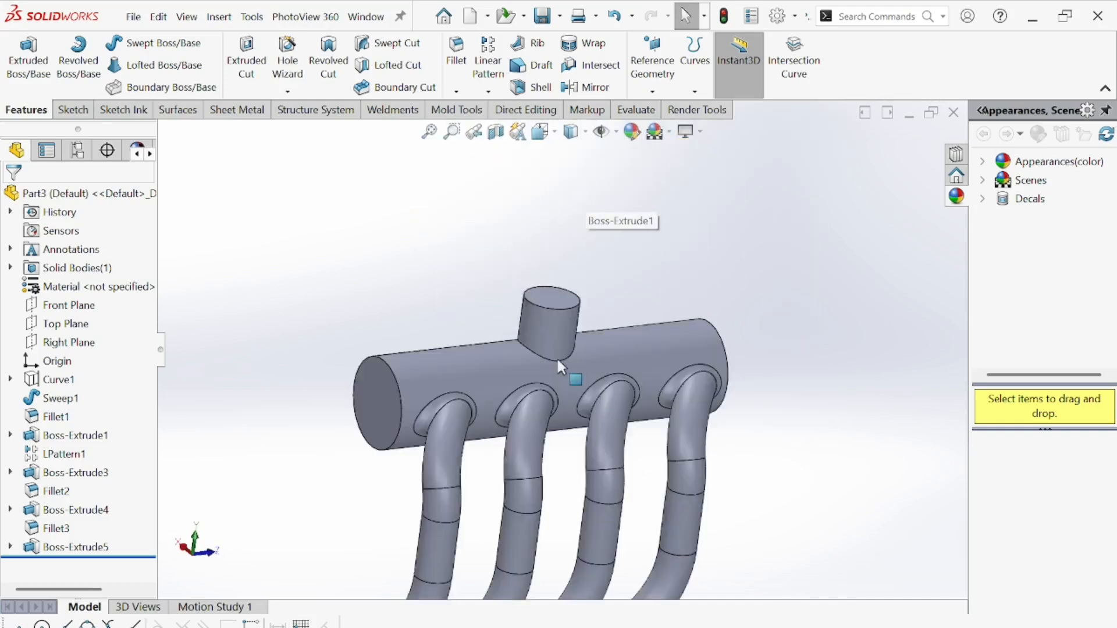
scroll(557, 360, down, 2)
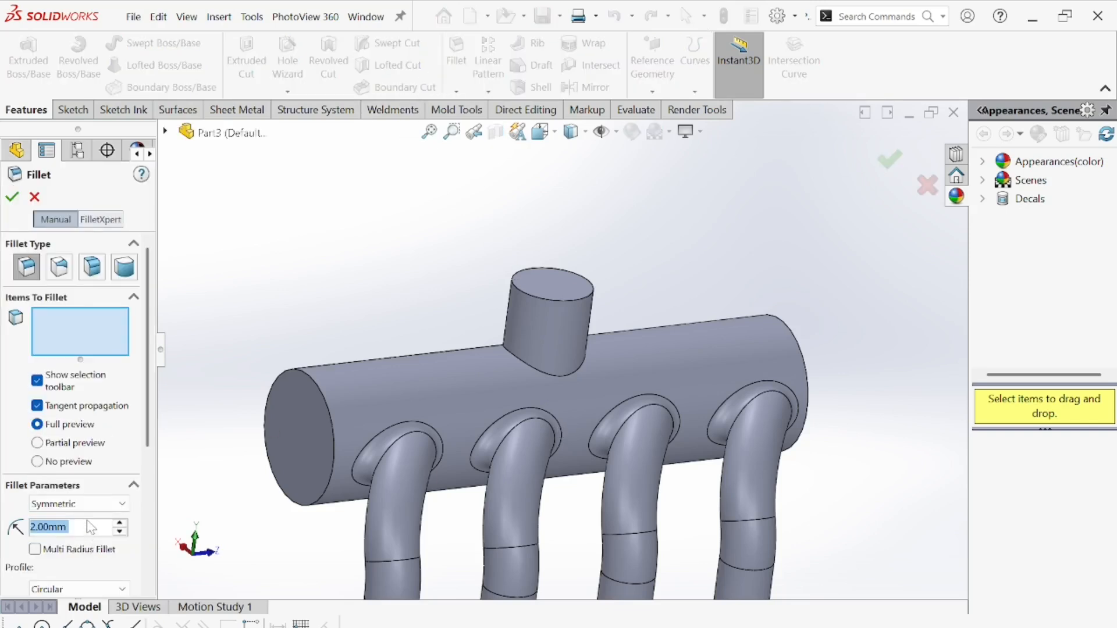
text(5)
key(Return)
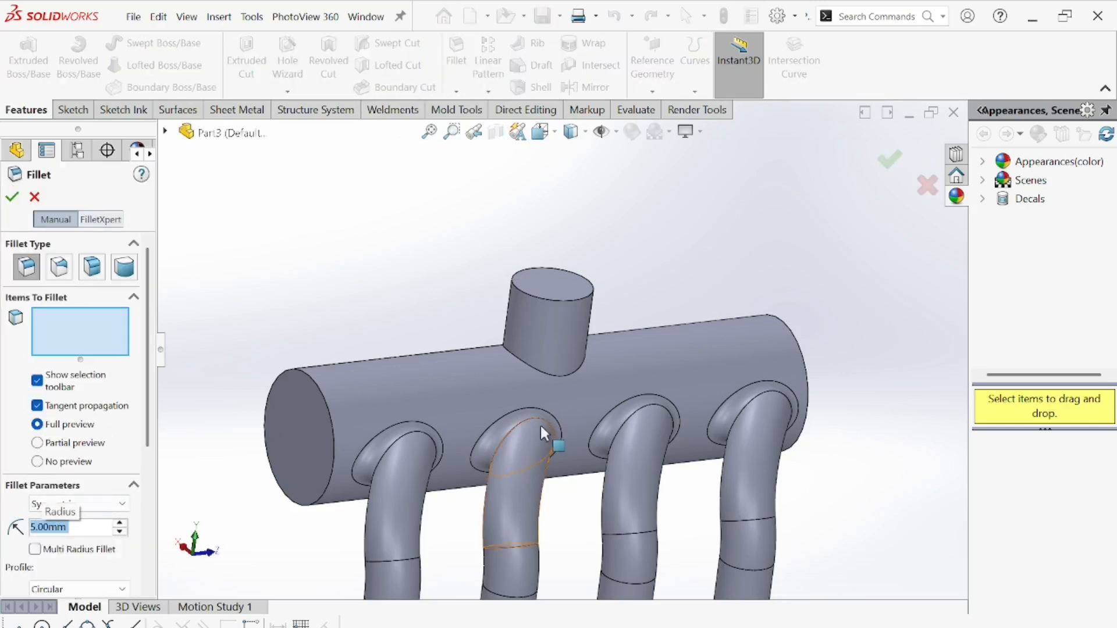
click(542, 372)
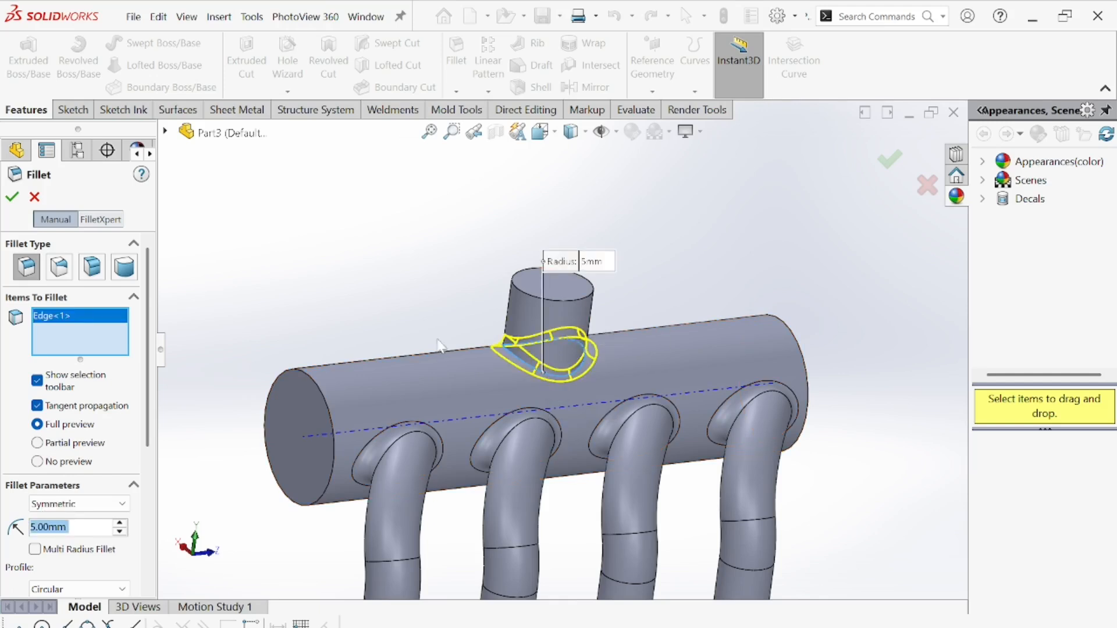
click(13, 199)
- Sketch a circle about 33 mm in diameter on the main cylinder's end face, centred on the origin
scroll(561, 353, up, 4)
middle_drag(581, 464, 545, 442)
scroll(545, 442, down, 3)
scroll(431, 356, up, 3)
middle_drag(431, 357, 456, 336)
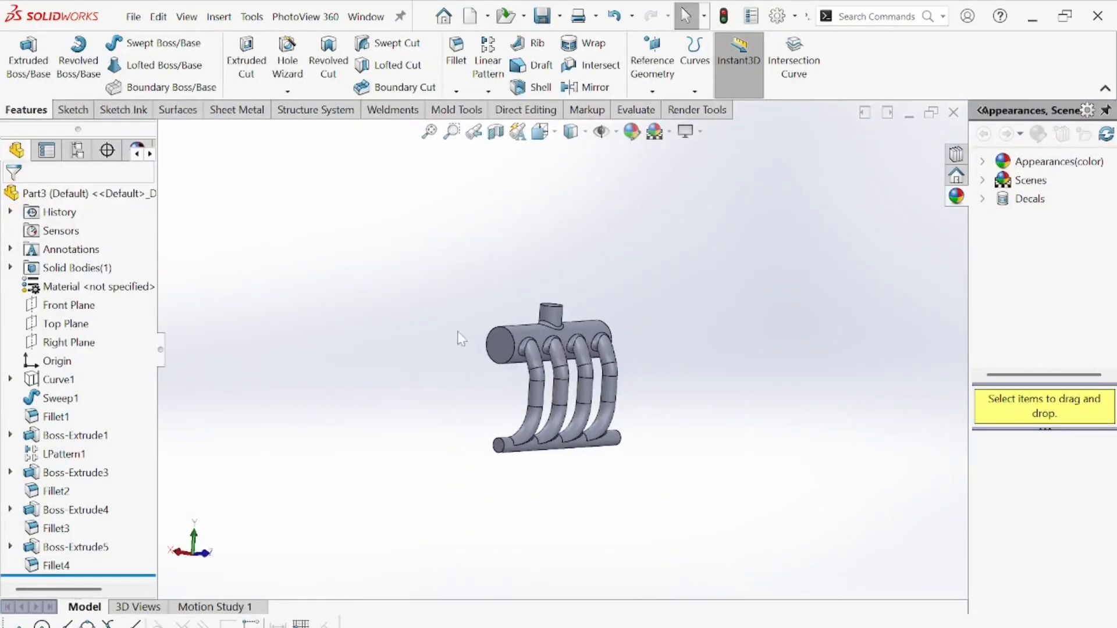
scroll(519, 339, down, 3)
click(519, 340)
click(582, 303)
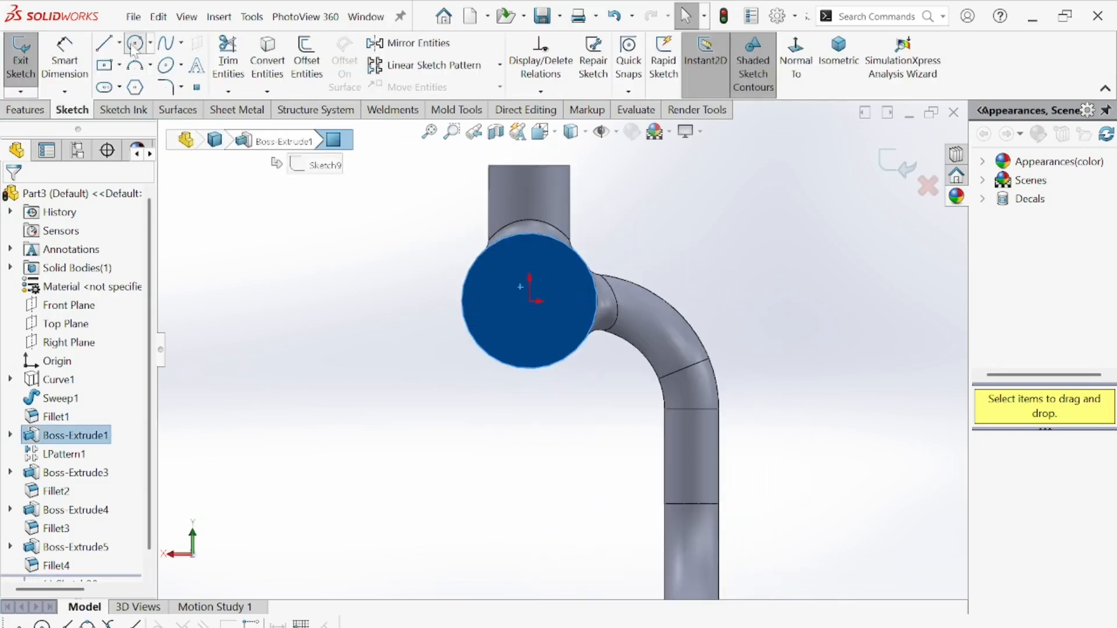
click(134, 44)
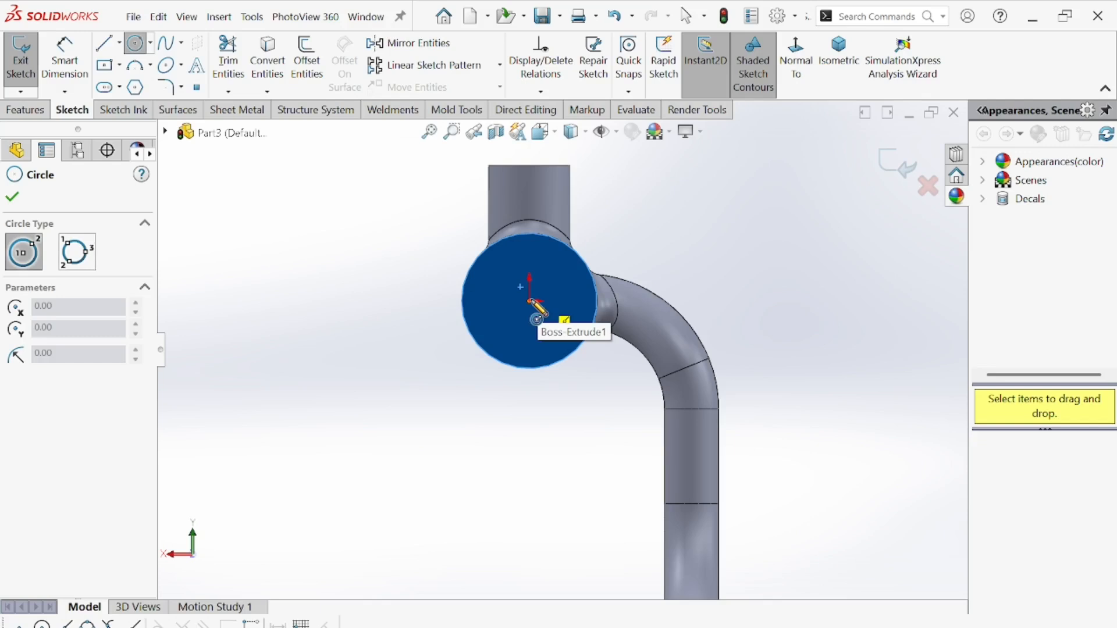
drag(530, 301, 567, 323)
- Dimension the circle on the cylinder's end face with a 30 mm diameter
click(80, 62)
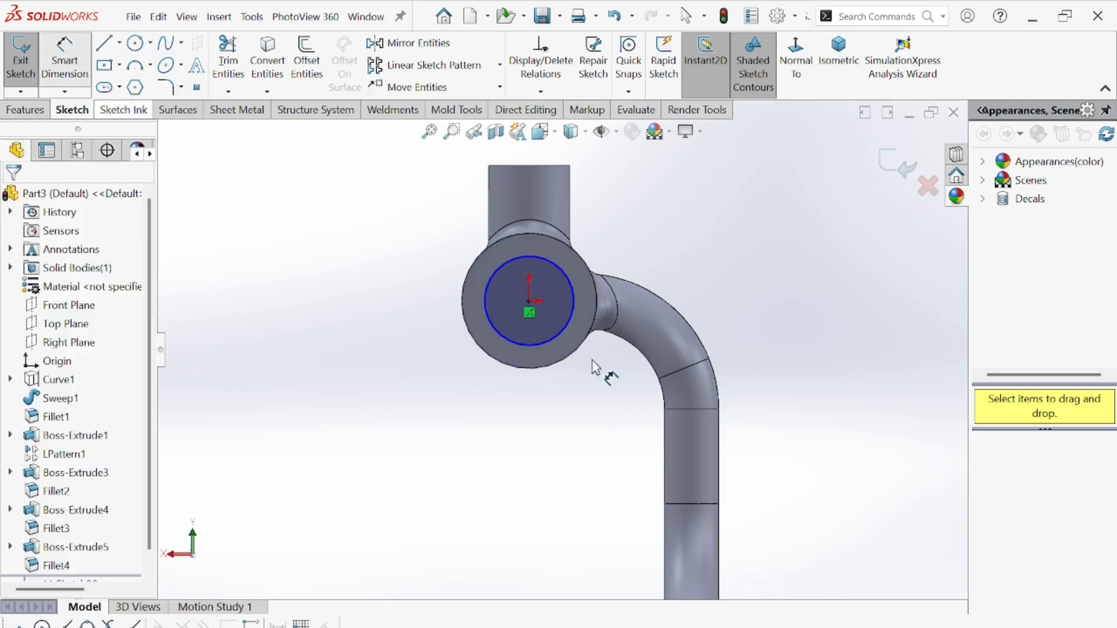
click(566, 327)
click(715, 285)
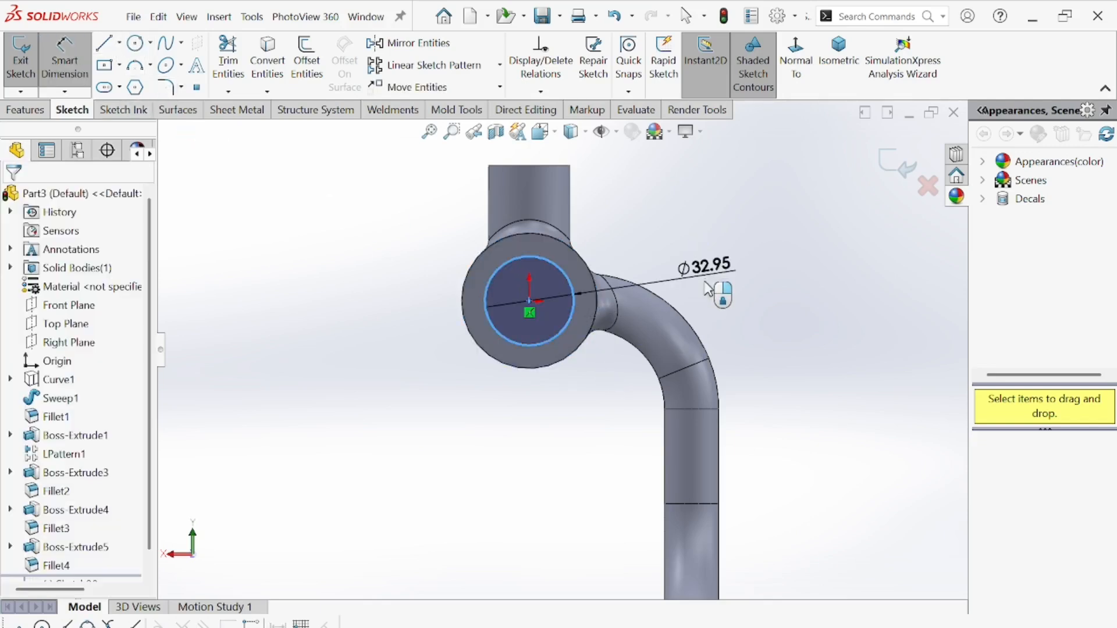
text(30)
key(Return)
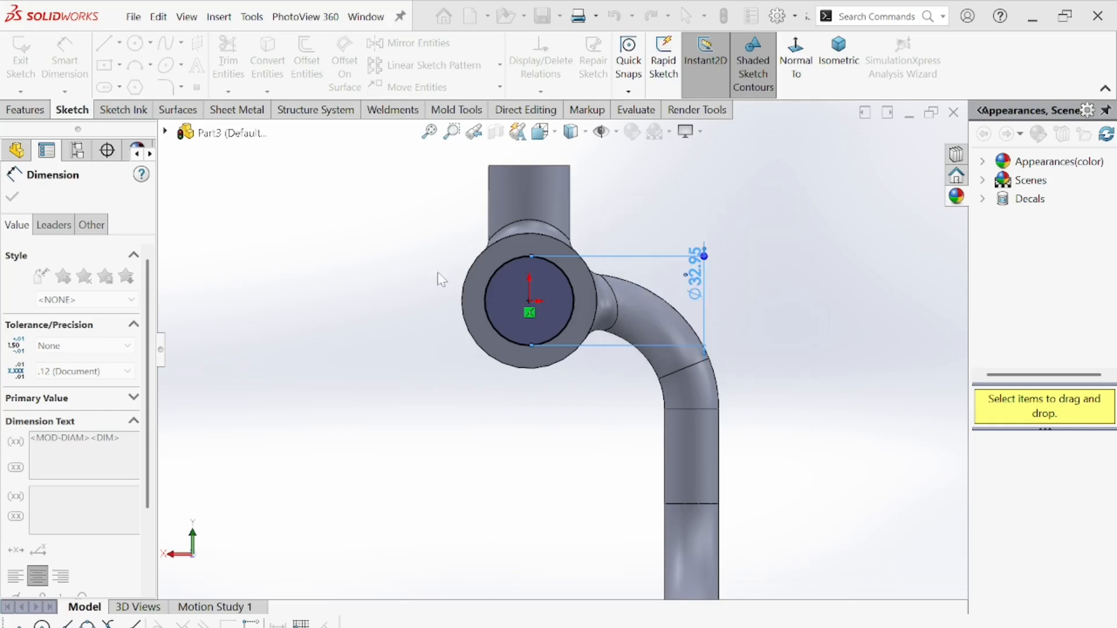
key(Escape)
- Extrude the 30 mm circle outward from the main cylinder's end face as a boss
click(26, 109)
click(28, 58)
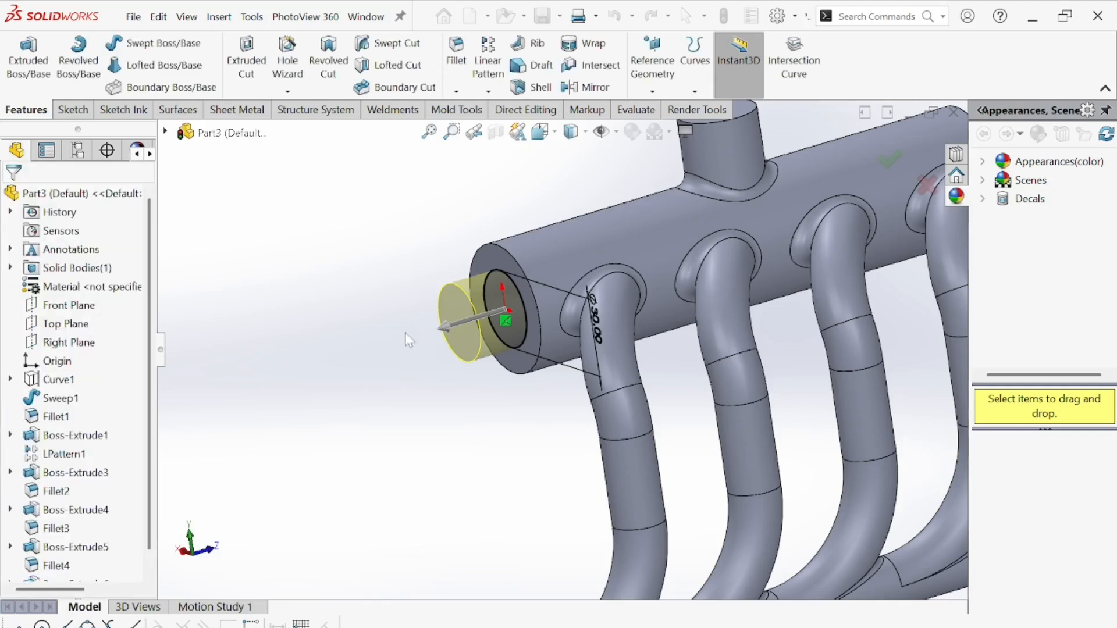
scroll(540, 362, up, 3)
- Sketch a circle on the main cylinder's opposite, plain end face, centred on the origin
middle_drag(948, 300, 888, 296)
scroll(780, 262, down, 3)
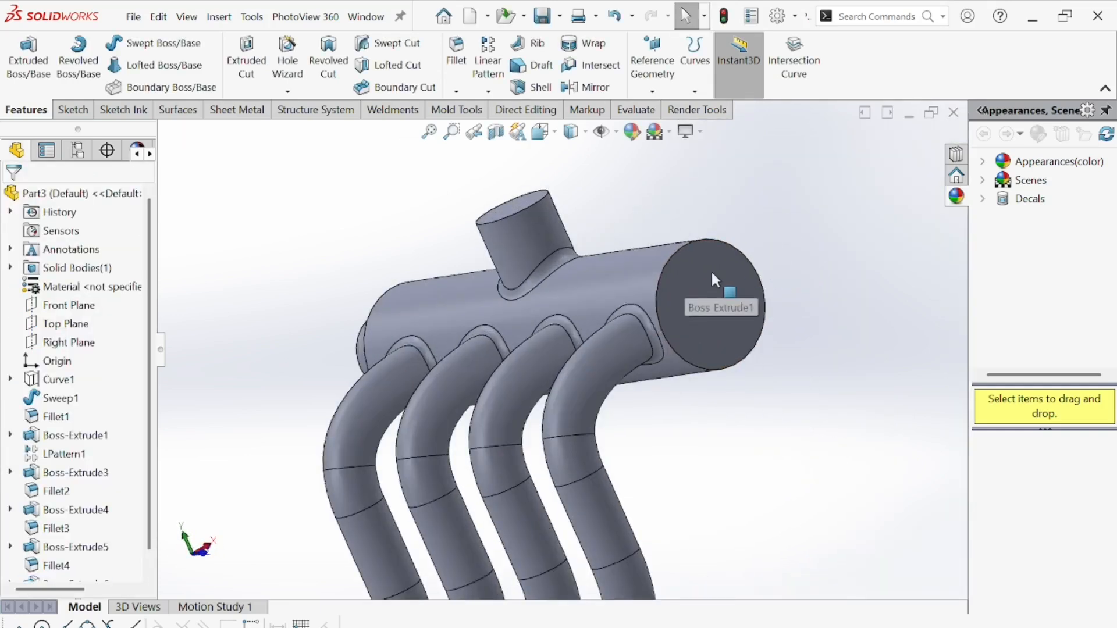
click(714, 279)
click(780, 250)
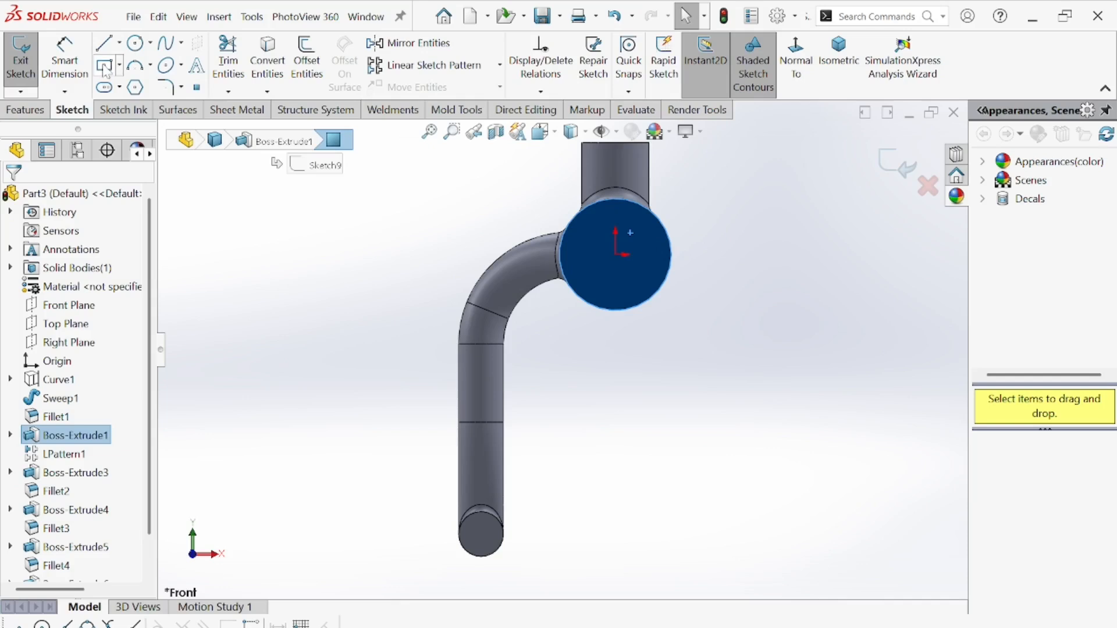
click(138, 45)
drag(615, 254, 647, 272)
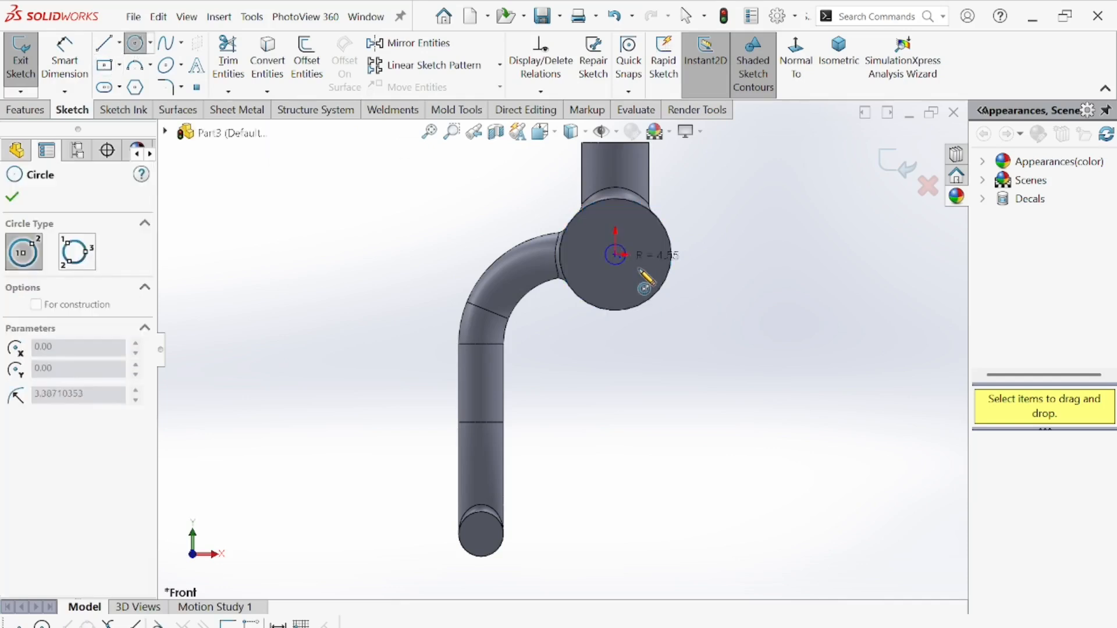
- Dimension the circle on the main cylinder's plain end face and set its diameter to 30 mm
click(63, 62)
click(648, 261)
click(752, 277)
text(20)
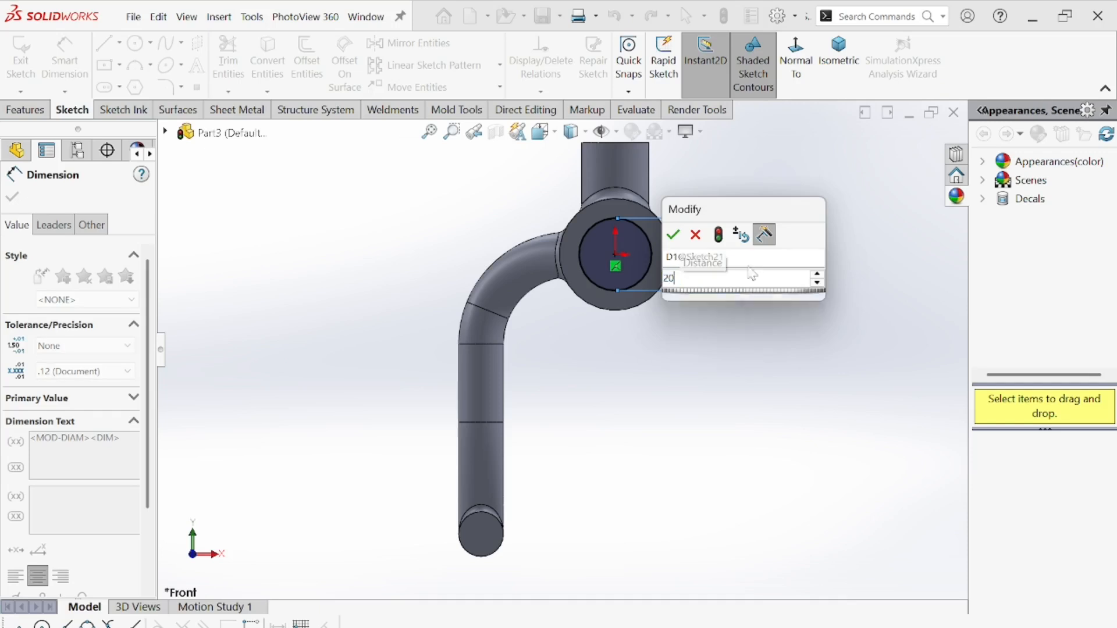
key(Return)
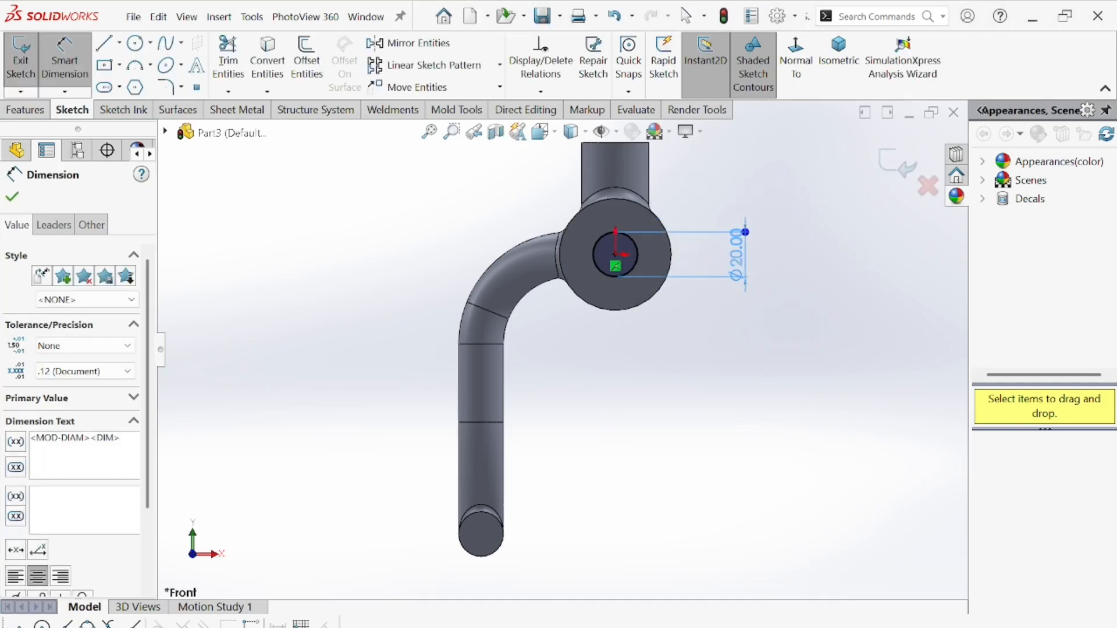
double_click(743, 267)
text(3)
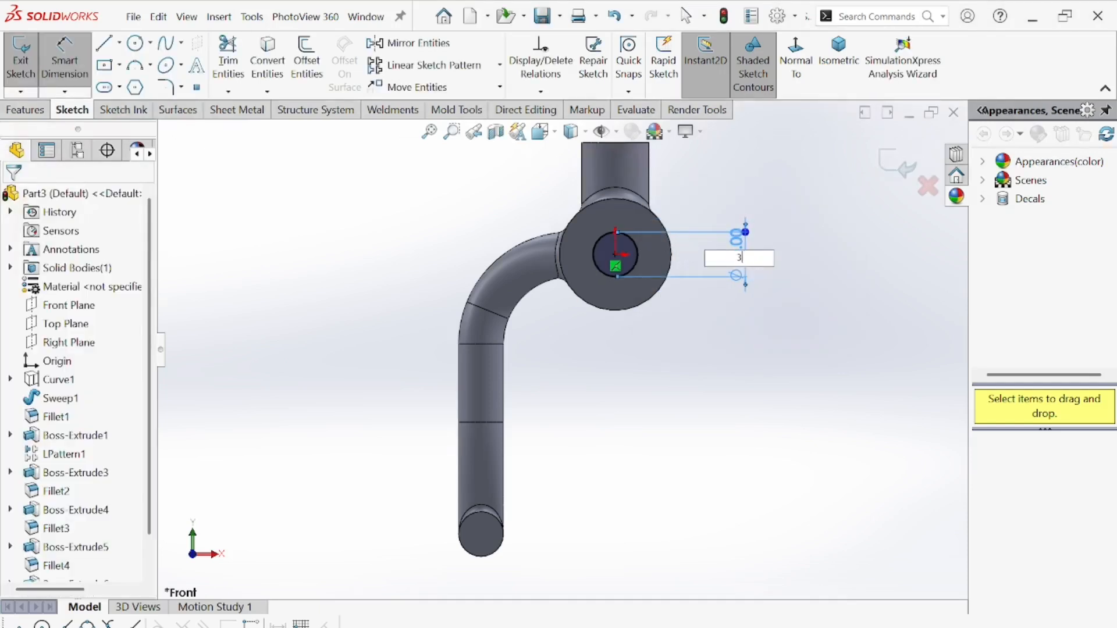
text(0)
key(Return)
- Extrude the 30 mm circle 20 mm outward from the main cylinder's plain end face as a merged boss
click(7, 111)
click(28, 58)
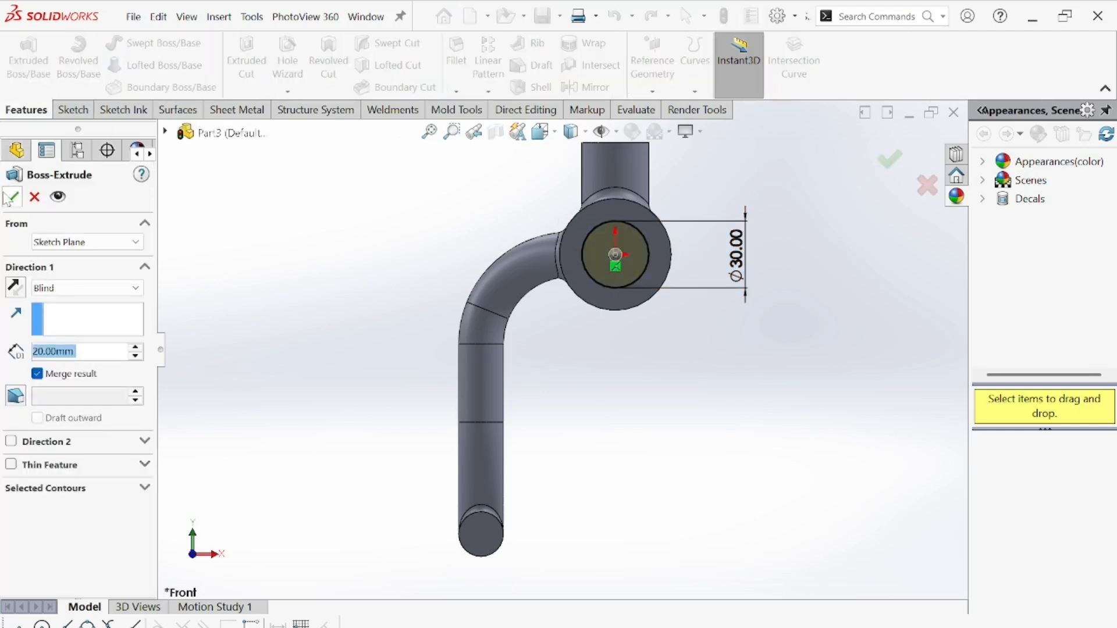
- Fillet the end-boss junctions and the outer rims at both ends of the main cylinder with a 5 mm radius
scroll(498, 344, up, 5)
middle_drag(498, 344, 525, 287)
scroll(701, 370, down, 3)
scroll(680, 358, up, 2)
scroll(679, 359, up, 2)
scroll(525, 287, down, 7)
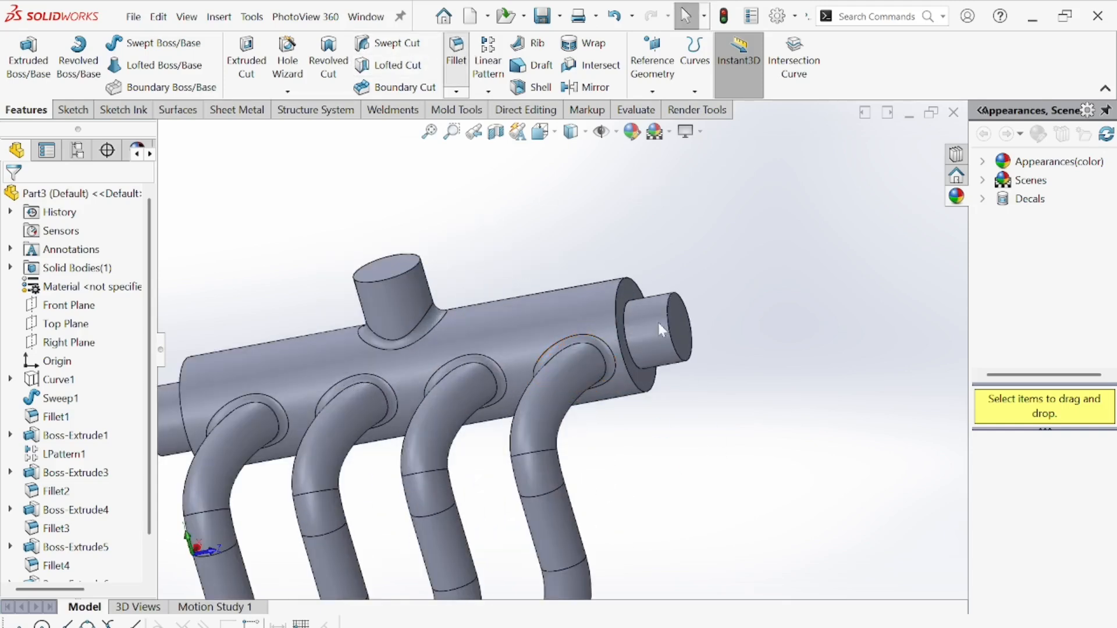
click(622, 317)
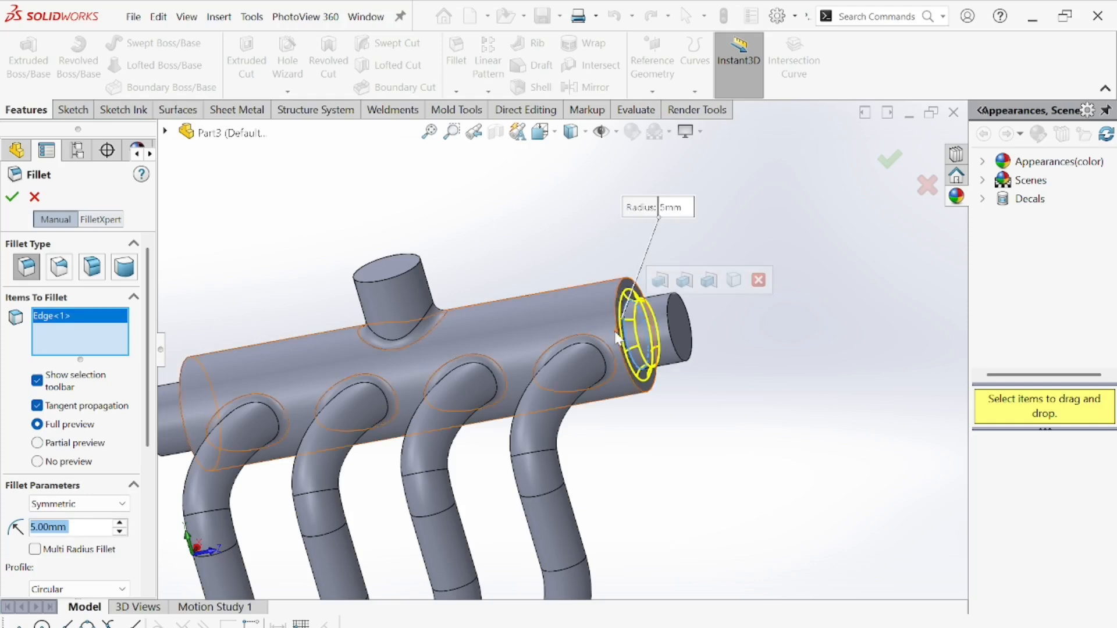
click(684, 281)
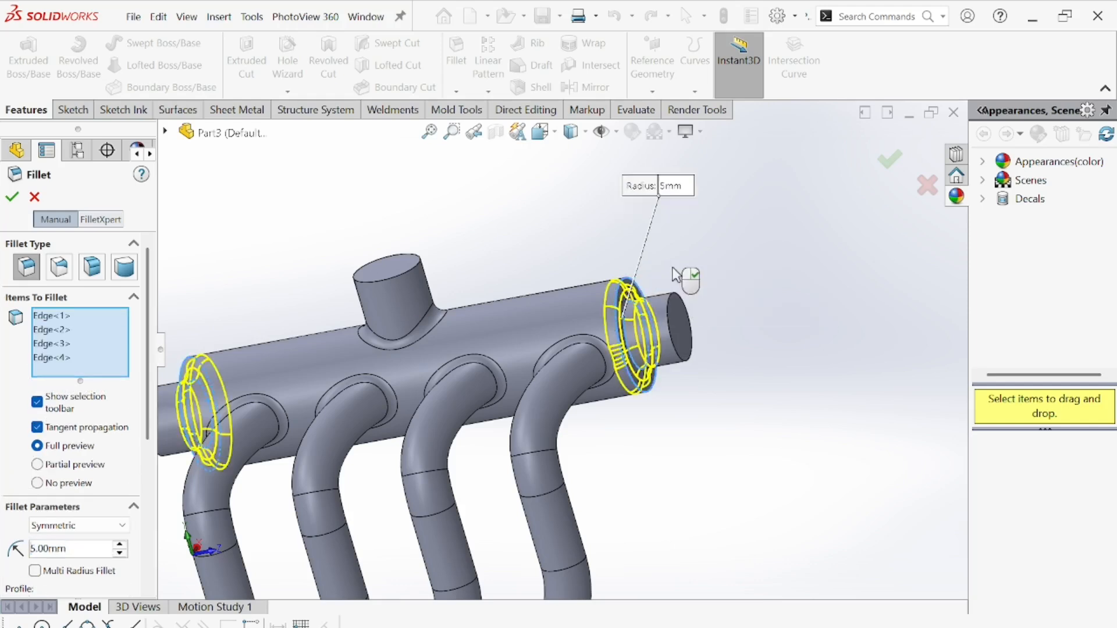
scroll(631, 233, up, 2)
middle_drag(604, 202, 635, 259)
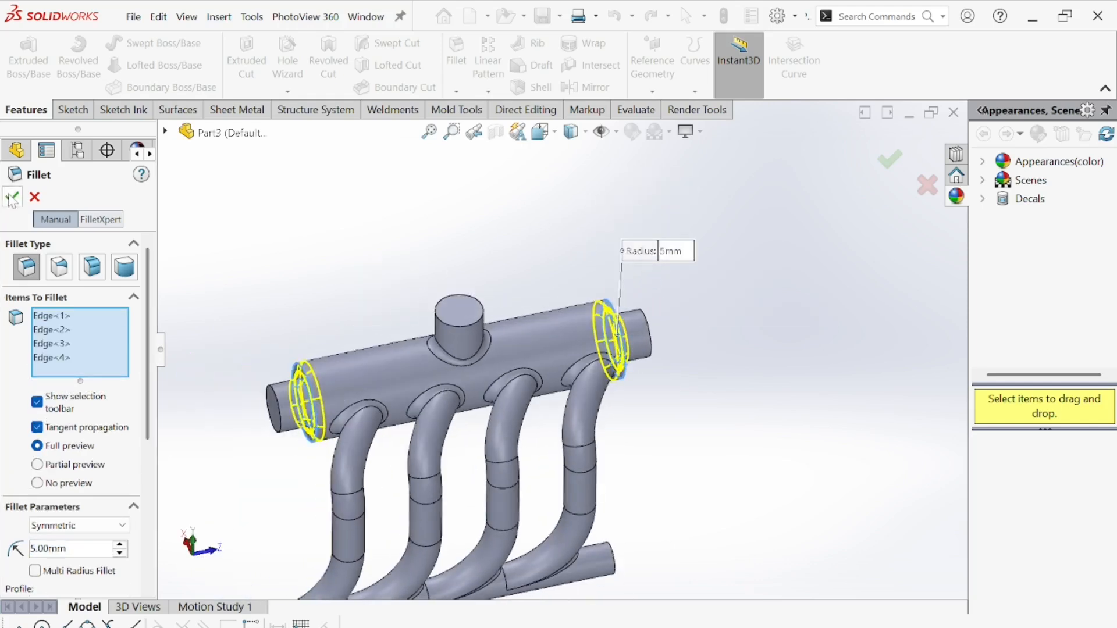
- Examine the filleted main cylinder, the bent pipes and the lower tube from several sides
middle_drag(461, 319, 577, 422)
scroll(518, 389, up, 3)
scroll(491, 330, up, 3)
scroll(541, 406, down, 4)
middle_drag(545, 457, 493, 302)
scroll(475, 390, down, 3)
scroll(440, 379, up, 5)
scroll(493, 303, down, 4)
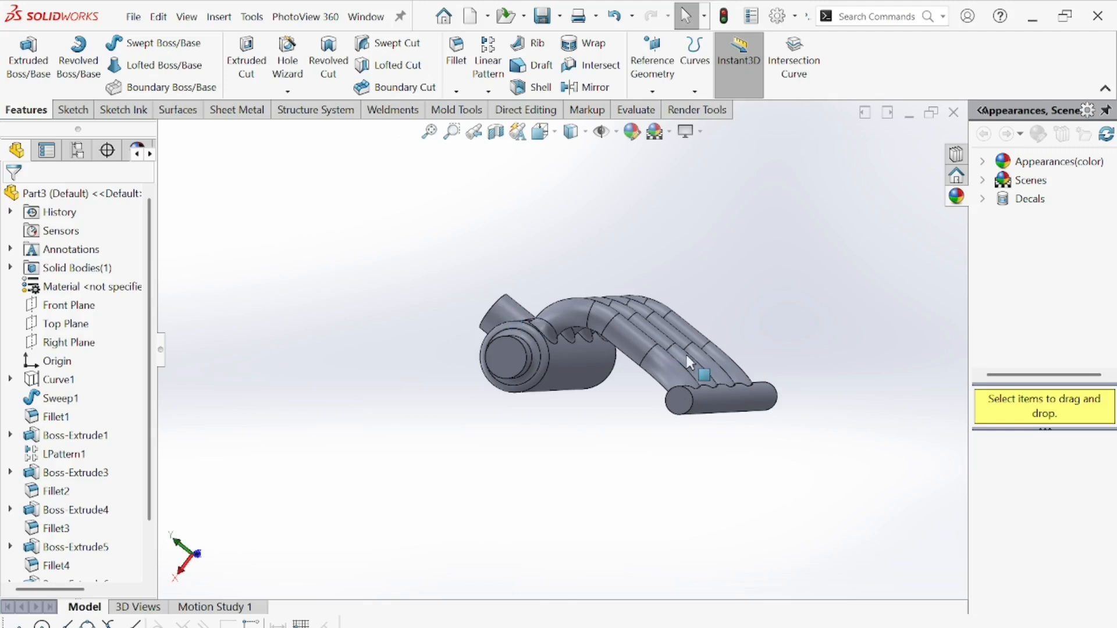
middle_drag(686, 354, 692, 317)
middle_drag(633, 361, 613, 441)
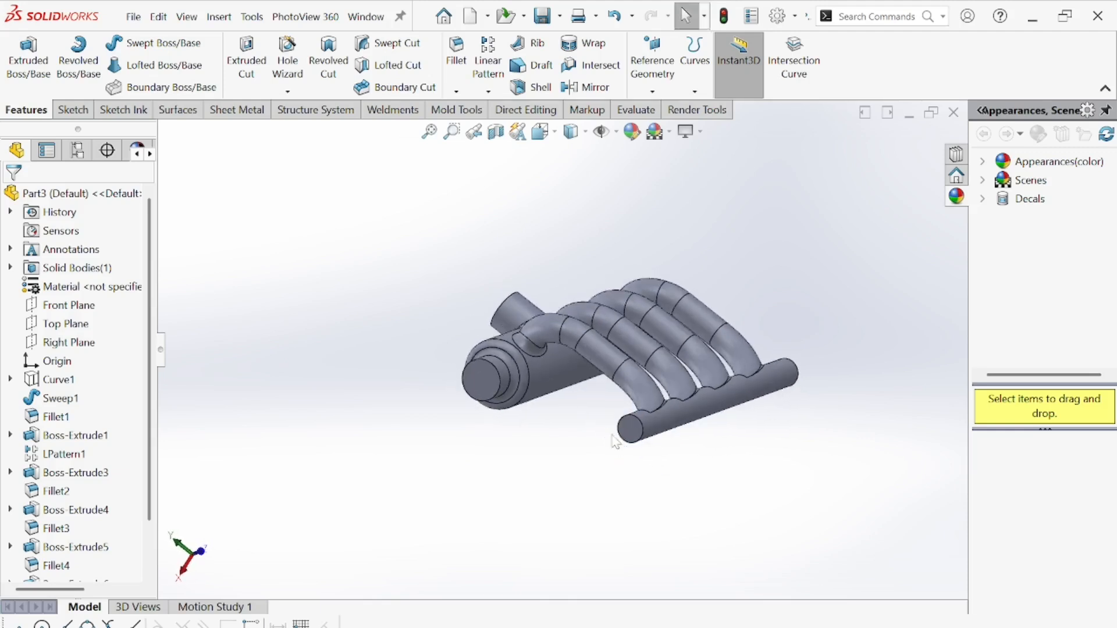
middle_drag(612, 359, 575, 309)
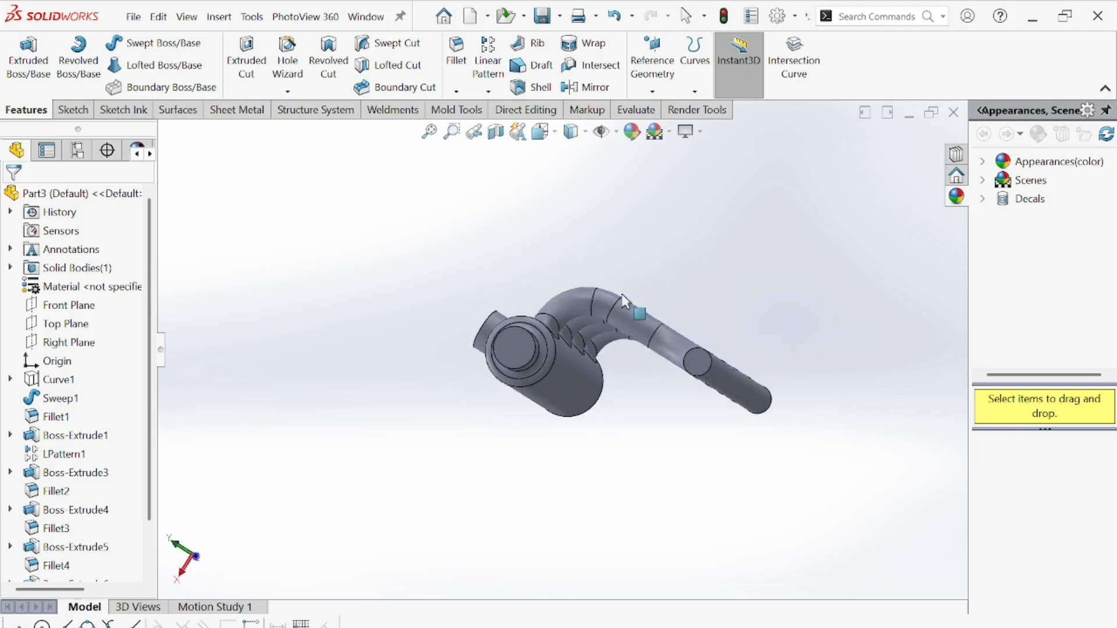
- Set up a 2 mm shell that removes the end faces of both end bosses, both lower tube ends and the central boss
click(535, 90)
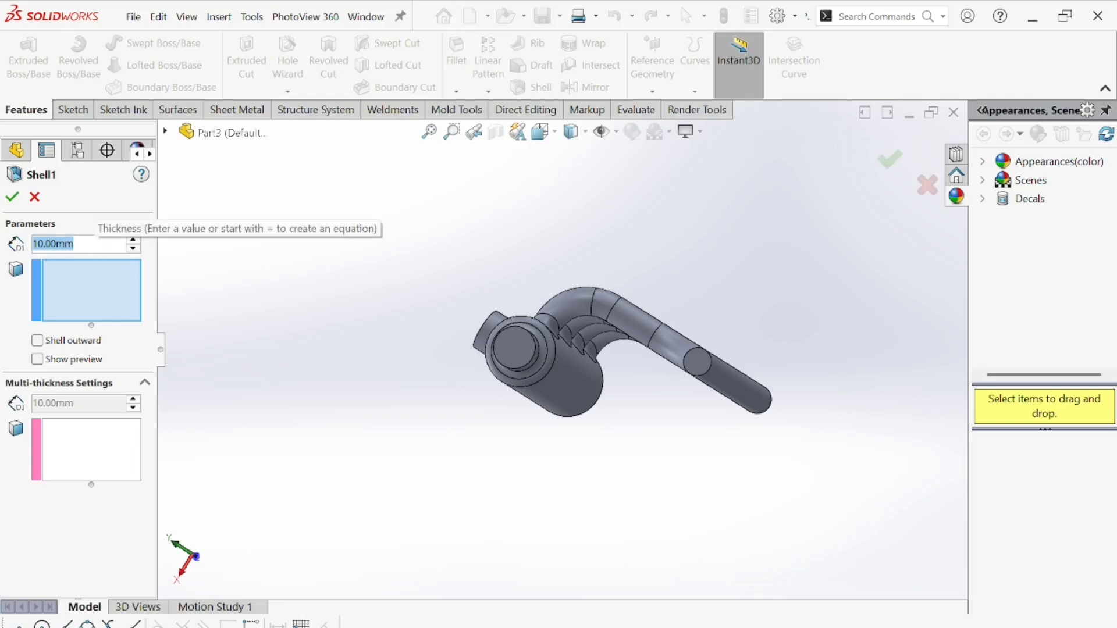
text(2)
key(Return)
click(507, 360)
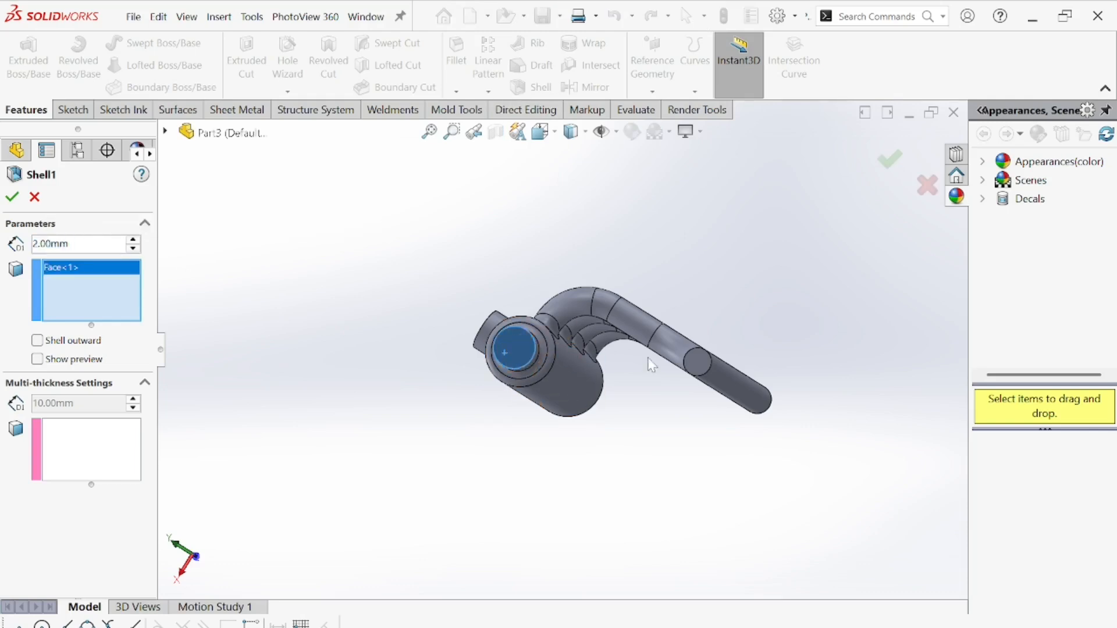
scroll(669, 366, down, 3)
click(703, 363)
middle_drag(704, 364, 474, 365)
scroll(474, 366, up, 2)
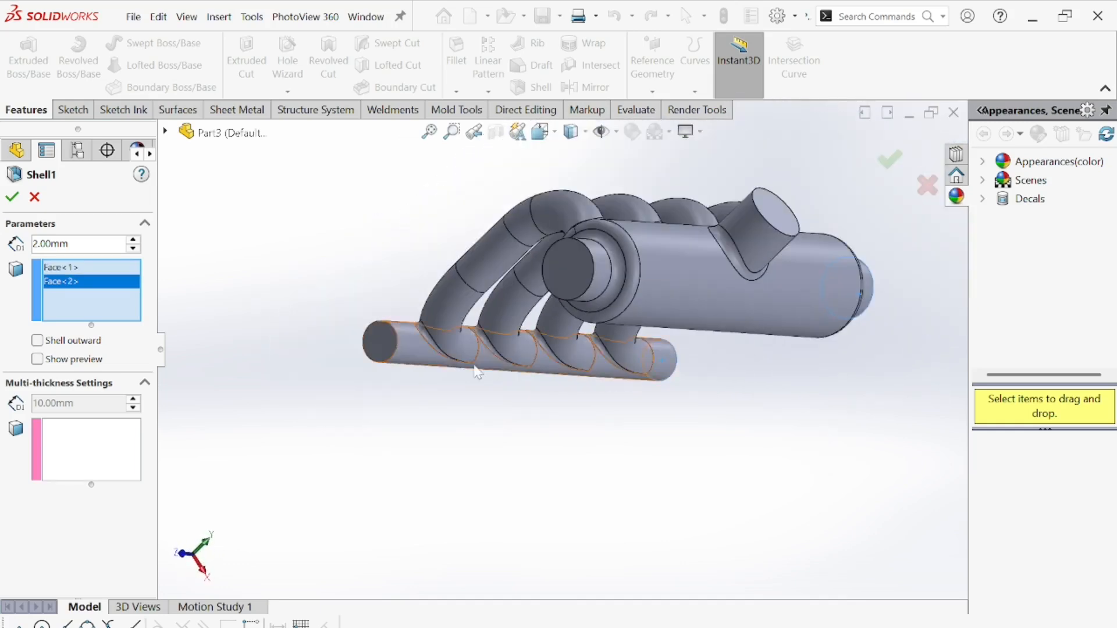
click(379, 350)
click(570, 287)
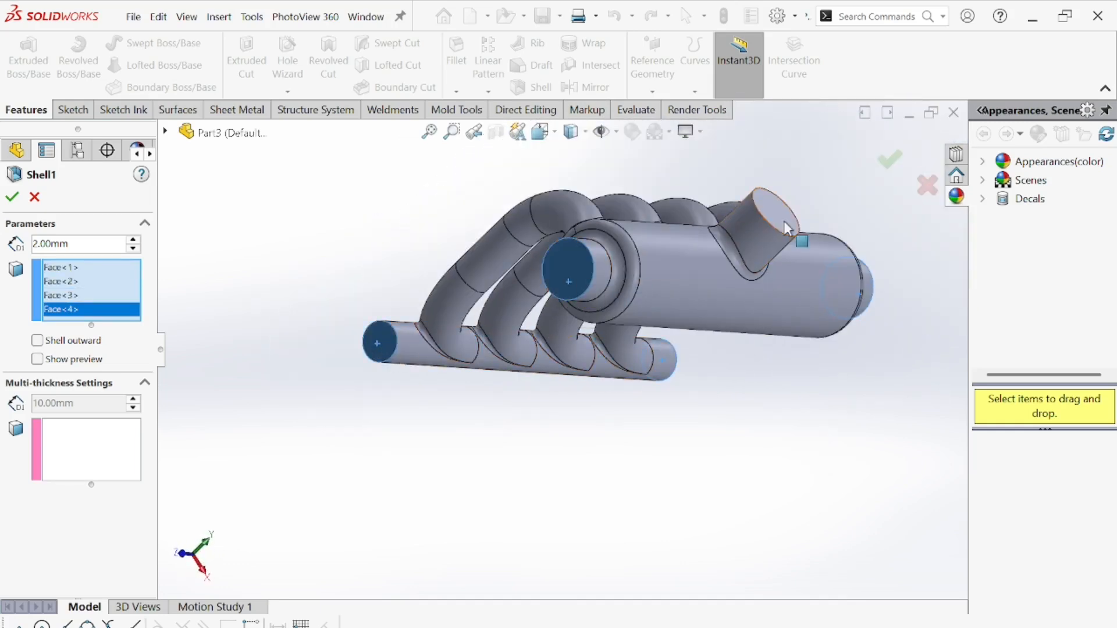
click(779, 220)
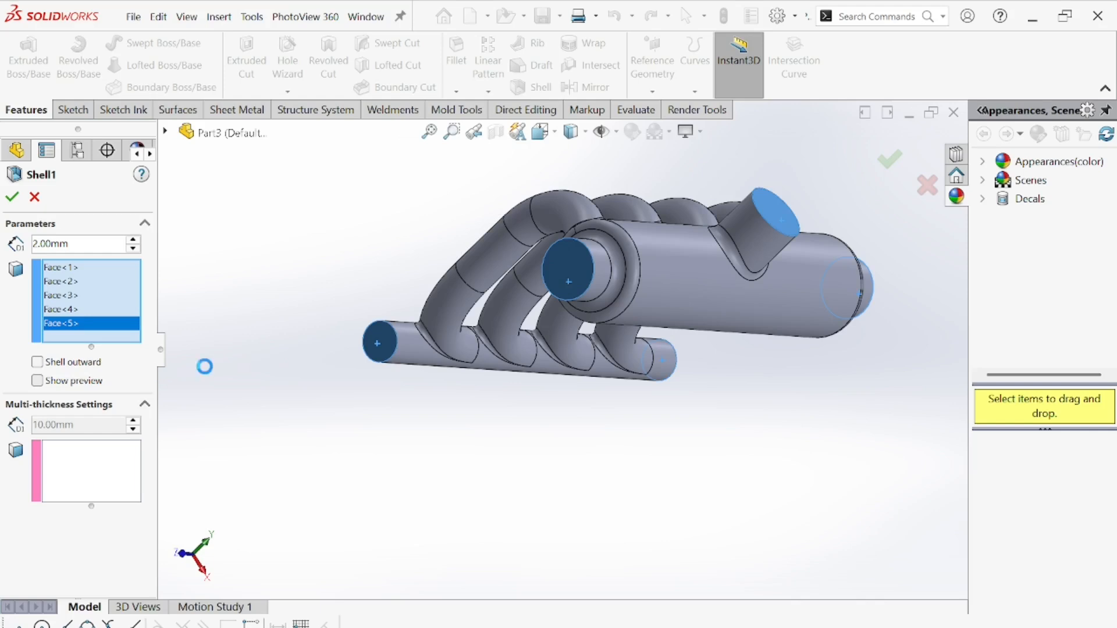
- Preview the shell with a 4 mm wall thickness
middle_drag(353, 387, 568, 342)
scroll(657, 299, down, 2)
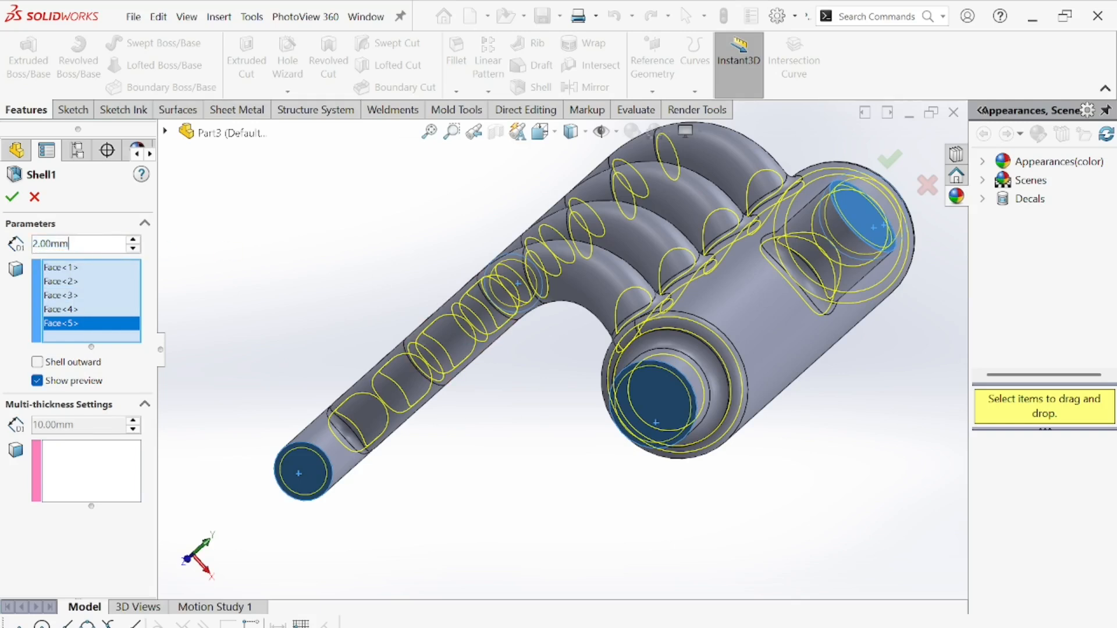
text(4)
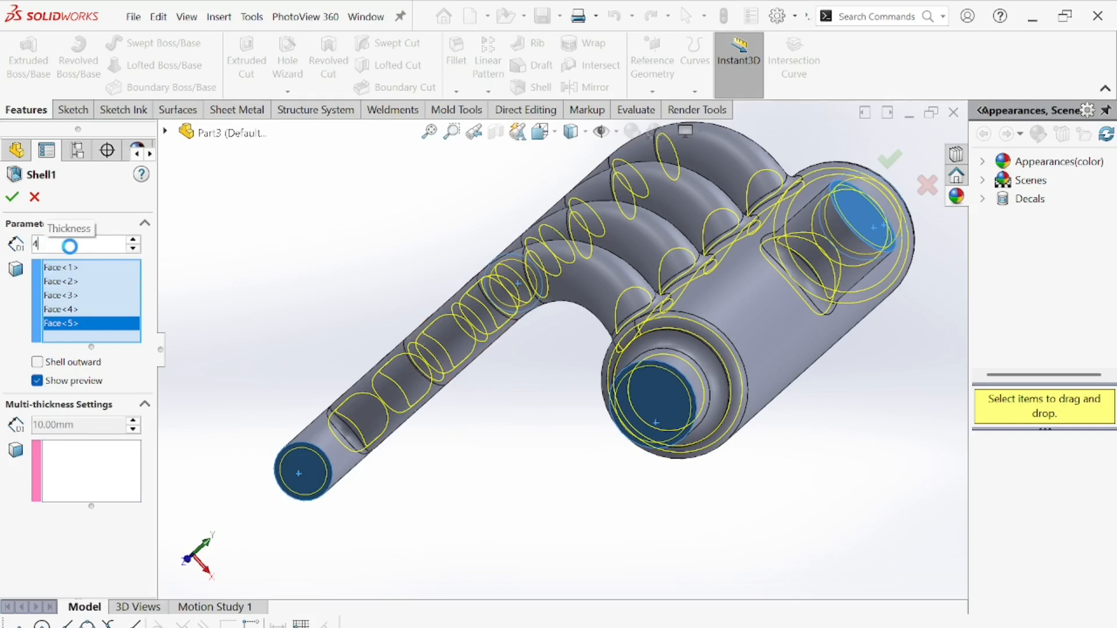
key(Return)
middle_drag(362, 306, 368, 300)
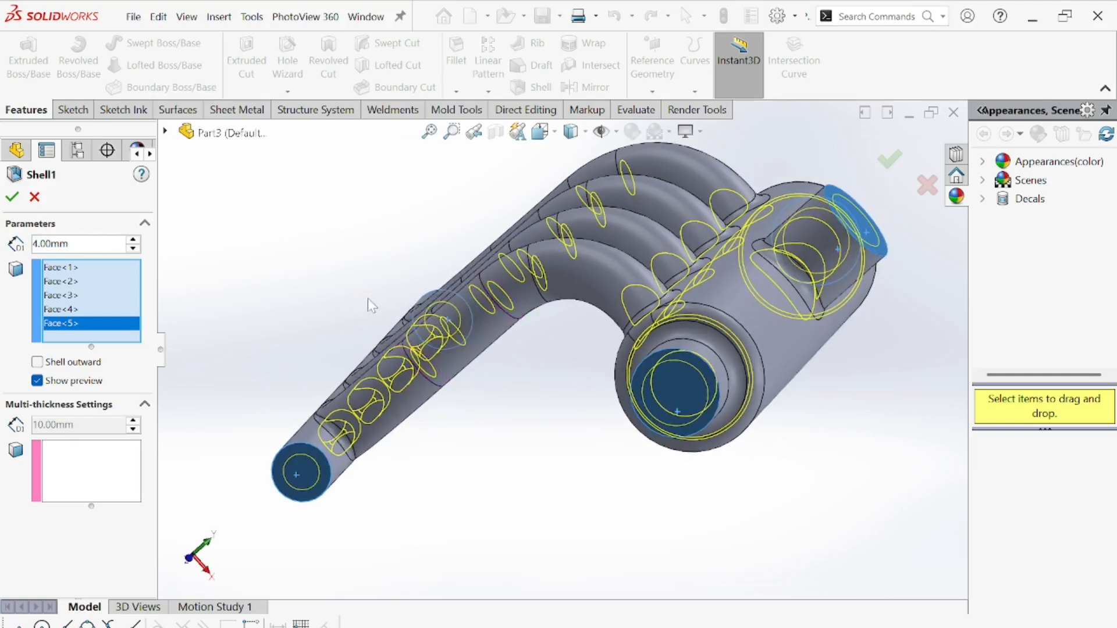
scroll(389, 315, up, 1)
- Set the shell thickness to 2 mm and create the shell
text(2)
key(Return)
middle_drag(377, 252, 392, 279)
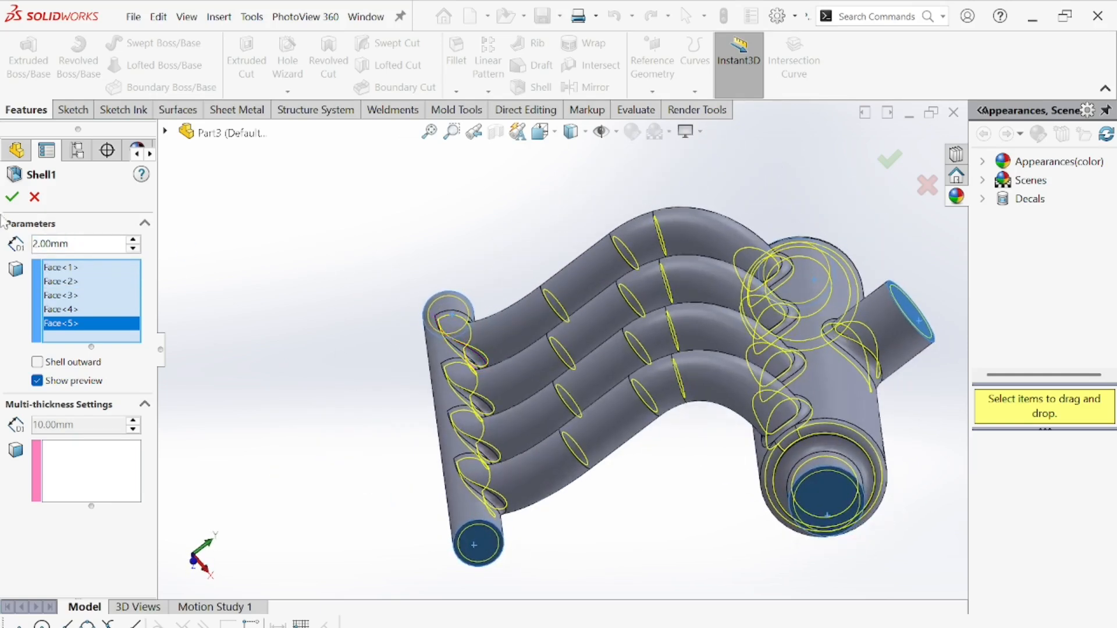
click(11, 198)
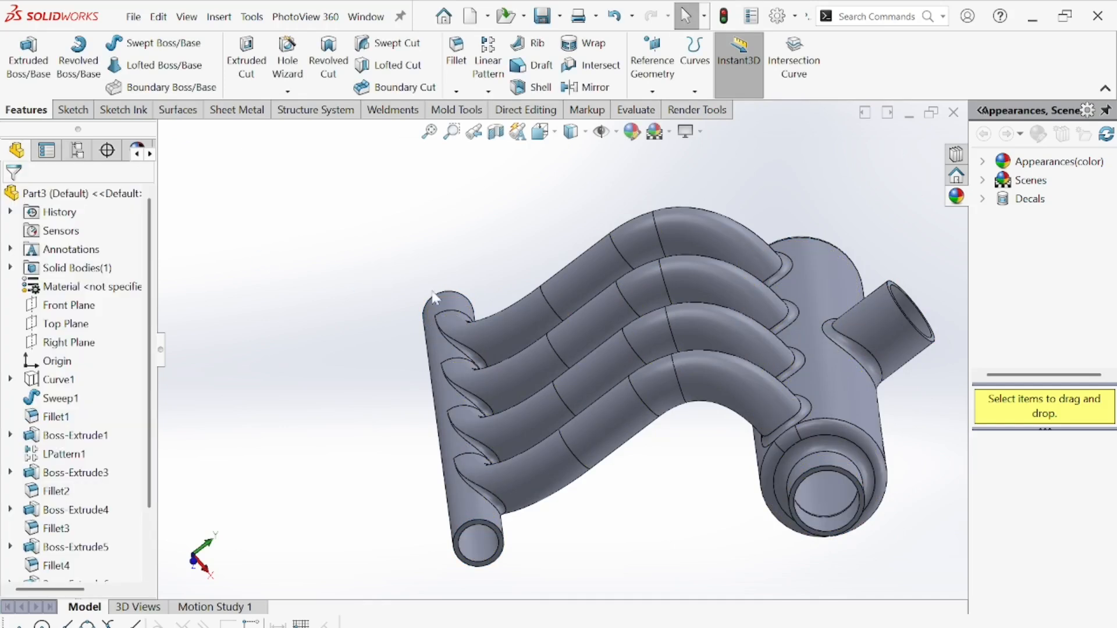
- Inspect the hollow interior in a section view on the Front Plane, moving the cutting plane along the main cylinder, and exit the section view
middle_drag(850, 416, 820, 365)
scroll(820, 379, up, 5)
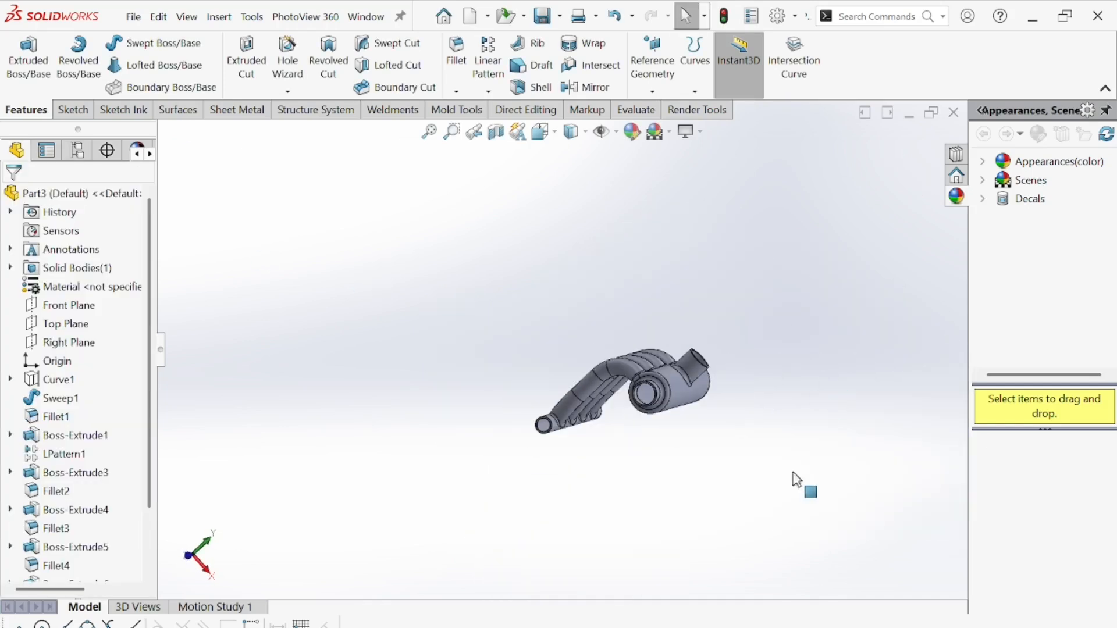
middle_drag(793, 474, 814, 431)
scroll(567, 408, down, 3)
middle_drag(769, 384, 643, 456)
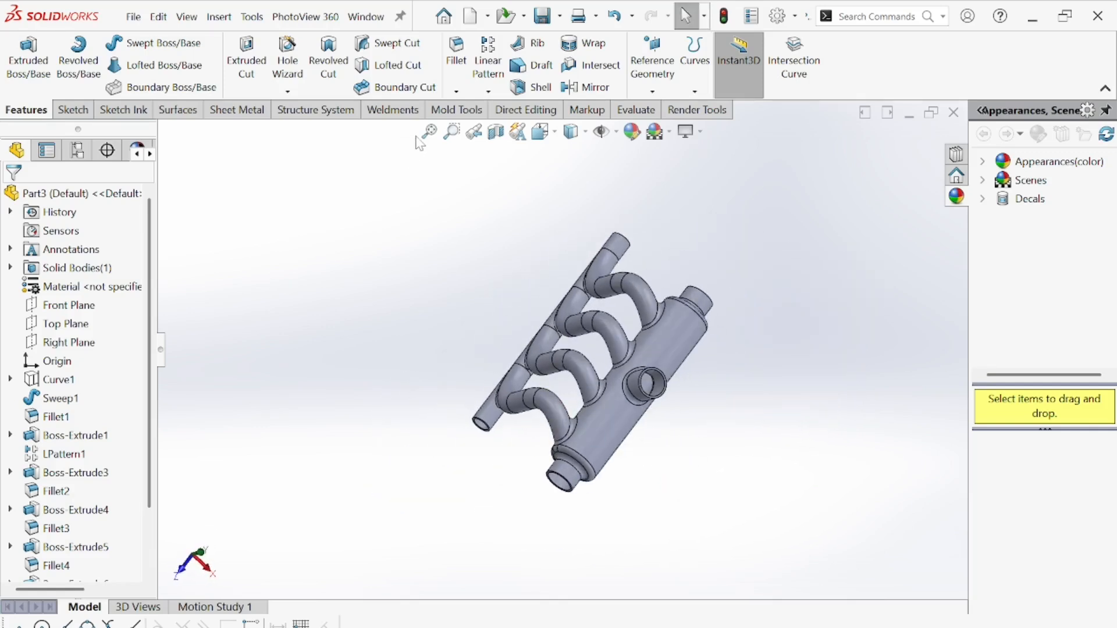
click(496, 132)
drag(508, 499, 557, 493)
middle_drag(606, 484, 565, 355)
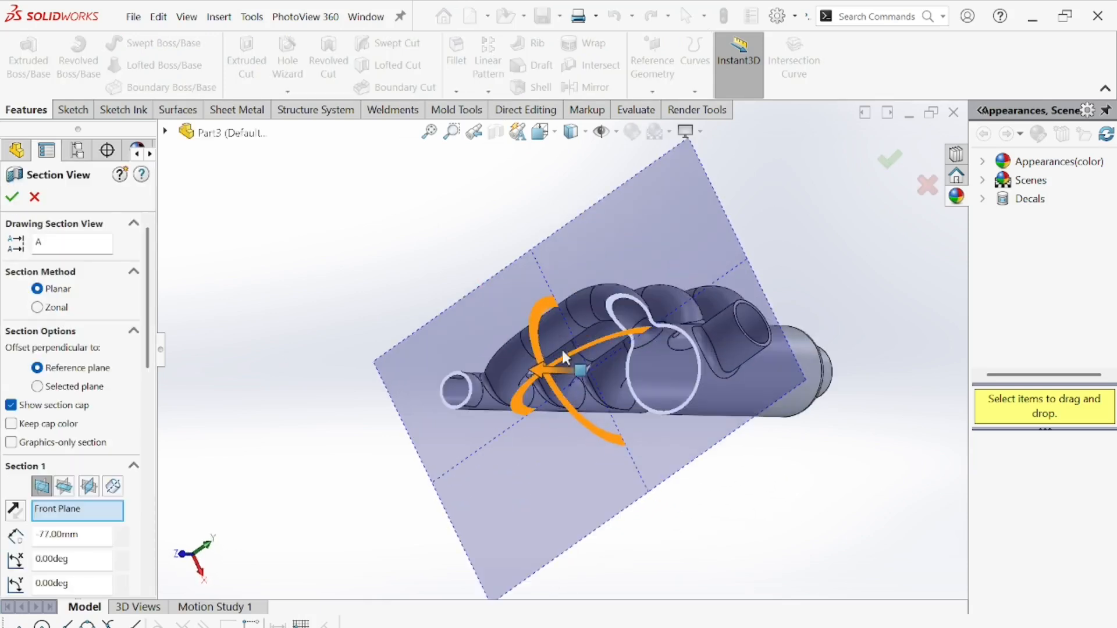
drag(546, 381, 408, 368)
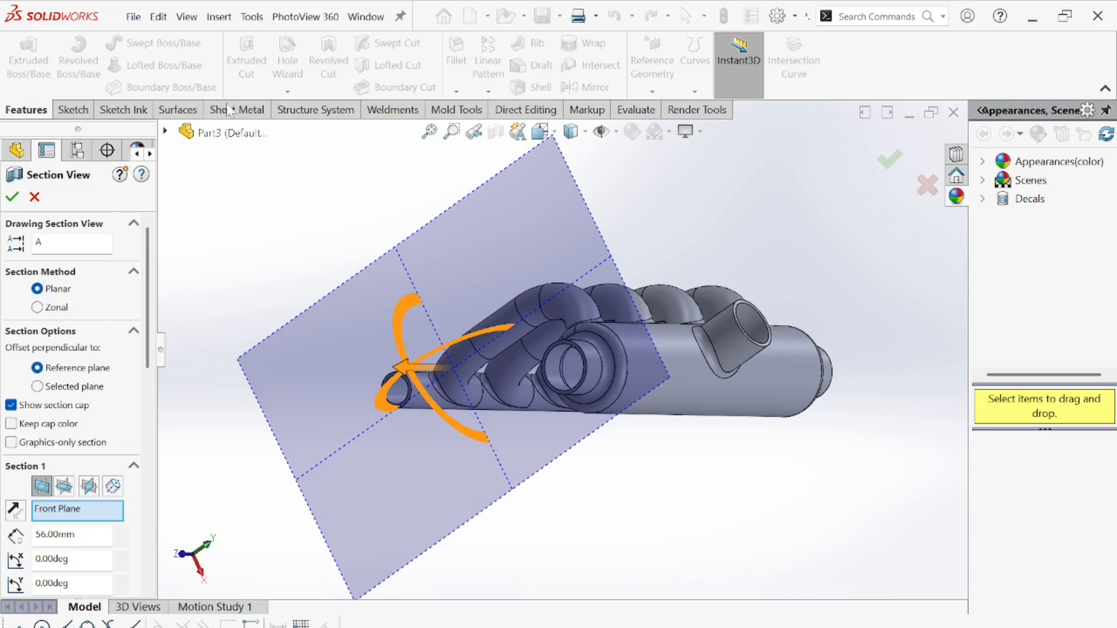
click(33, 193)
scroll(401, 274, up, 5)
middle_drag(558, 375, 480, 230)
middle_drag(489, 359, 515, 474)
scroll(589, 389, down, 4)
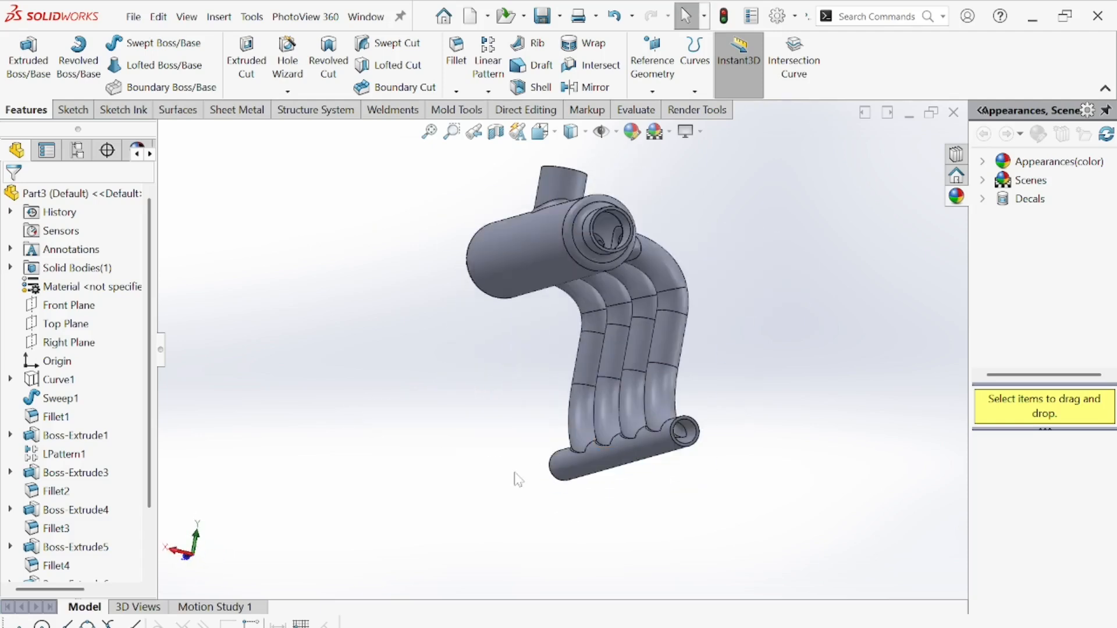
- Start a sketch on the ring-shaped end face of the lower horizontal tube and convert the face outline into sketch entities
scroll(582, 349, up, 4)
middle_drag(581, 355, 555, 461)
scroll(553, 418, down, 4)
scroll(585, 393, down, 5)
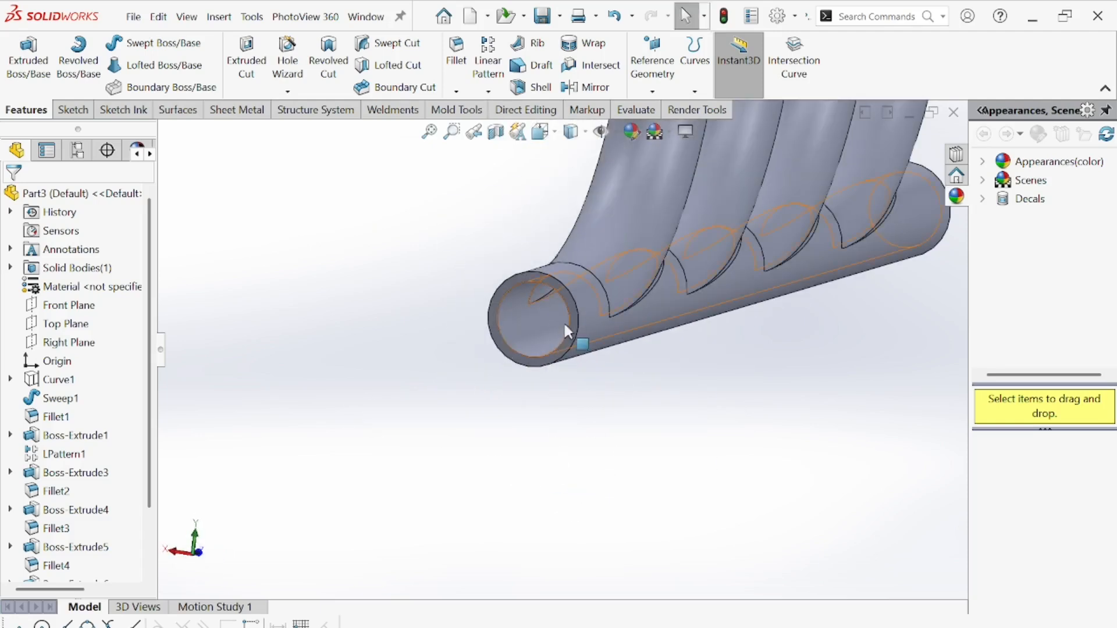
click(570, 303)
click(638, 269)
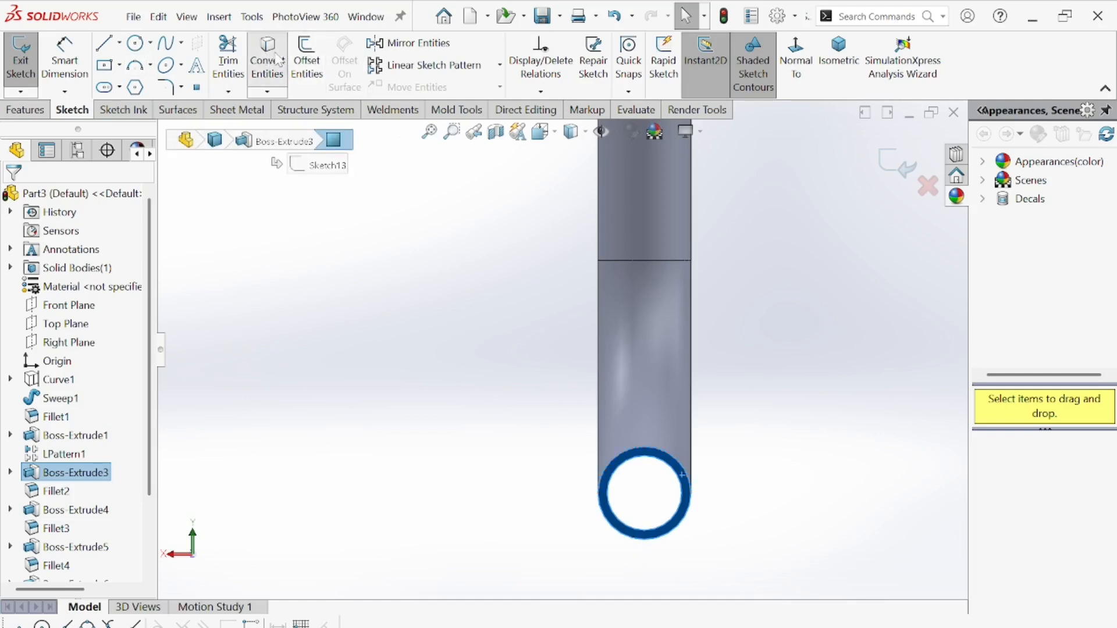
click(277, 58)
- Draw a circle of about 13.7 mm radius concentric with the tube end and view the sketch straight on
scroll(640, 472, down, 4)
scroll(628, 456, up, 5)
scroll(640, 471, down, 2)
mouse_move(497, 316)
middle_down()
mouse_move(609, 371)
mouse_move(591, 369)
mouse_move(664, 330)
mouse_move(727, 355)
middle_up()
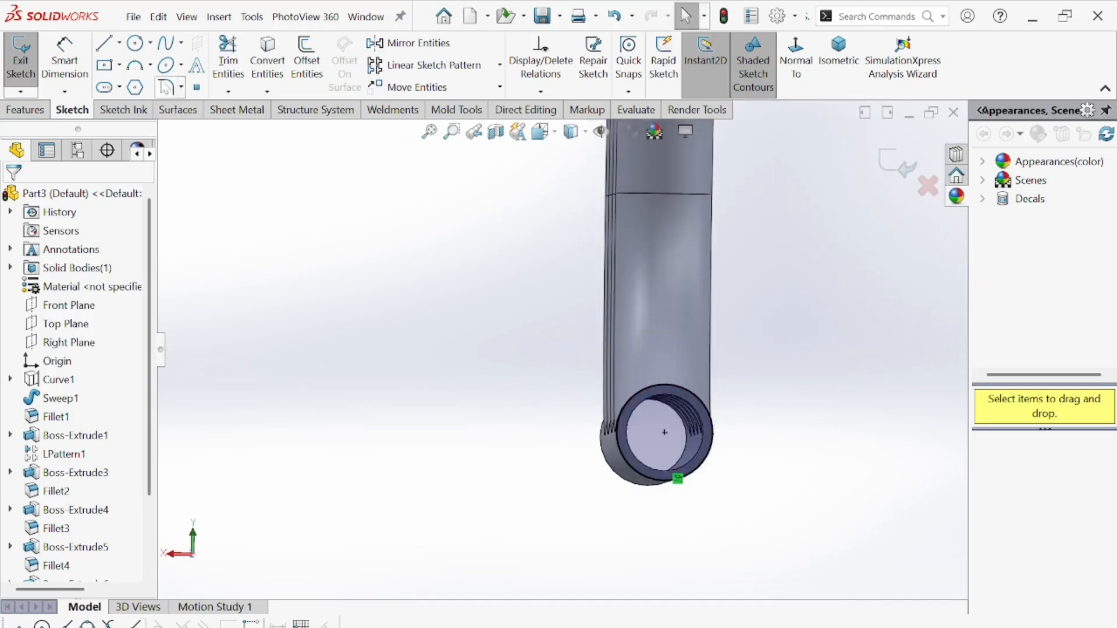
click(665, 433)
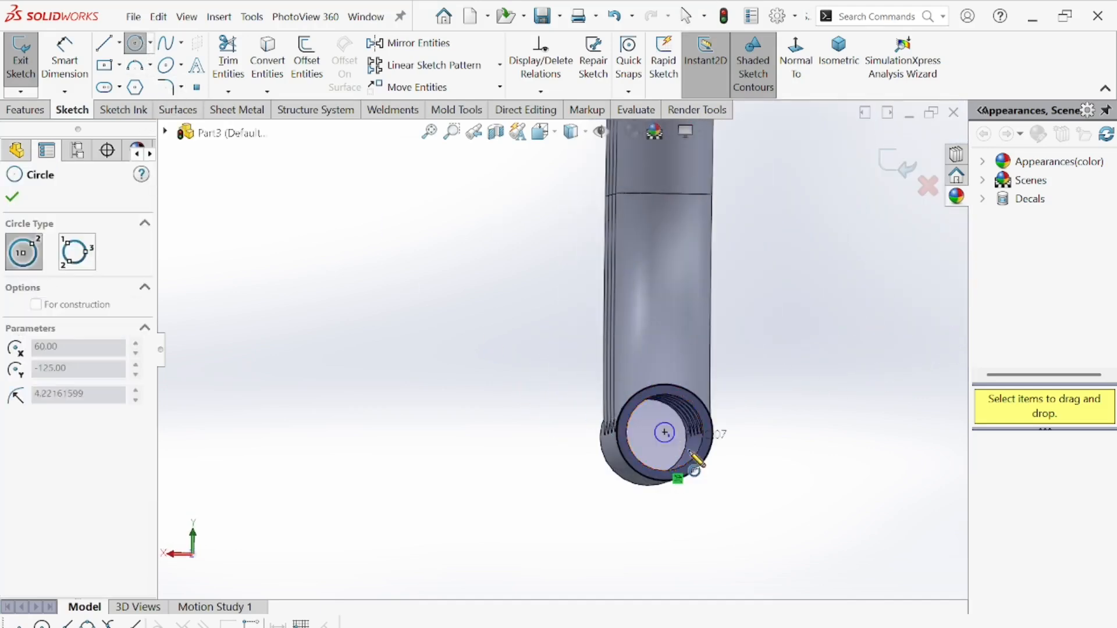
click(721, 474)
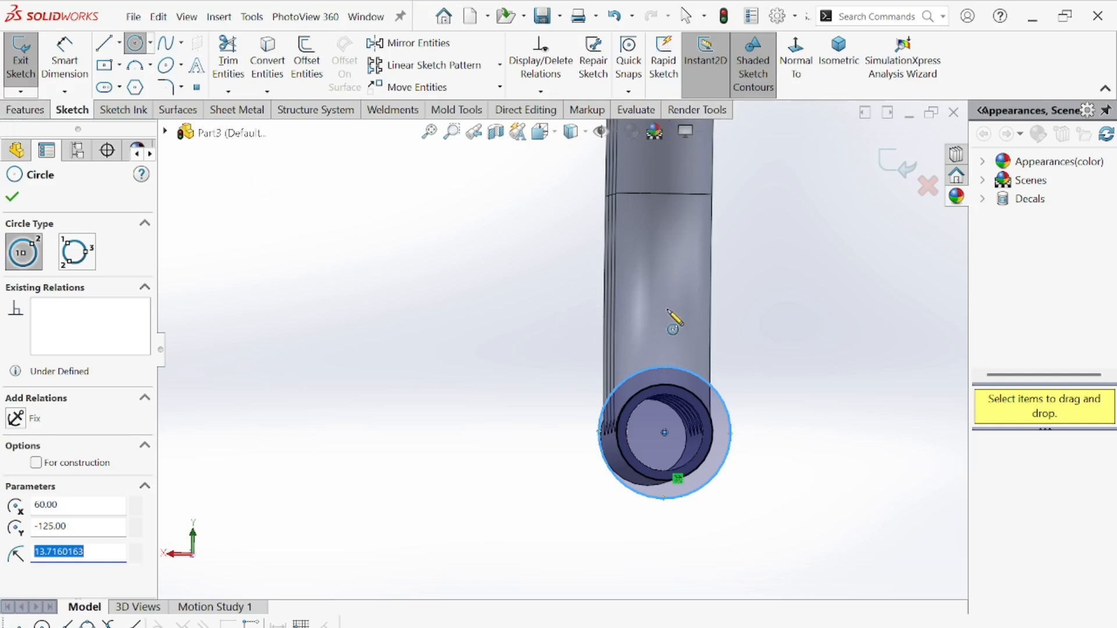
click(795, 50)
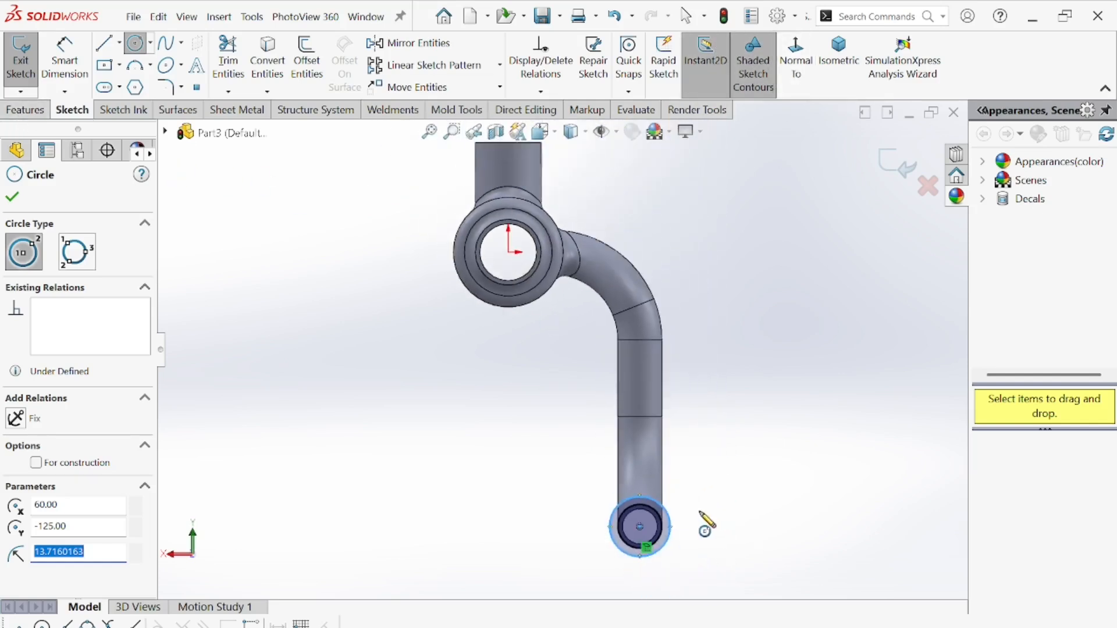
- Dimension the large circle around the tube end to a diameter of 30 mm
click(627, 480)
click(717, 501)
text(30)
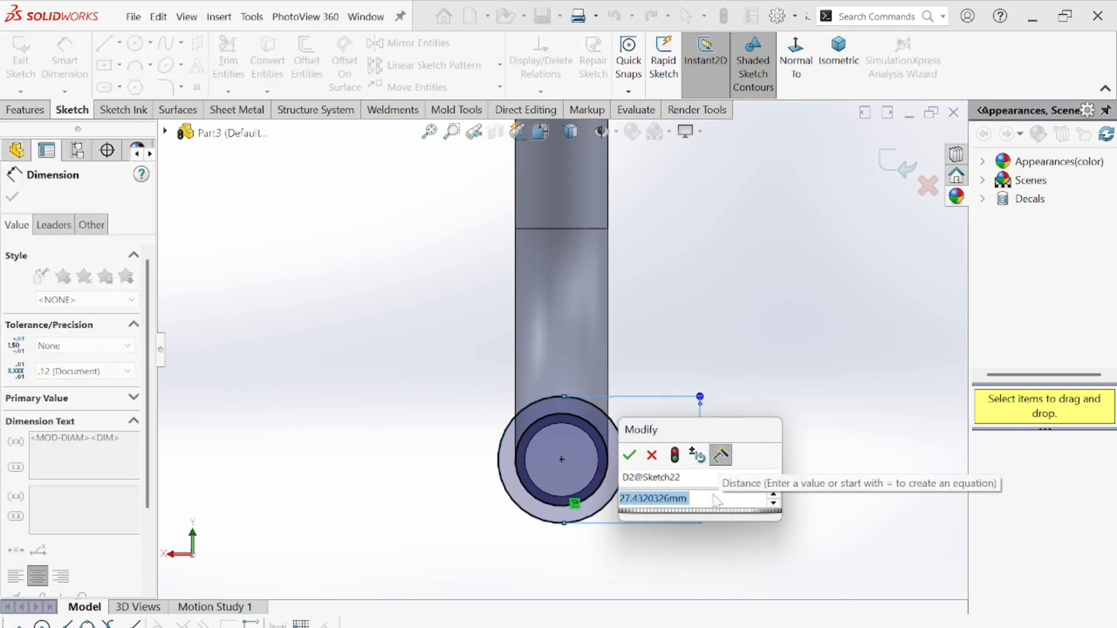
click(629, 454)
scroll(571, 455, down, 2)
scroll(571, 455, up, 2)
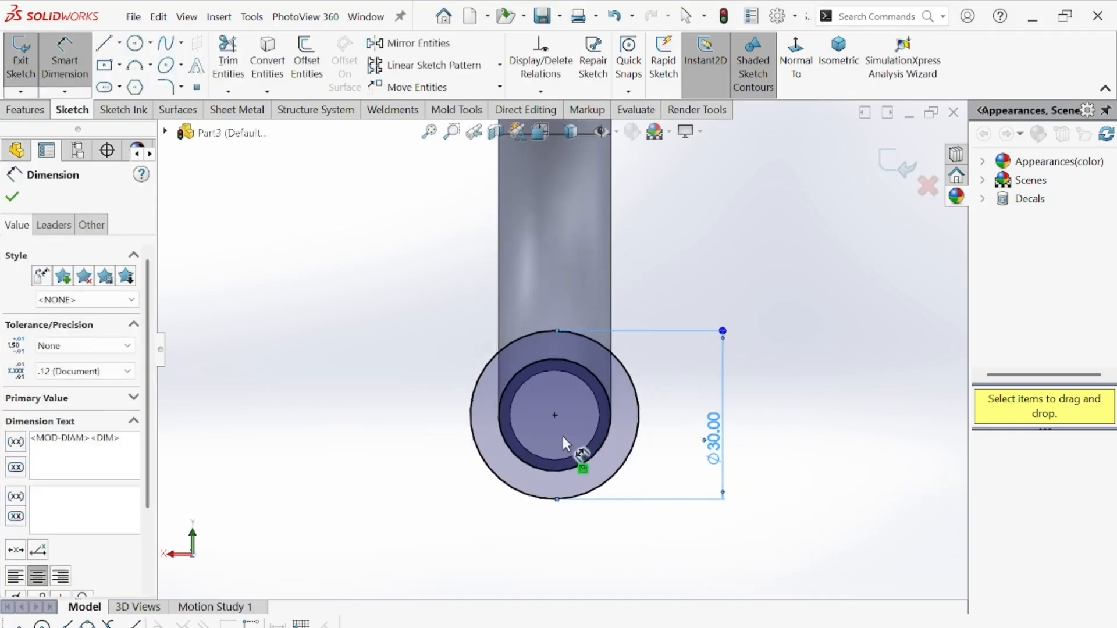
click(12, 197)
- Draw a slanted centerline about 29 mm long from the circle's centre up and to the left, beyond the circle
click(119, 43)
click(146, 85)
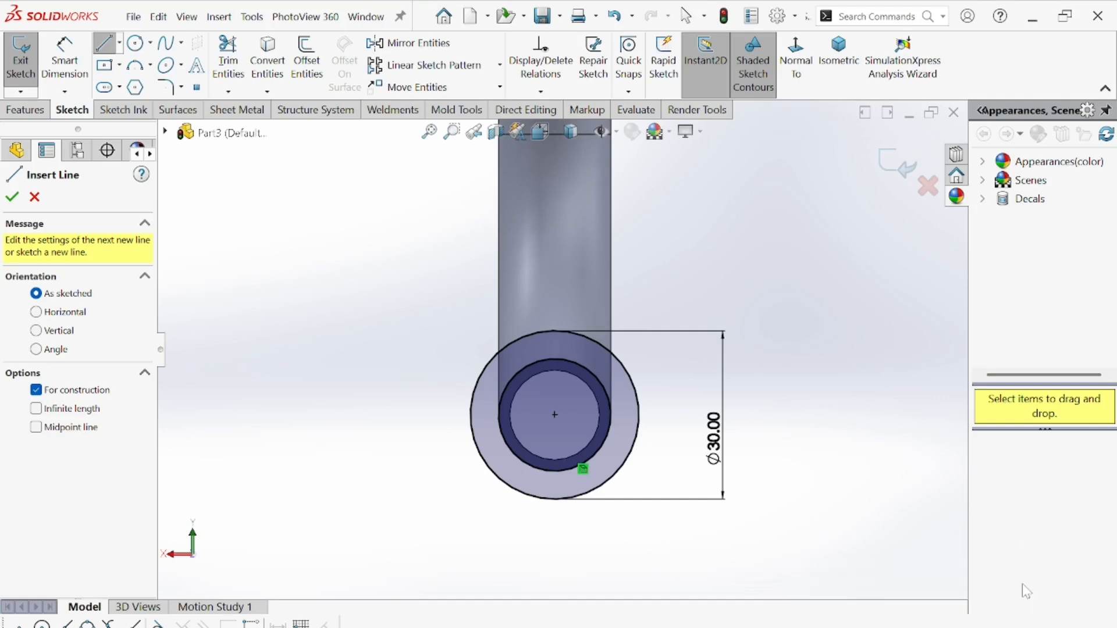
click(554, 415)
right_click(433, 339)
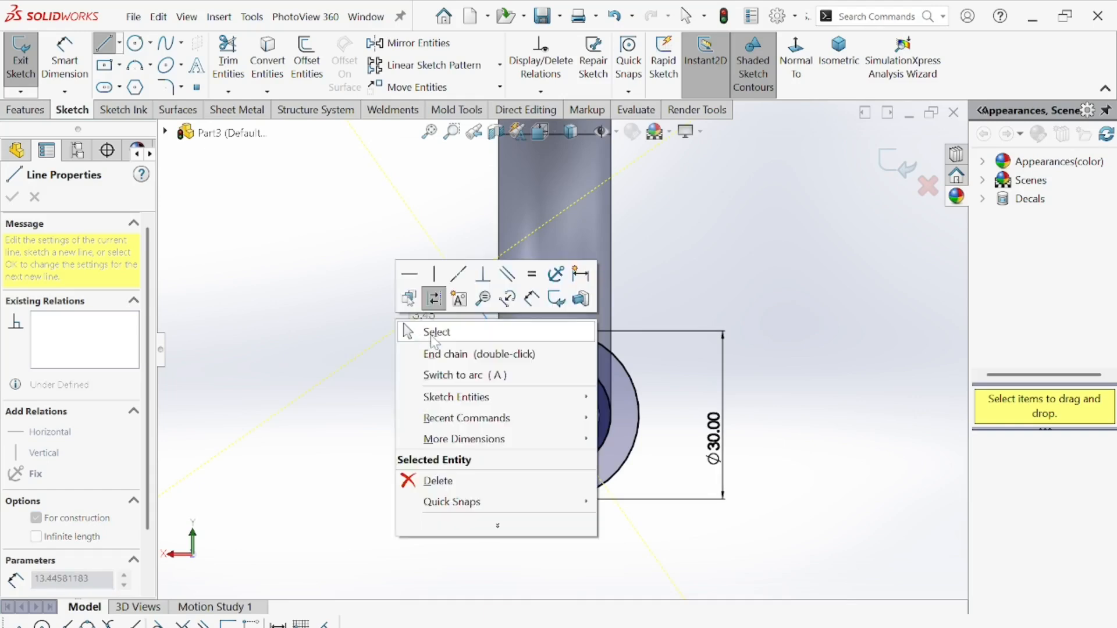
click(435, 332)
- Draw a horizontal construction line from the circle's centre to the left, ending outside the 30 mm circle
click(118, 42)
click(140, 67)
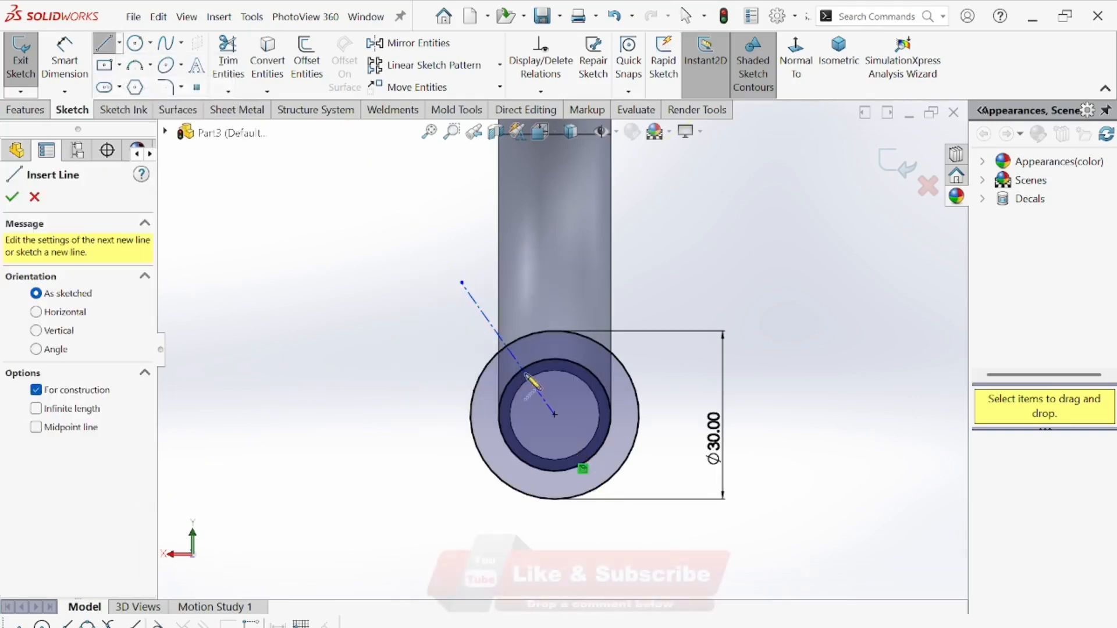
click(554, 415)
click(427, 414)
right_click(346, 232)
click(372, 301)
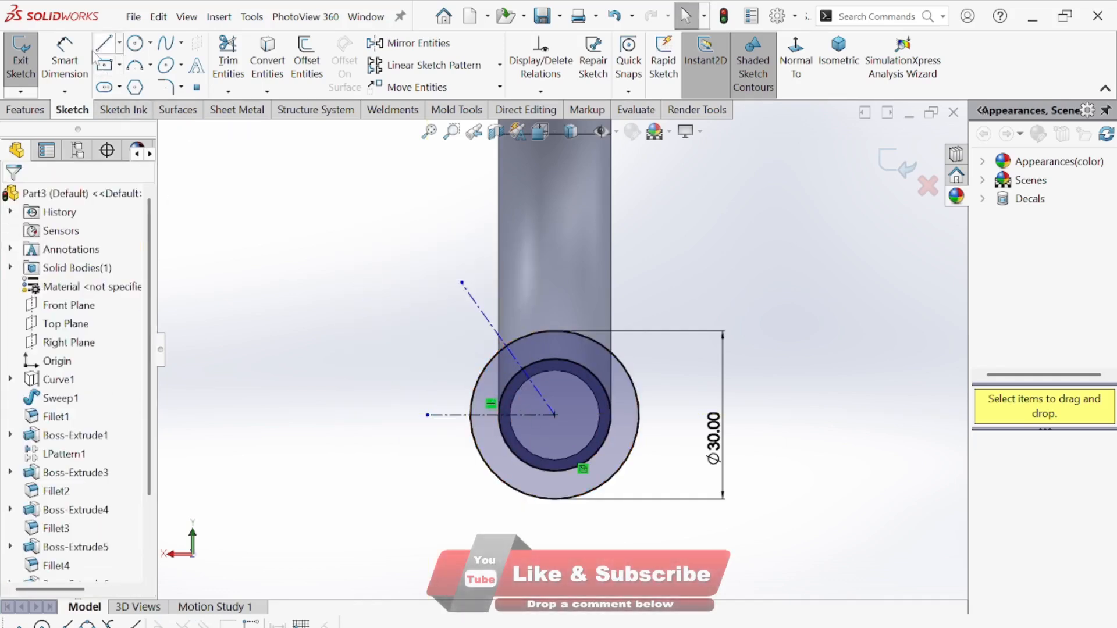
- Dimension the angle between the slanted and horizontal construction lines to 45°
click(75, 57)
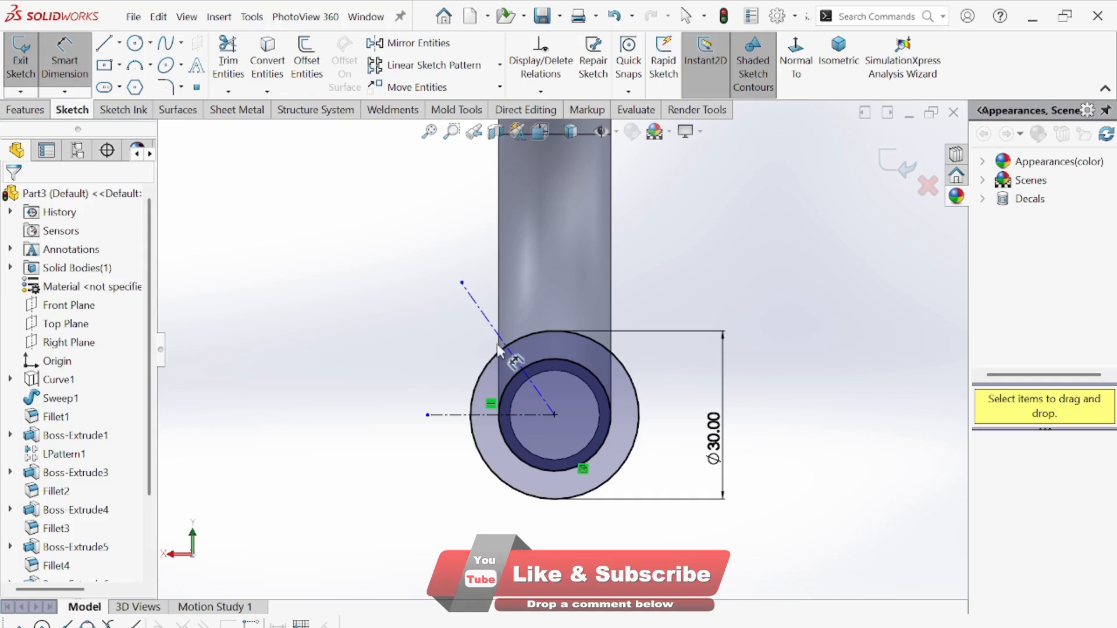
click(516, 357)
click(492, 414)
click(462, 389)
text(45)
key(Return)
scroll(456, 384, down, 2)
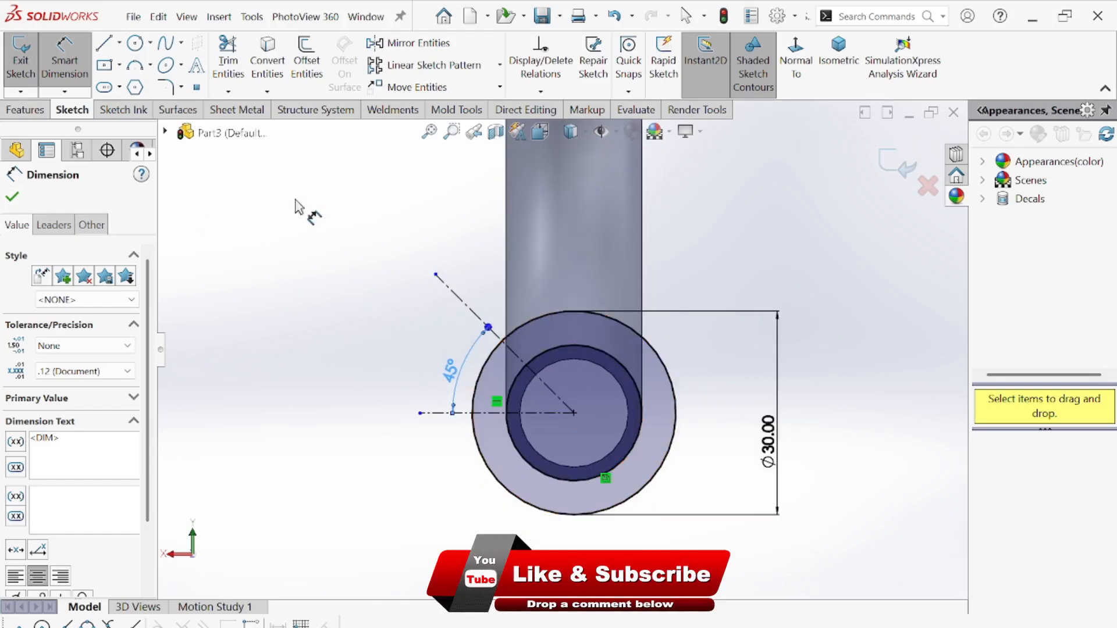
- Draw a second slanted centerline about 27 mm long from the circle's centre down and to the right, beyond the circle
click(119, 42)
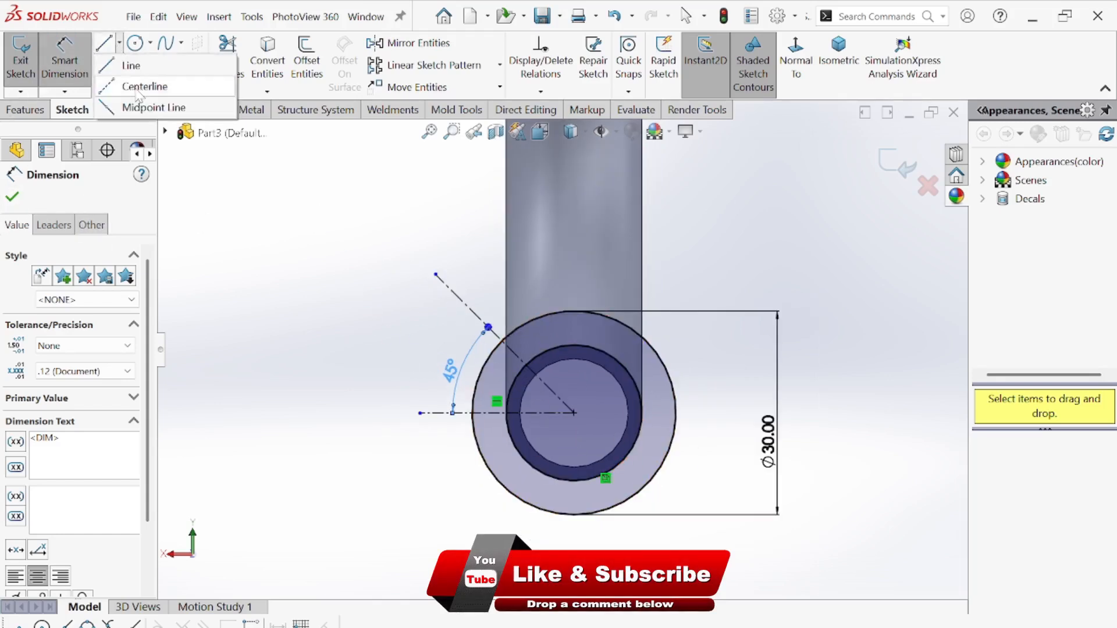
click(145, 85)
click(575, 413)
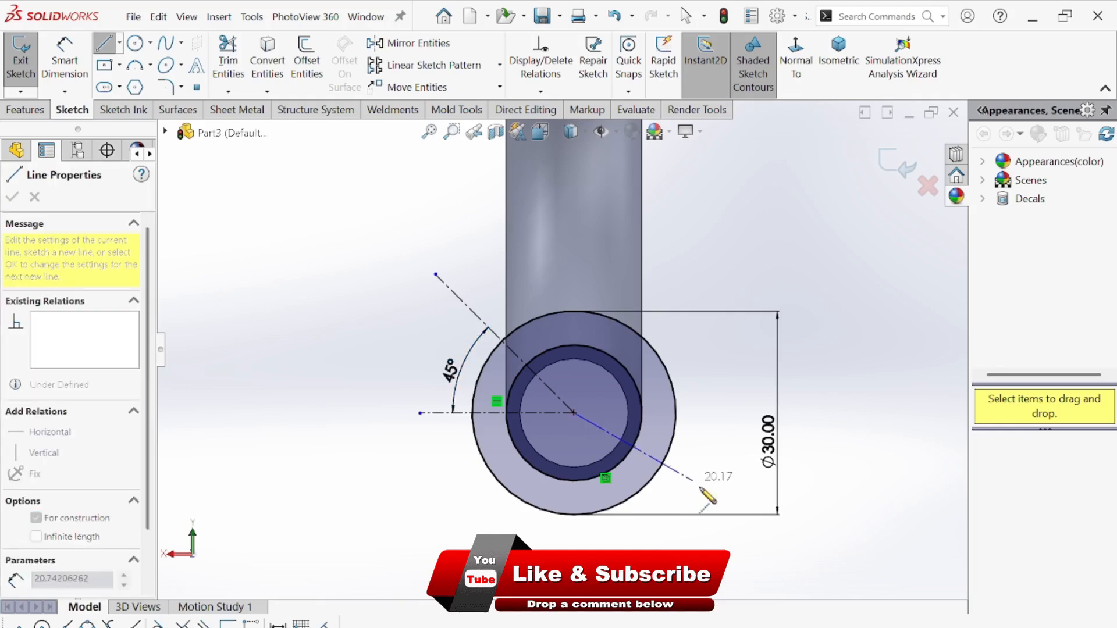
right_click(702, 541)
click(738, 429)
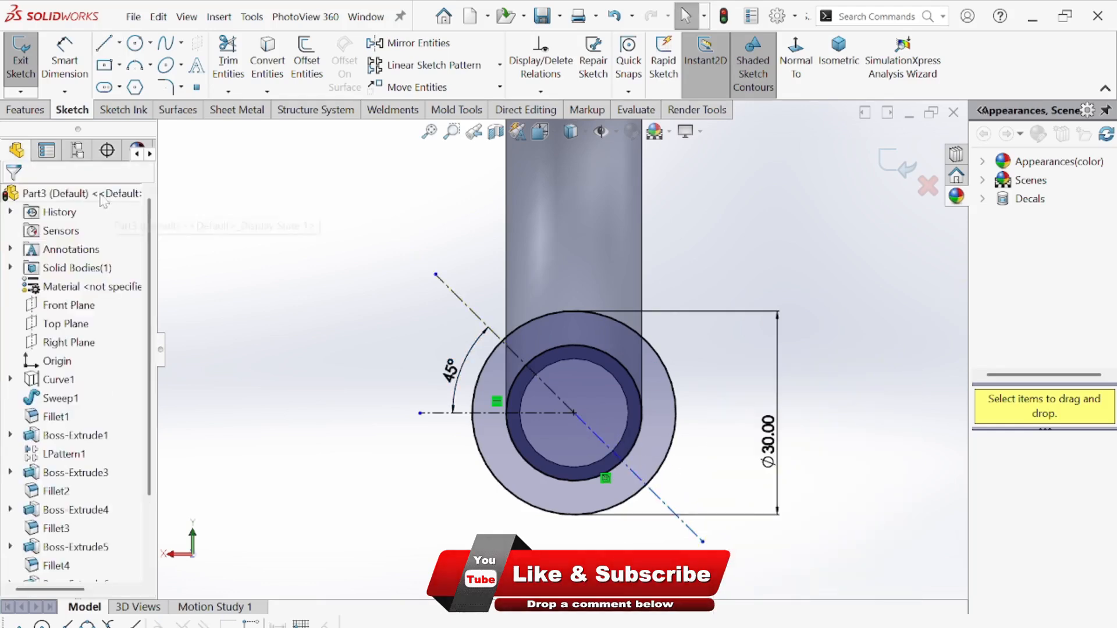
- Dimension the angle between the two slanted centerlines to 180°
click(65, 67)
click(556, 396)
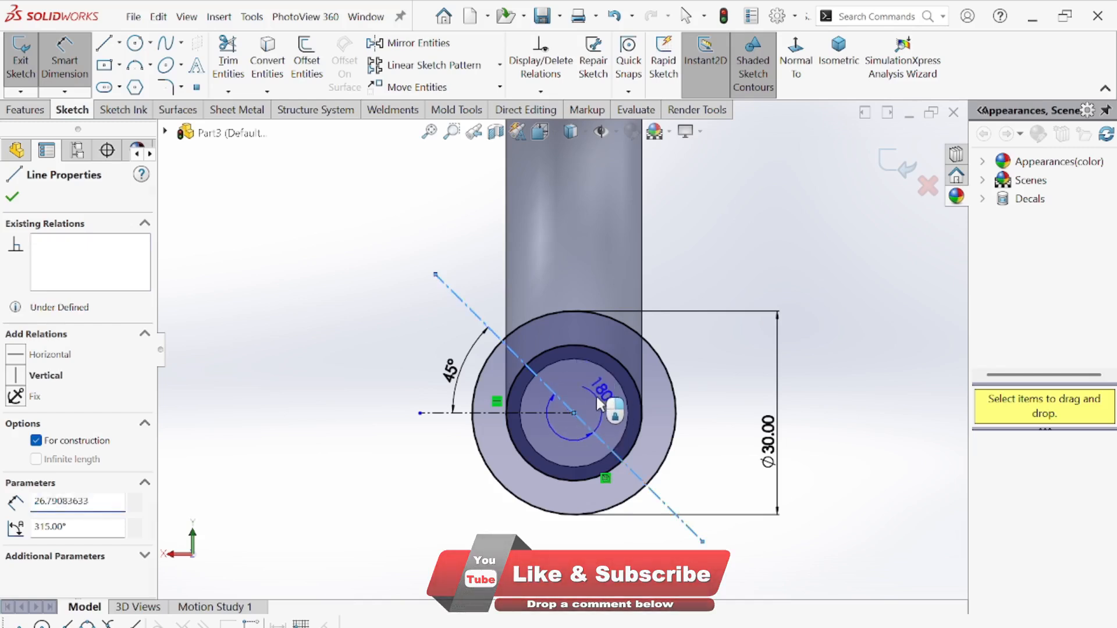
click(592, 427)
text(1)
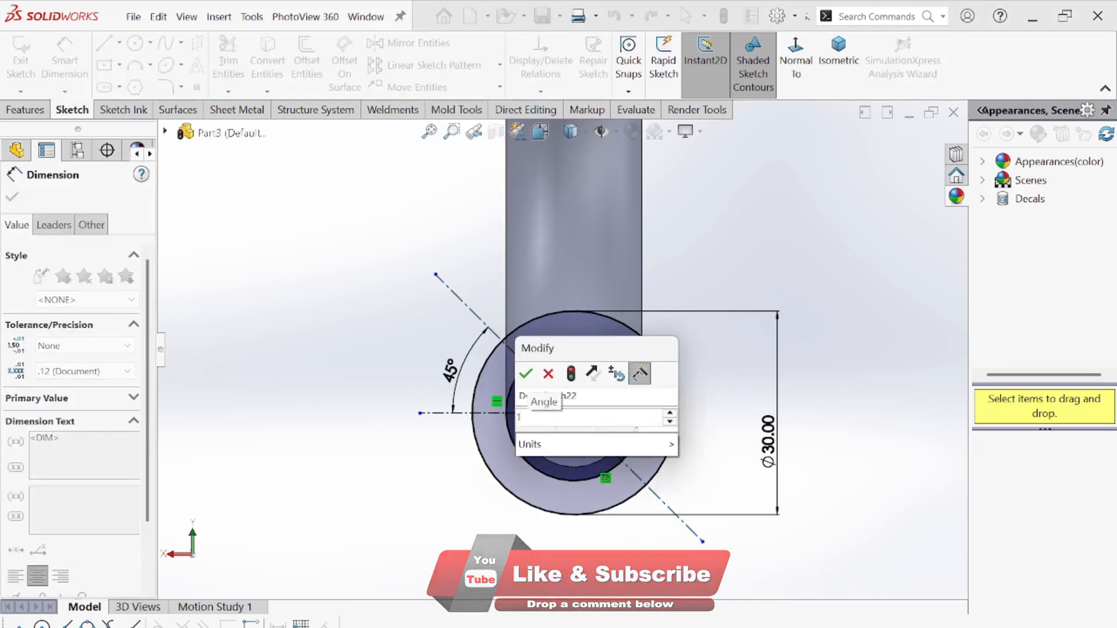
text(80)
key(Return)
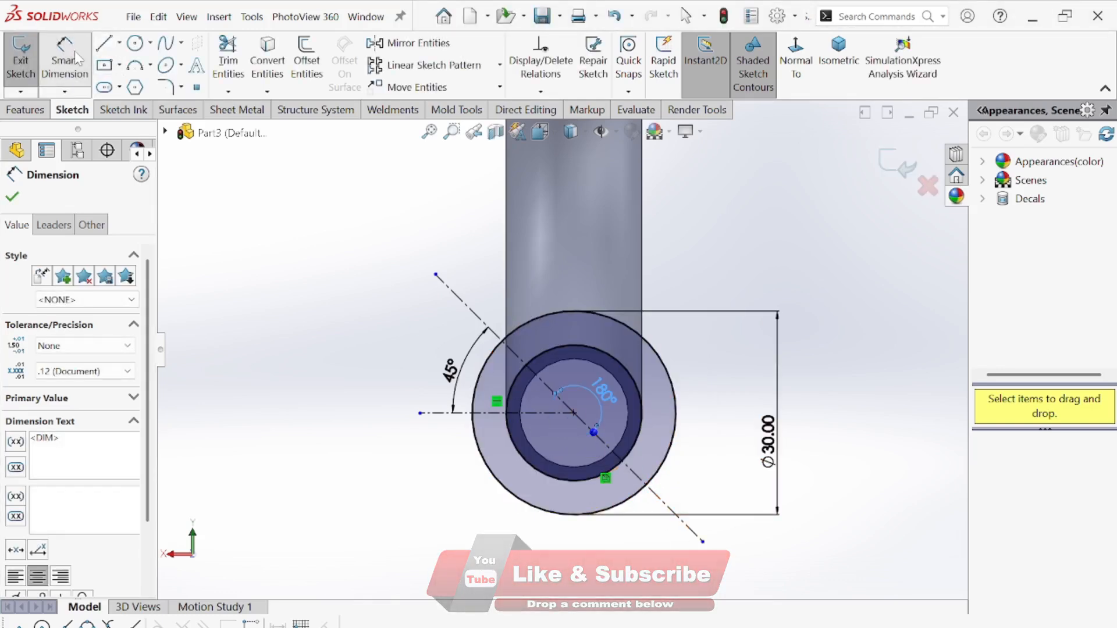
- Dimension the upper slanted centerline to a length of 20 mm
click(75, 50)
click(513, 351)
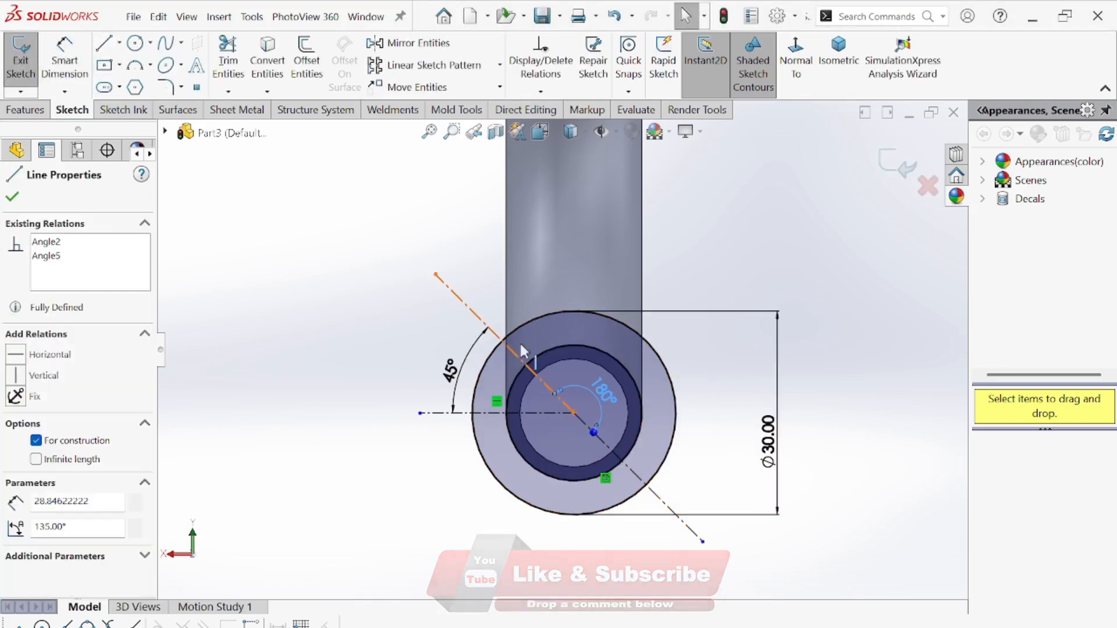
click(13, 197)
click(74, 51)
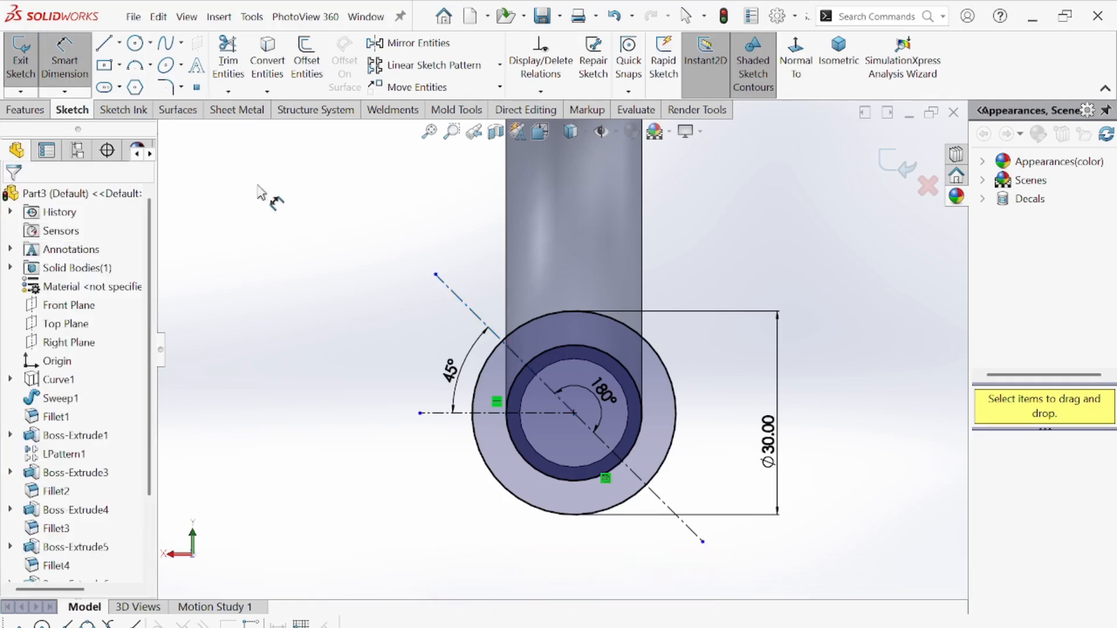
click(486, 326)
click(563, 314)
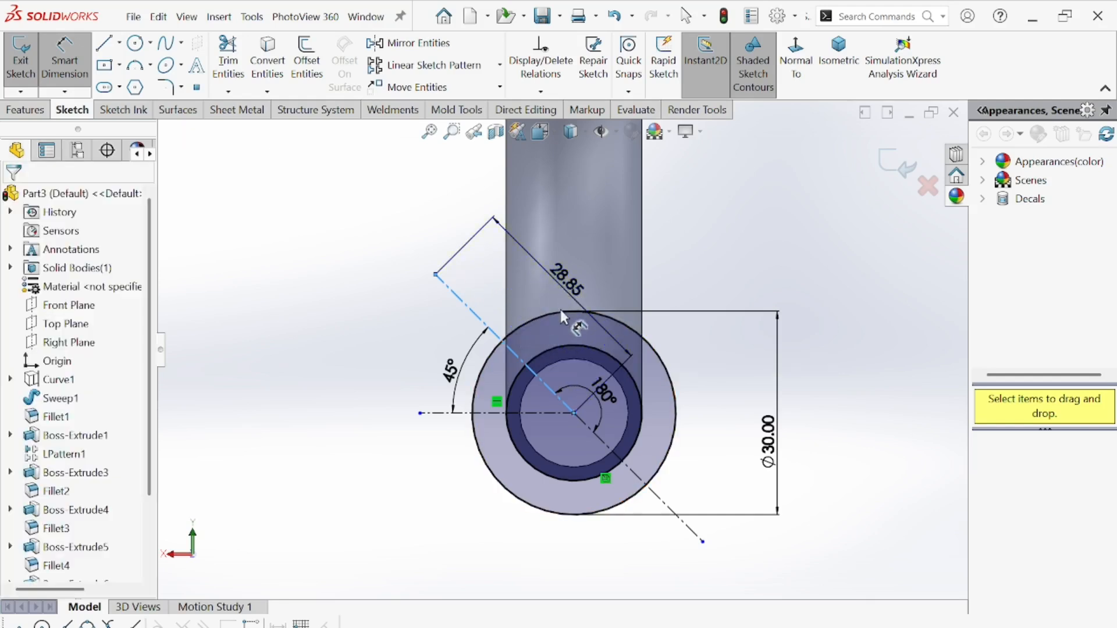
click(560, 309)
text(10)
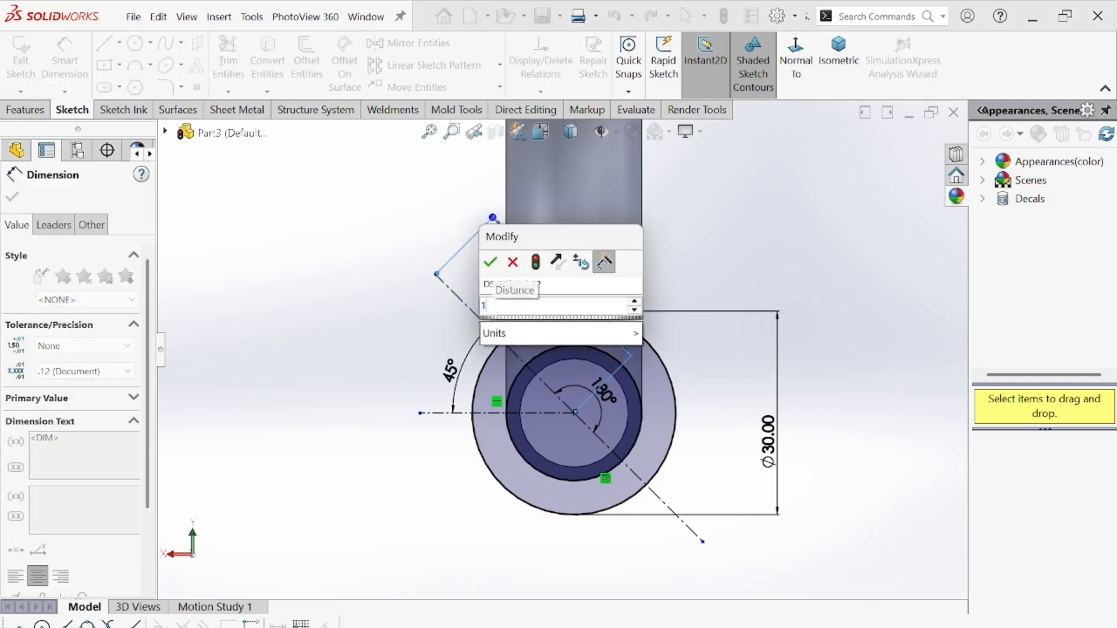
key(Return)
double_click(596, 319)
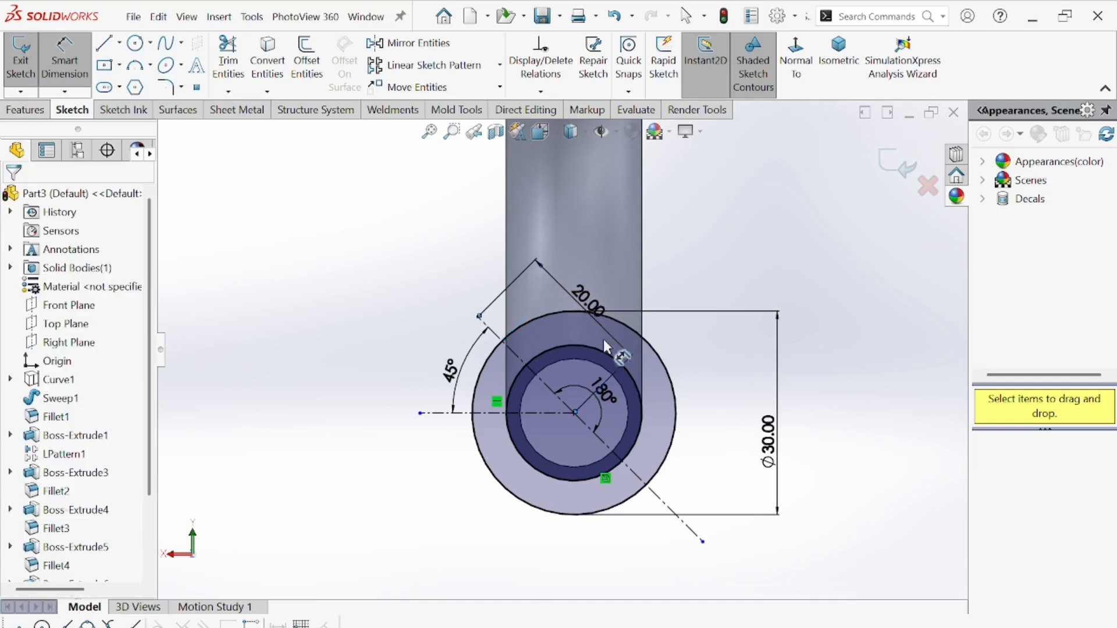
- Dimension the lower slanted centerline to a length of 20 mm
click(657, 498)
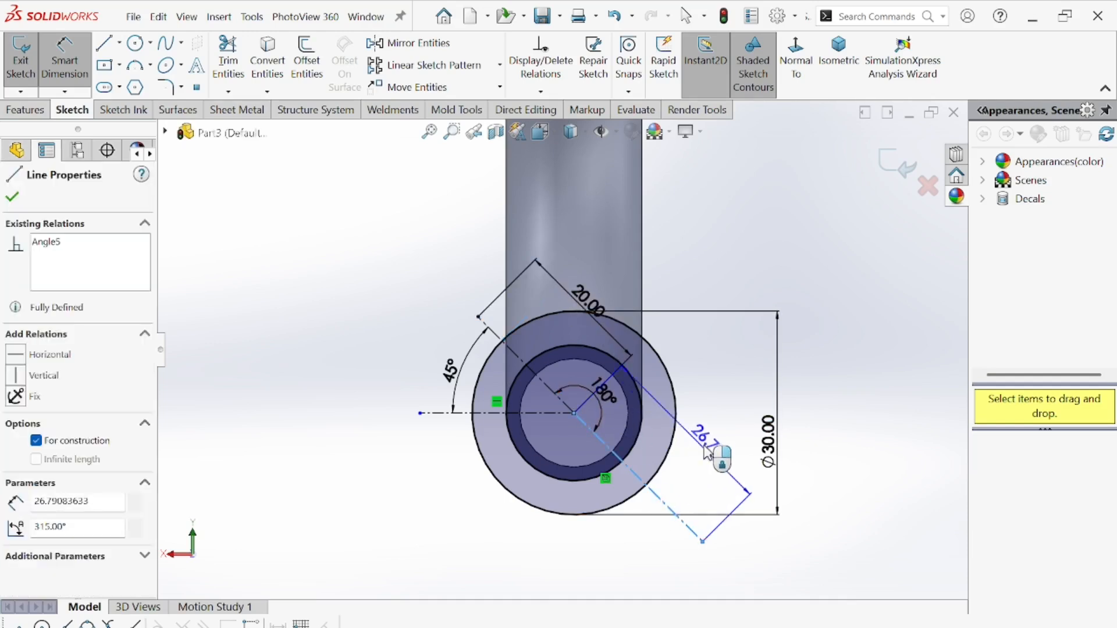
click(726, 406)
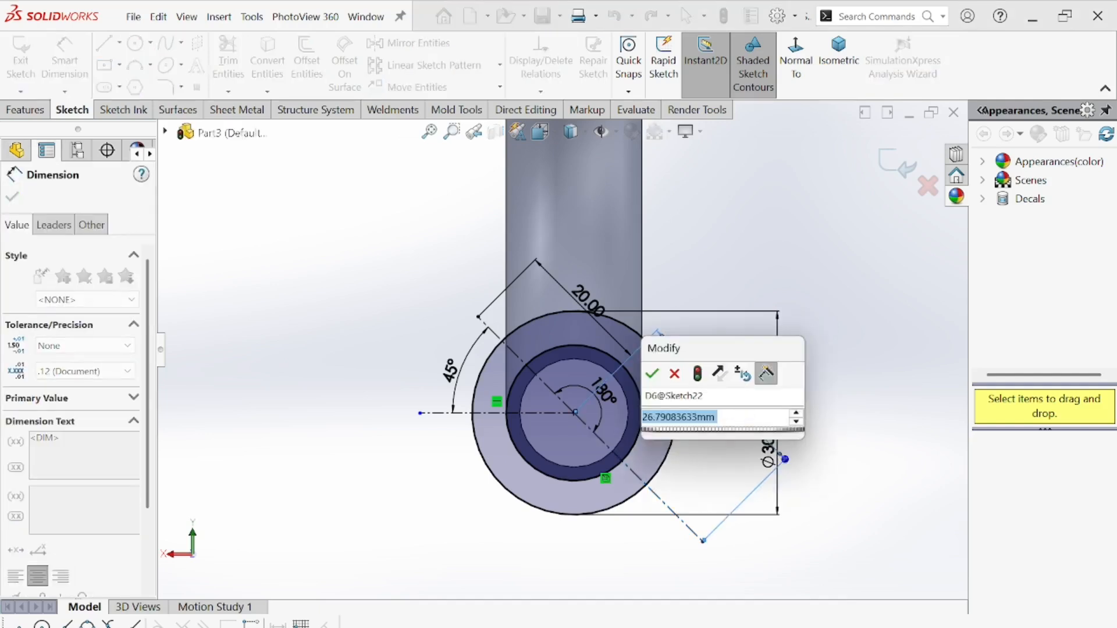
text(20)
key(Return)
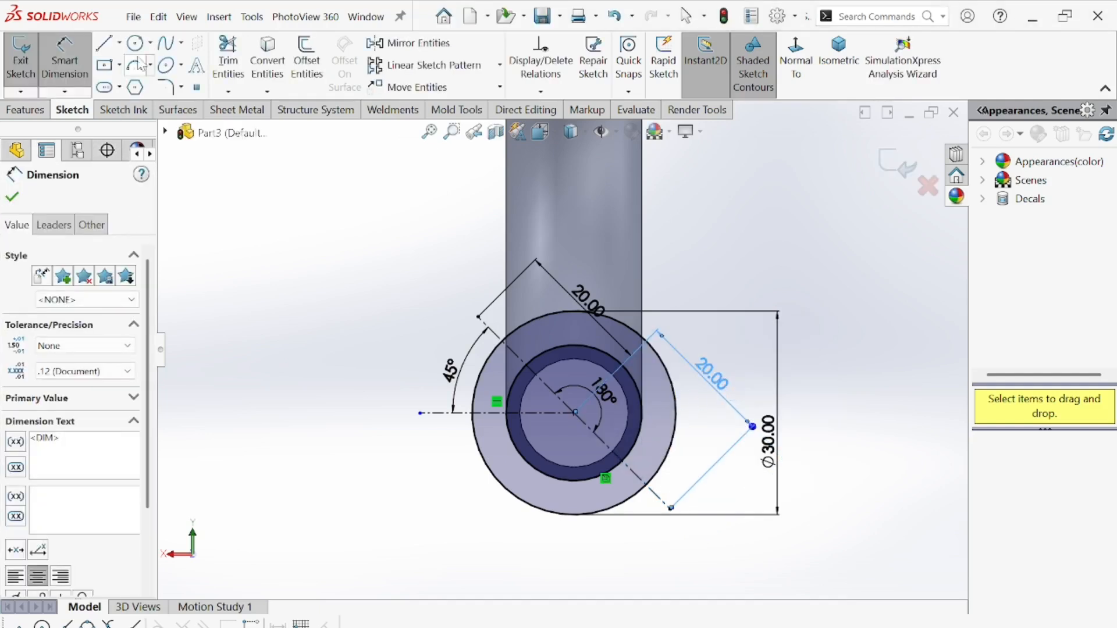
- Draw a small circle of about 3 mm radius at the outer endpoint of each slanted centerline
click(135, 42)
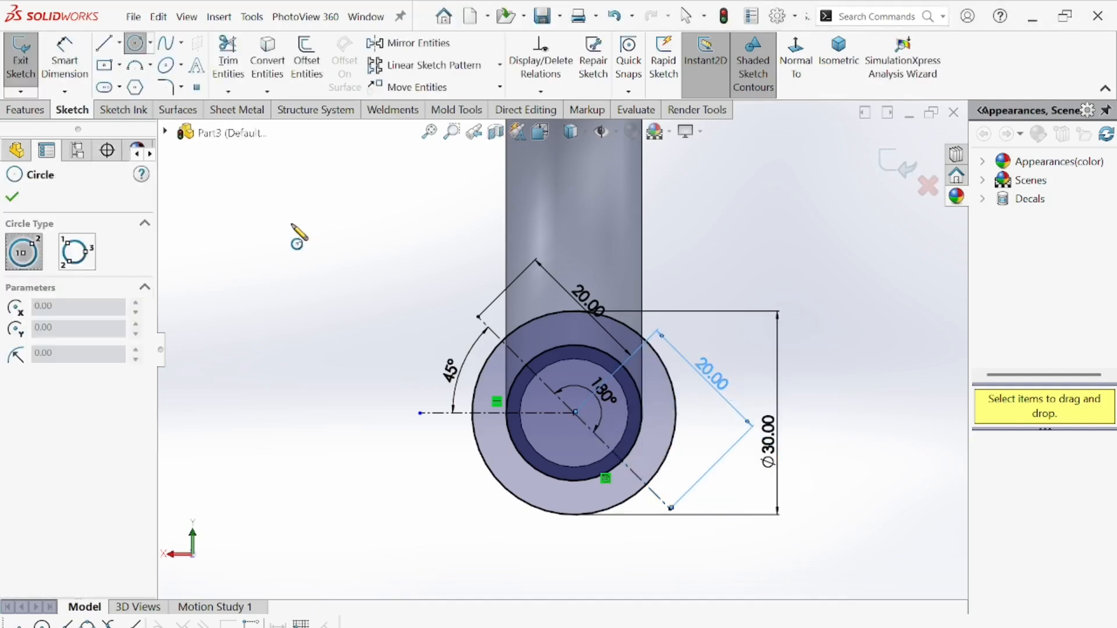
click(478, 317)
click(477, 297)
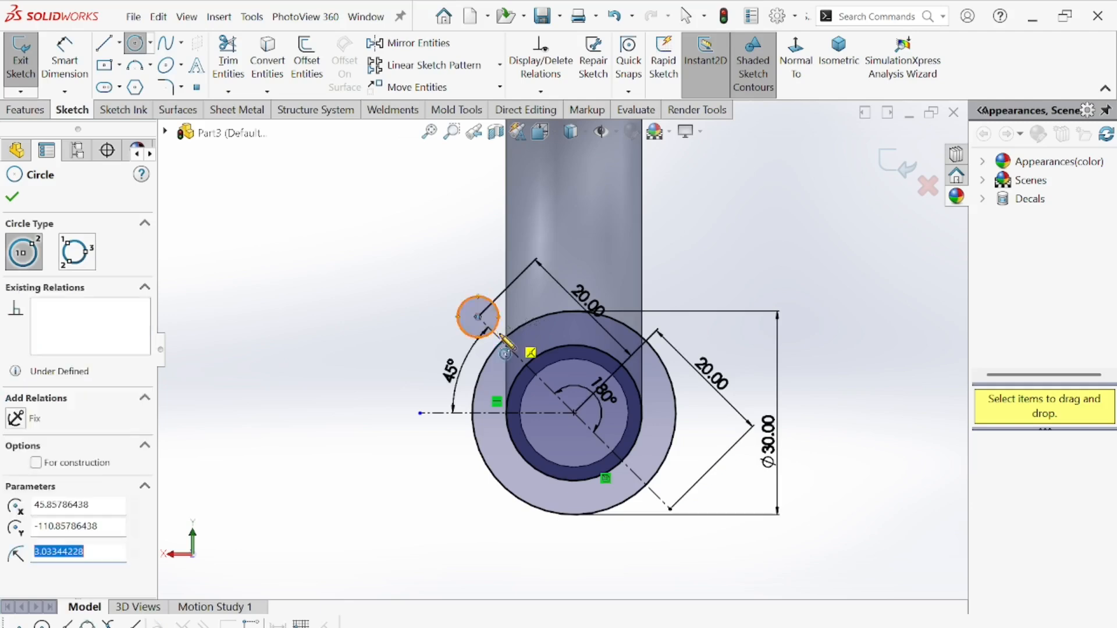
click(669, 509)
click(669, 529)
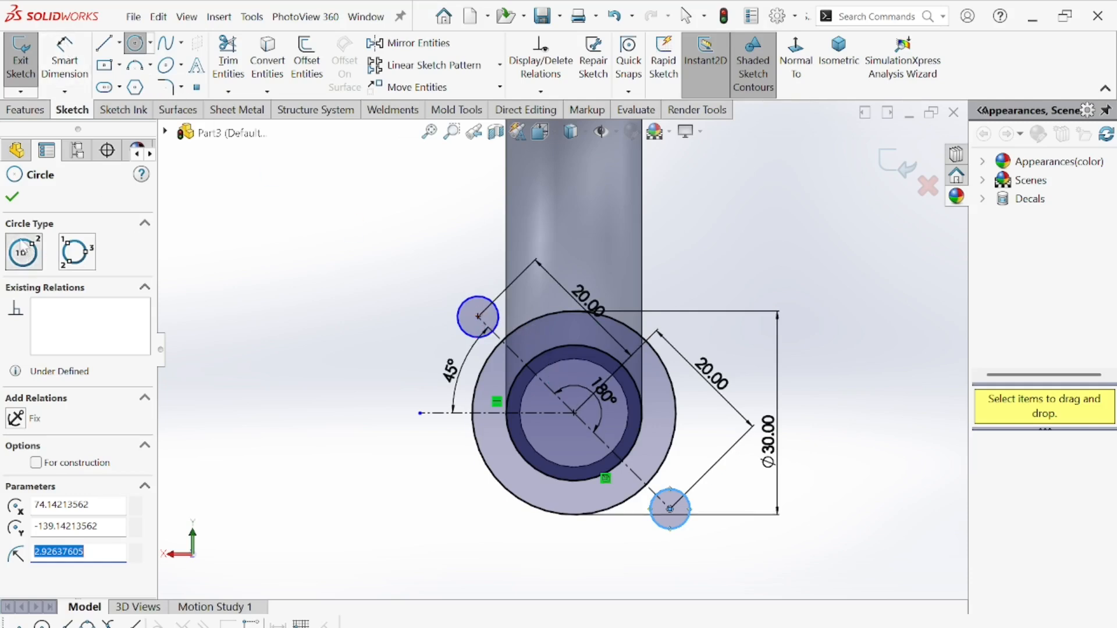
key(Escape)
- Apply an Equal relation to the two small circles
click(470, 342)
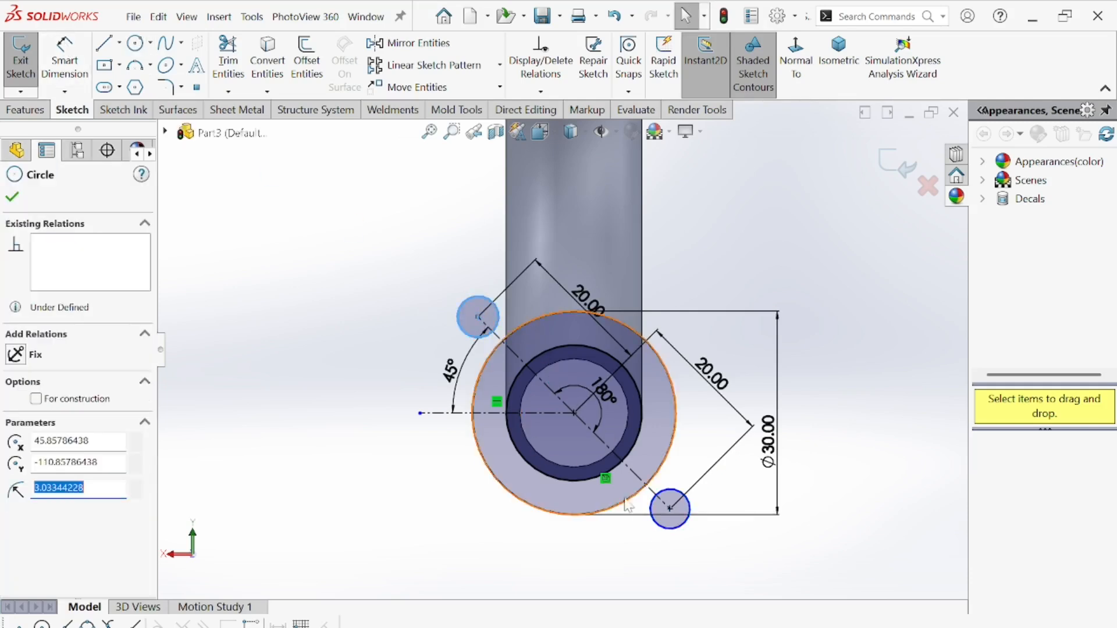
ctrl+click(670, 534)
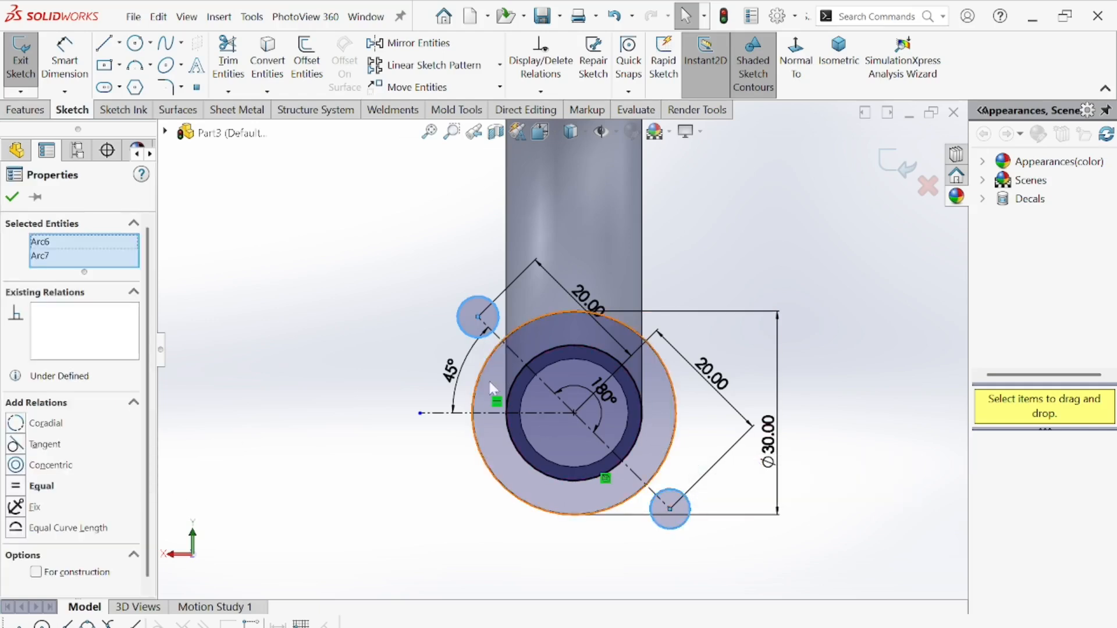
click(42, 487)
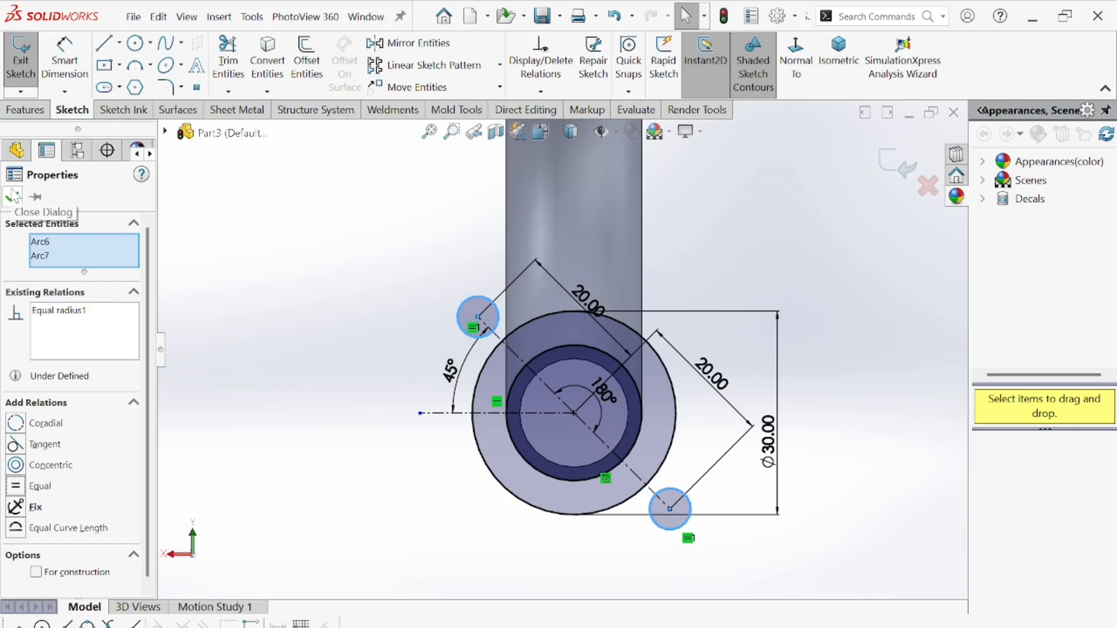
click(14, 198)
- Dimension the upper small circle to a diameter of 10 mm
click(75, 61)
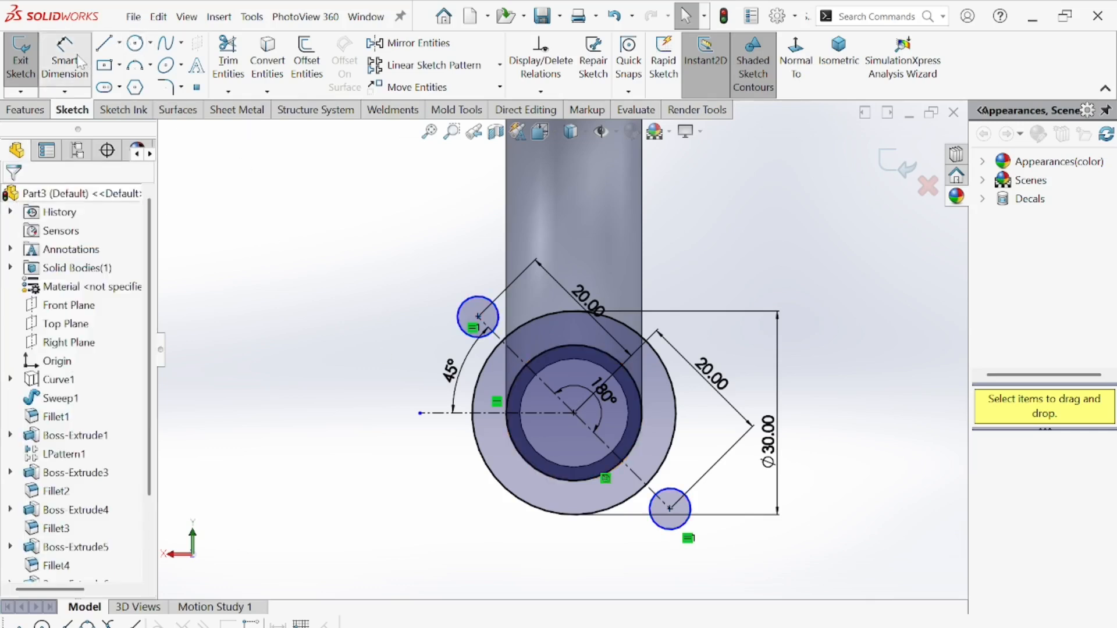
click(455, 320)
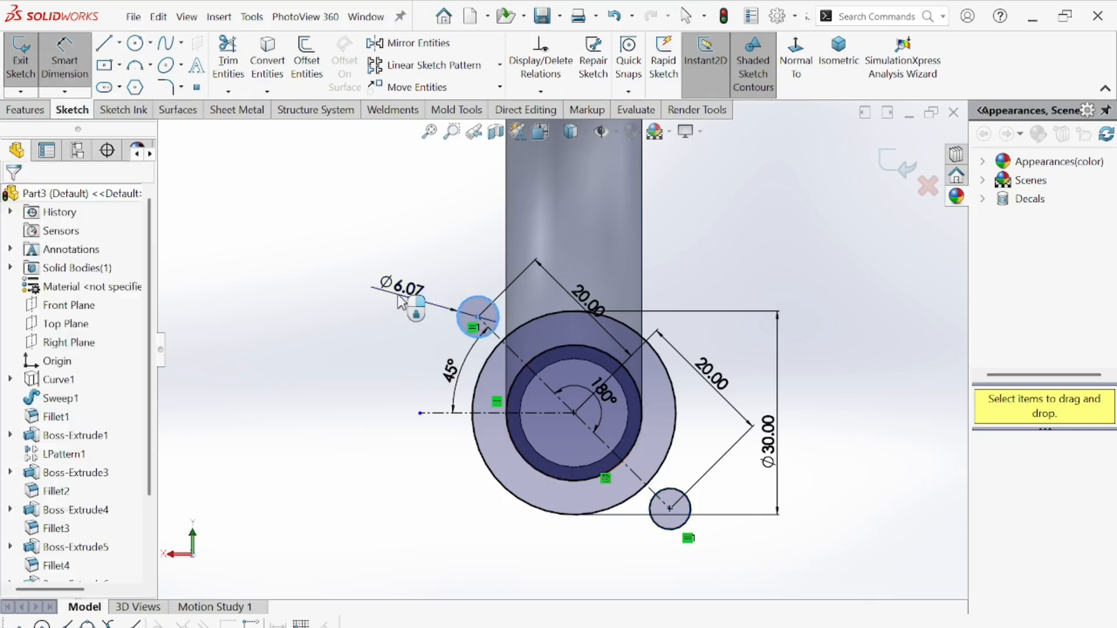
click(411, 288)
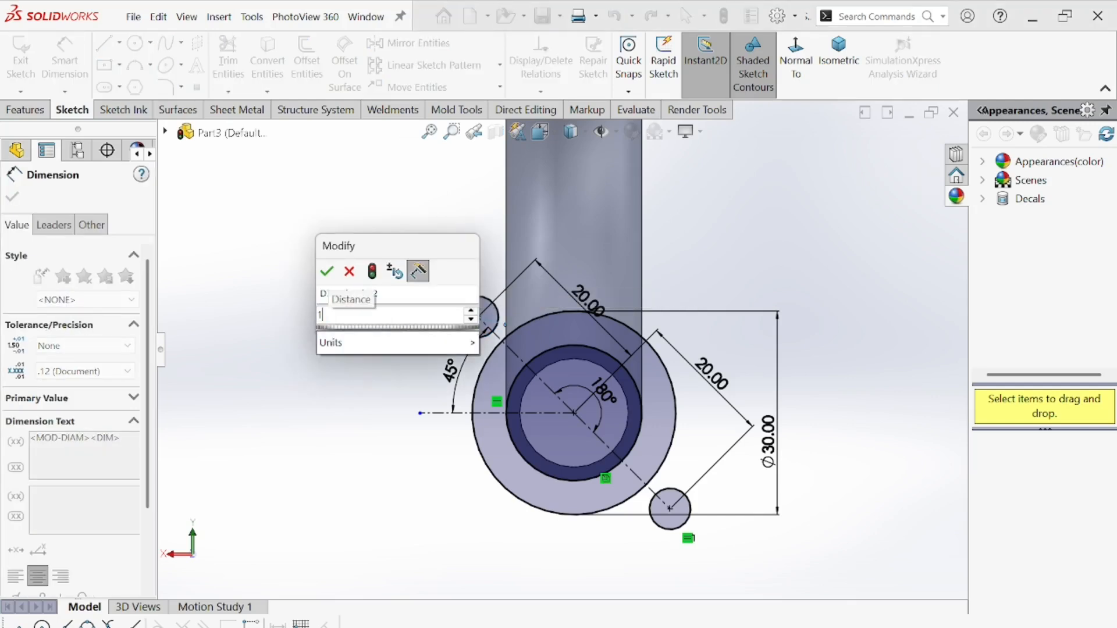
text(10)
key(Return)
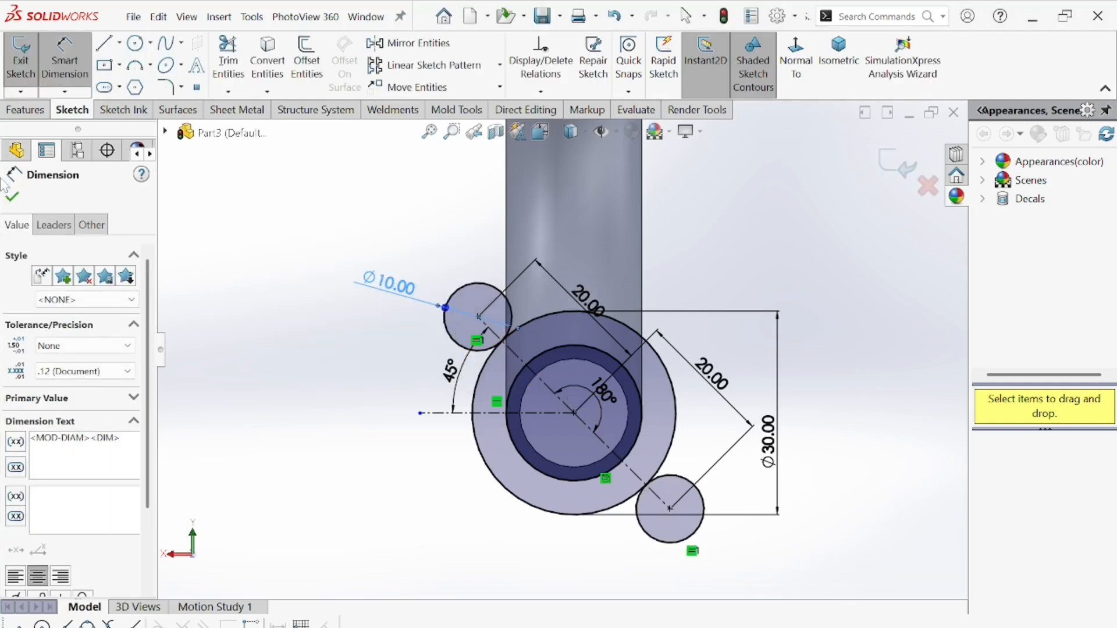
click(12, 196)
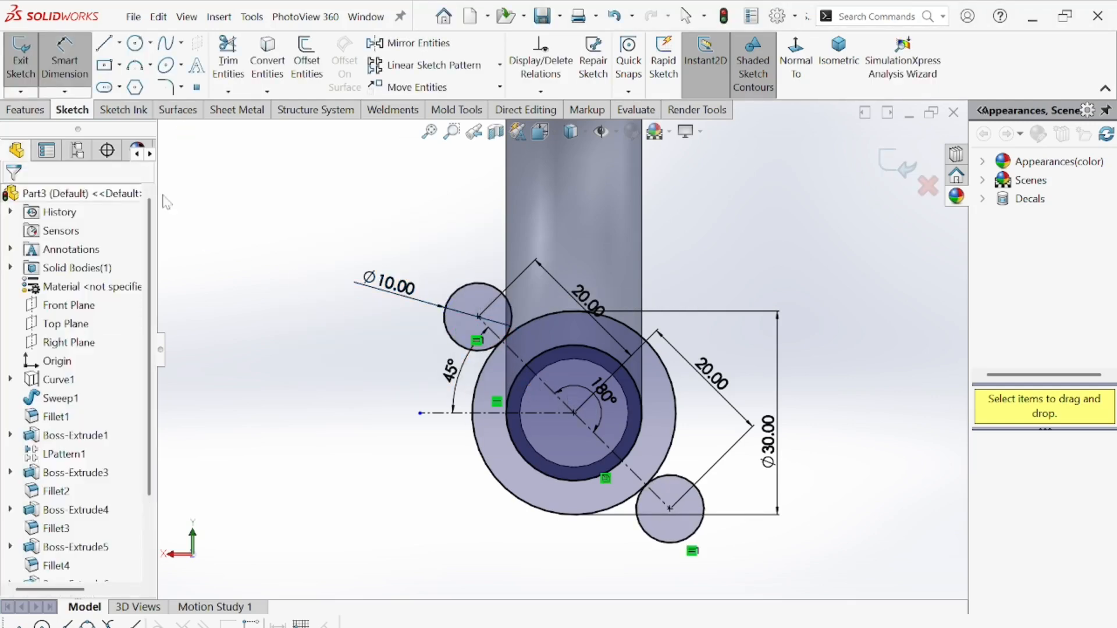
- Draw a line about 17.6 mm long from the top of the upper small circle to the top of the 30 mm circle
click(105, 43)
click(517, 300)
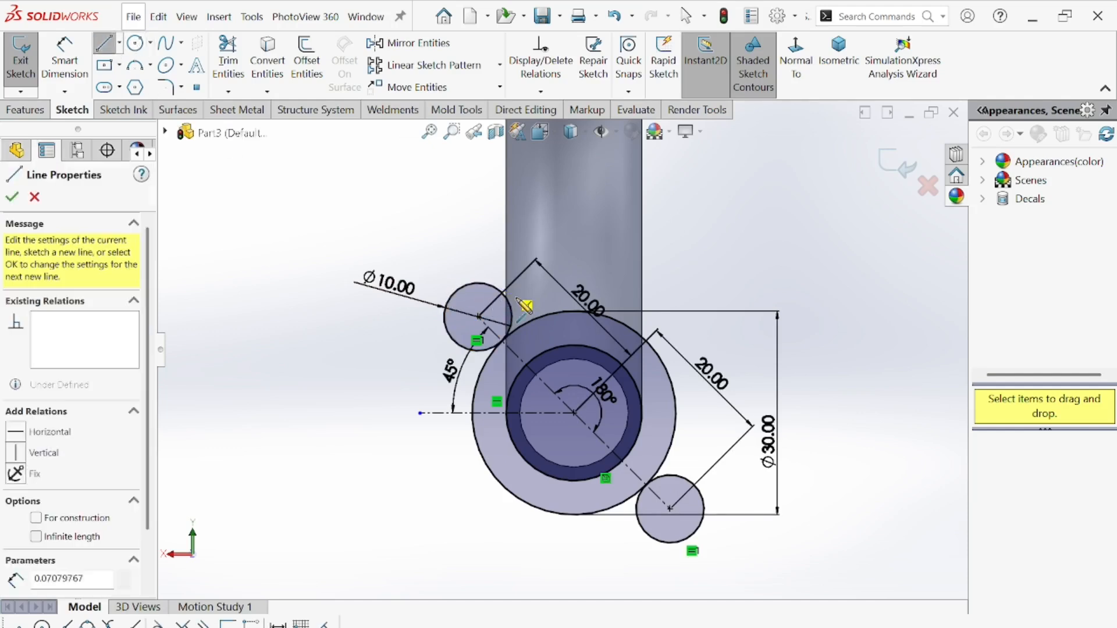
click(609, 316)
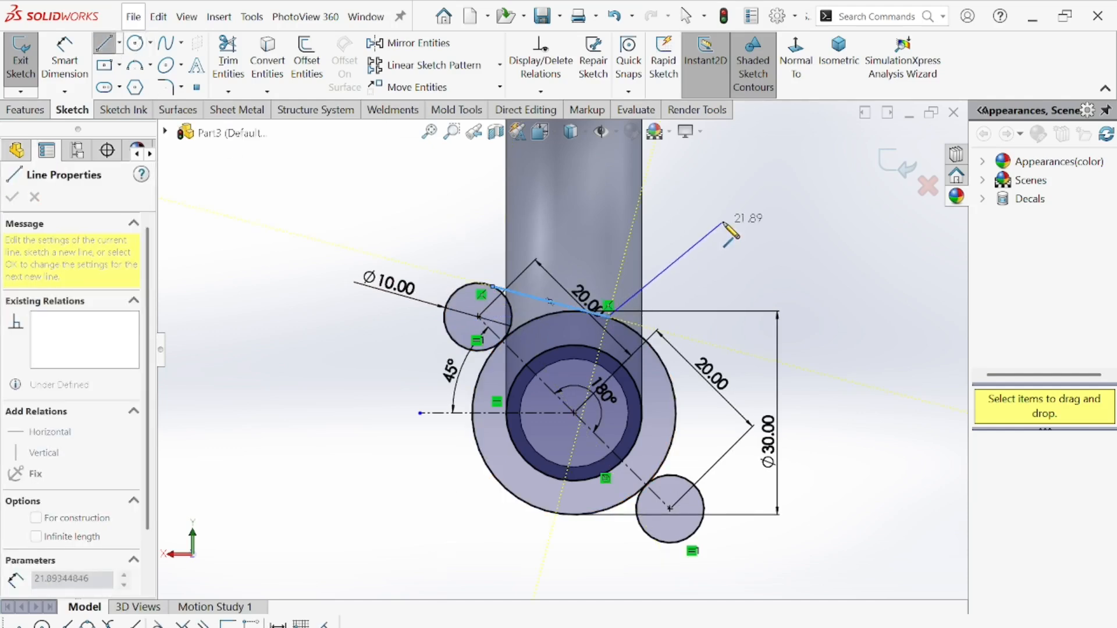
right_click(723, 222)
click(748, 234)
- Draw a tangent line from the underside of the lower small circle to the underside of the 30 mm circle
click(104, 43)
scroll(623, 538, down, 3)
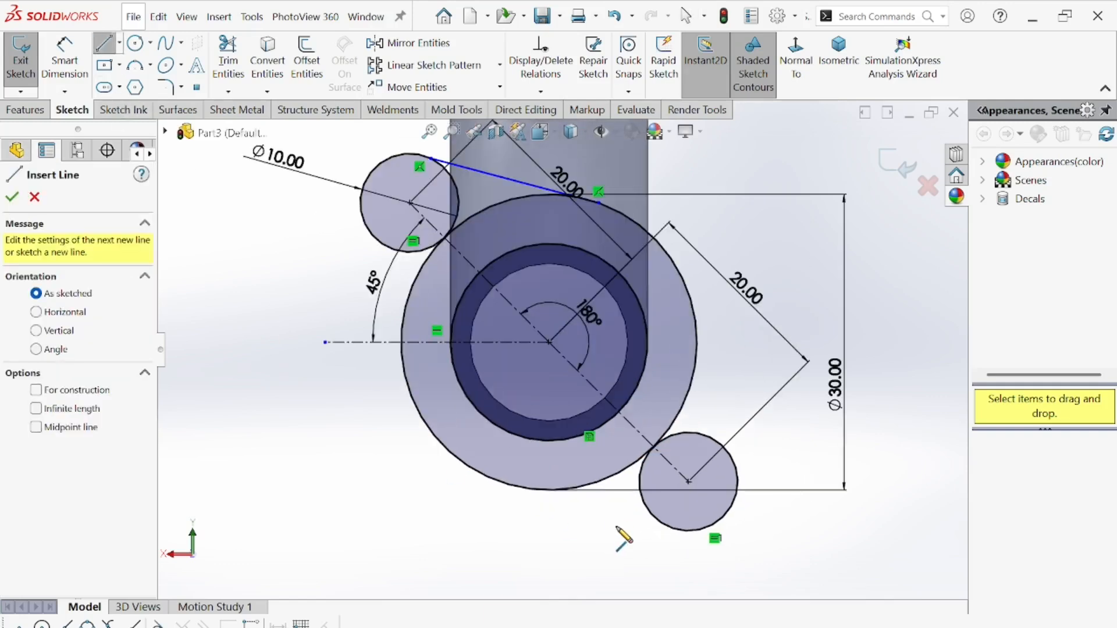
click(669, 526)
right_click(379, 490)
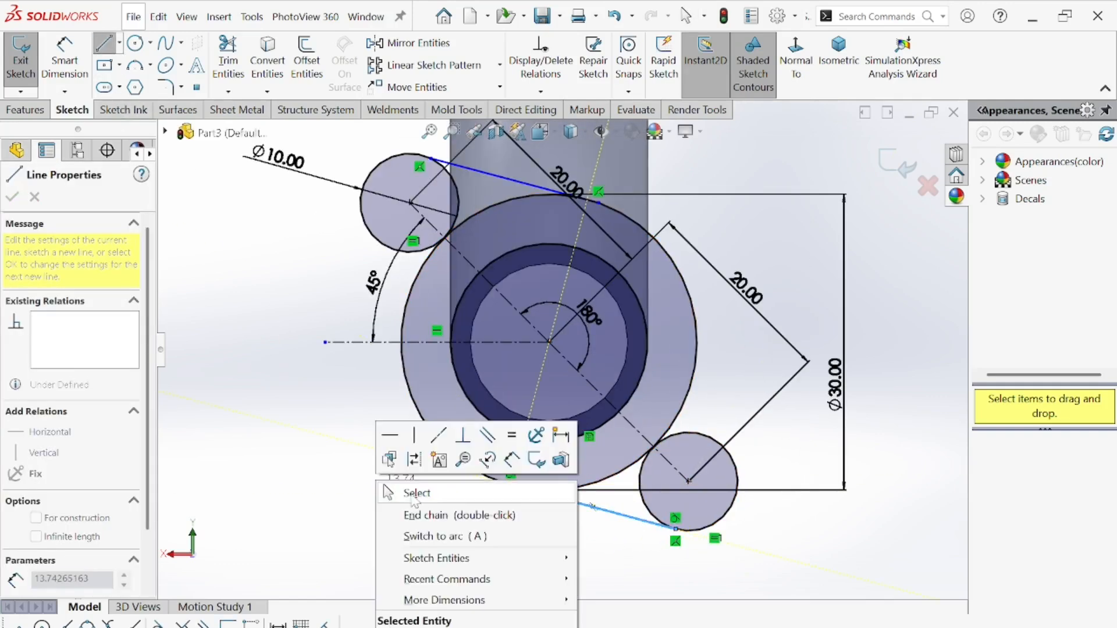
click(416, 493)
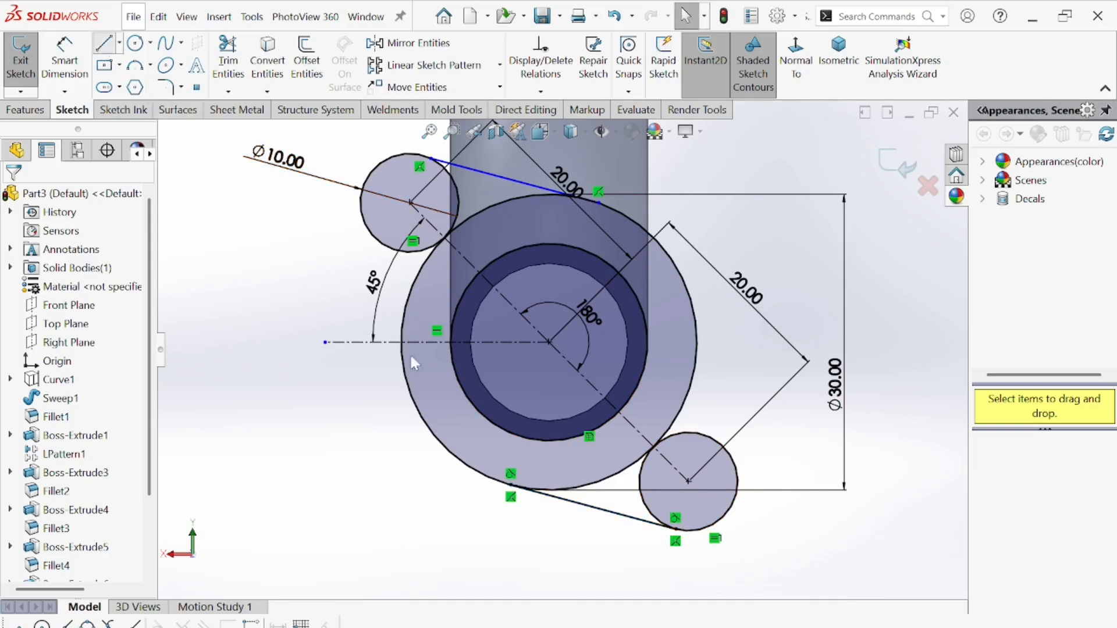
- Draw a line about 15.6 mm long from the right side of the 30 mm circle to the right side of the lower small circle
key(l)
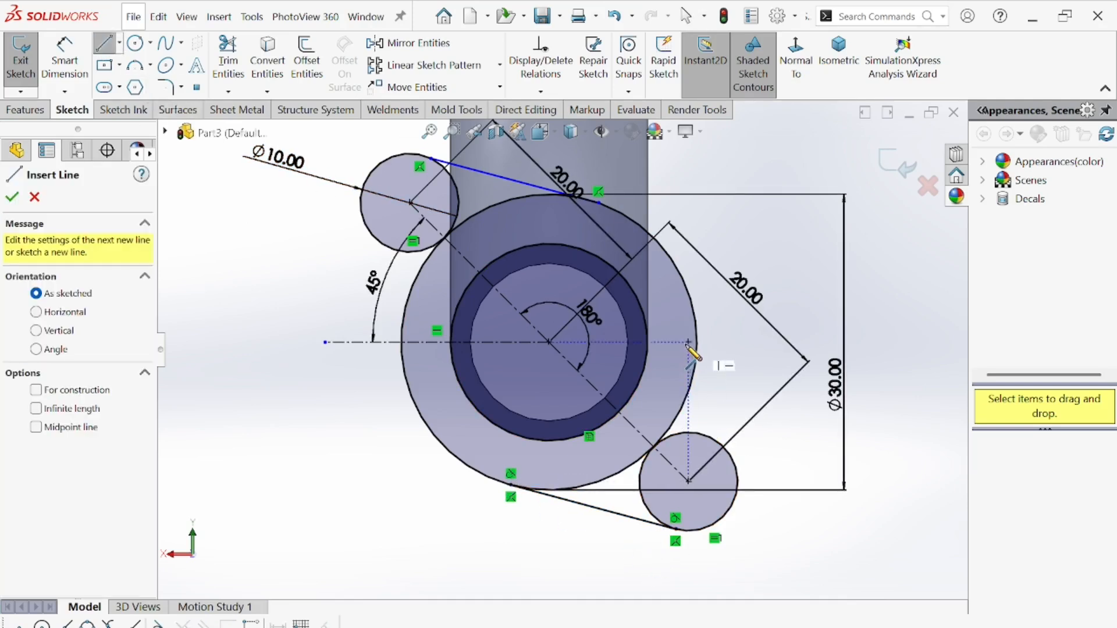
click(696, 324)
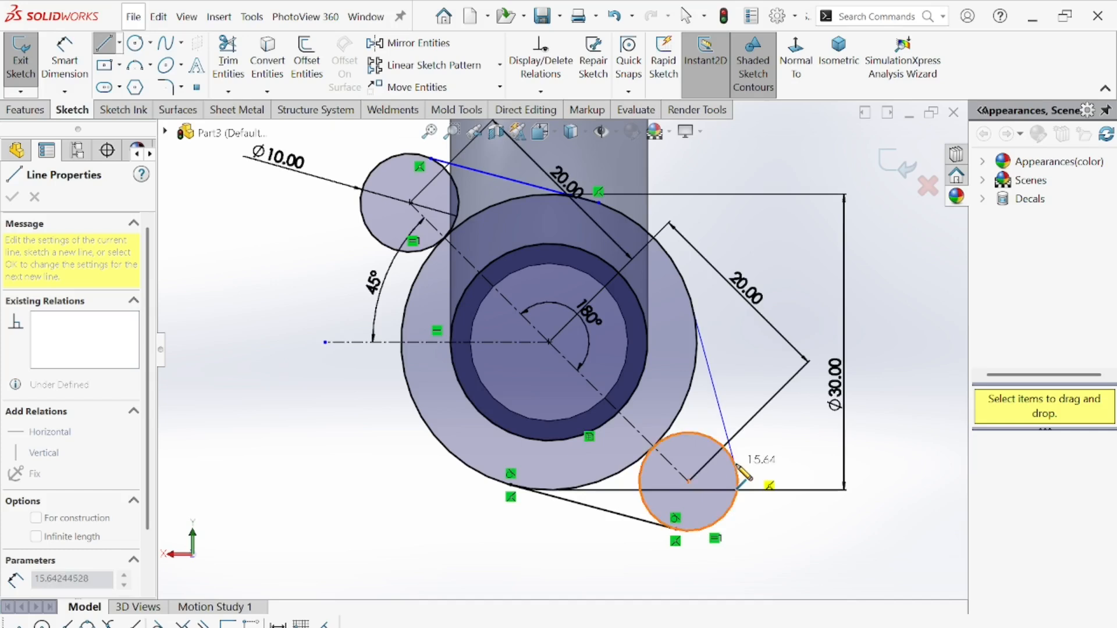
click(739, 480)
right_click(748, 279)
click(780, 351)
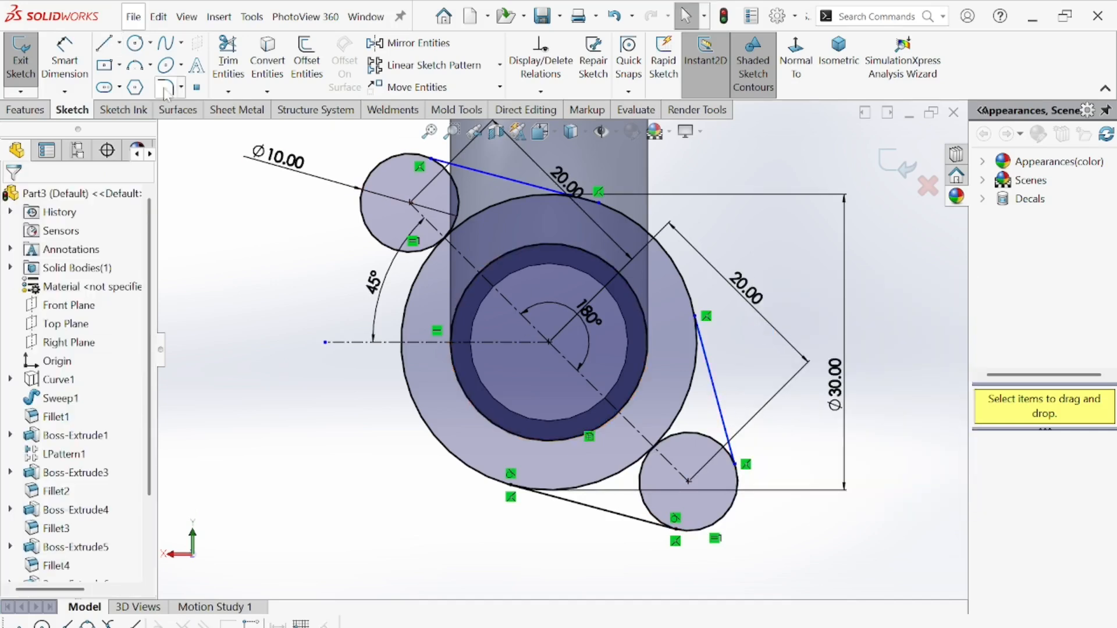
- Draw a tangent line from the left side of the upper small circle to the left side of the 30 mm circle
click(111, 46)
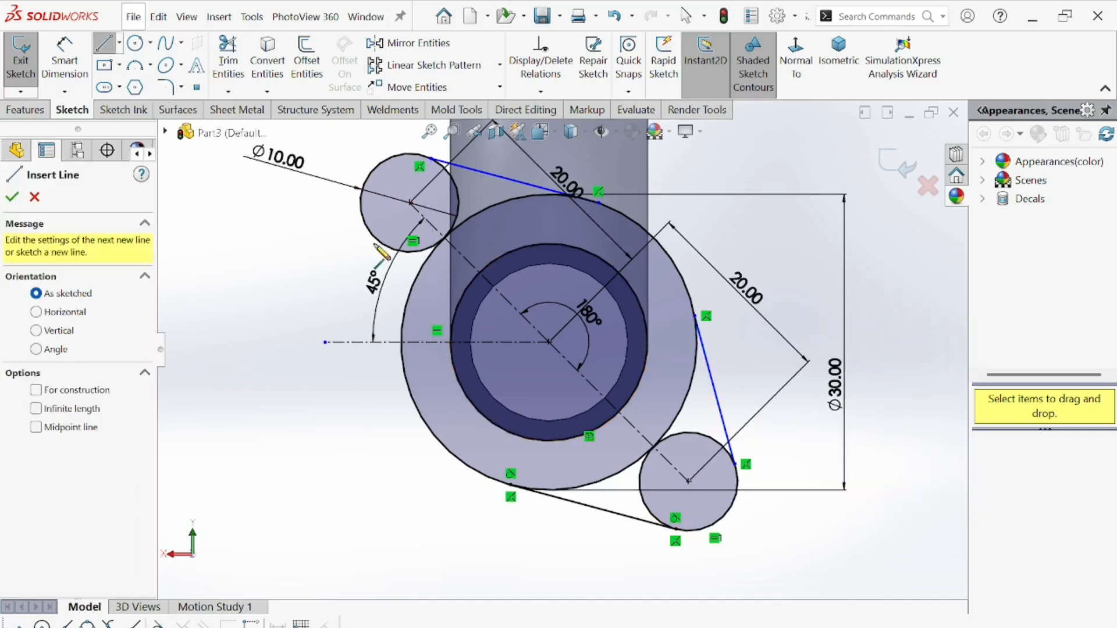
click(362, 215)
click(405, 381)
right_click(305, 311)
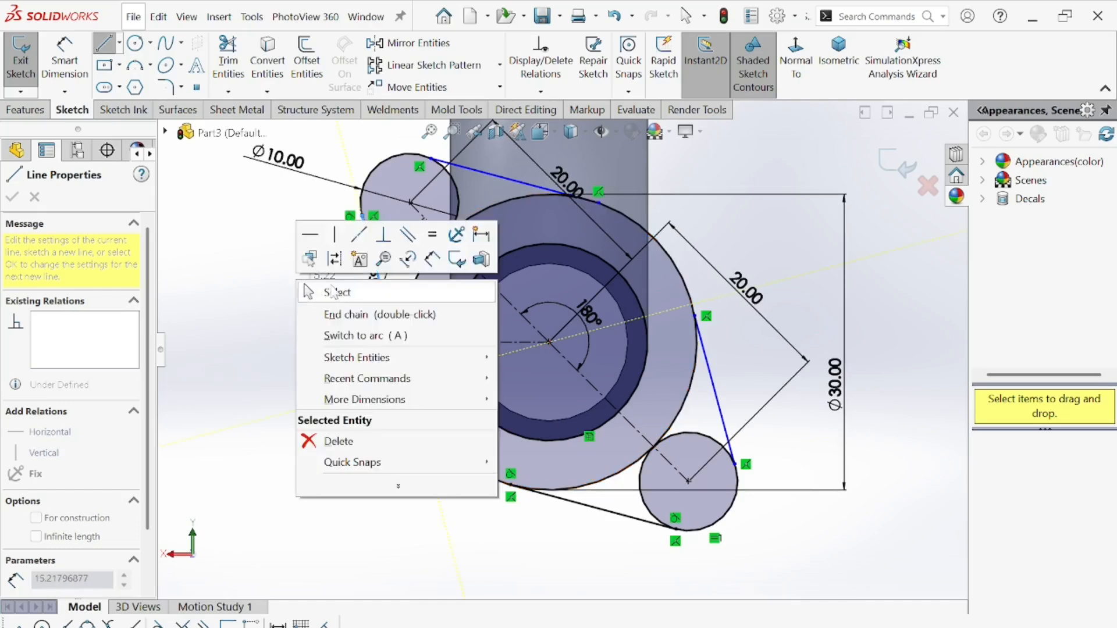
click(317, 291)
- Make the upper connecting line tangent to the upper small circle
scroll(462, 167, down, 3)
key(z)
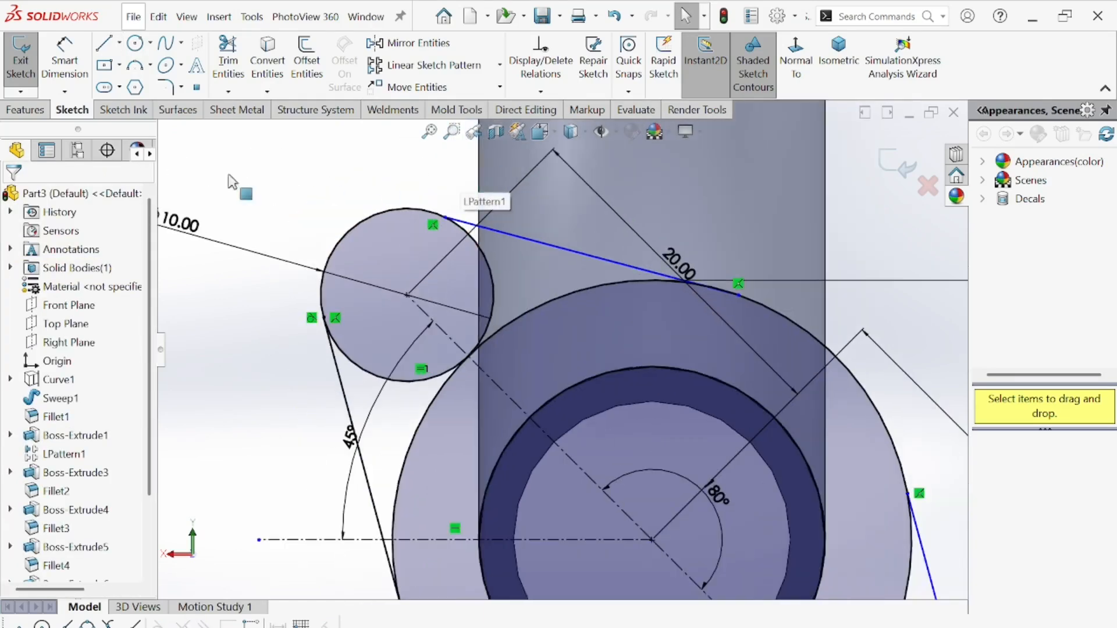
click(481, 232)
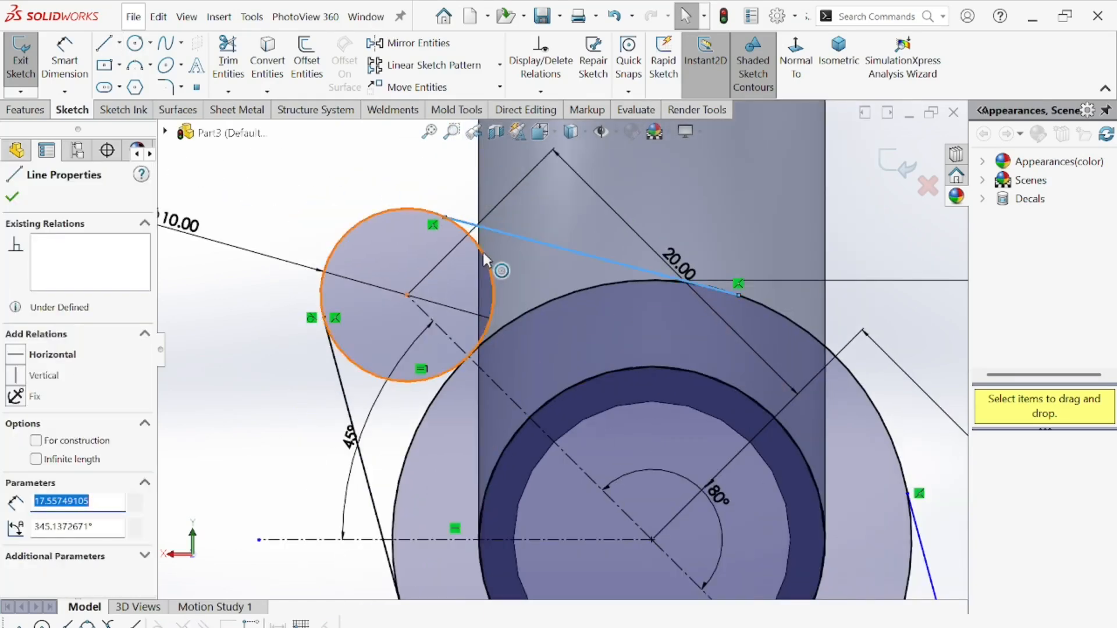
ctrl+click(483, 253)
click(529, 192)
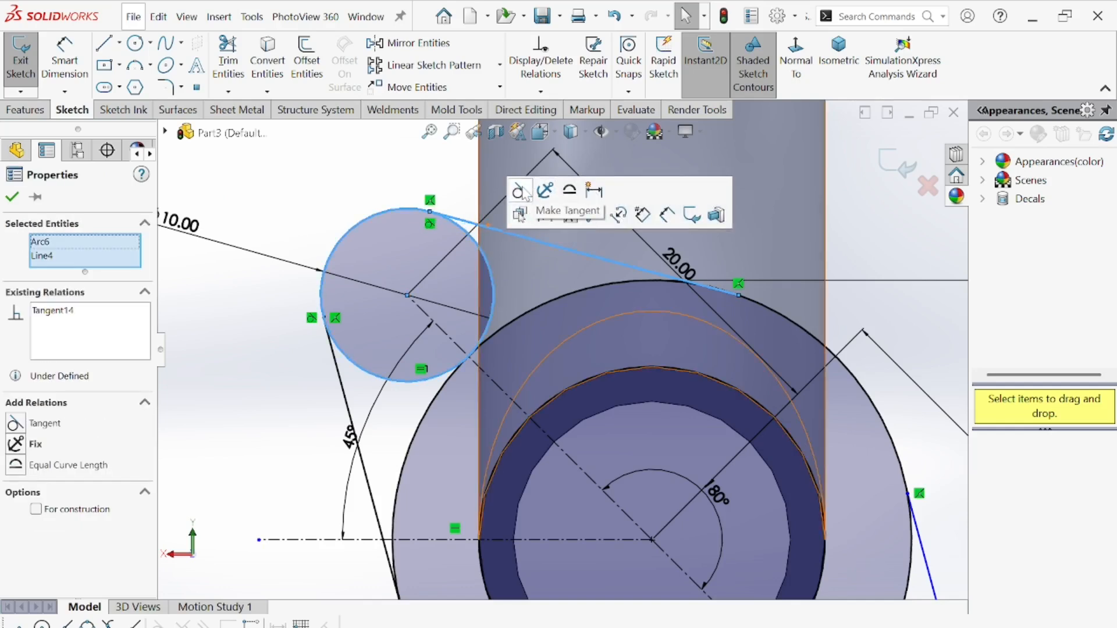
key(Escape)
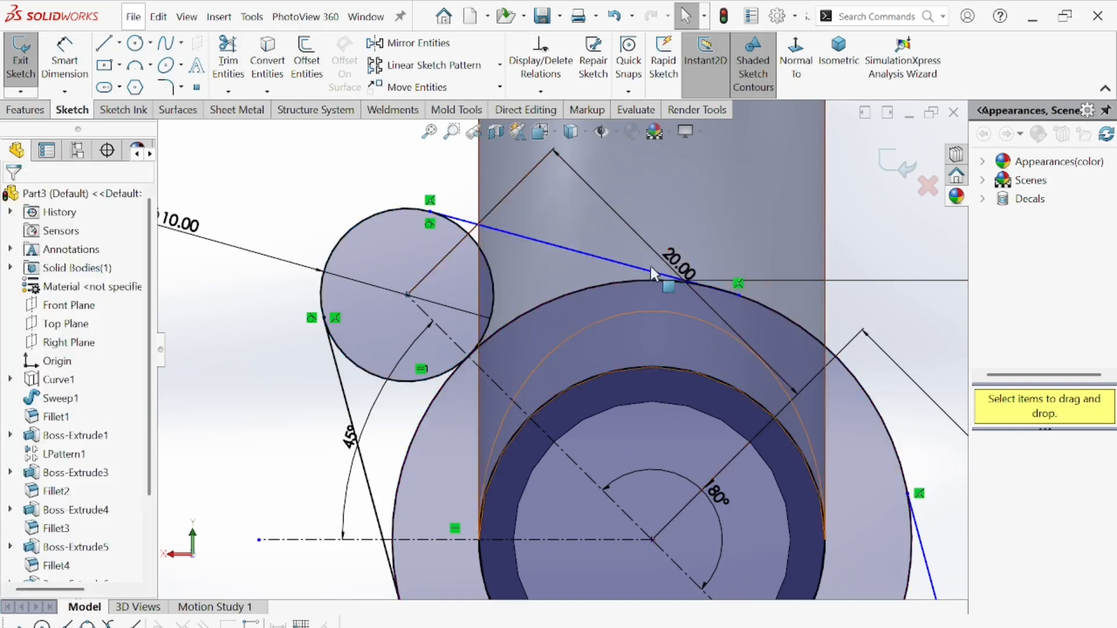
- Make the upper connecting line tangent to the 30 mm circle
click(644, 275)
ctrl+click(756, 301)
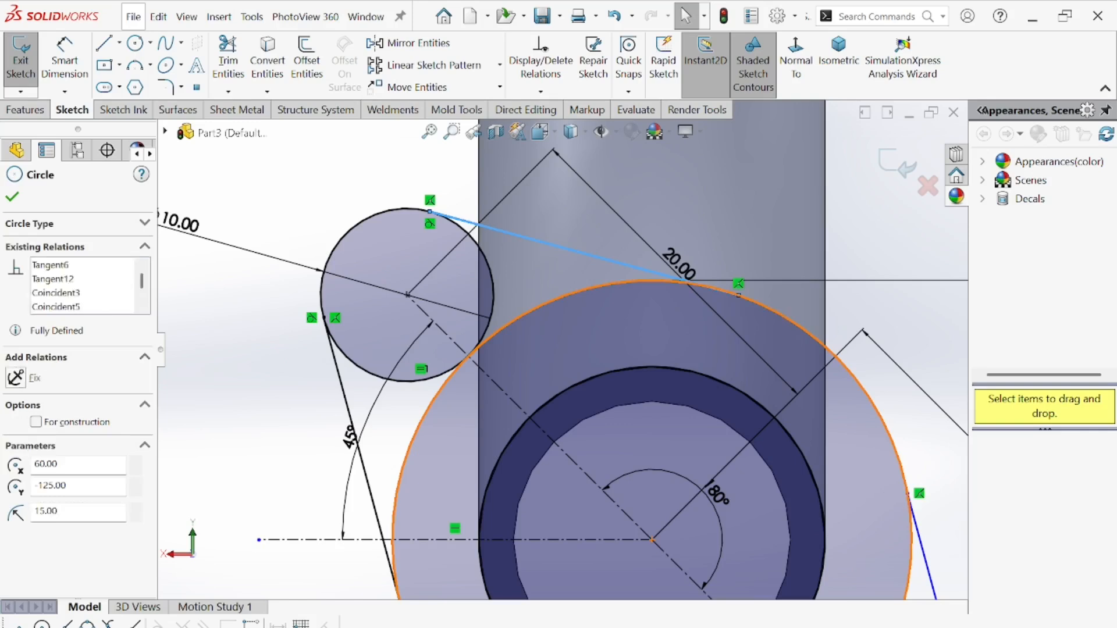
click(792, 240)
scroll(713, 265, up, 7)
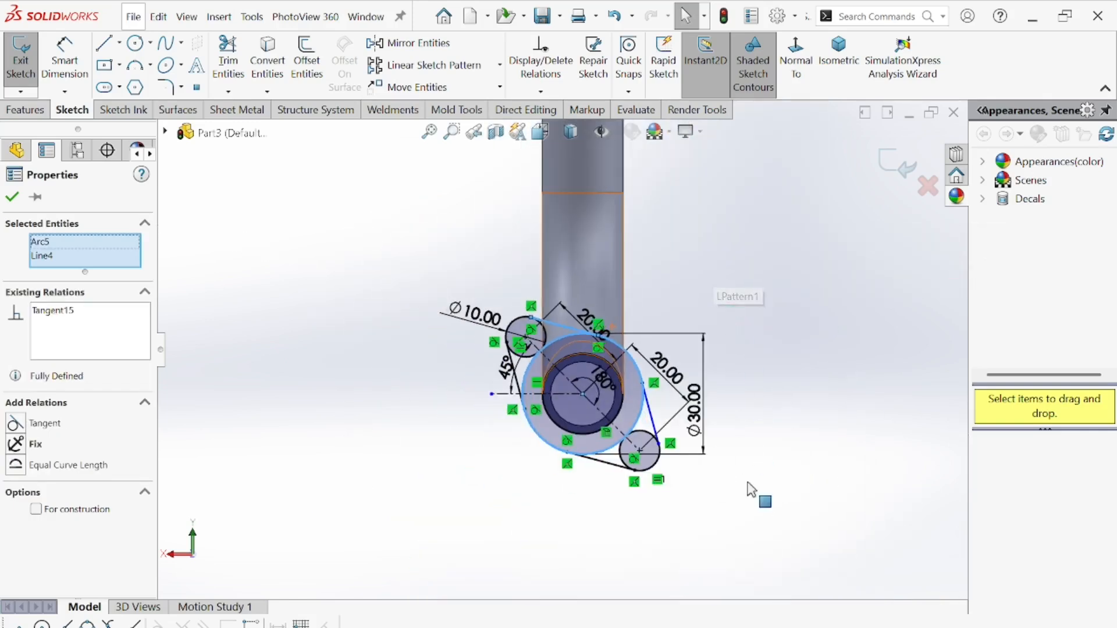
click(747, 489)
- Make the right-hand connecting line tangent to the 30 mm circle
scroll(651, 396, down, 5)
scroll(640, 397, down, 2)
click(627, 402)
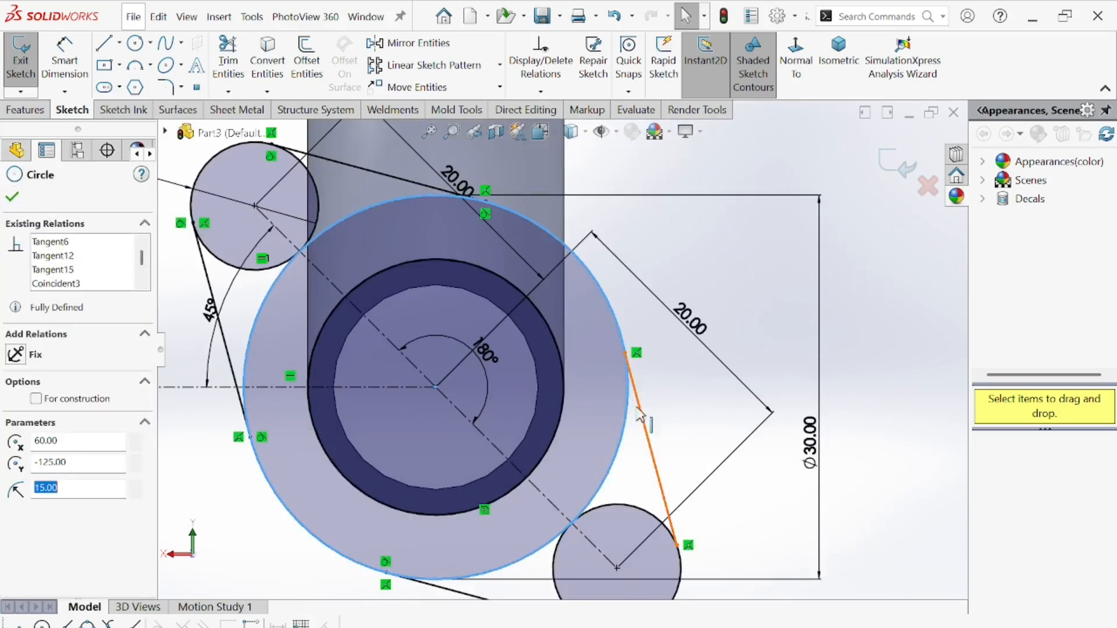
ctrl+click(647, 442)
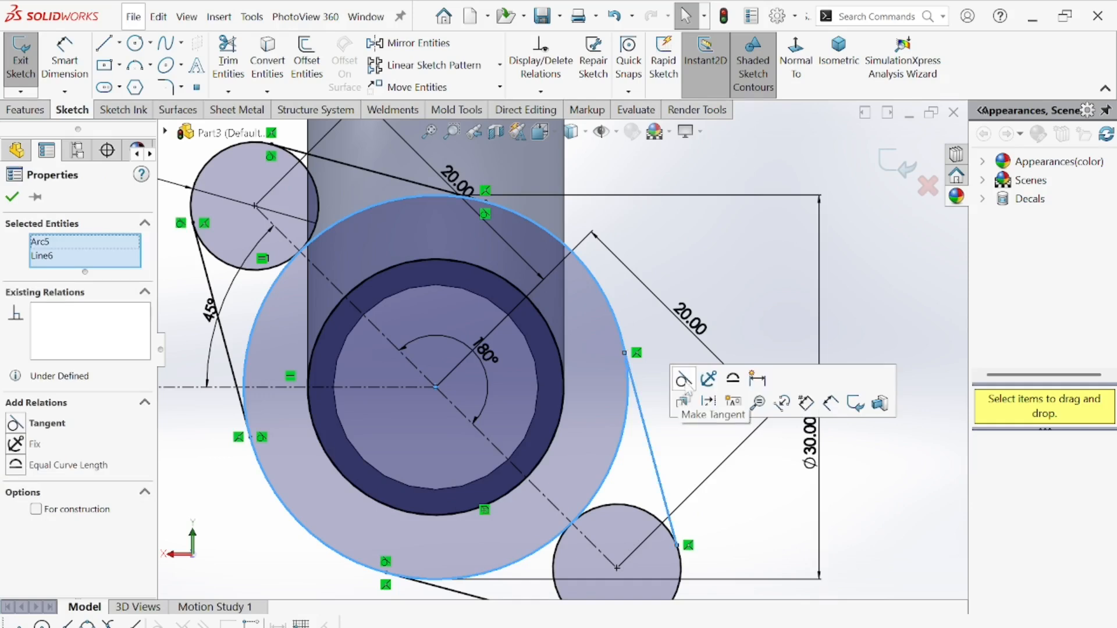
click(684, 378)
click(721, 292)
- Make the right-hand connecting line tangent to the lower small circle
scroll(701, 567, up, 1)
scroll(660, 556, down, 1)
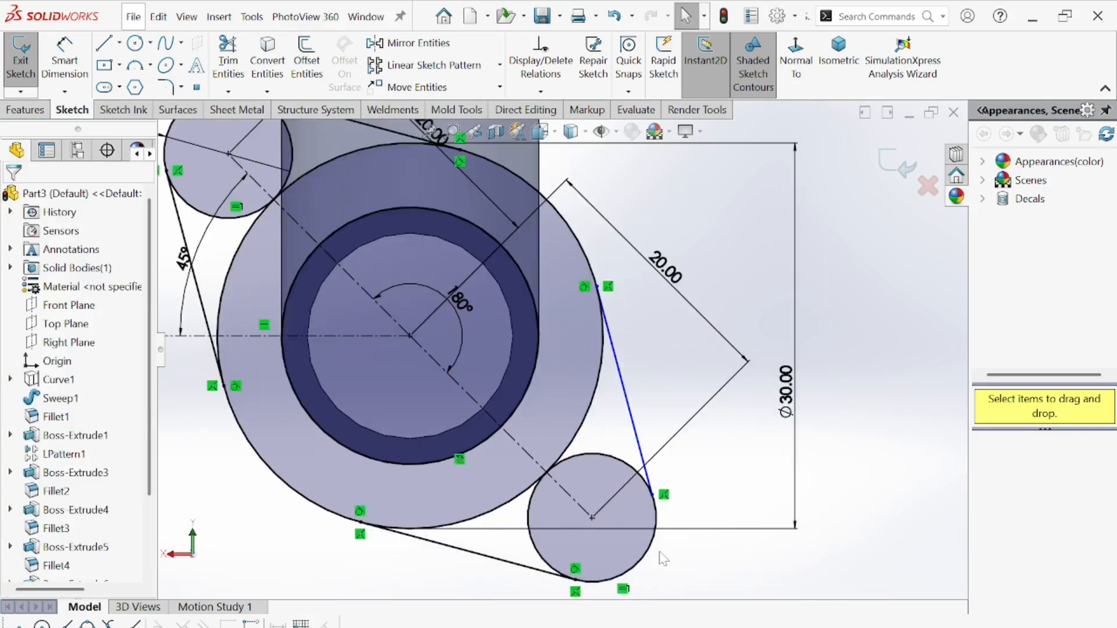
click(643, 461)
ctrl+click(617, 465)
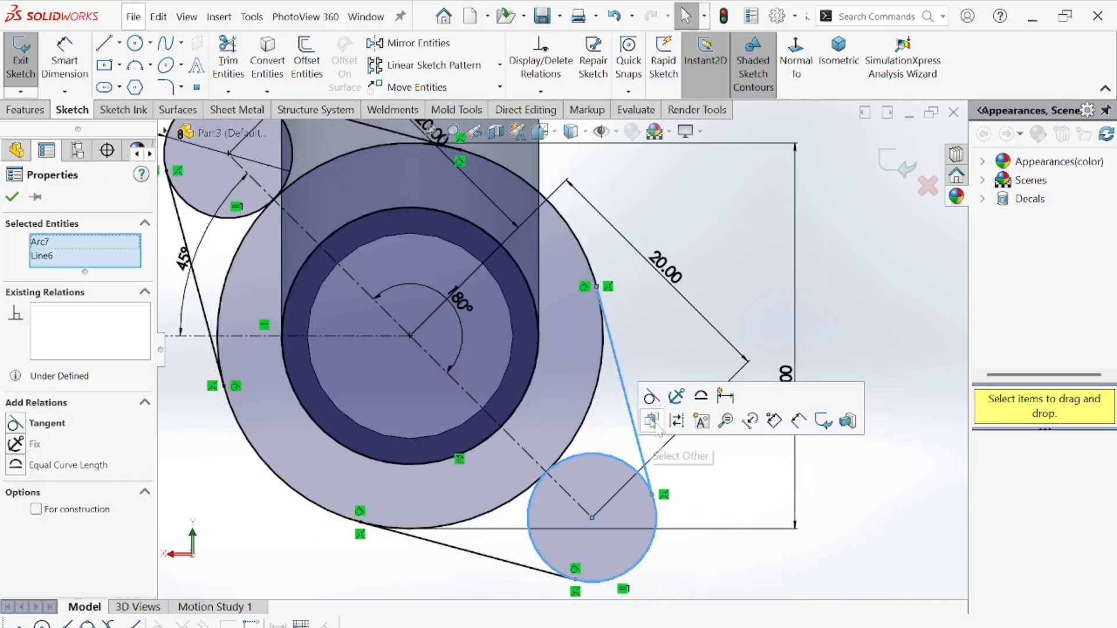
click(662, 414)
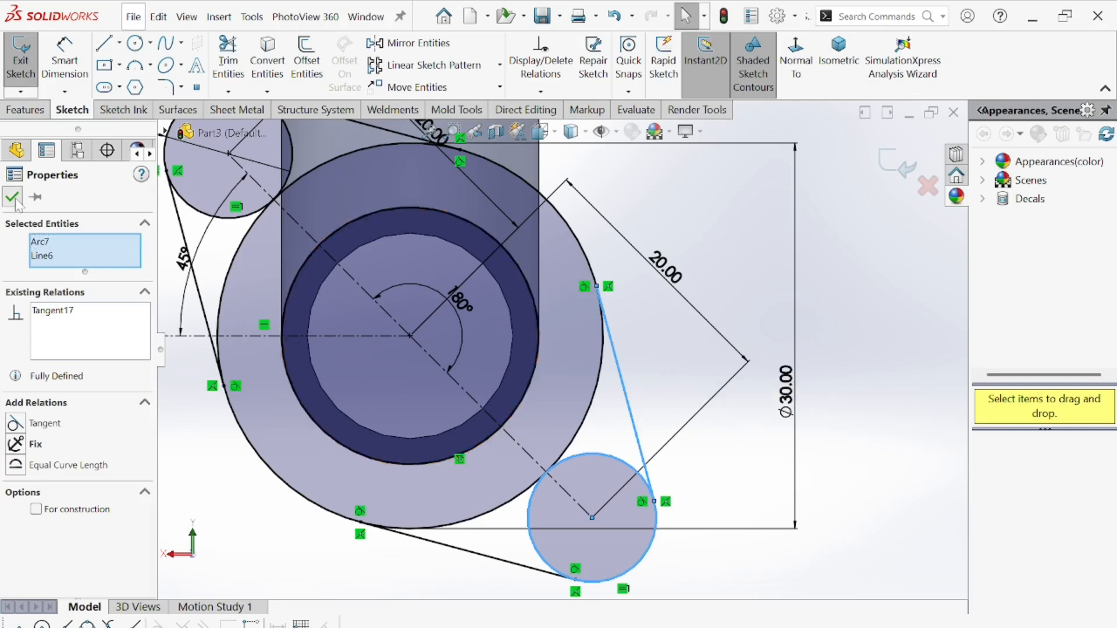
click(12, 197)
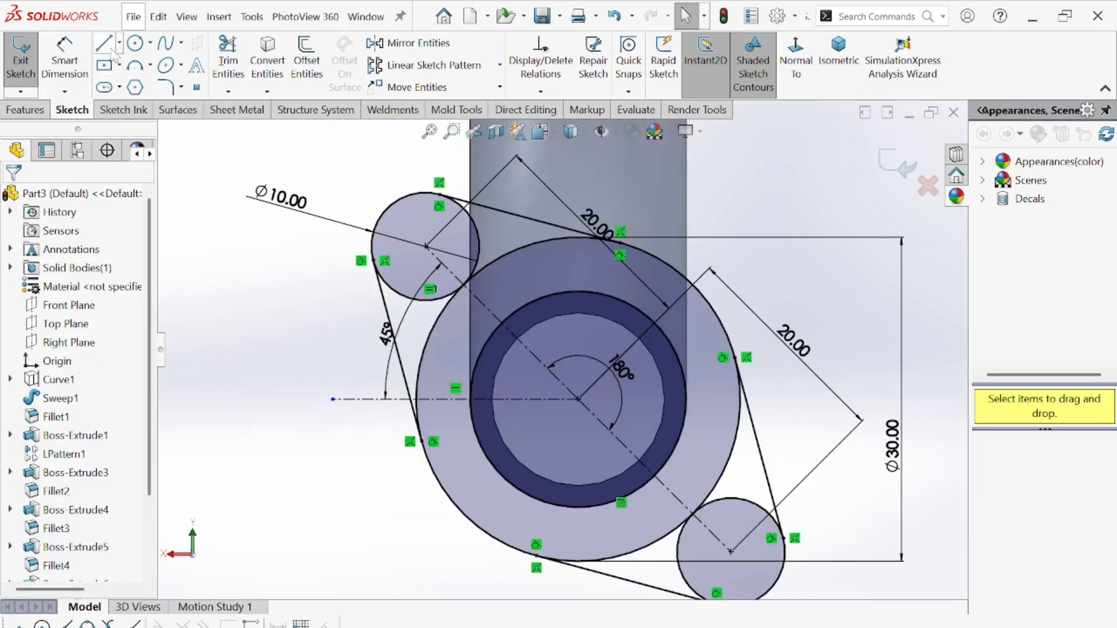
- Draw a concentric hole circle inside each 10 mm circle, about 2.5 mm radius in the upper and about 2.3 mm in the lower
click(135, 43)
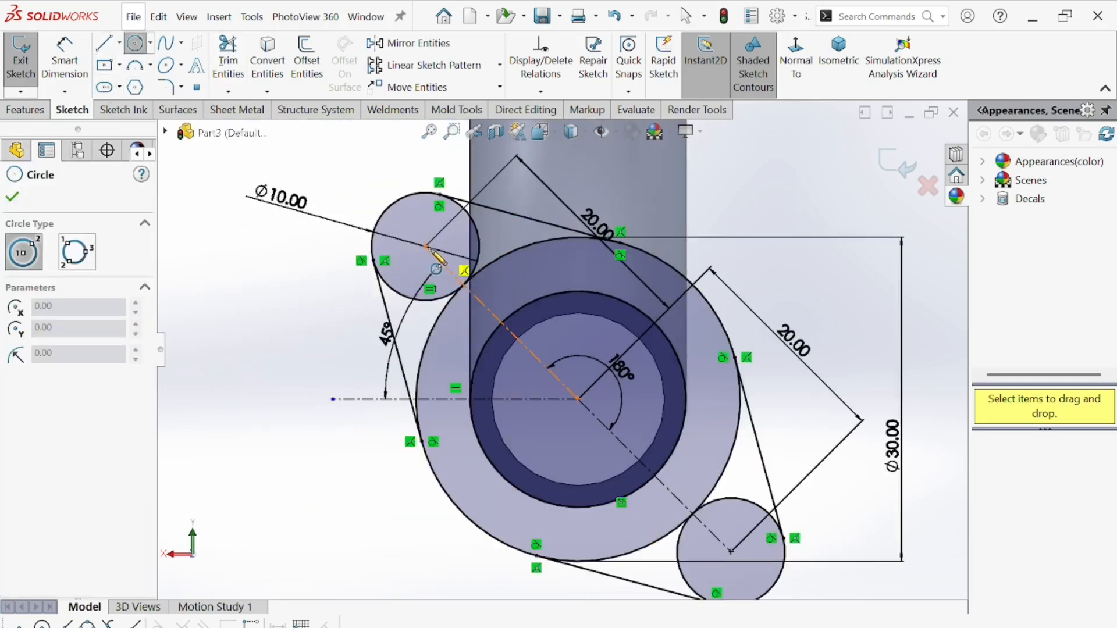
click(427, 248)
click(426, 273)
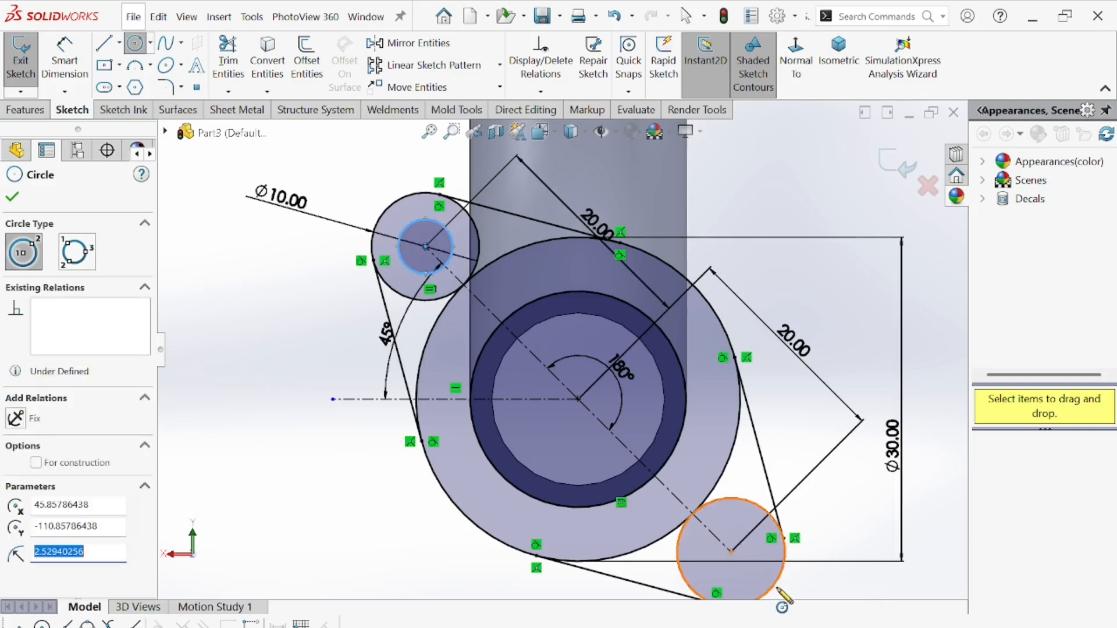
click(731, 552)
click(731, 576)
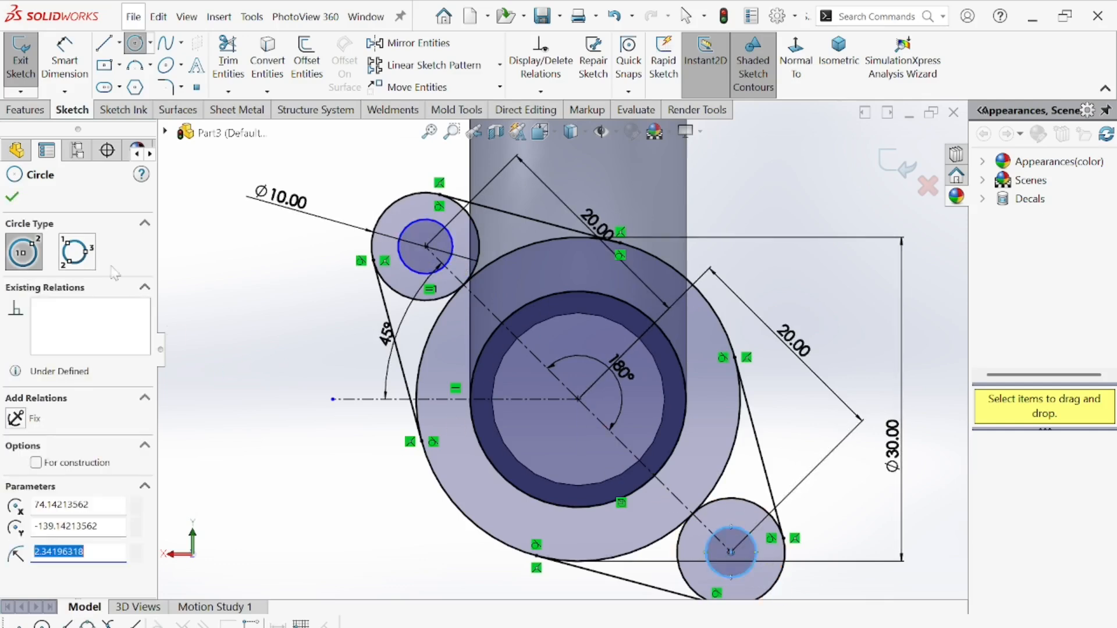
- Dimension the upper hole circle to a diameter of 5 mm
click(63, 74)
click(407, 270)
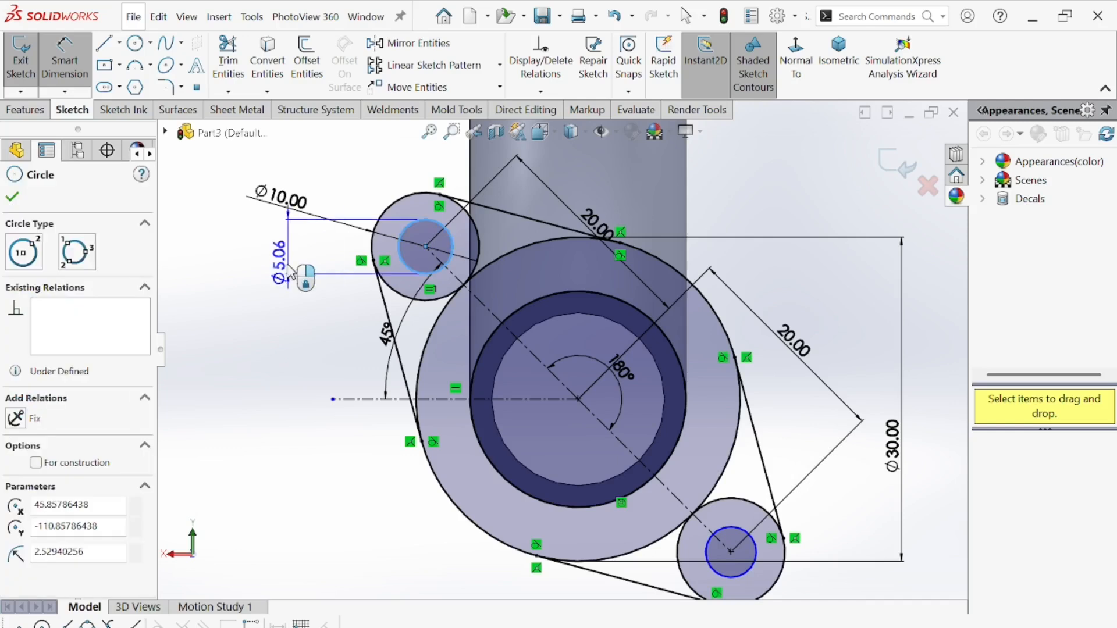
click(285, 272)
text(5)
key(Return)
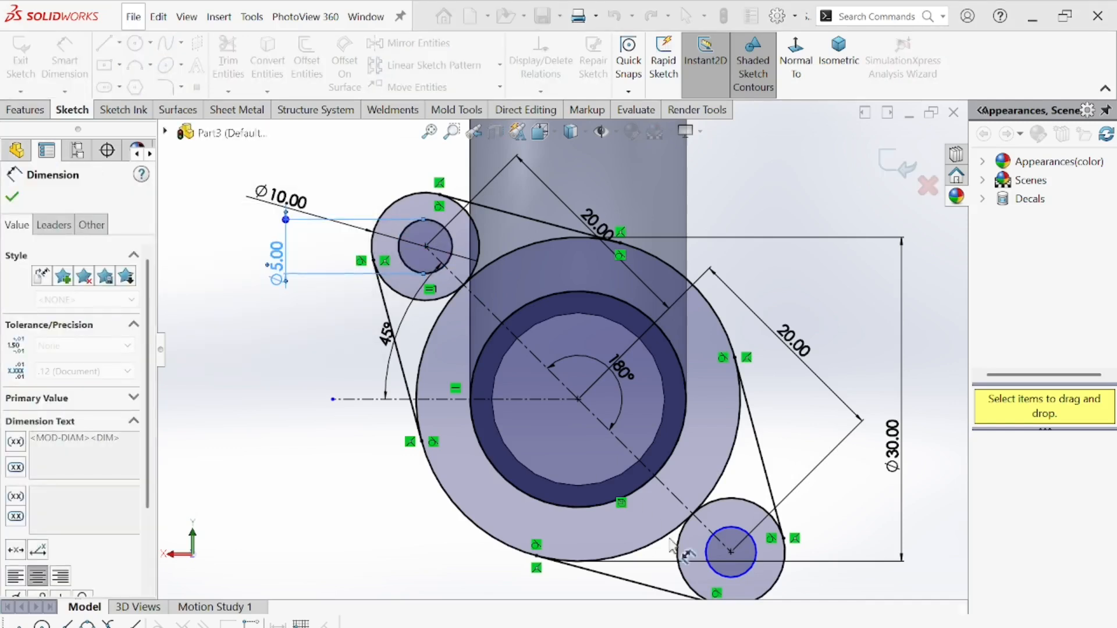
- Dimension the lower hole circle to a diameter of 5 mm
click(706, 561)
key(z)
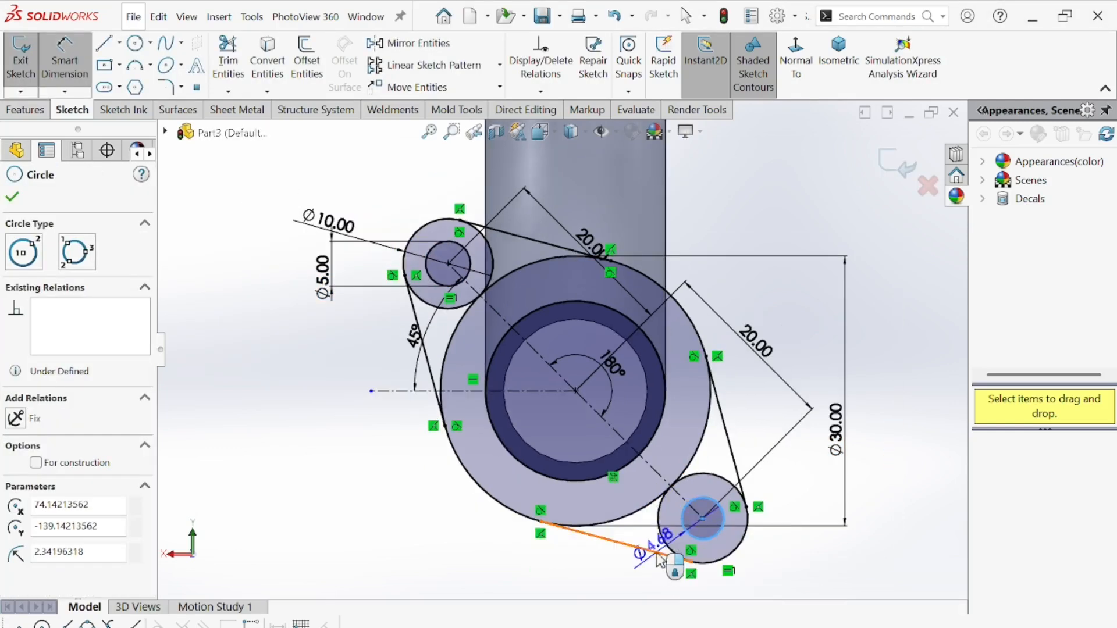
click(781, 567)
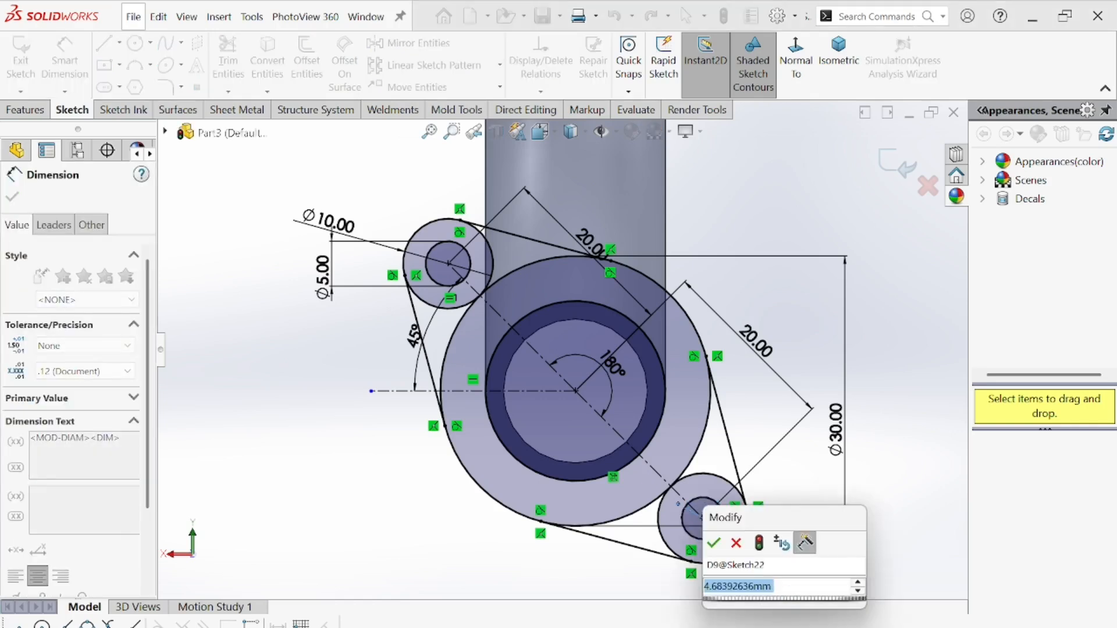
text(5)
key(Return)
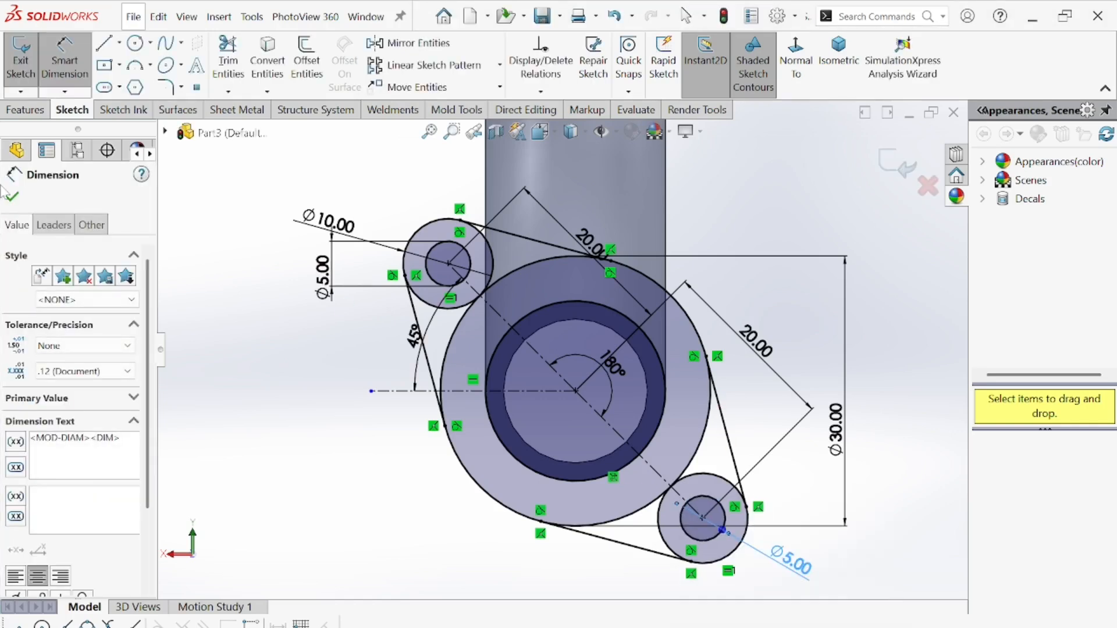
- Trim the inner arcs of both 10 mm circles and the adjoining arcs of the 30 mm circle to form the flange outline
key(Escape)
click(228, 61)
scroll(405, 179, down, 3)
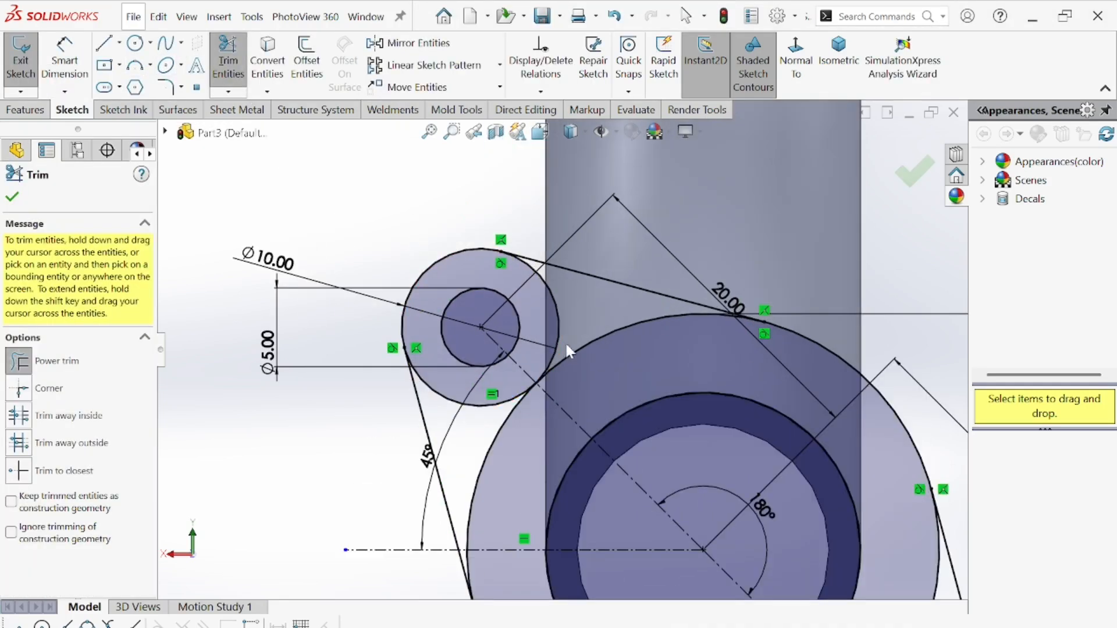
scroll(525, 291, up, 5)
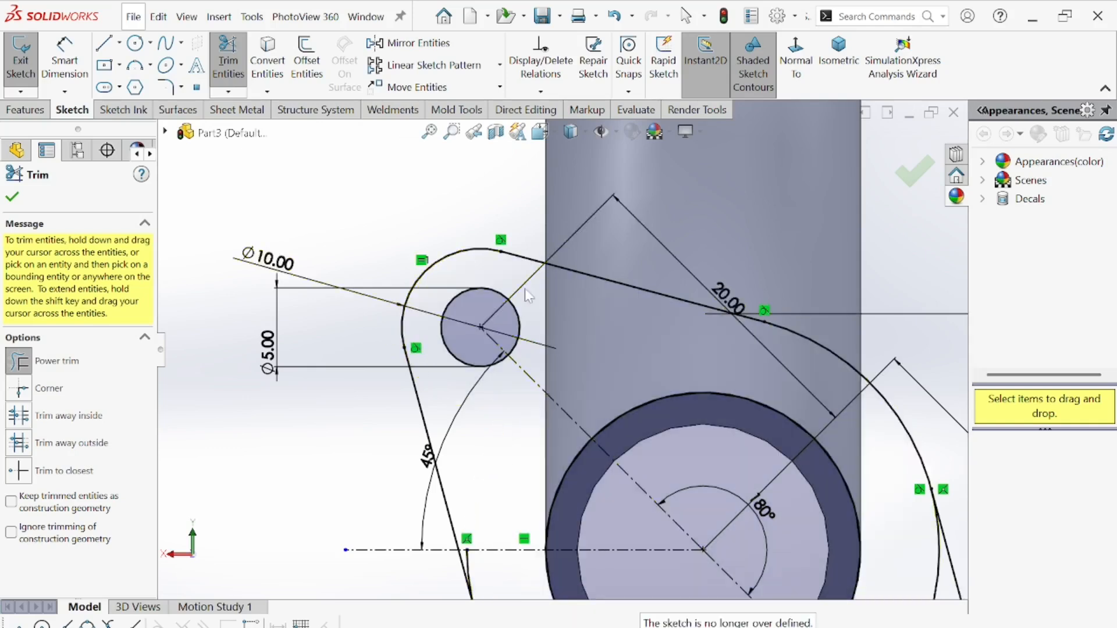
scroll(683, 488, down, 3)
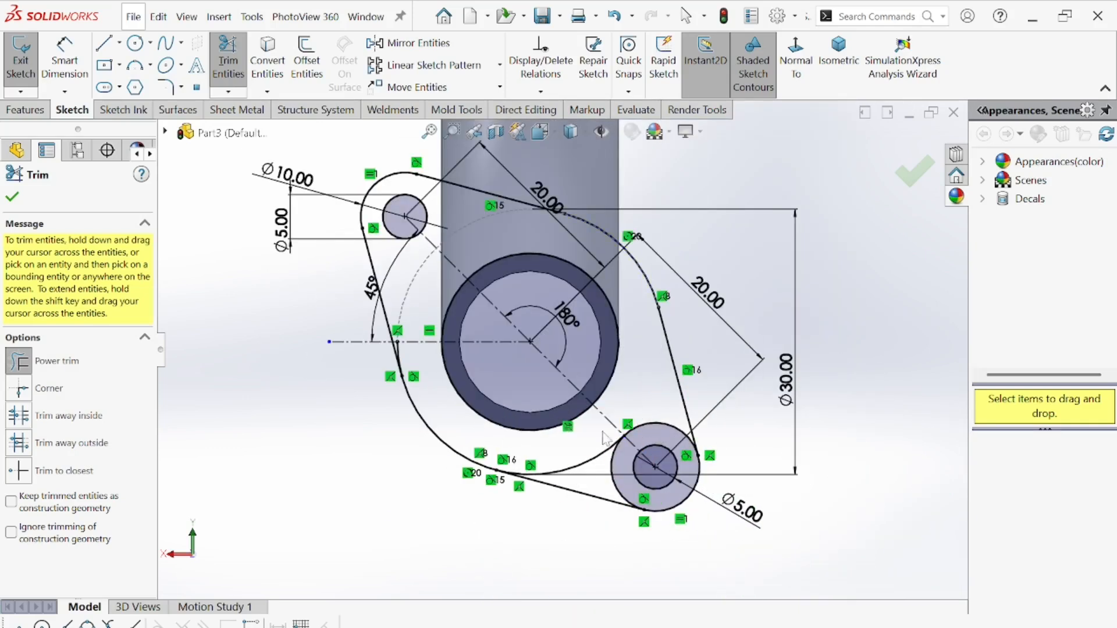
drag(581, 447, 596, 478)
drag(646, 430, 594, 457)
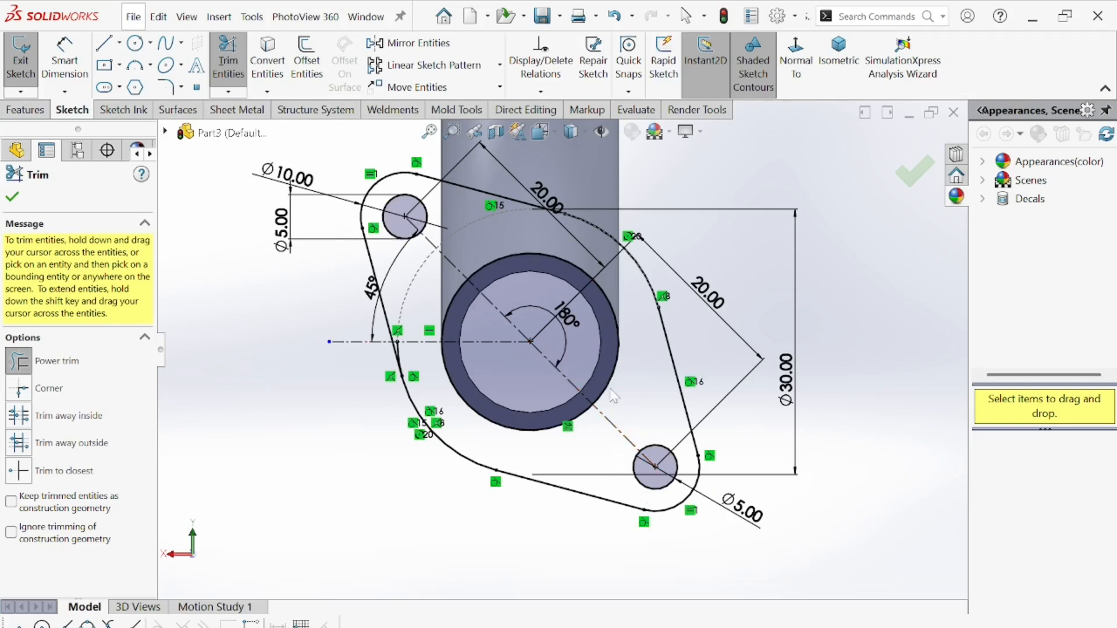
- Trim part of the diagonal centerline toward the lower hole and the leftover arc piece on the outline's left side
drag(556, 378, 553, 381)
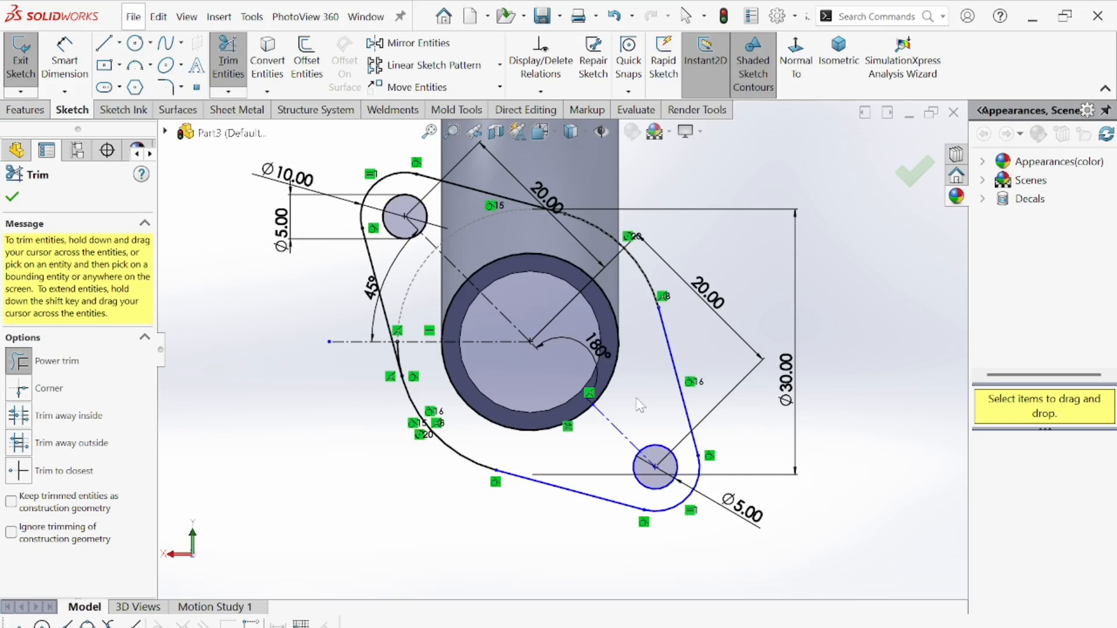
drag(635, 402, 594, 441)
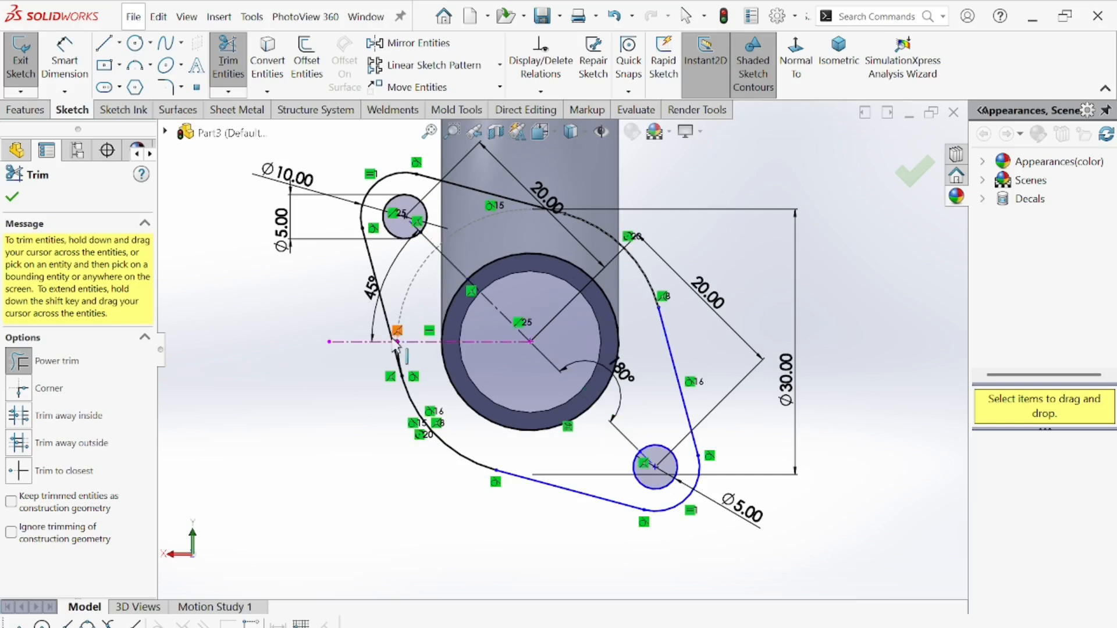
scroll(397, 348, down, 5)
scroll(487, 341, up, 9)
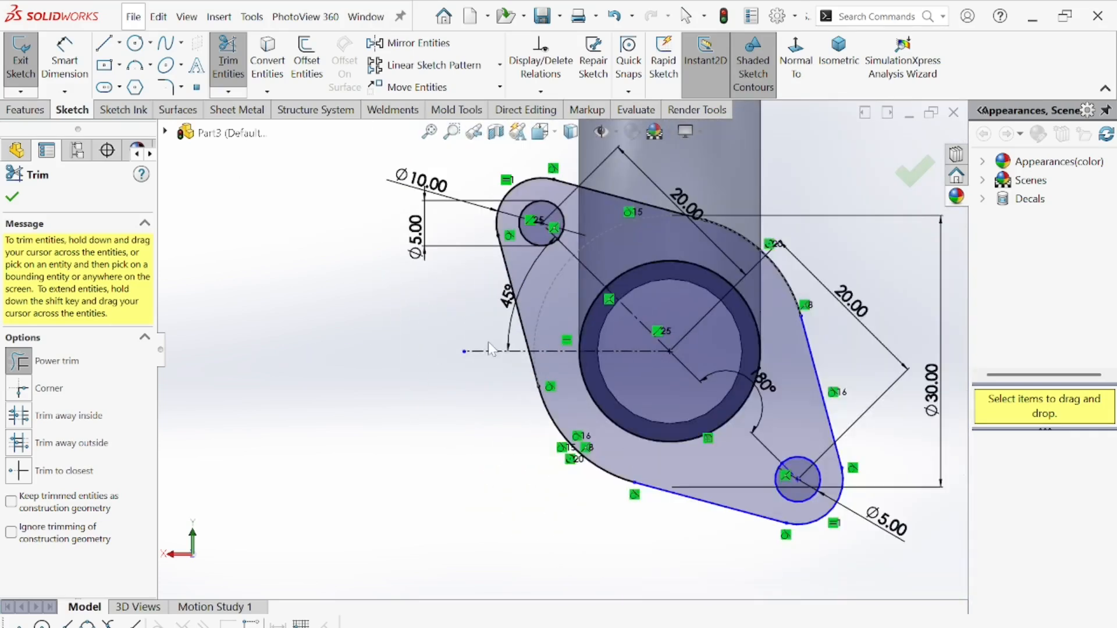
scroll(622, 287, down, 1)
scroll(720, 346, down, 3)
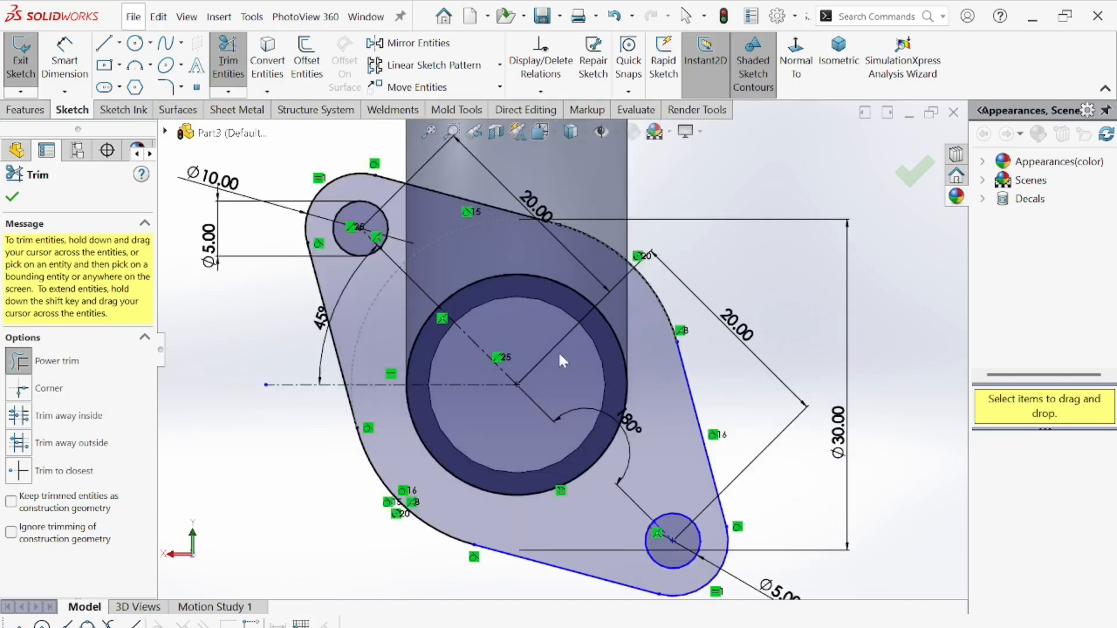
scroll(615, 319, down, 3)
scroll(599, 322, up, 5)
scroll(514, 338, down, 3)
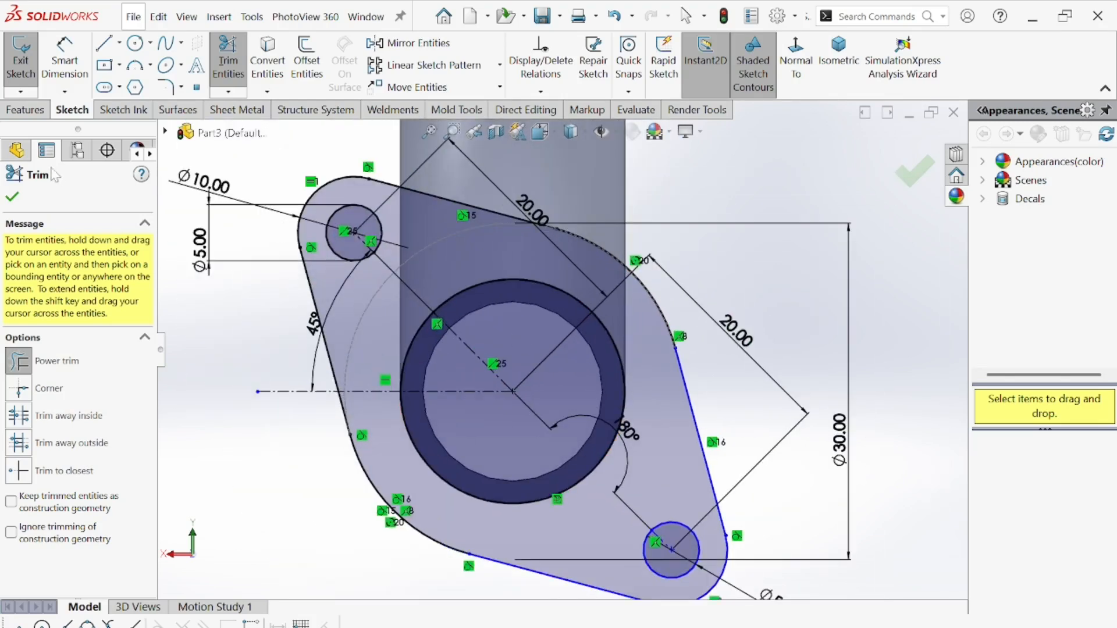
click(12, 197)
- Extrude the flange profile 5 mm as a blind boss in the reversed direction, back over the tube
click(25, 109)
click(26, 63)
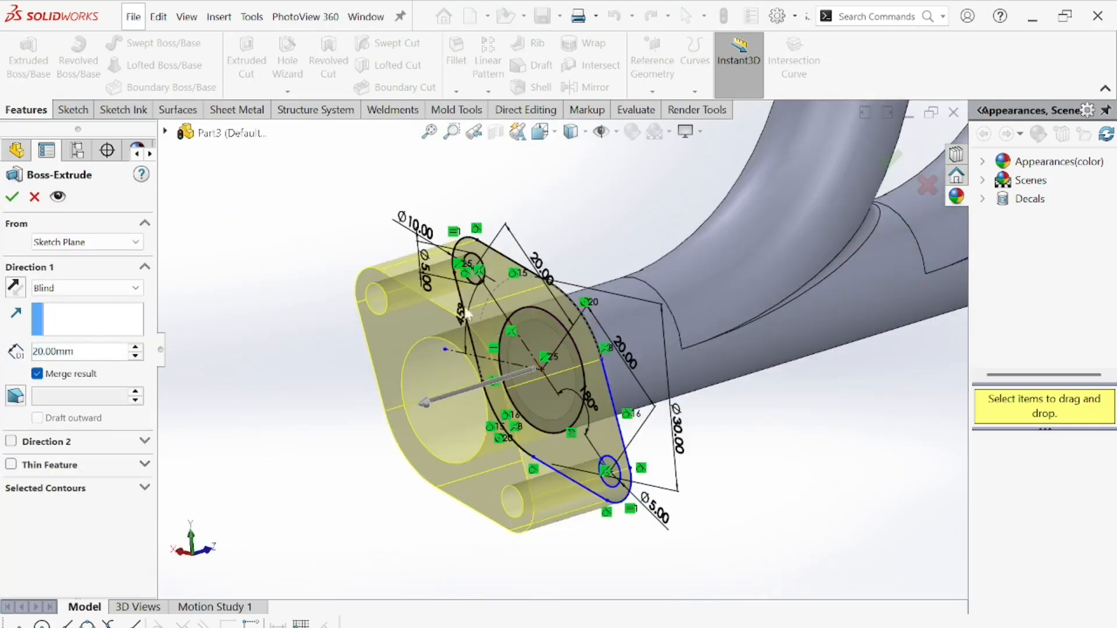
text(5)
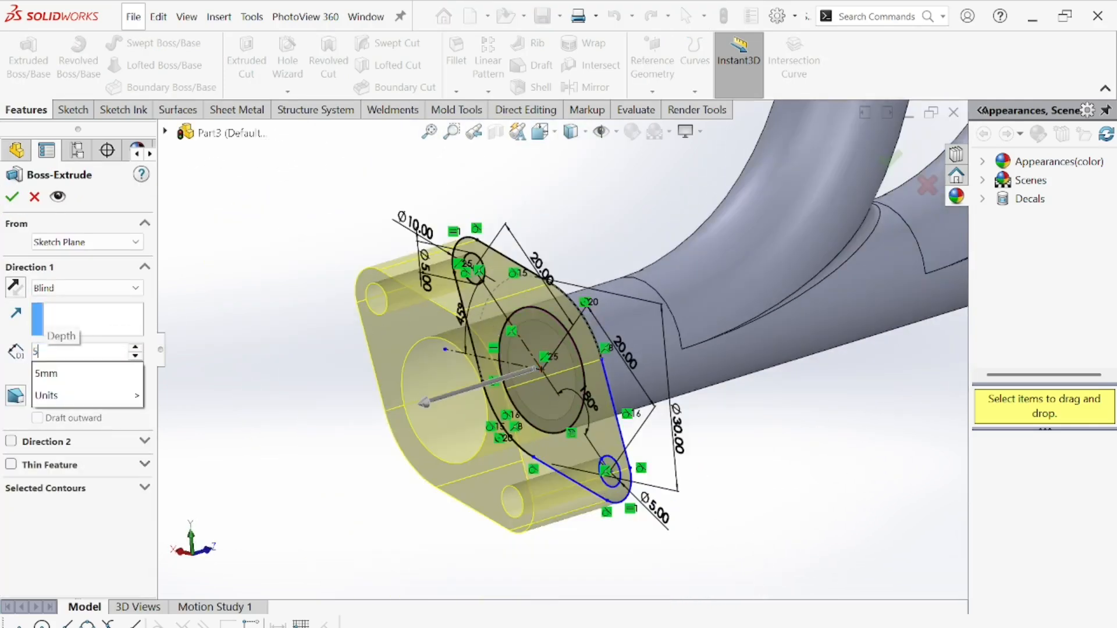
key(Return)
click(15, 287)
mouse_move(452, 303)
middle_down()
mouse_move(419, 309)
mouse_move(468, 299)
middle_up()
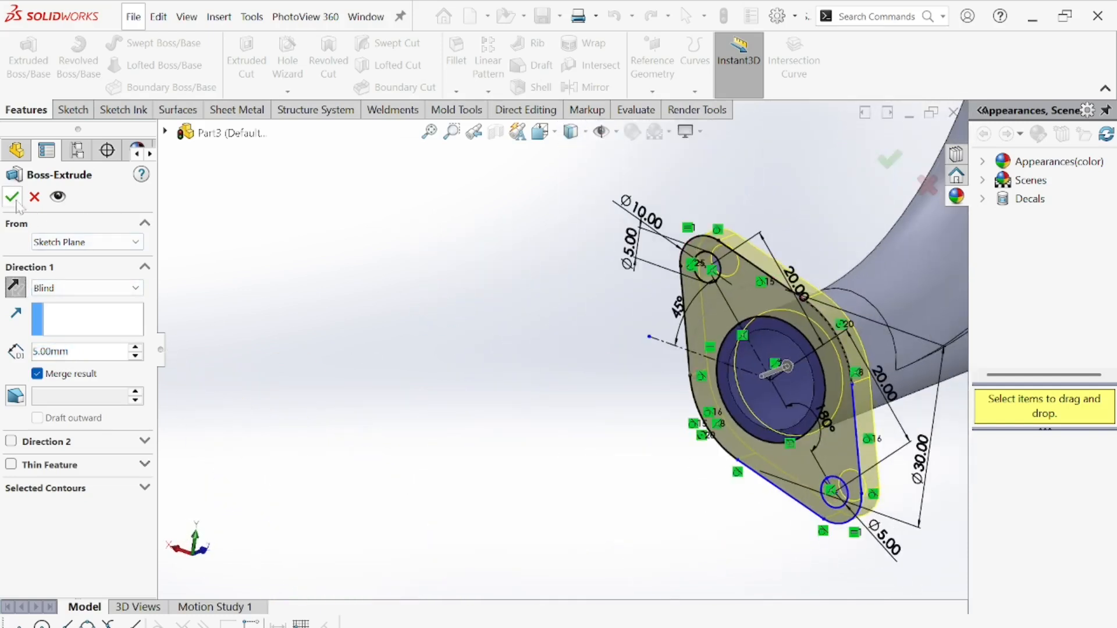
- Examine the extruded flange and the opposite open end of the lower tube
scroll(582, 340, up, 4)
middle_drag(719, 324, 745, 293)
scroll(663, 324, up, 3)
middle_drag(791, 271, 655, 239)
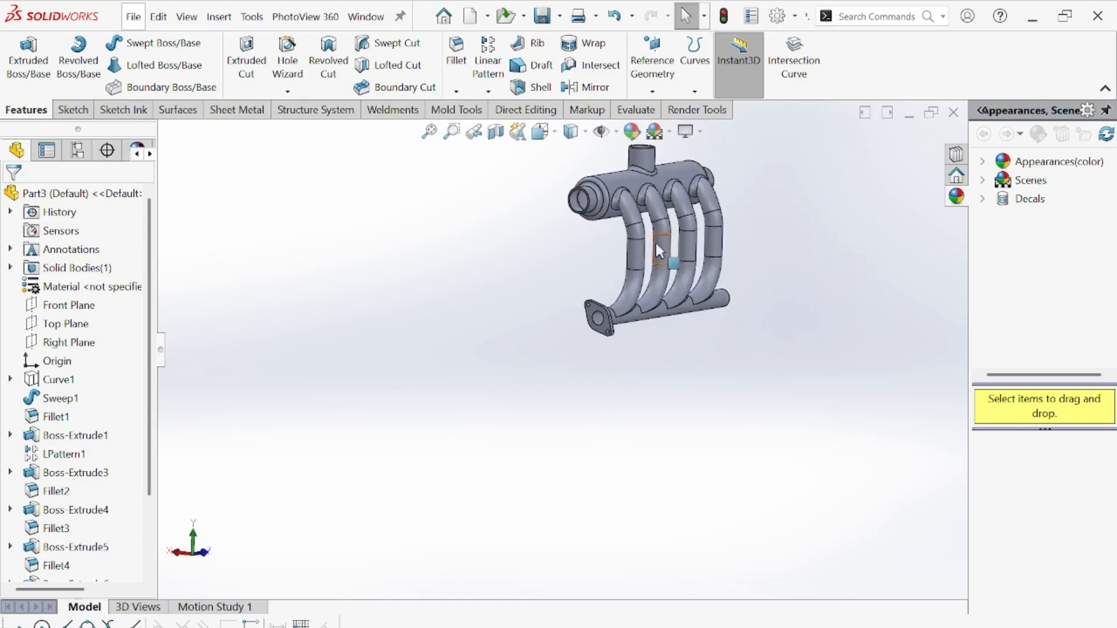
scroll(655, 239, down, 3)
middle_drag(644, 341, 536, 353)
scroll(559, 343, down, 2)
scroll(712, 389, up, 5)
middle_drag(712, 389, 668, 380)
scroll(739, 257, down, 3)
scroll(694, 291, up, 3)
scroll(606, 228, down, 3)
scroll(562, 384, up, 4)
mouse_move(470, 460)
middle_down()
mouse_move(453, 471)
mouse_move(465, 469)
middle_up()
scroll(480, 471, down, 3)
middle_drag(644, 348, 612, 365)
scroll(612, 361, down, 2)
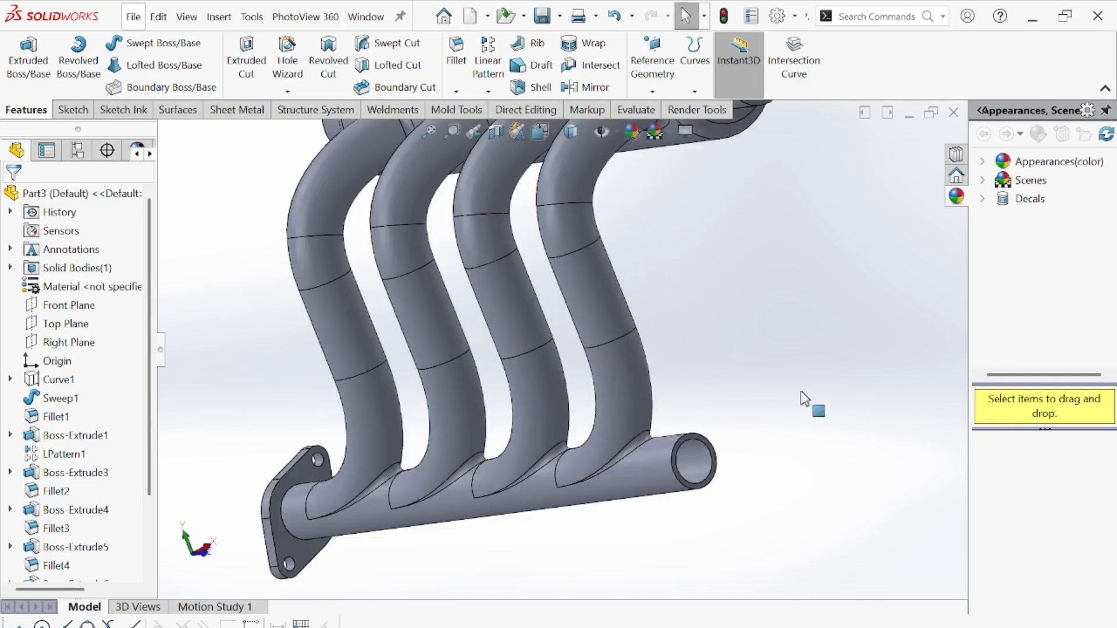
click(692, 435)
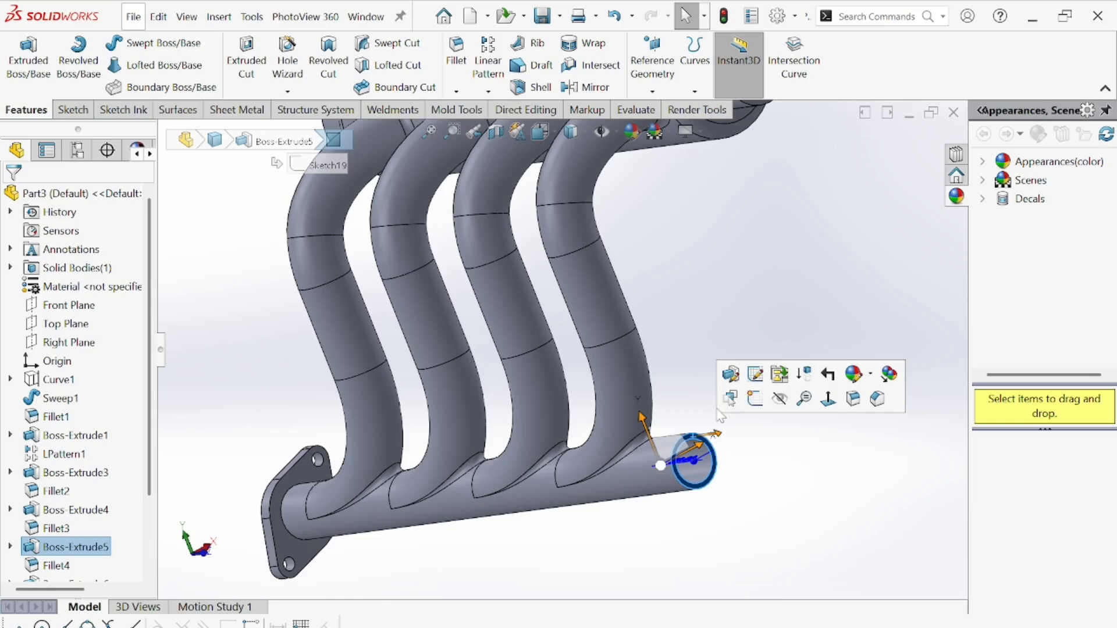
click(755, 399)
click(569, 396)
scroll(576, 392, up, 4)
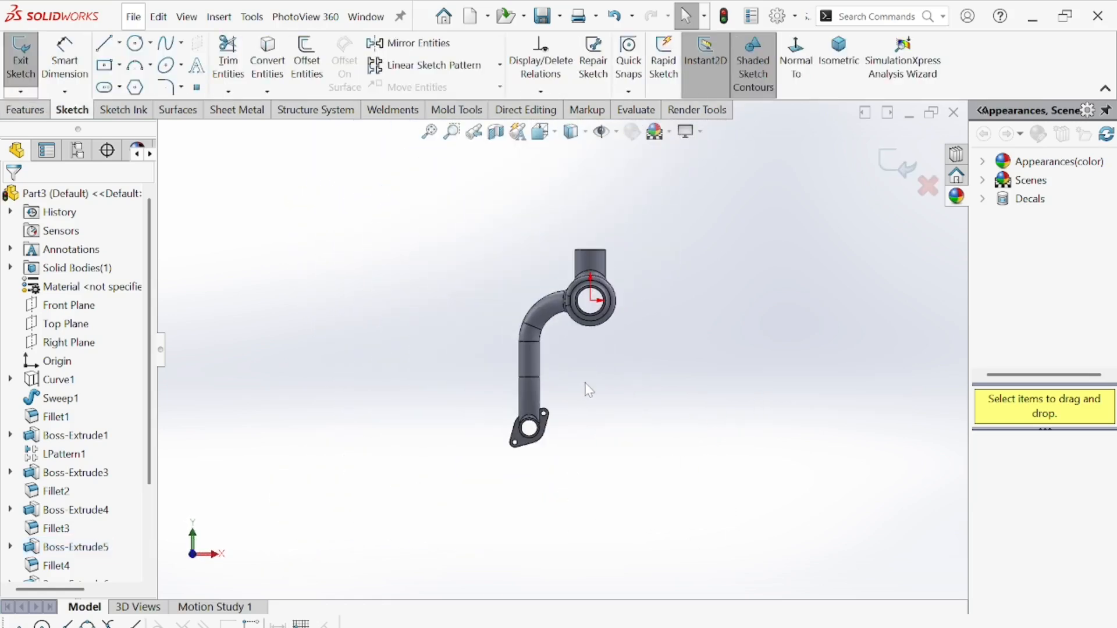
middle_drag(586, 386, 790, 351)
double_click(757, 429)
- Inspect the lower tube from the flange to its open end
scroll(472, 431, down, 2)
mouse_move(477, 431)
middle_down()
mouse_move(637, 430)
mouse_move(533, 461)
mouse_move(512, 430)
mouse_move(469, 419)
middle_up()
scroll(531, 430, down, 3)
scroll(468, 414, up, 4)
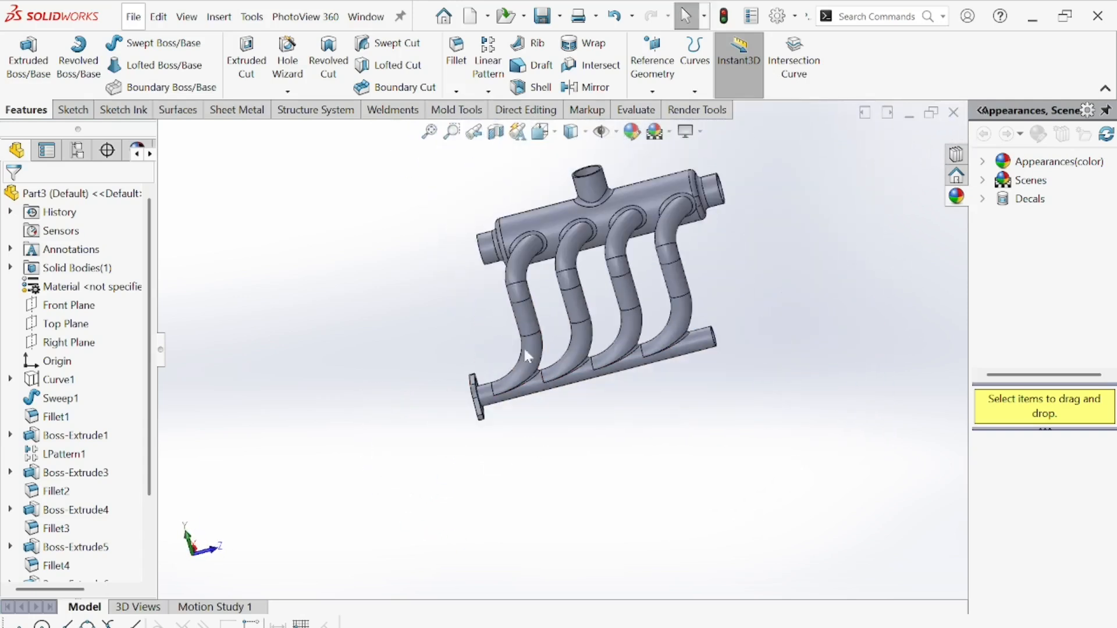
middle_drag(522, 347, 535, 322)
scroll(536, 321, down, 2)
middle_drag(611, 400, 626, 449)
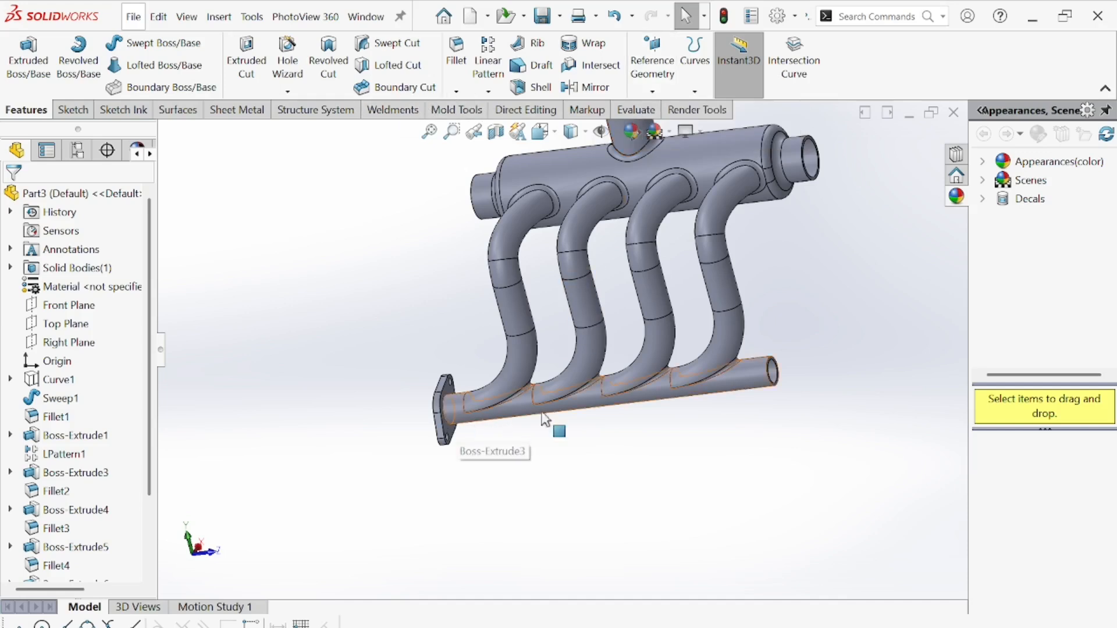
middle_drag(758, 335, 617, 350)
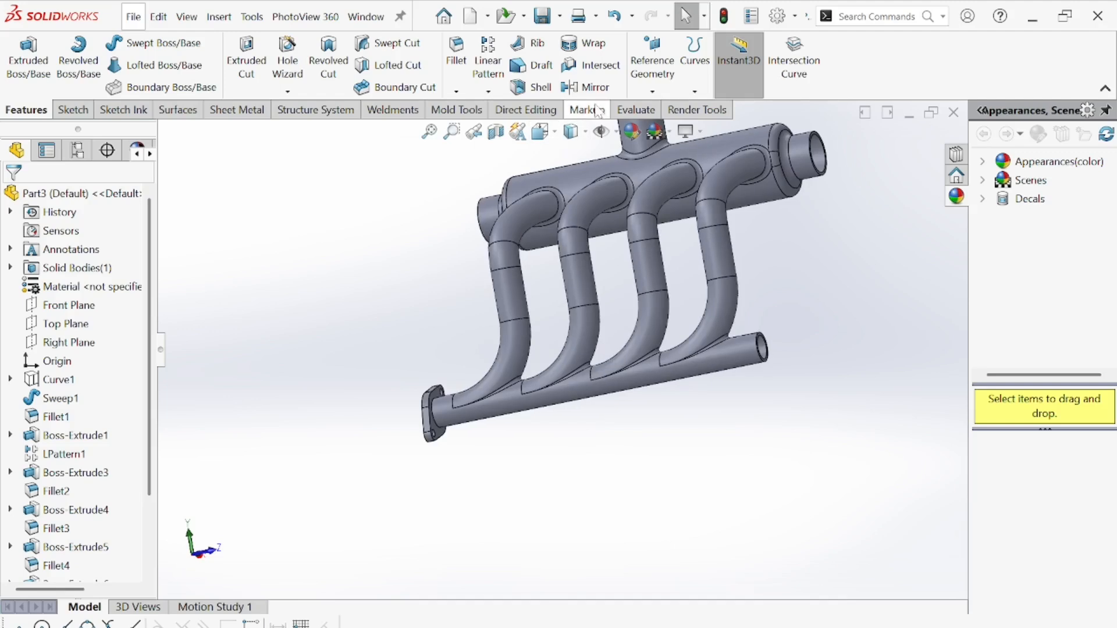
- Measure the center distance between the tube's circular edge at the flange and its edge at the open end
click(631, 111)
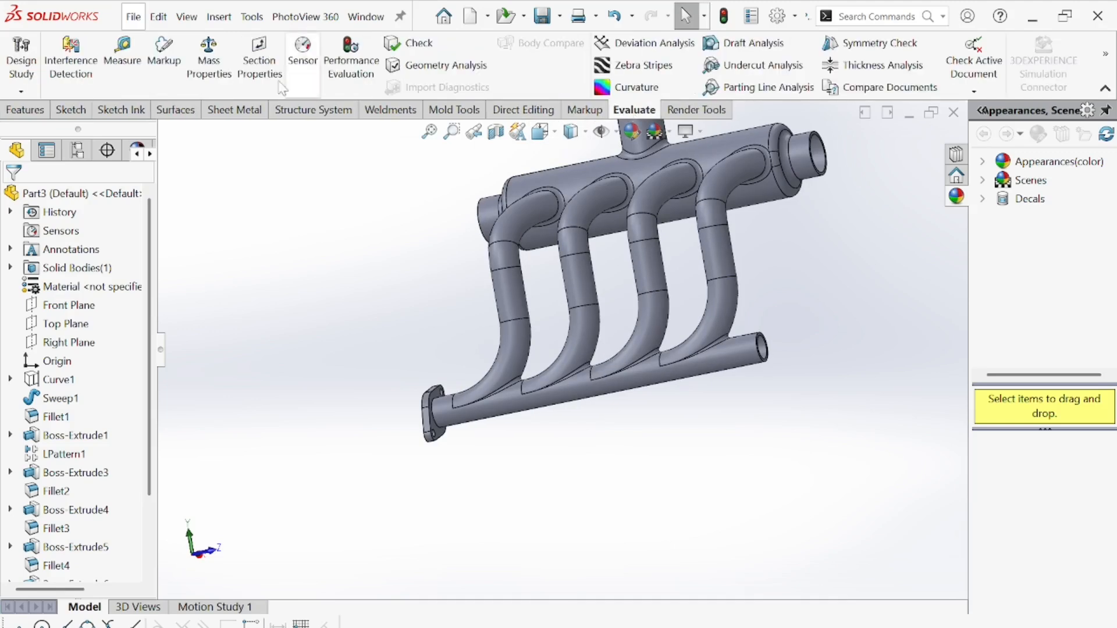
click(122, 61)
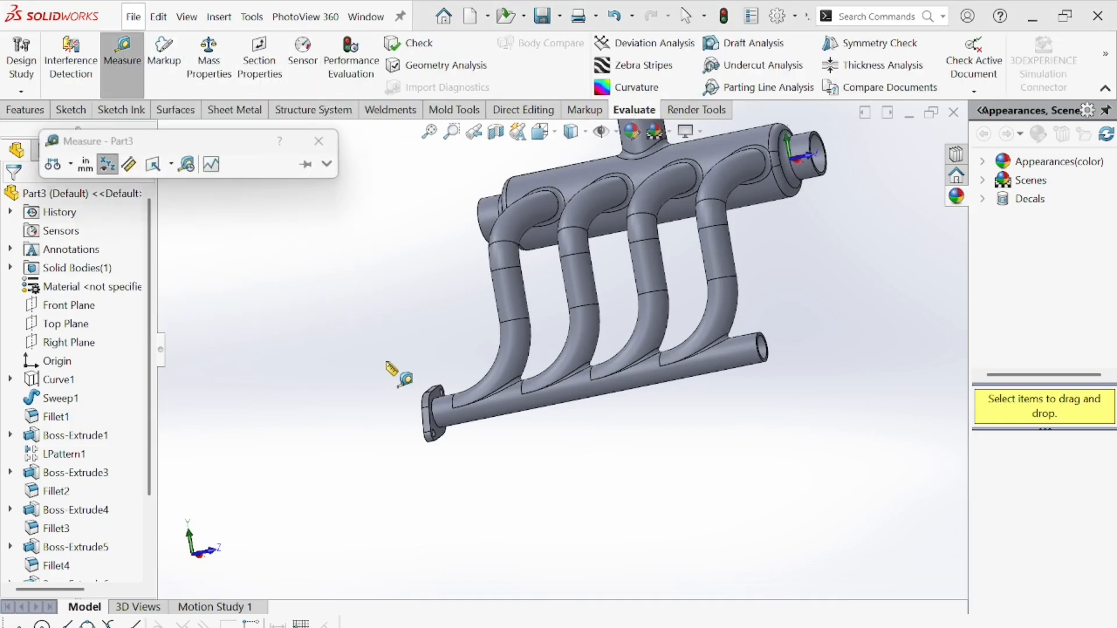
scroll(361, 338, down, 2)
scroll(469, 483, down, 2)
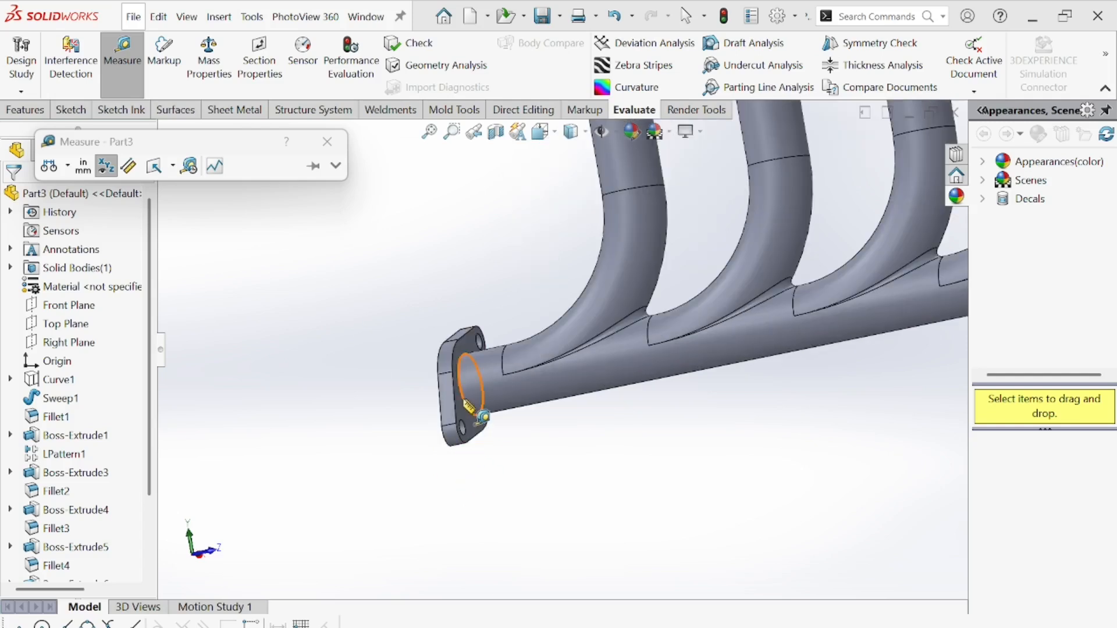
click(469, 407)
scroll(442, 421, up, 3)
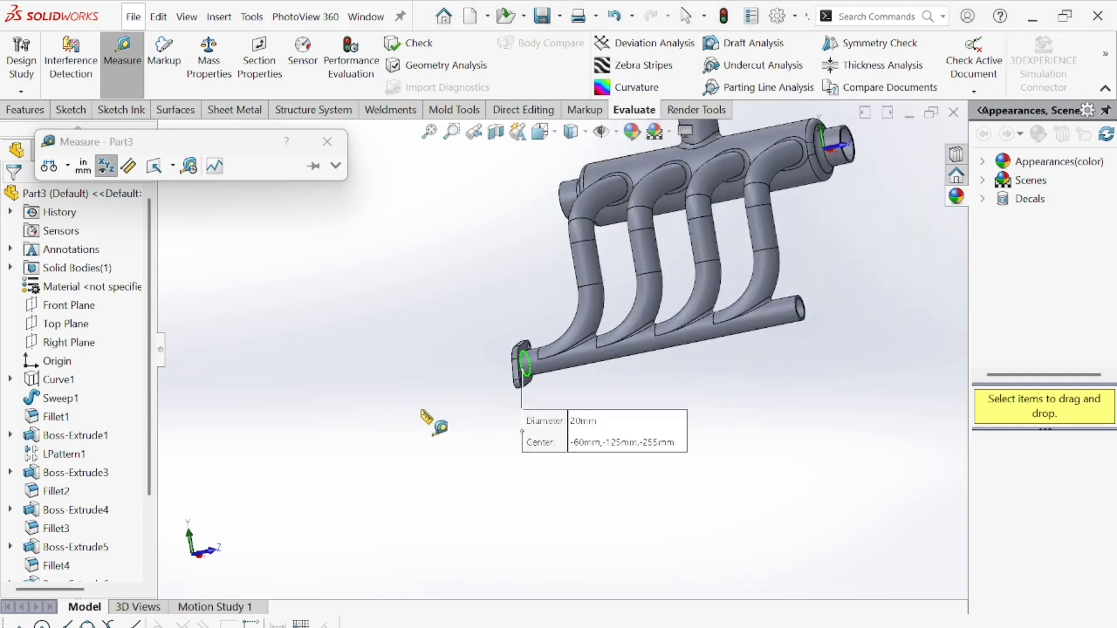
click(796, 310)
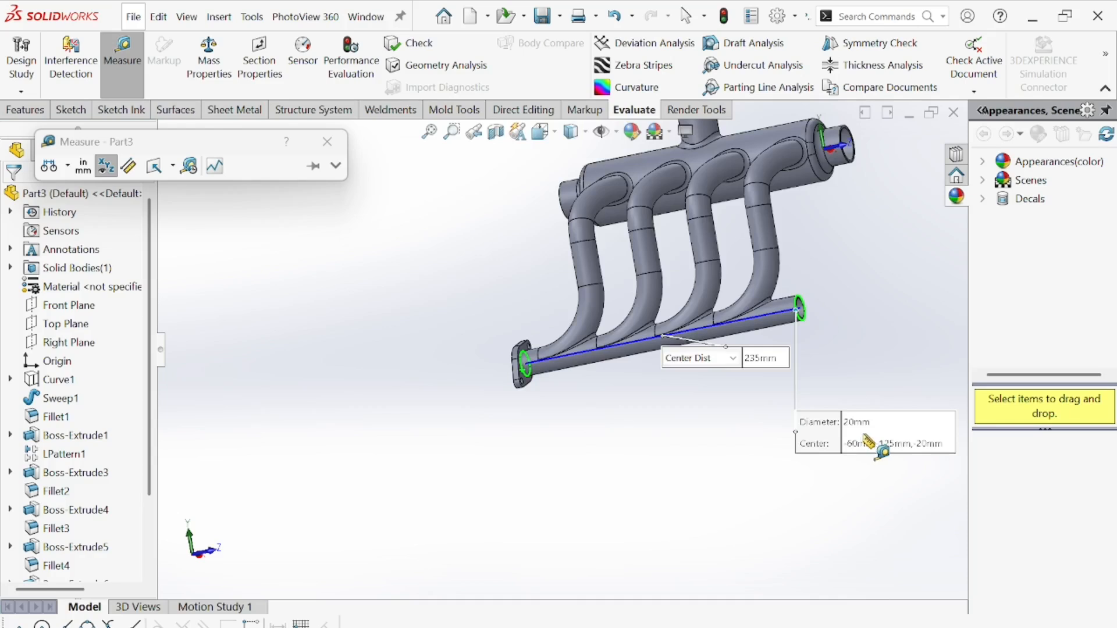
scroll(865, 436, down, 2)
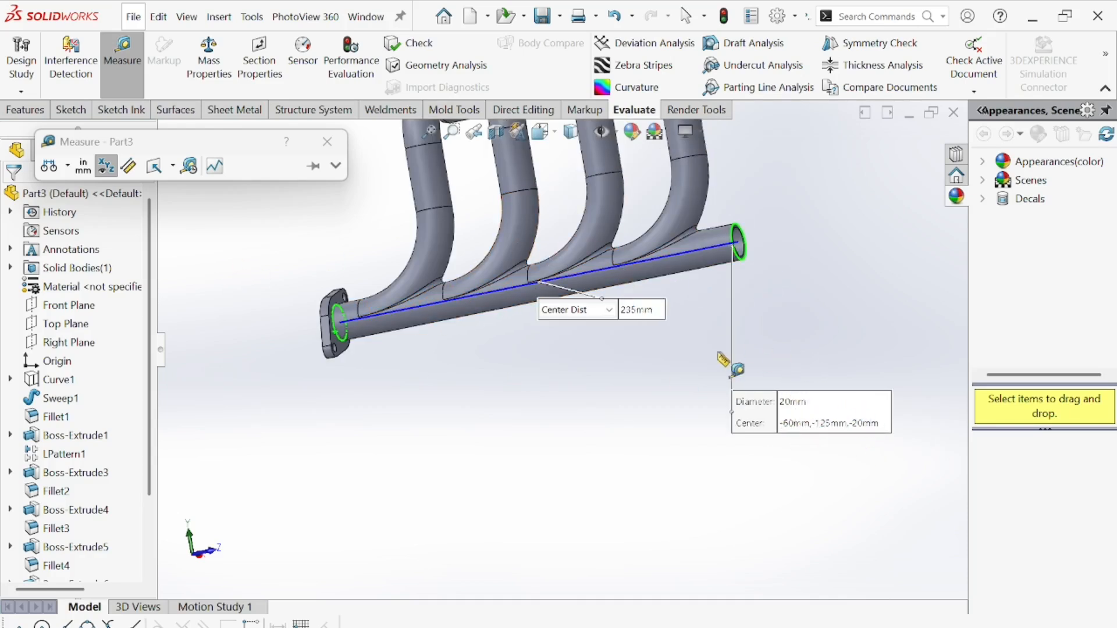
click(327, 142)
scroll(344, 242, up, 3)
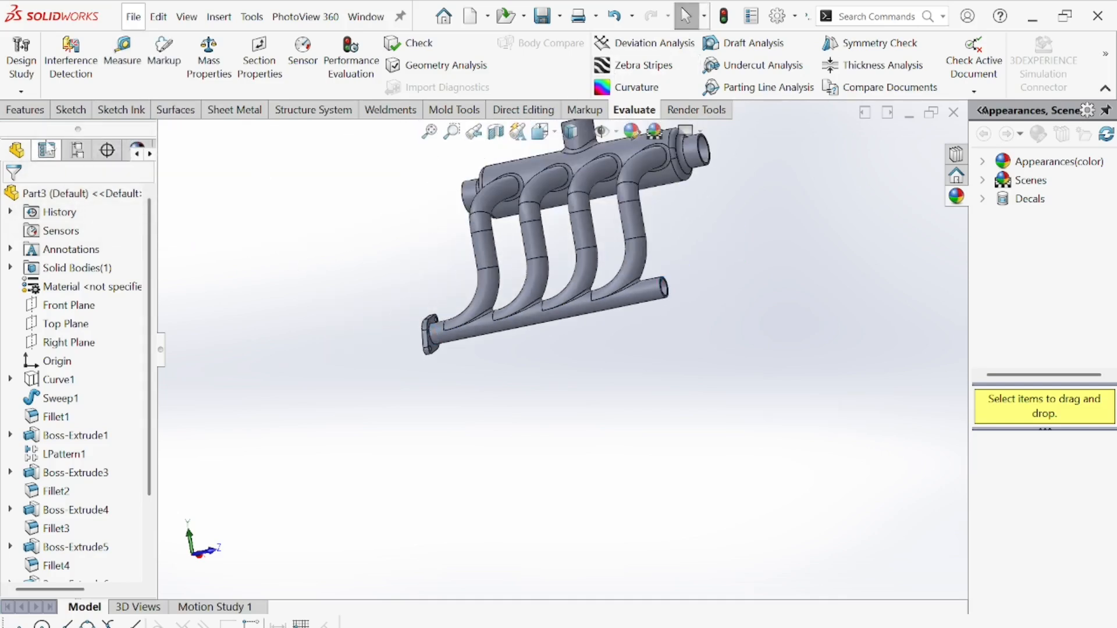
click(25, 109)
click(652, 90)
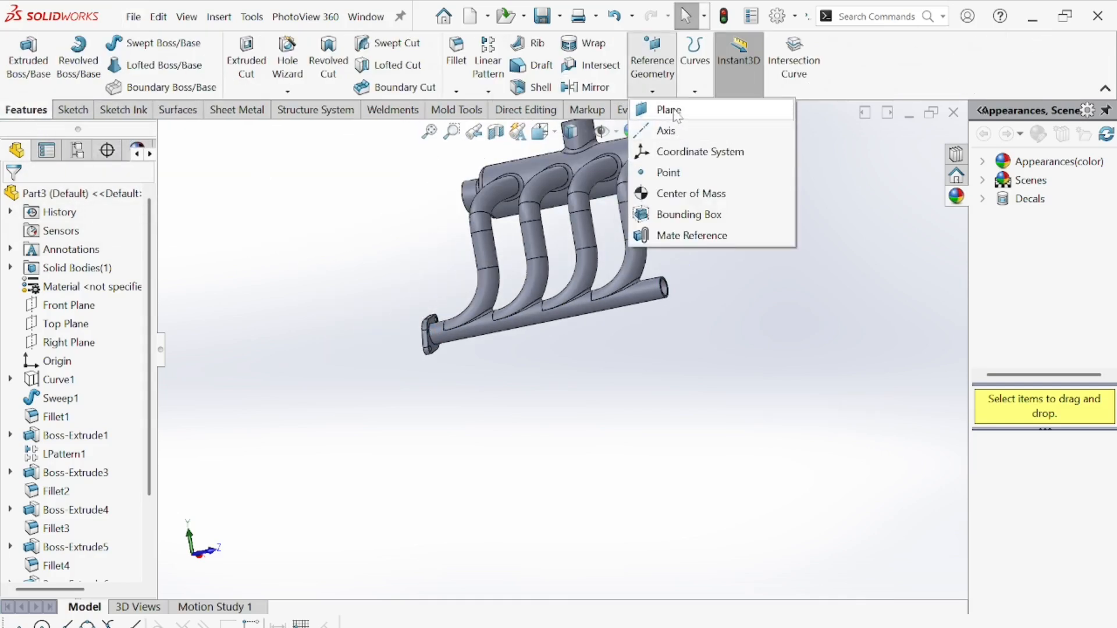
click(669, 111)
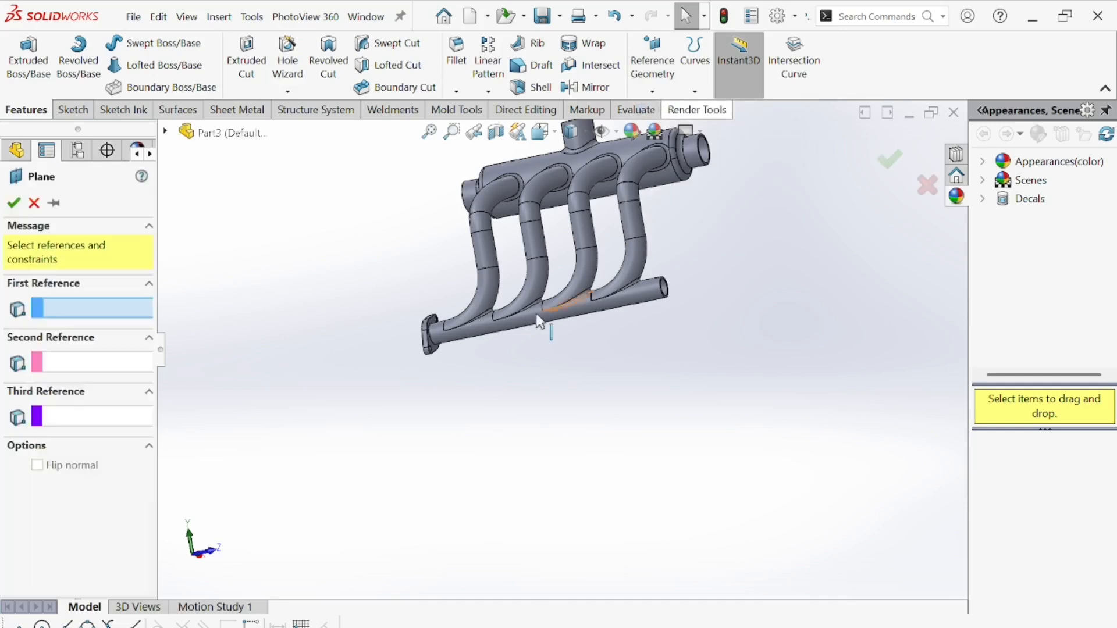
middle_drag(605, 290, 570, 305)
scroll(570, 302, down, 5)
click(724, 329)
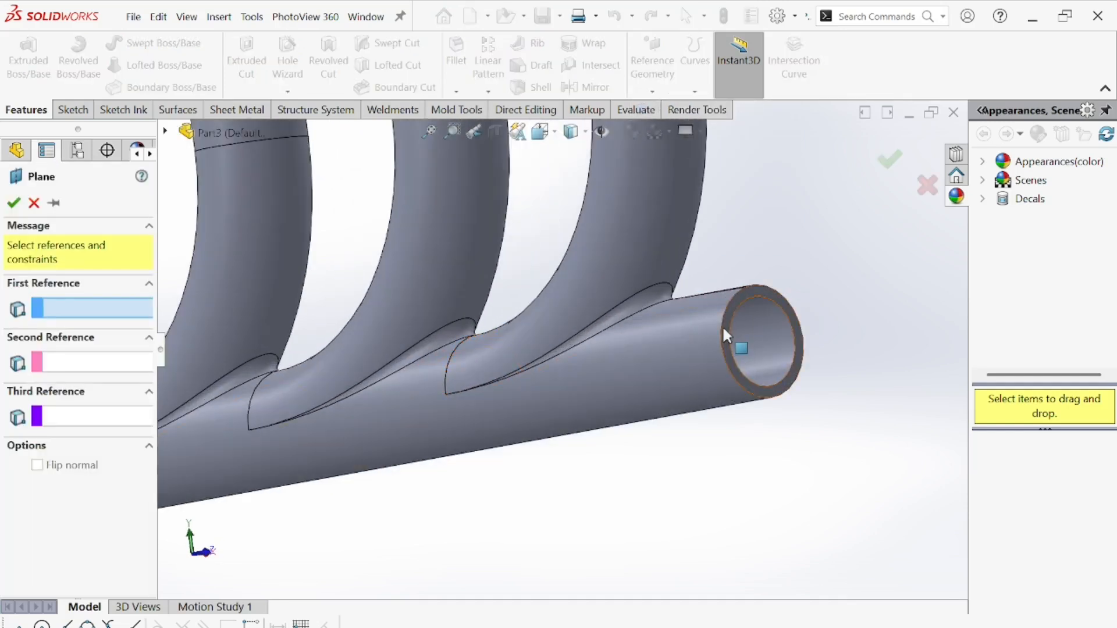
scroll(361, 384, up, 3)
middle_drag(319, 388, 203, 449)
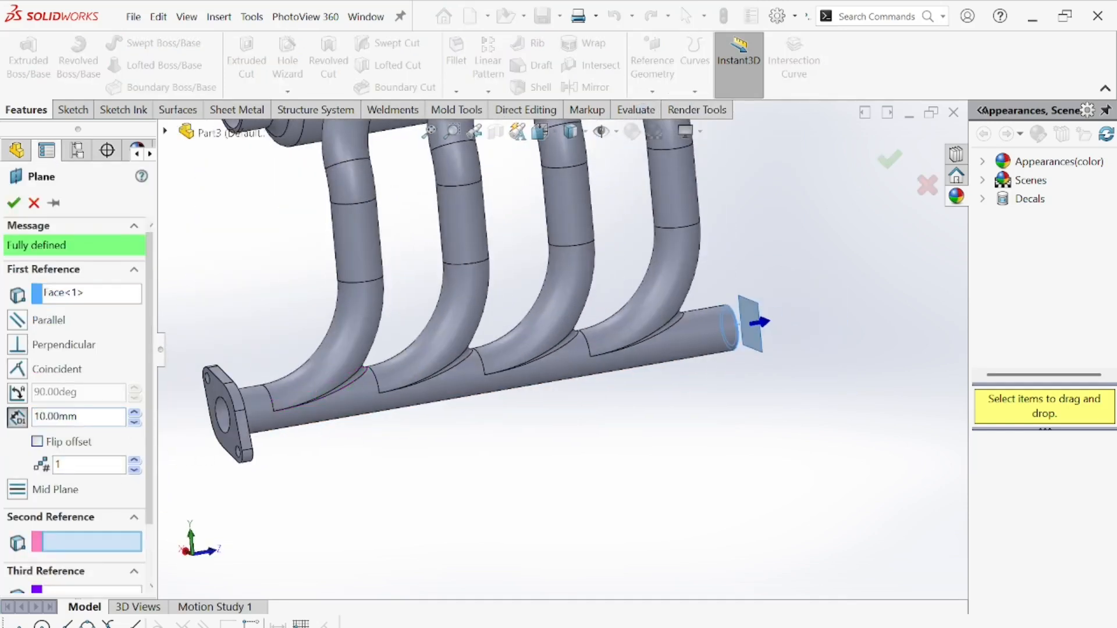
click(108, 416)
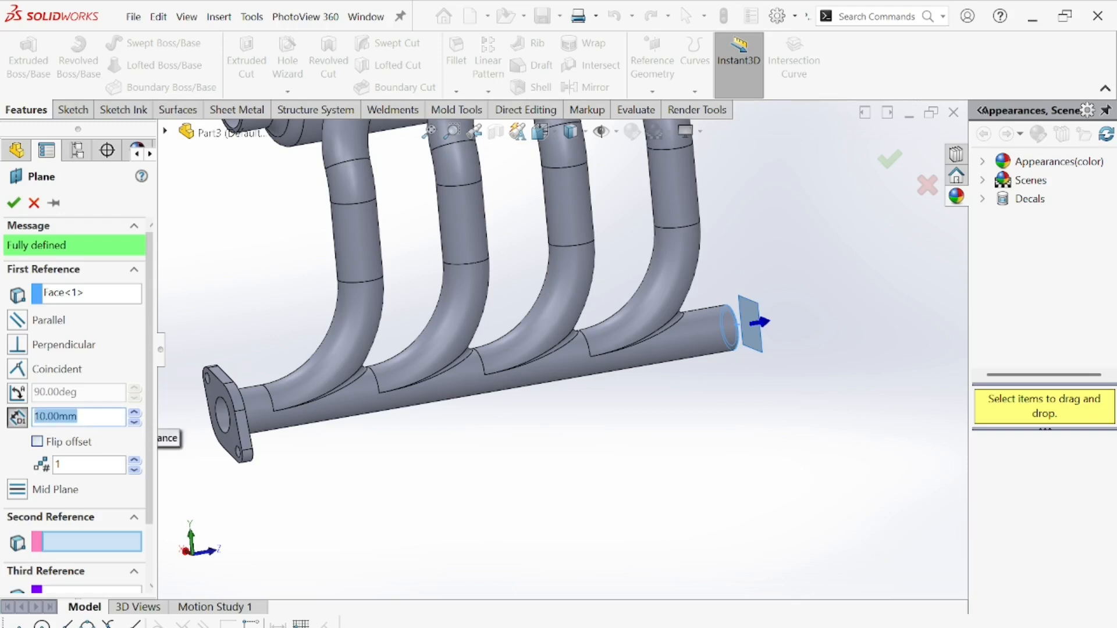
click(38, 442)
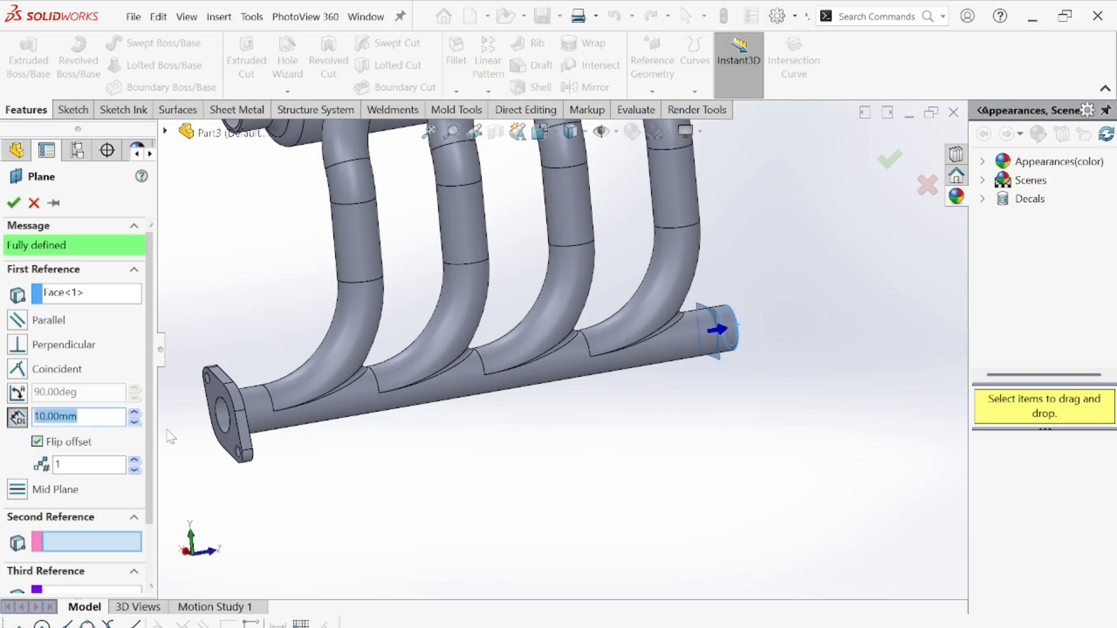
click(134, 414)
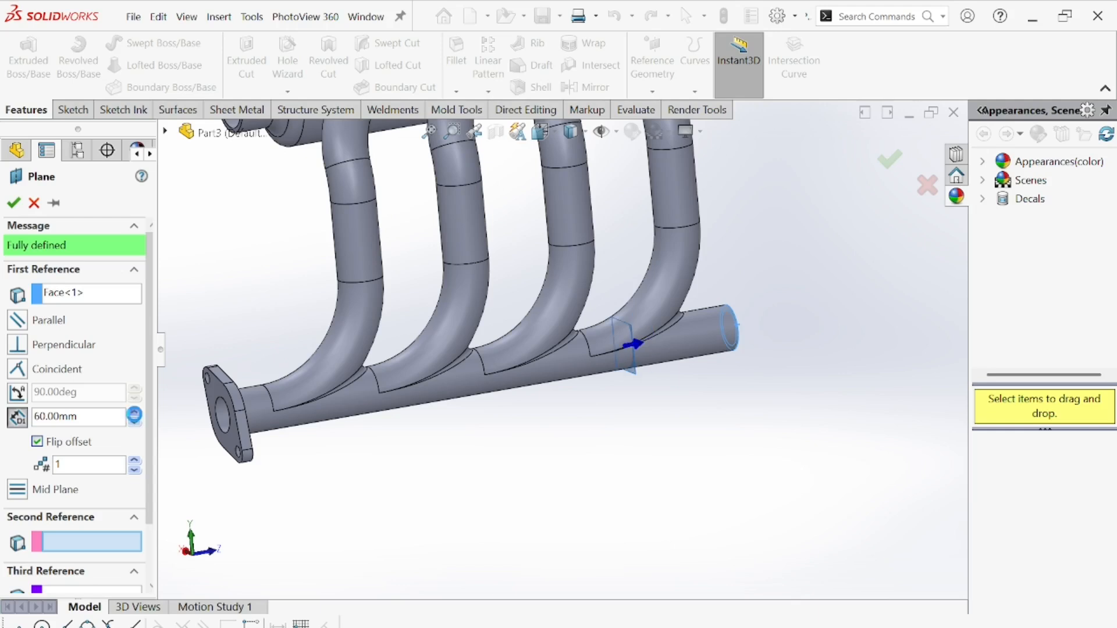
click(135, 413)
middle_drag(464, 414, 227, 398)
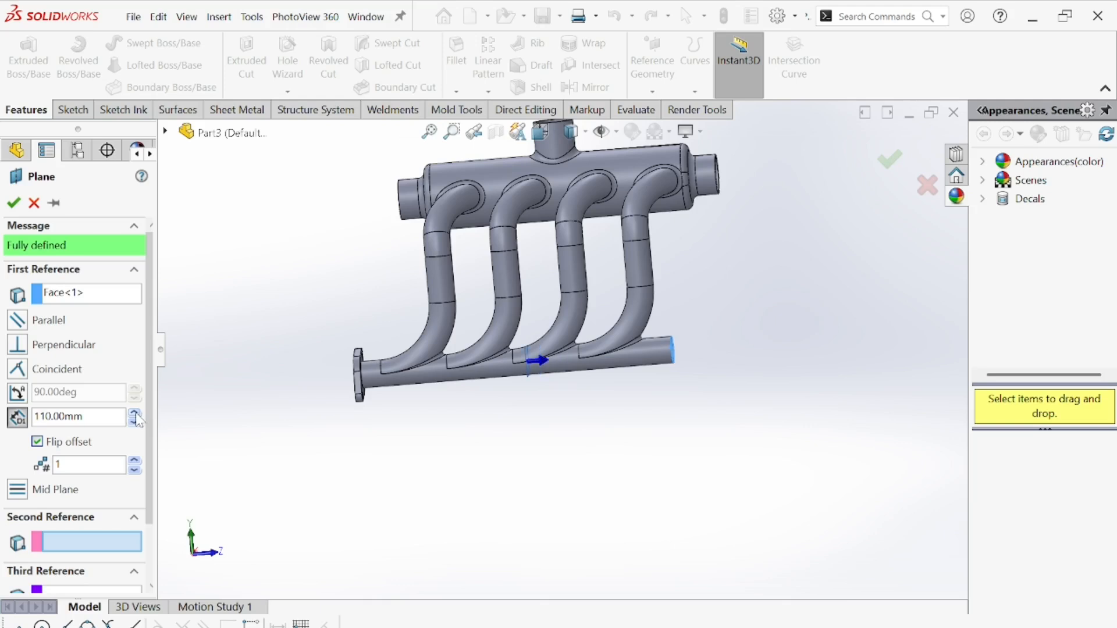
middle_drag(329, 430, 529, 369)
scroll(529, 369, up, 3)
middle_drag(558, 419, 289, 310)
click(34, 203)
scroll(336, 272, up, 2)
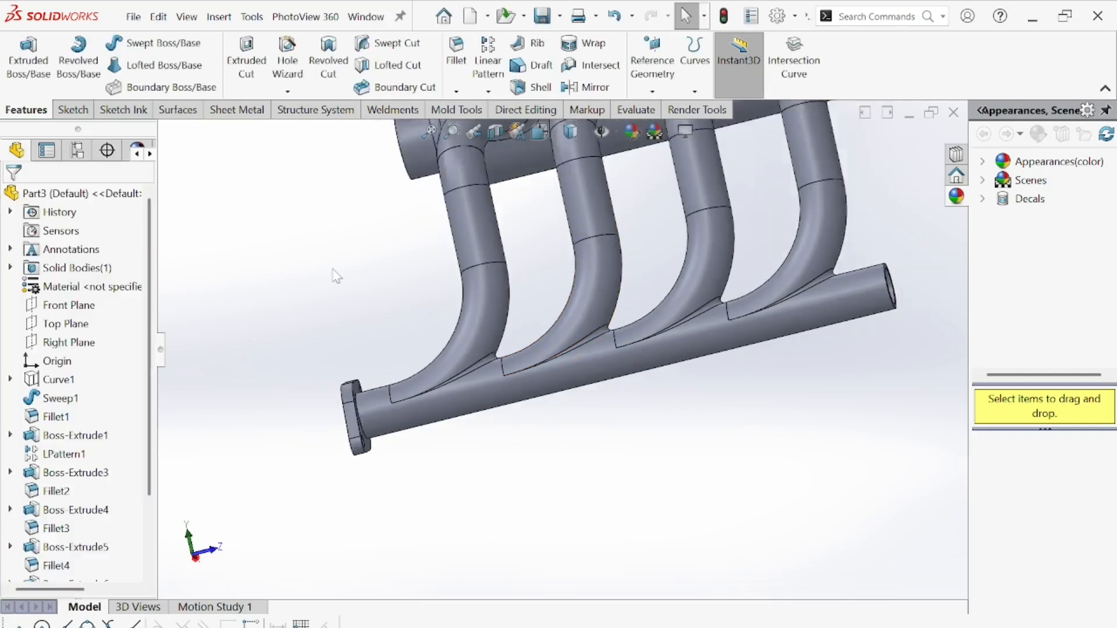
- Recheck the center-to-center distance along the lower tube, from the flange-side circular edge to the open end's edge
click(636, 109)
click(122, 58)
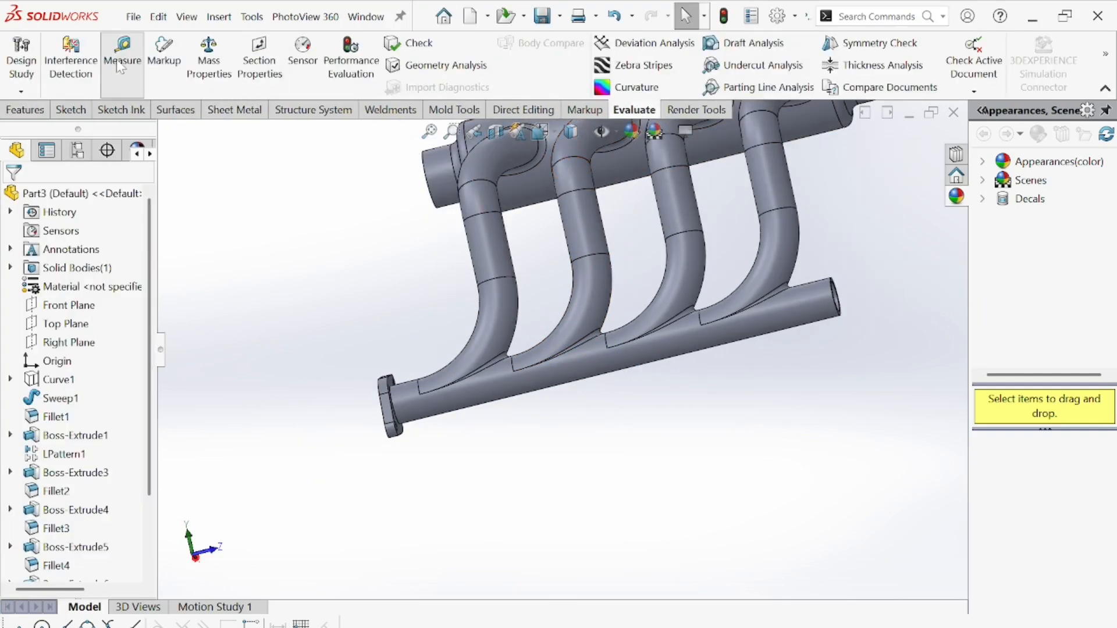
scroll(417, 420, down, 3)
scroll(419, 421, down, 3)
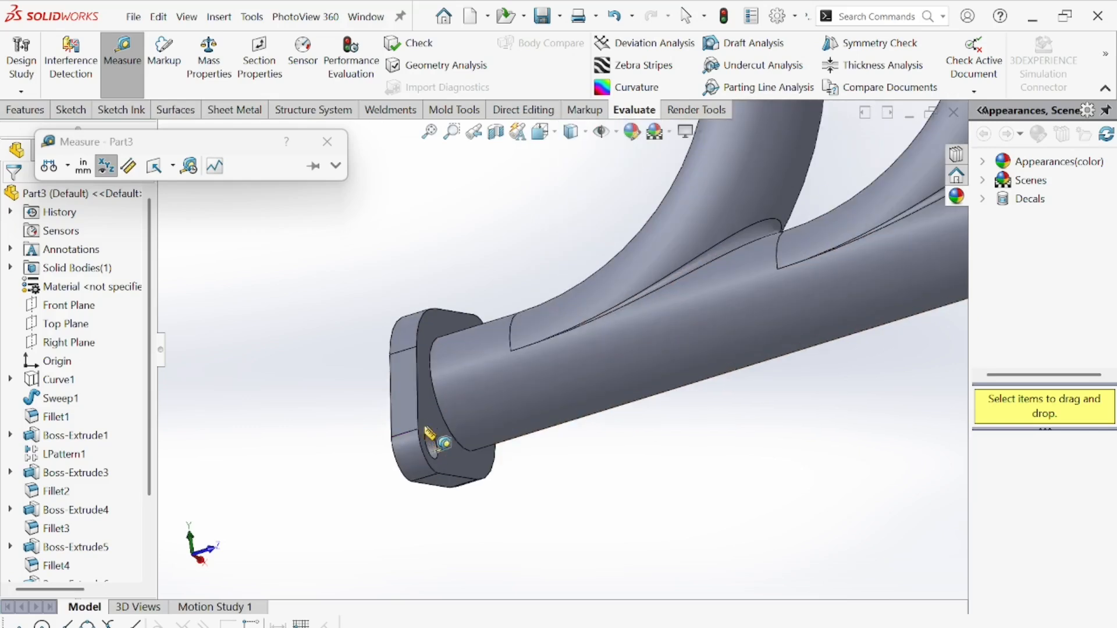
click(445, 420)
scroll(523, 325, up, 5)
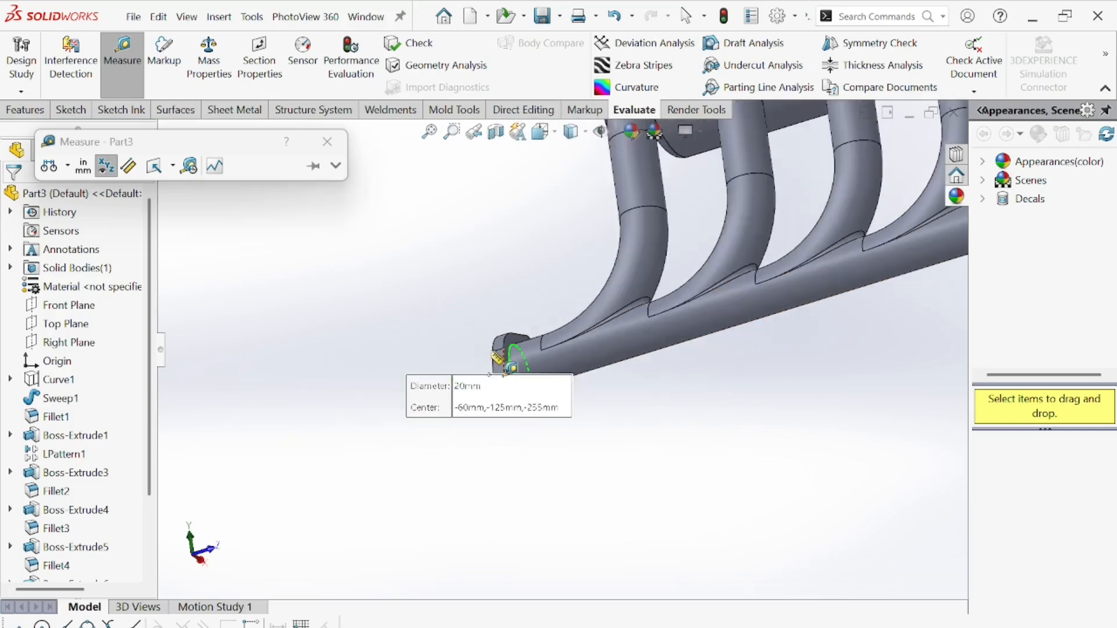
scroll(846, 296, down, 3)
click(869, 247)
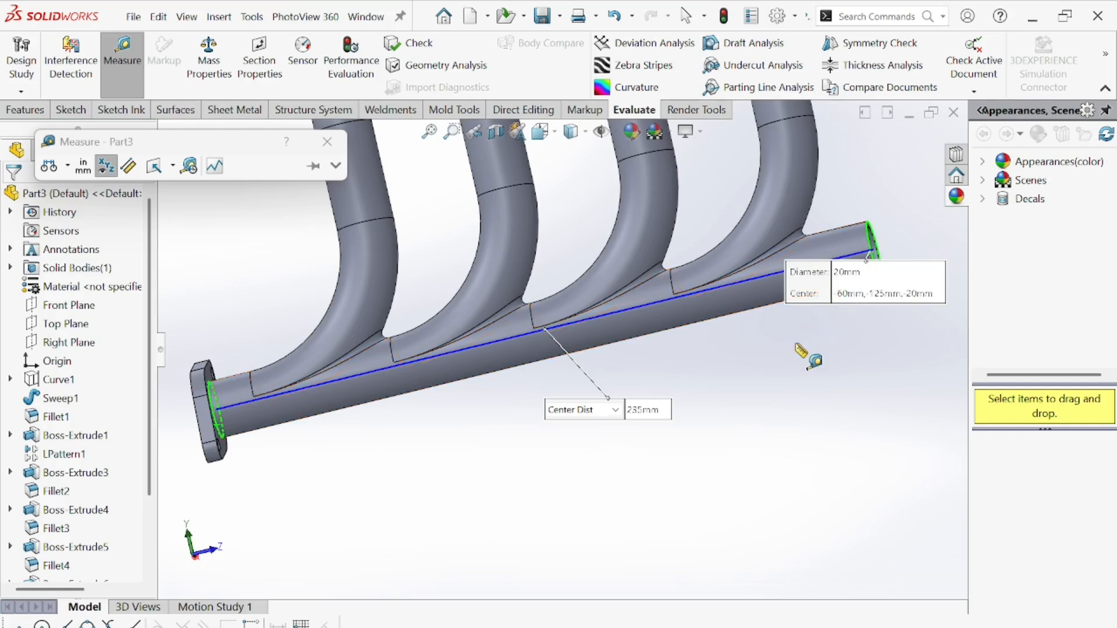
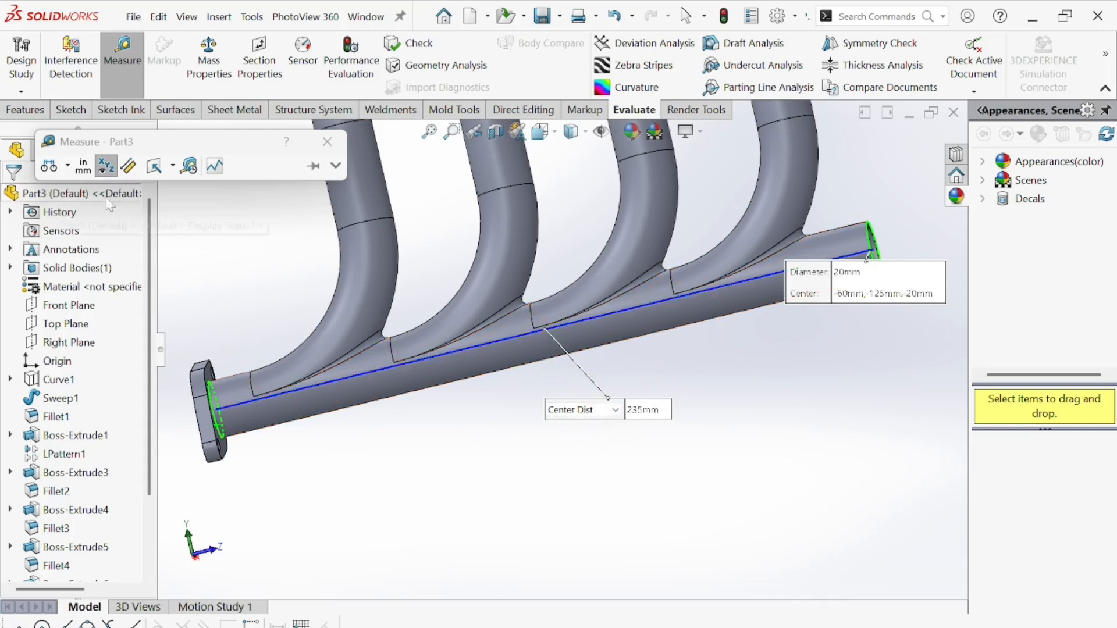
click(155, 168)
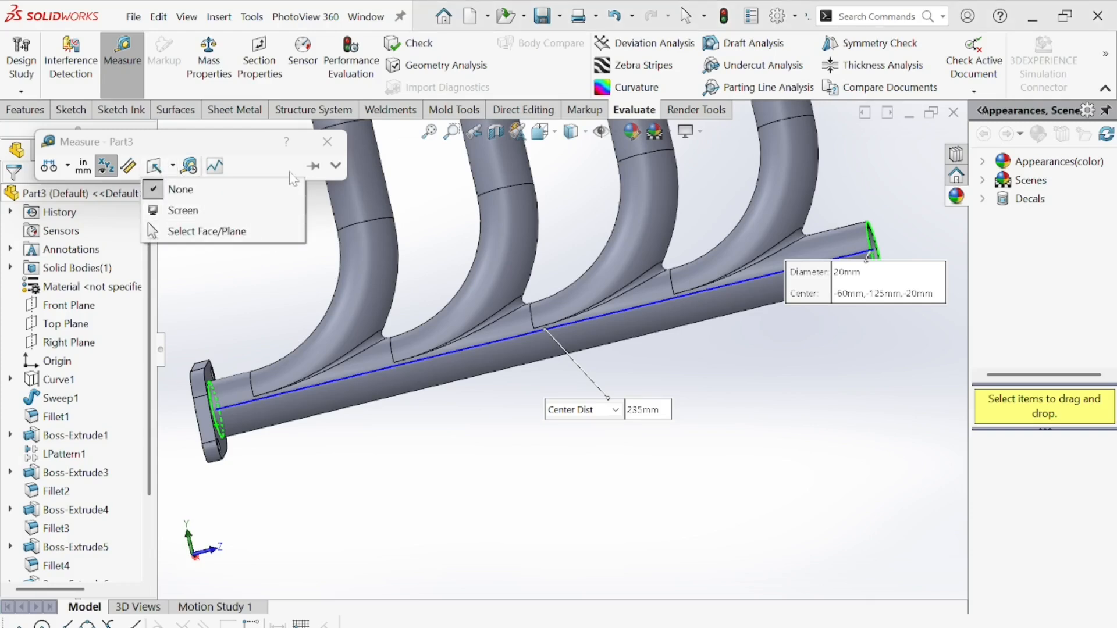
click(327, 143)
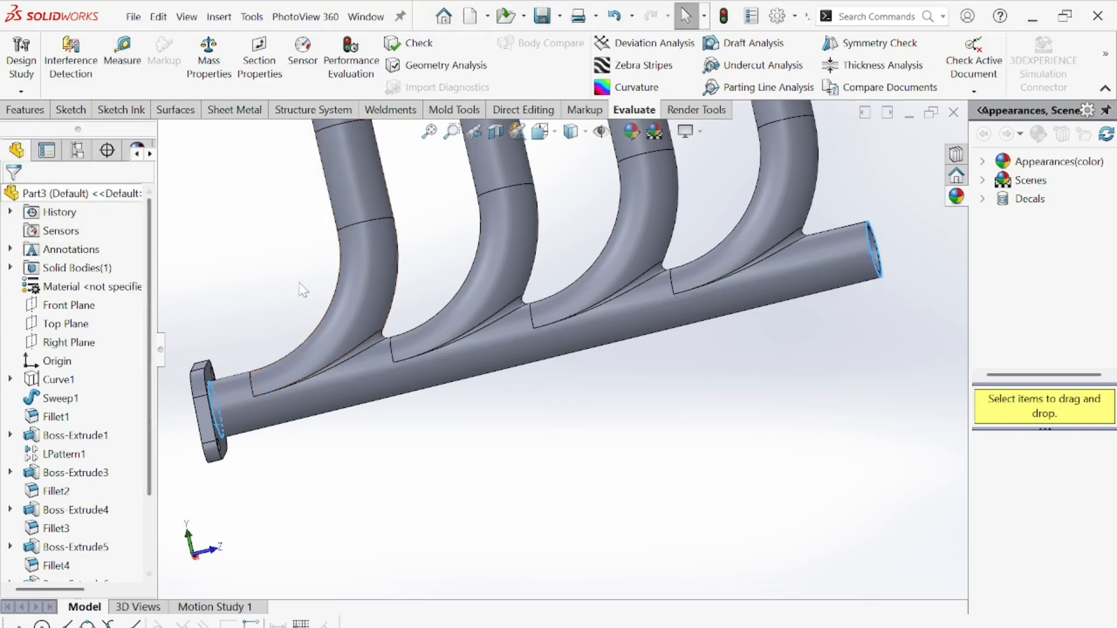
click(122, 55)
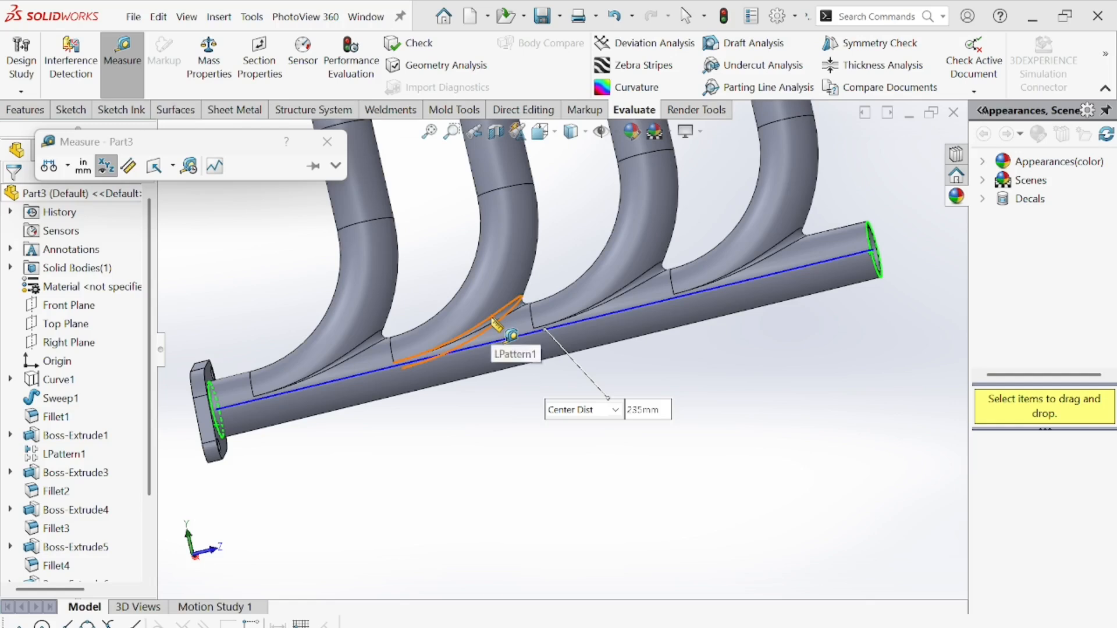
click(327, 142)
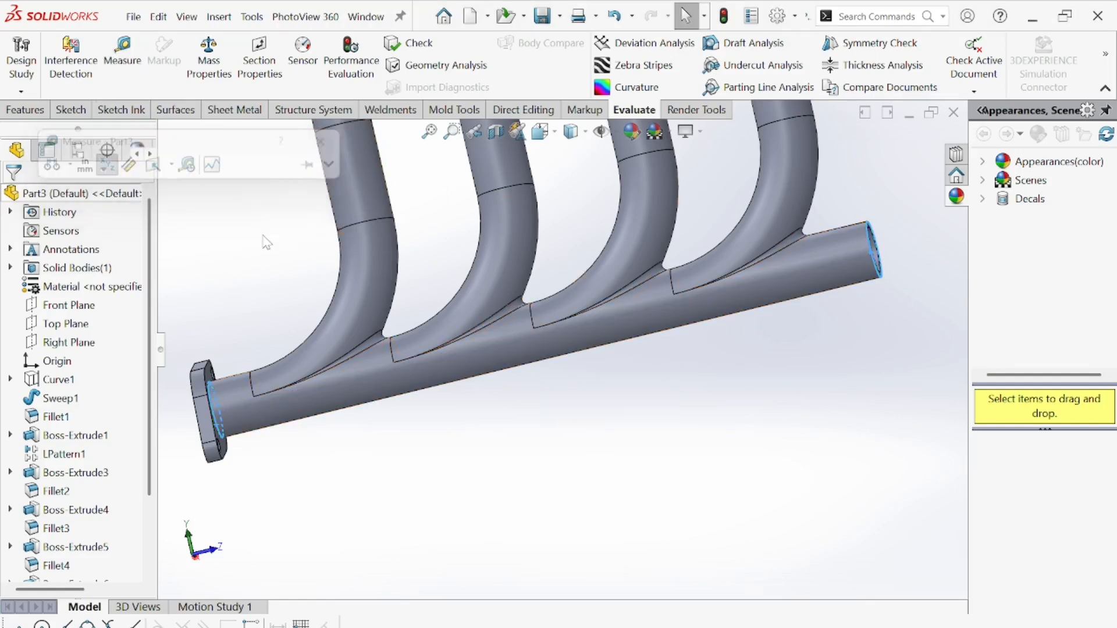
click(25, 109)
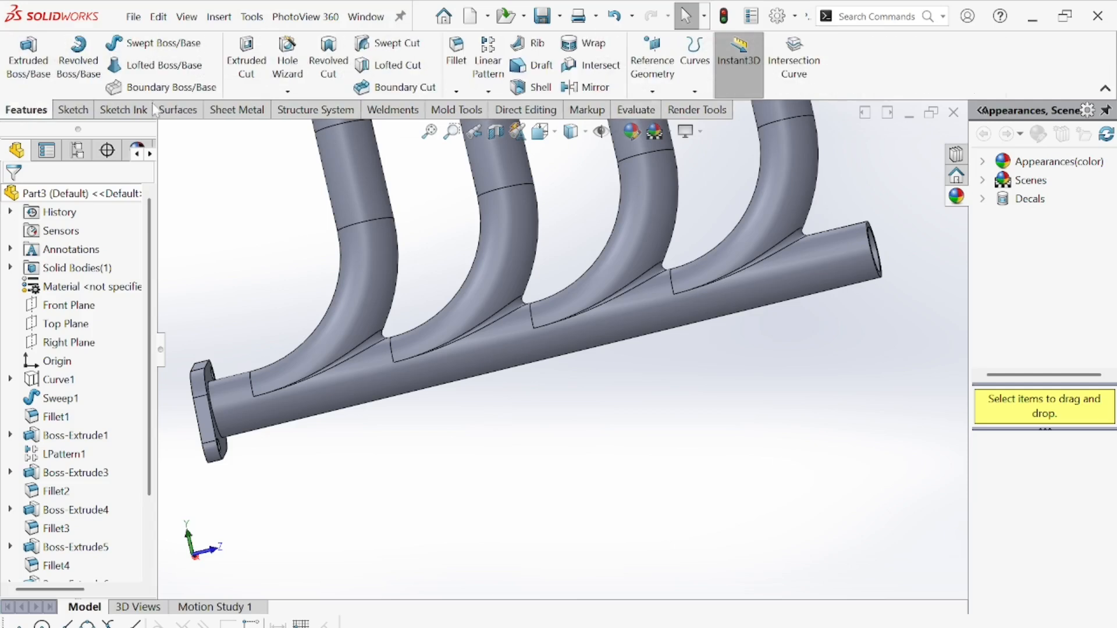
click(663, 72)
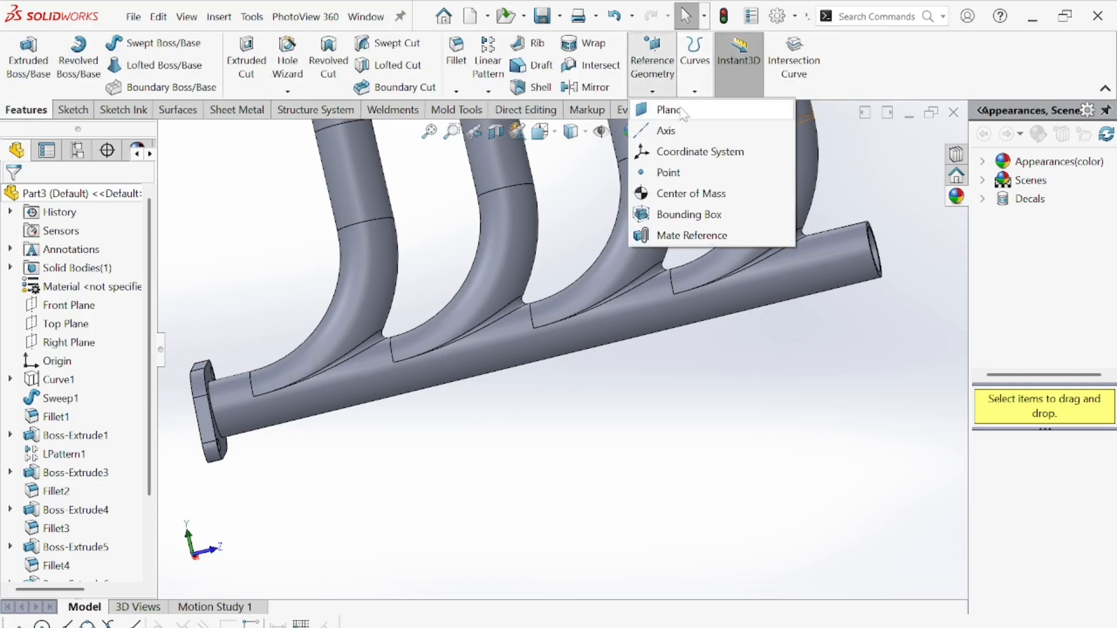
click(680, 109)
middle_drag(792, 219, 749, 271)
scroll(873, 264, down, 3)
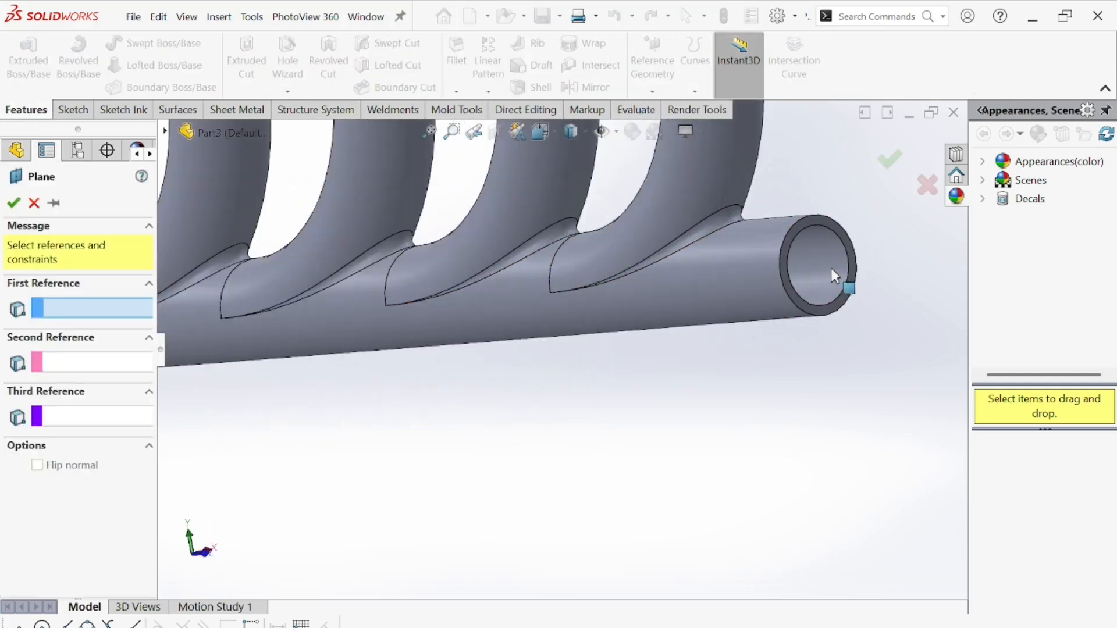
click(788, 262)
scroll(714, 277, up, 5)
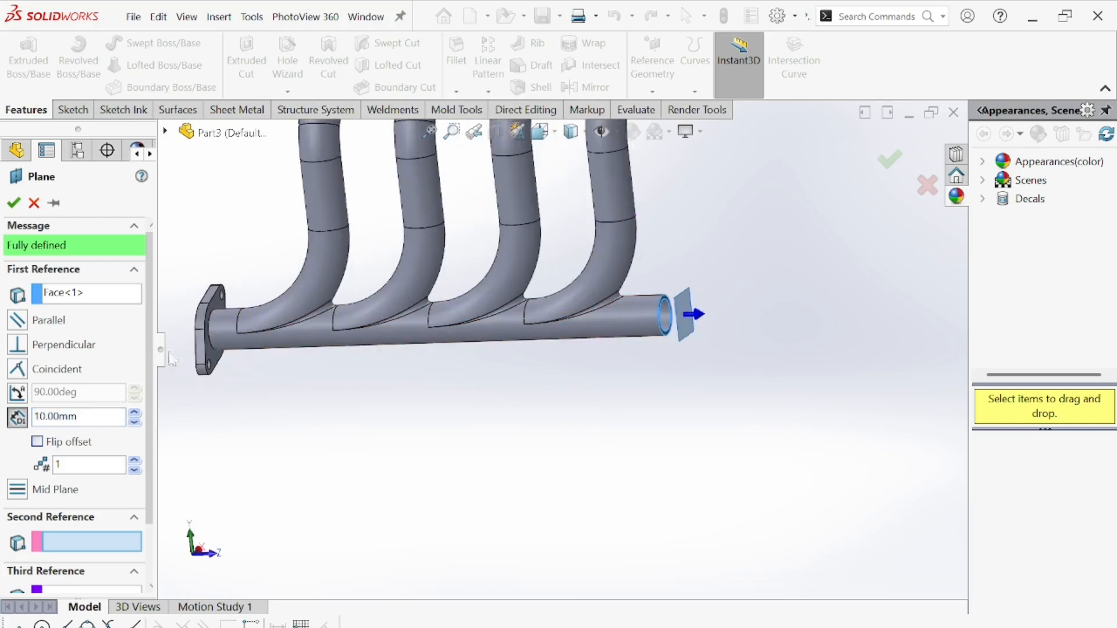
click(37, 441)
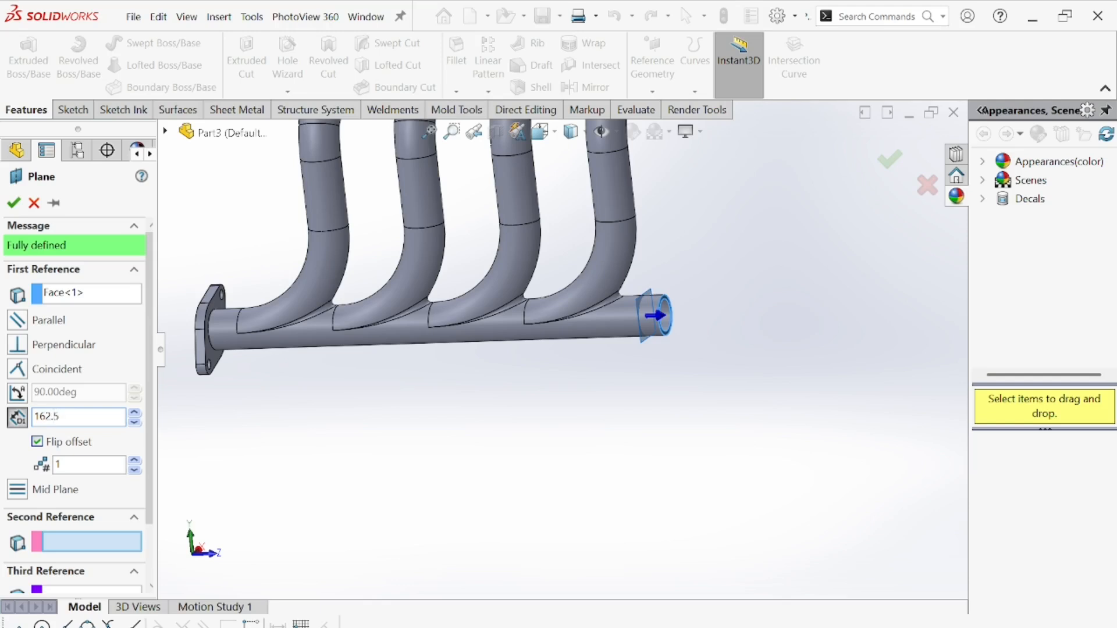
key(Return)
middle_drag(462, 404, 372, 374)
double_click(58, 417)
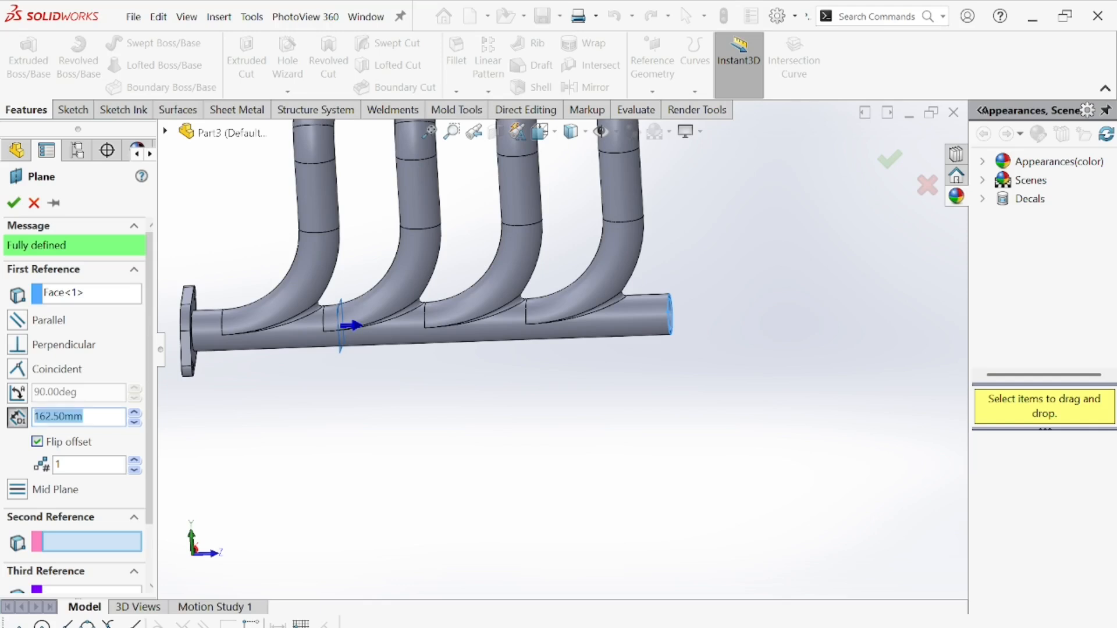
click(370, 335)
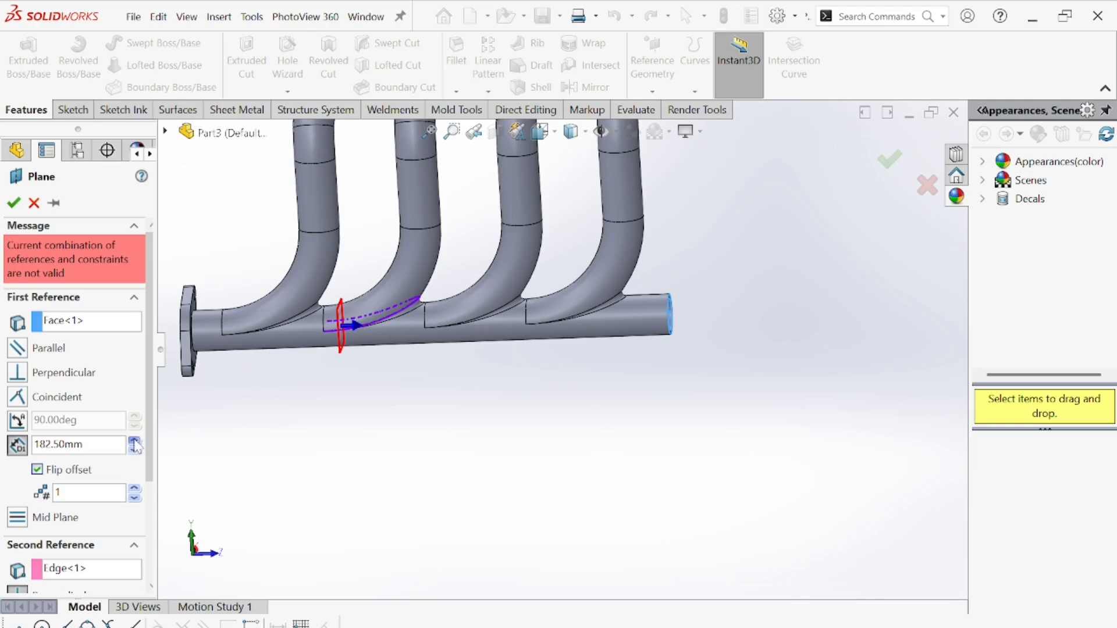
click(34, 202)
- Start a sketch on the lower tube's open end face and convert the existing flange face's outline into it
middle_drag(285, 376, 331, 279)
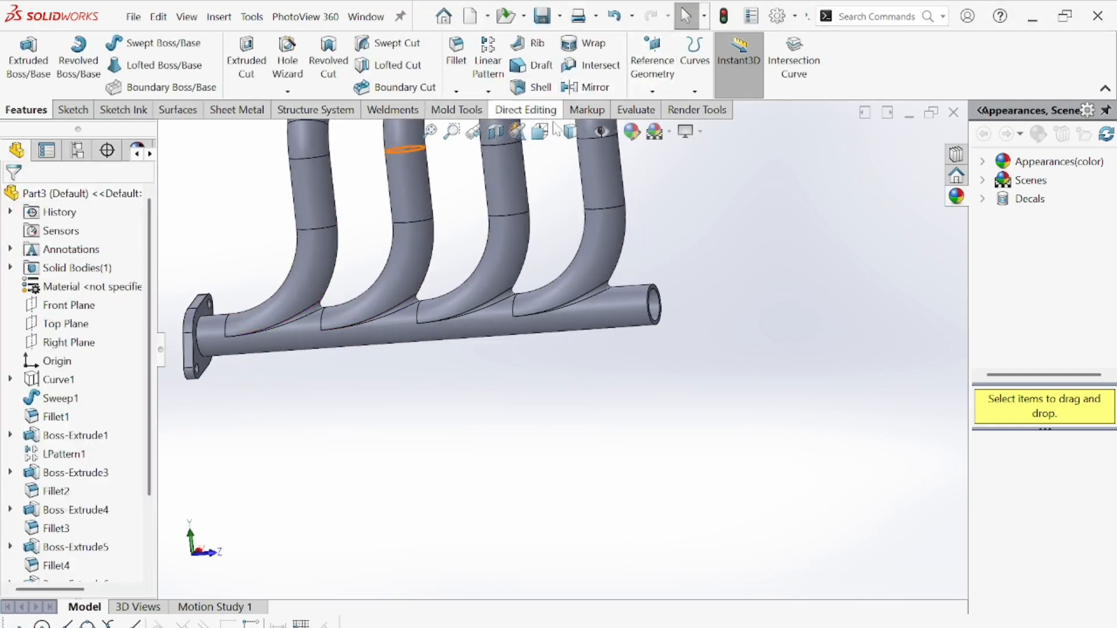
middle_drag(655, 305, 617, 328)
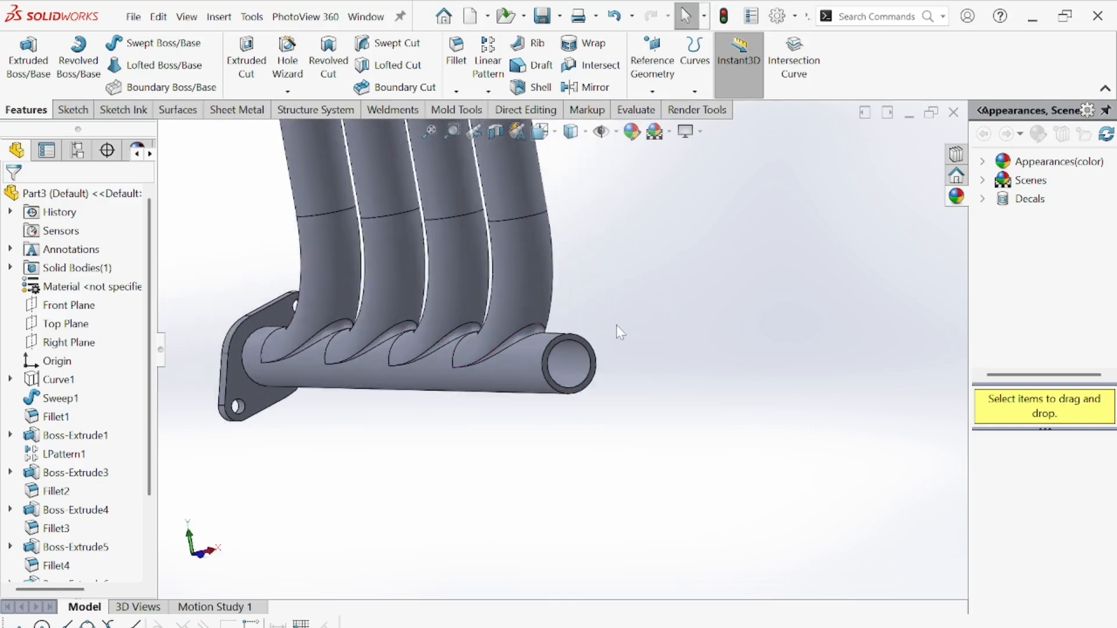
click(578, 338)
click(646, 302)
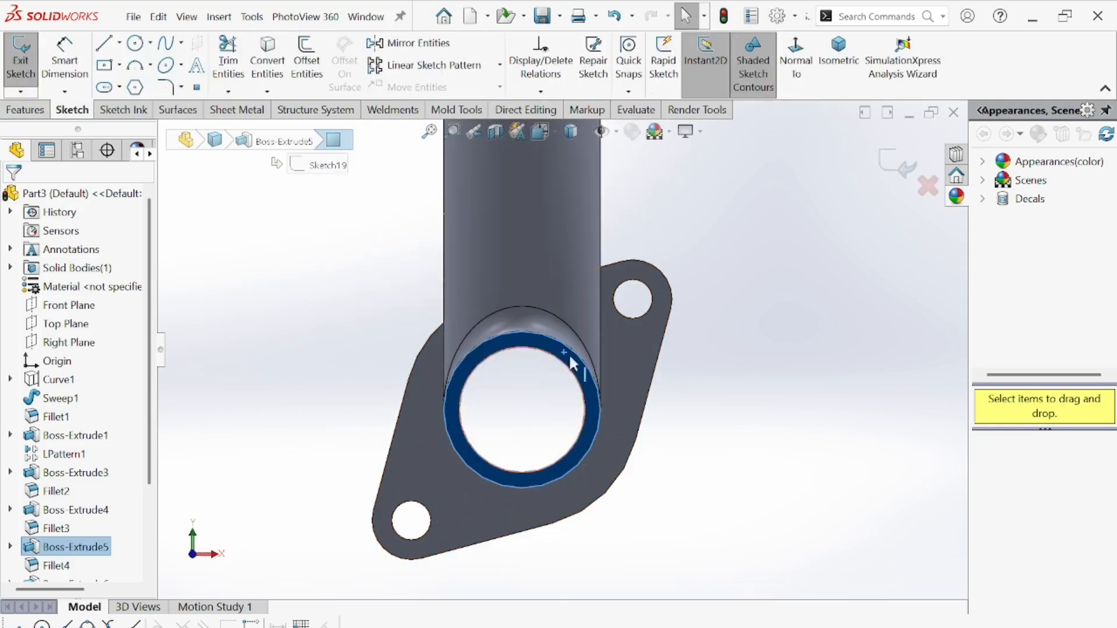
click(647, 362)
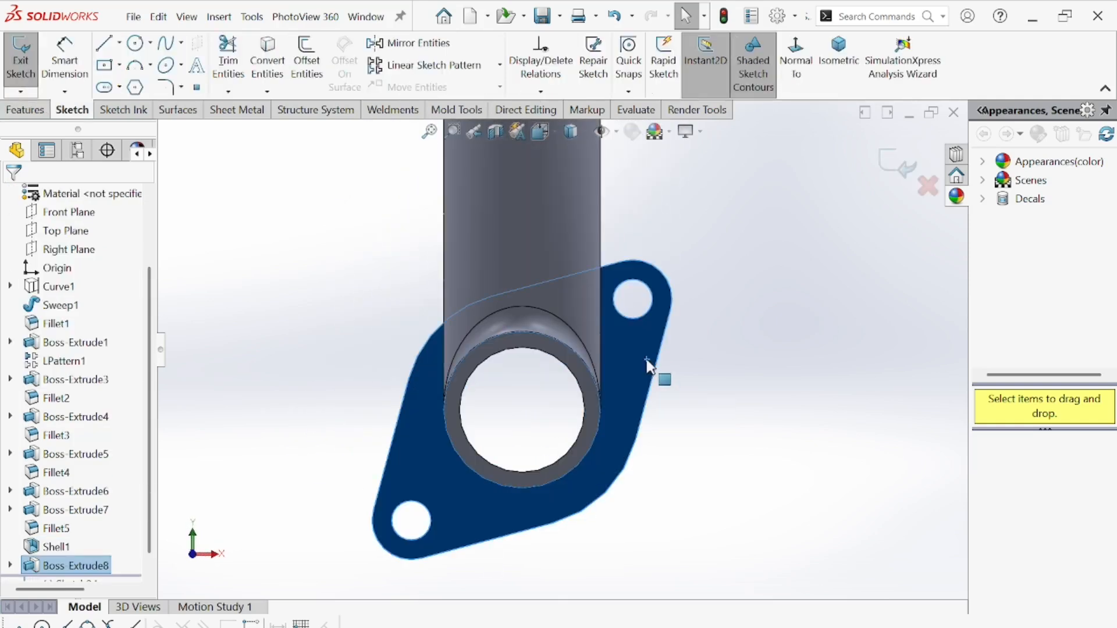
click(267, 58)
- Inspect the converted flange outline at the tube's open end against the existing flange from several angles
mouse_move(512, 360)
middle_down()
mouse_move(580, 376)
mouse_move(532, 353)
mouse_move(560, 307)
mouse_move(532, 329)
mouse_move(472, 344)
mouse_move(480, 375)
middle_up()
scroll(580, 376, up, 3)
scroll(546, 346, up, 4)
scroll(530, 332, down, 1)
scroll(472, 343, down, 2)
scroll(497, 332, up, 2)
middle_drag(497, 333, 483, 314)
middle_drag(526, 262, 543, 350)
scroll(550, 321, down, 2)
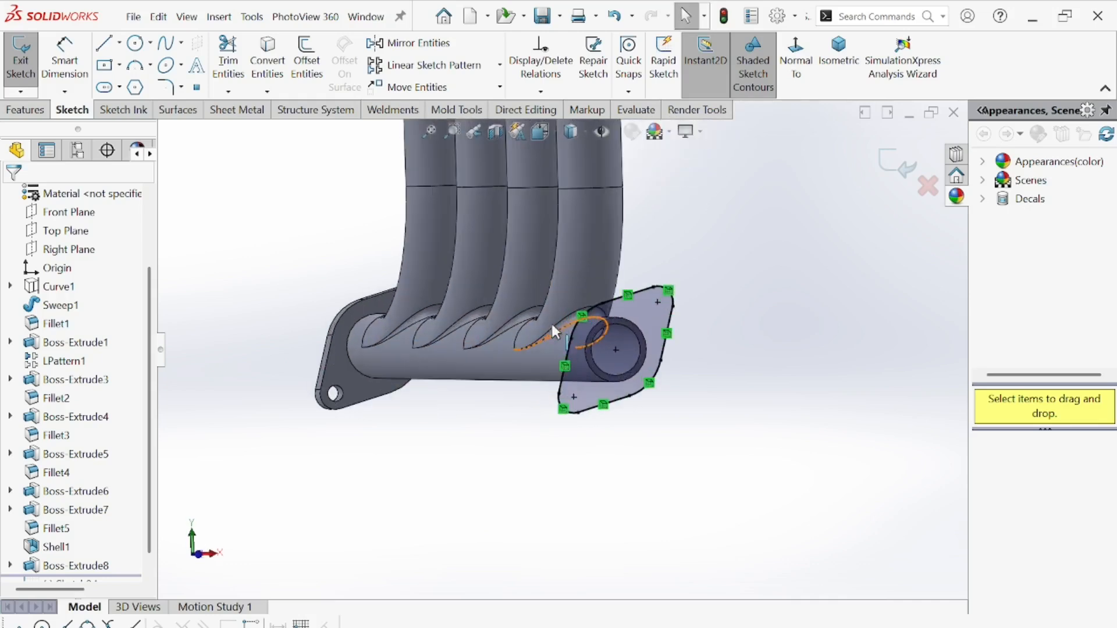
middle_drag(545, 301, 539, 298)
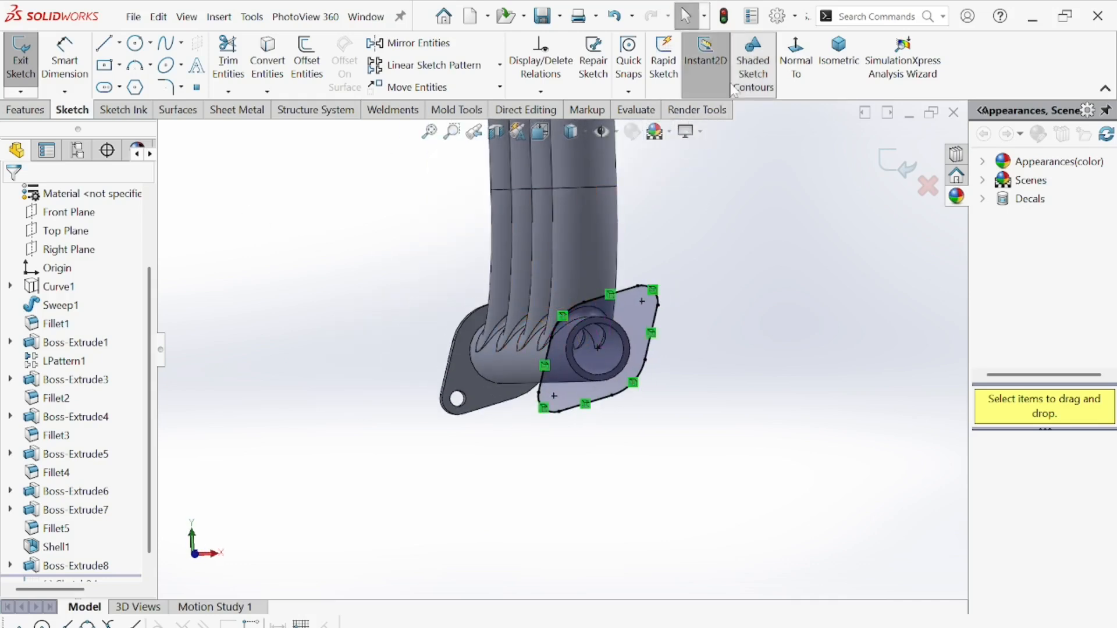
- Draw a circle of radius 2.5 mm over each of the two bolt holes in the flange sketch
click(796, 61)
scroll(547, 362, down, 3)
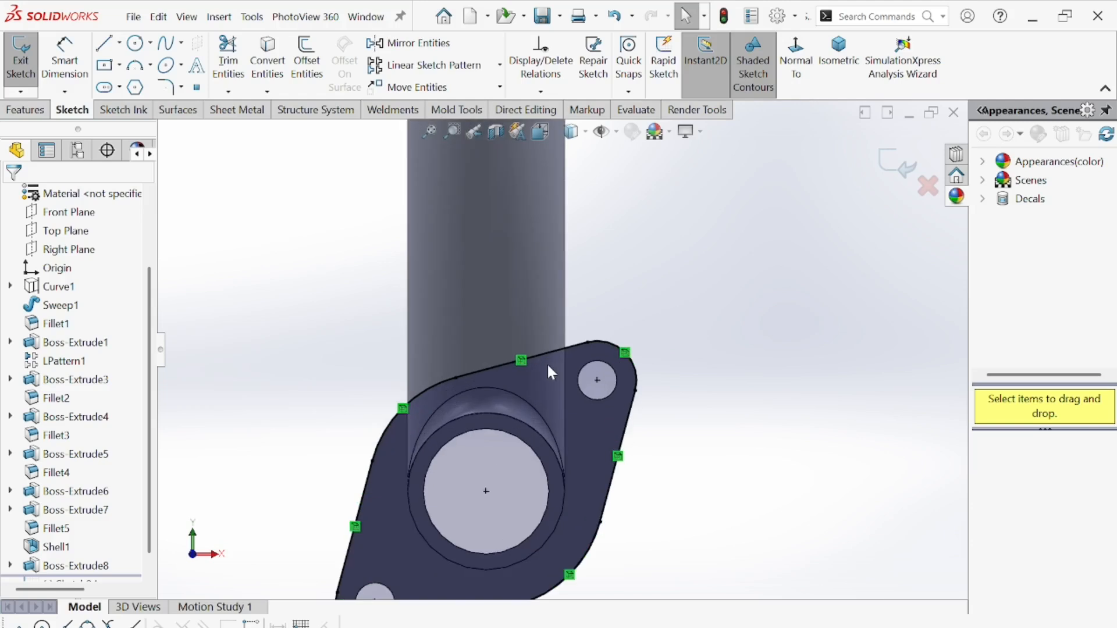
click(144, 45)
scroll(635, 413, down, 3)
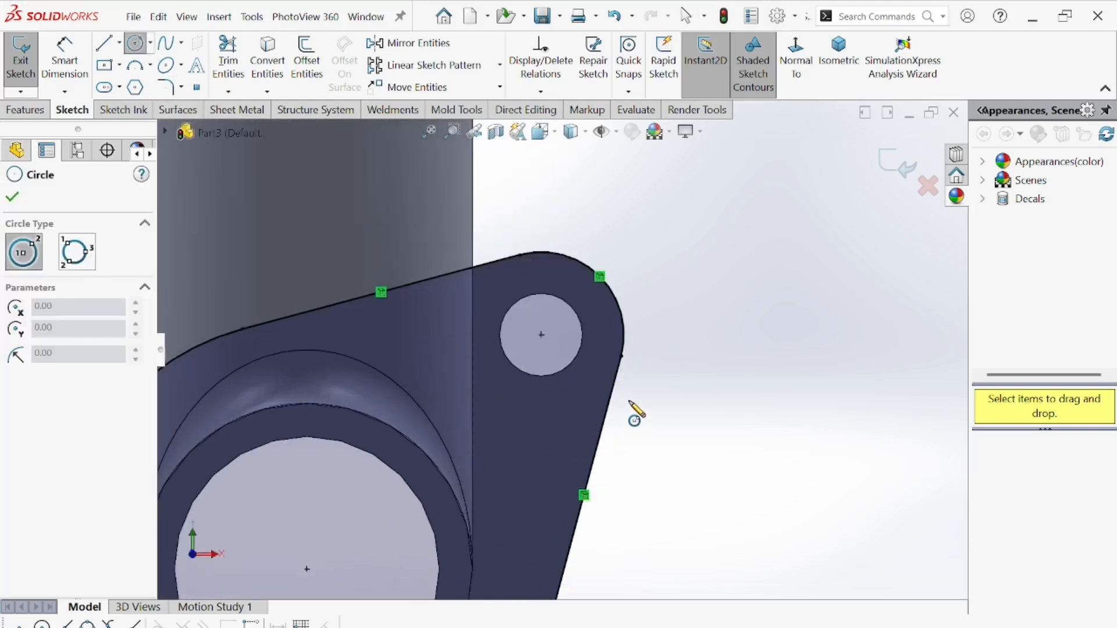
click(541, 335)
click(585, 313)
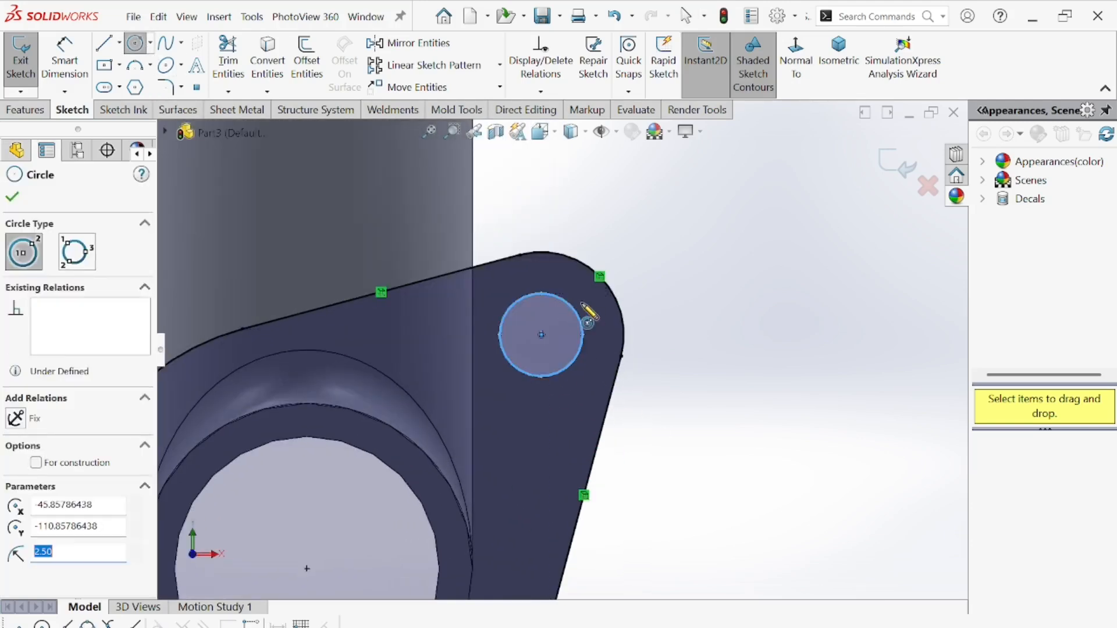
scroll(576, 326, up, 5)
scroll(421, 483, down, 4)
click(511, 429)
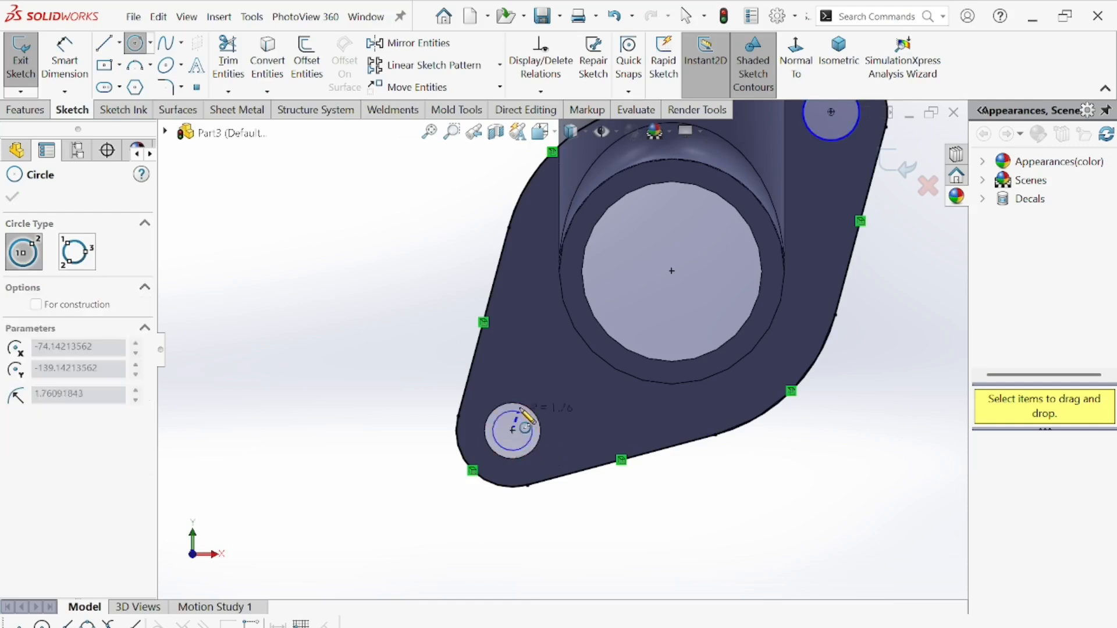
click(522, 401)
scroll(541, 402, up, 5)
- Draw a circle of radius 8 mm centered on the tube, matching its bore
scroll(521, 364, down, 2)
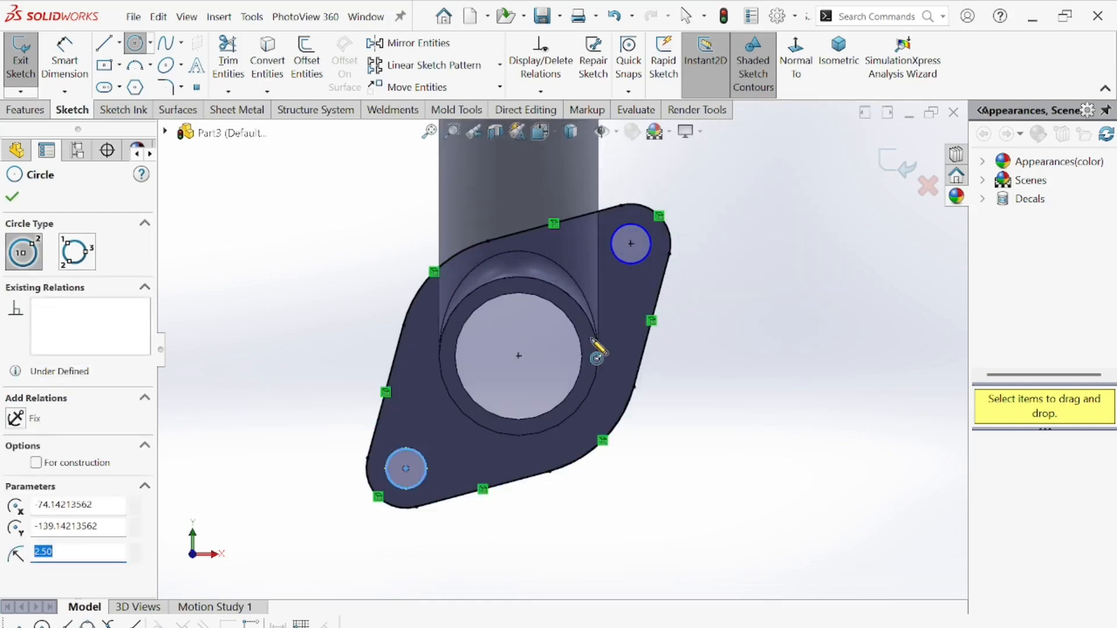
click(518, 355)
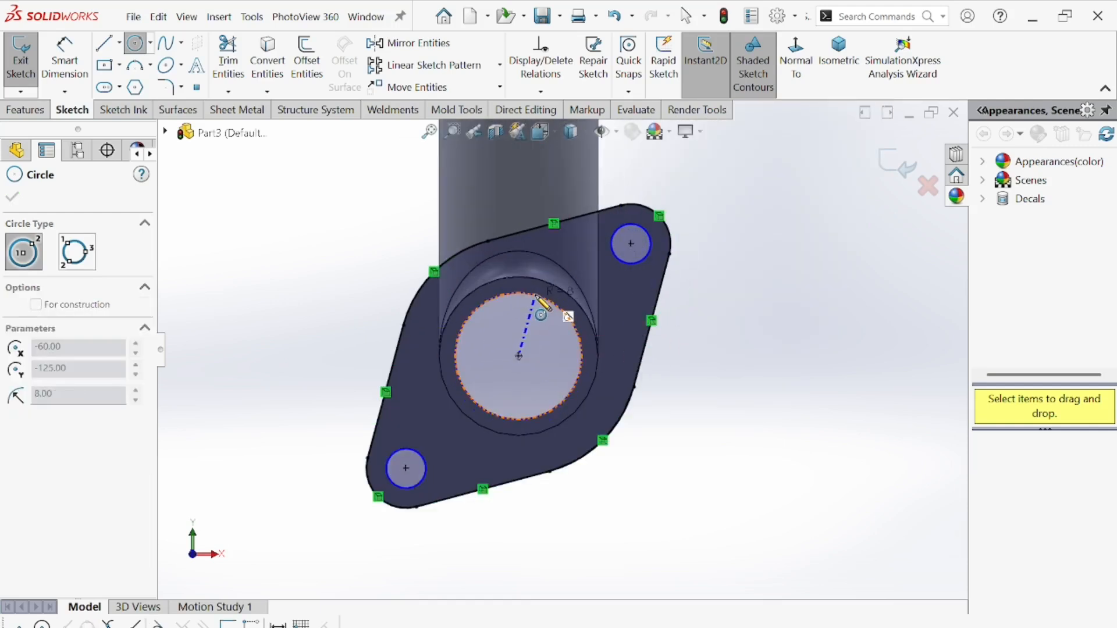
click(536, 297)
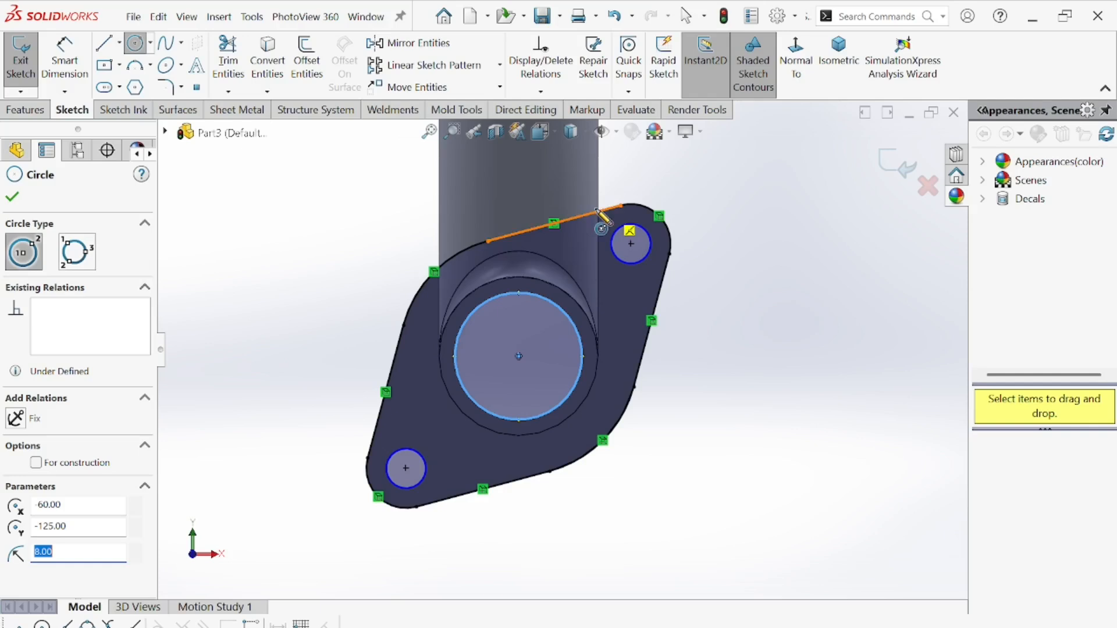
click(13, 197)
- Extrude the two-bolt flange sketch 5 mm at the lower tube's open end, reversing the direction back over the tube
click(27, 109)
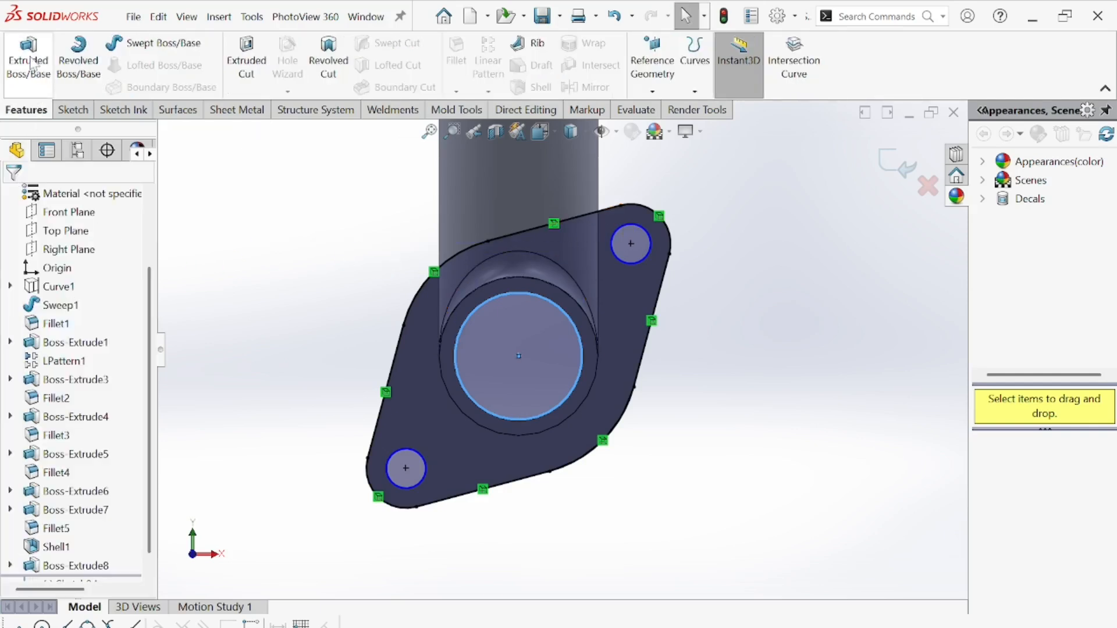
click(30, 64)
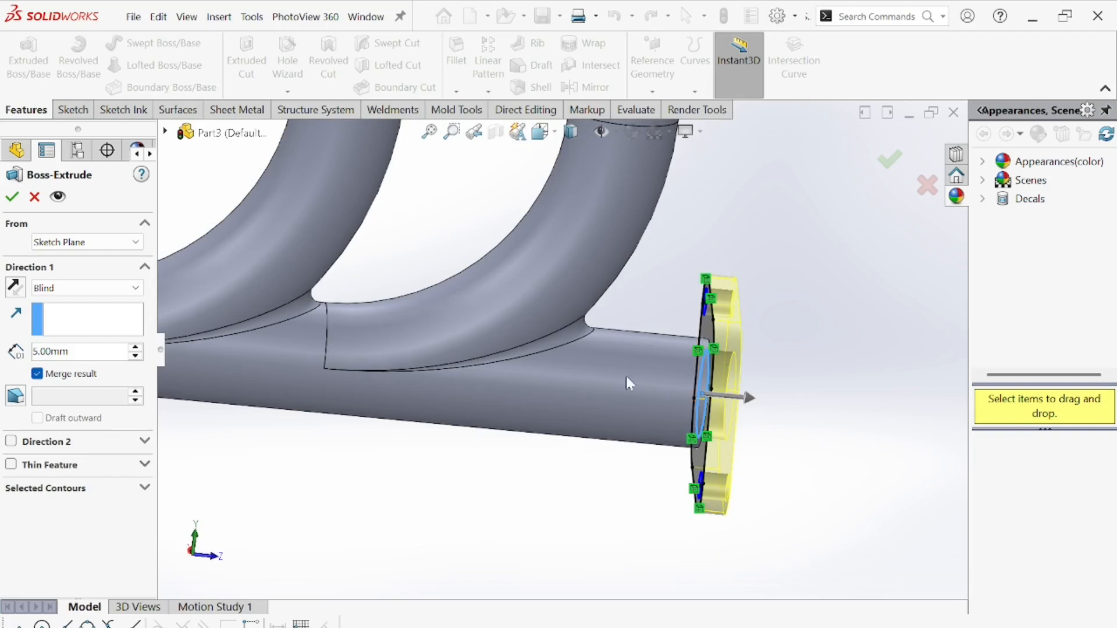
click(16, 287)
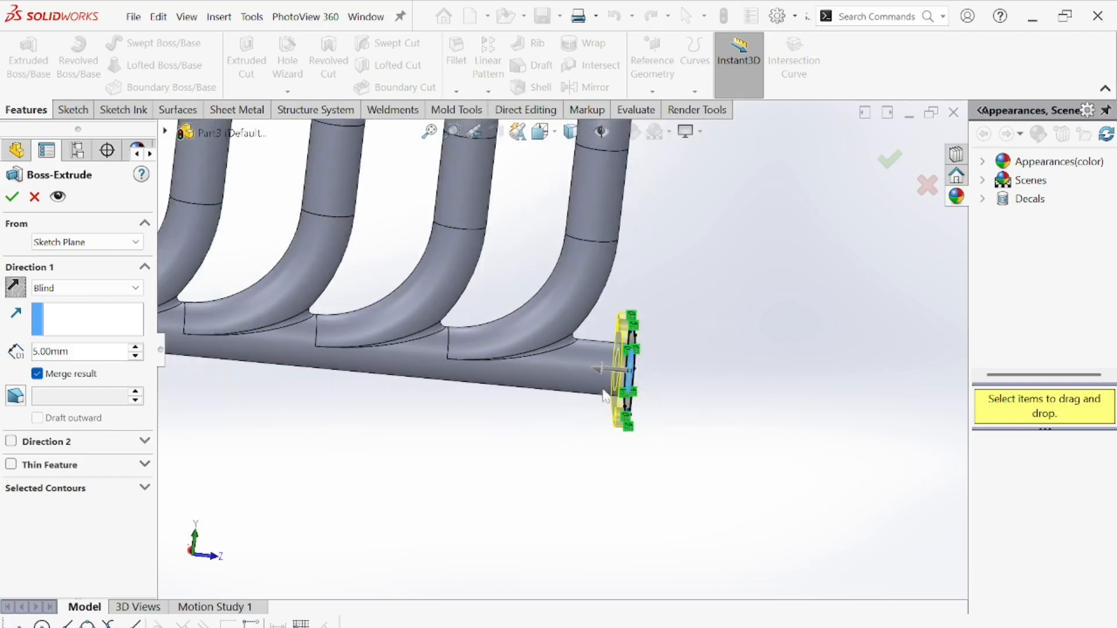
scroll(526, 417, up, 5)
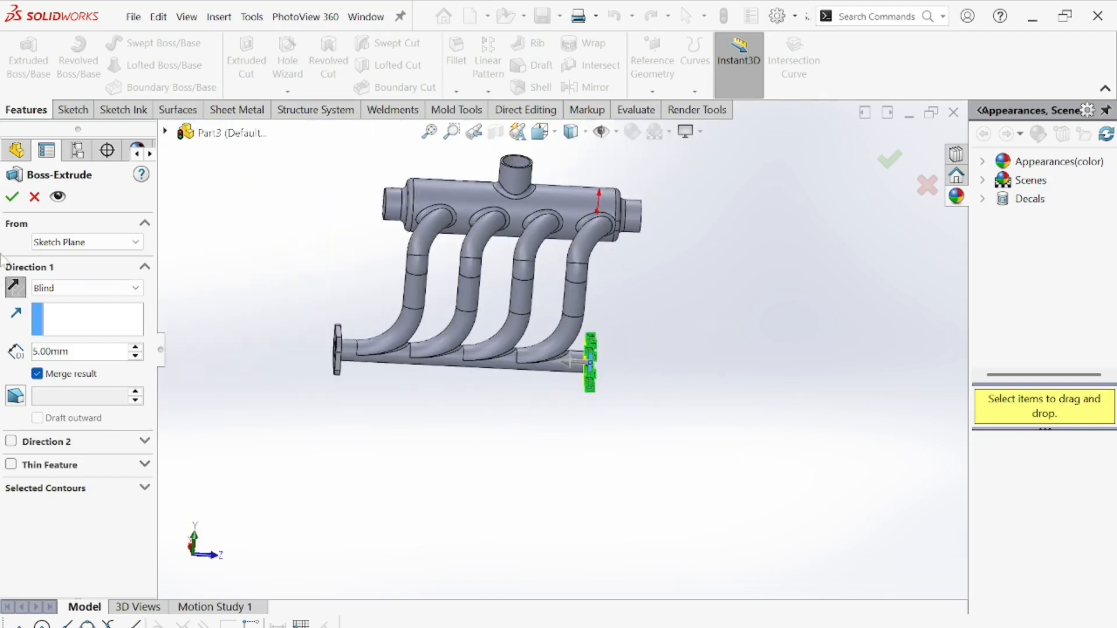
scroll(640, 418, down, 5)
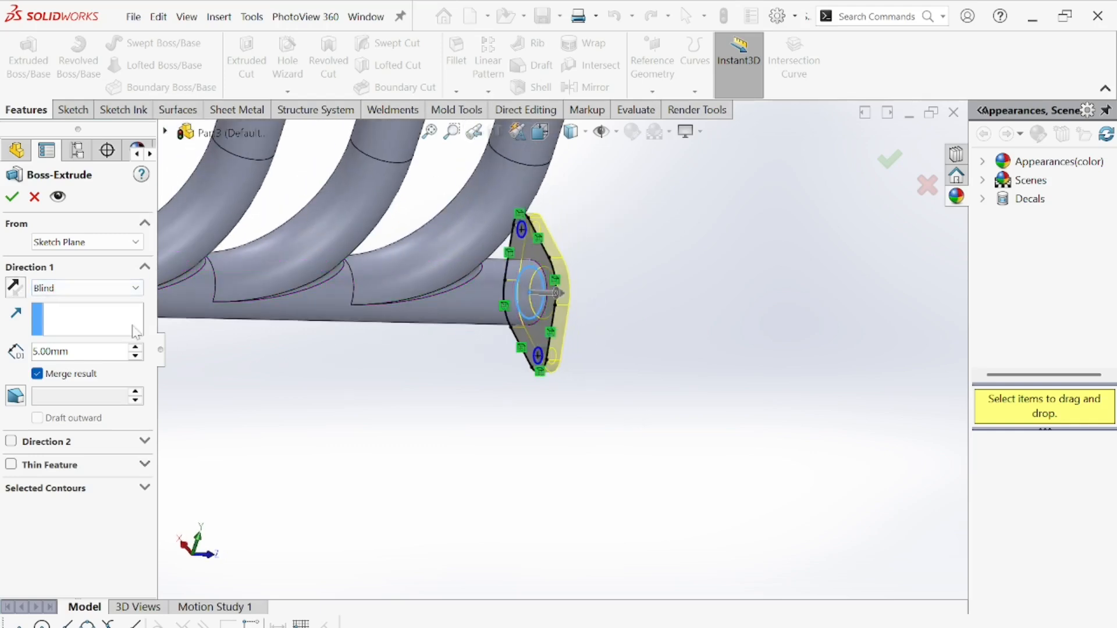
click(17, 289)
click(17, 289)
scroll(560, 352, up, 5)
middle_drag(559, 352, 436, 284)
scroll(476, 278, down, 3)
scroll(582, 363, down, 3)
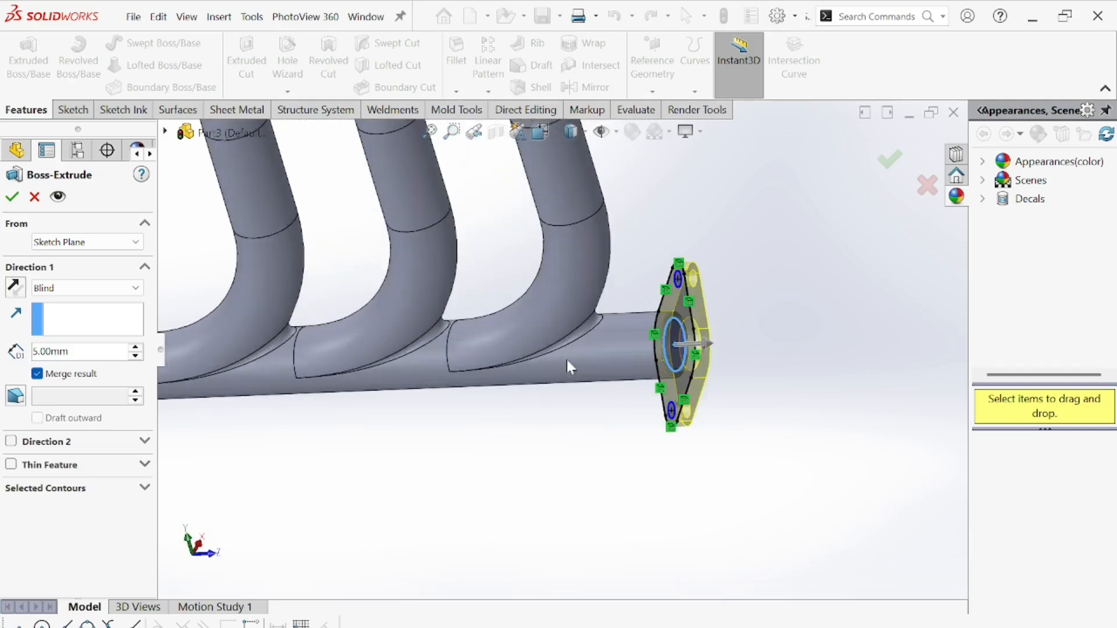
click(16, 288)
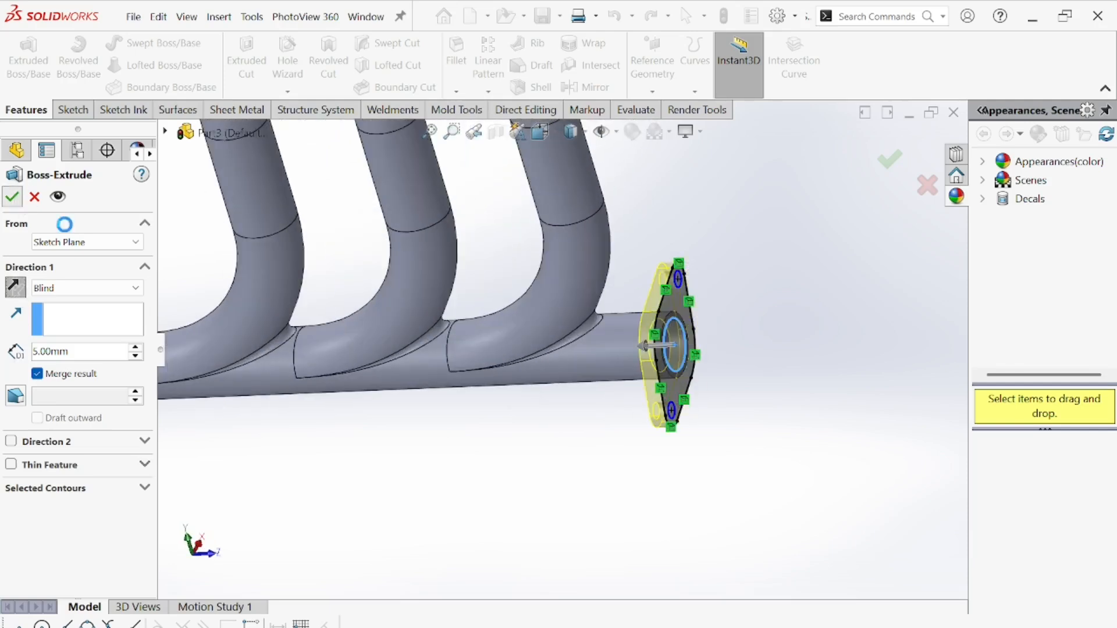
- Start a sketch on the end face of the upper cylinder's middle port
scroll(618, 365, up, 5)
mouse_move(618, 366)
middle_down()
mouse_move(719, 427)
mouse_move(636, 314)
mouse_move(645, 366)
mouse_move(673, 179)
mouse_move(625, 200)
mouse_move(602, 274)
mouse_move(531, 219)
mouse_move(688, 440)
mouse_move(605, 349)
middle_up()
scroll(567, 326, up, 4)
middle_drag(654, 389, 564, 489)
scroll(481, 348, down, 4)
middle_drag(506, 346, 549, 383)
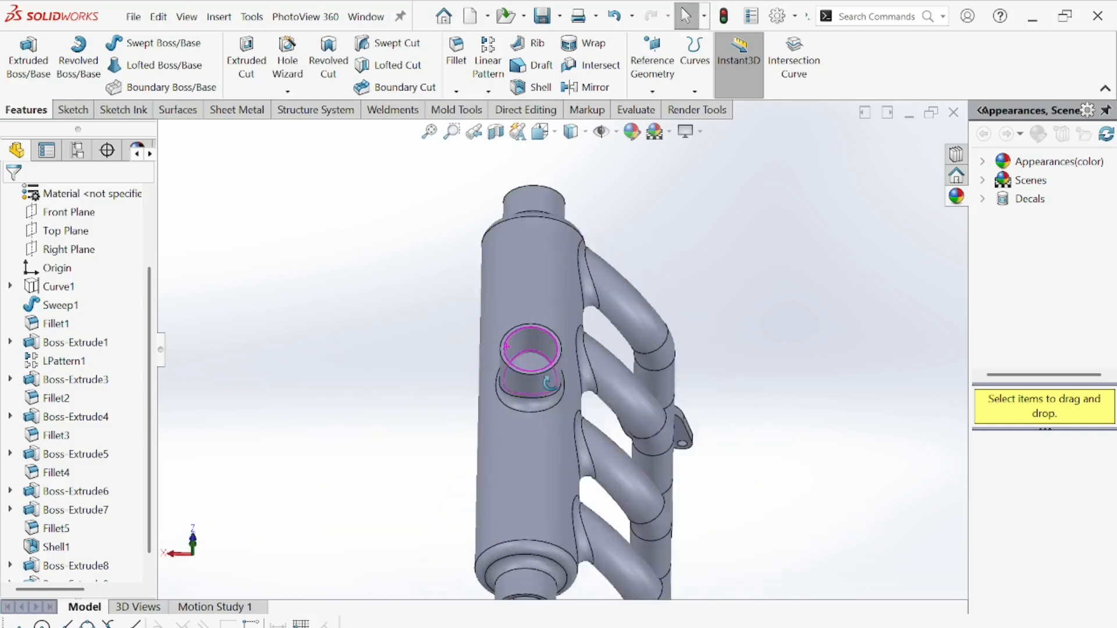
scroll(532, 354, down, 3)
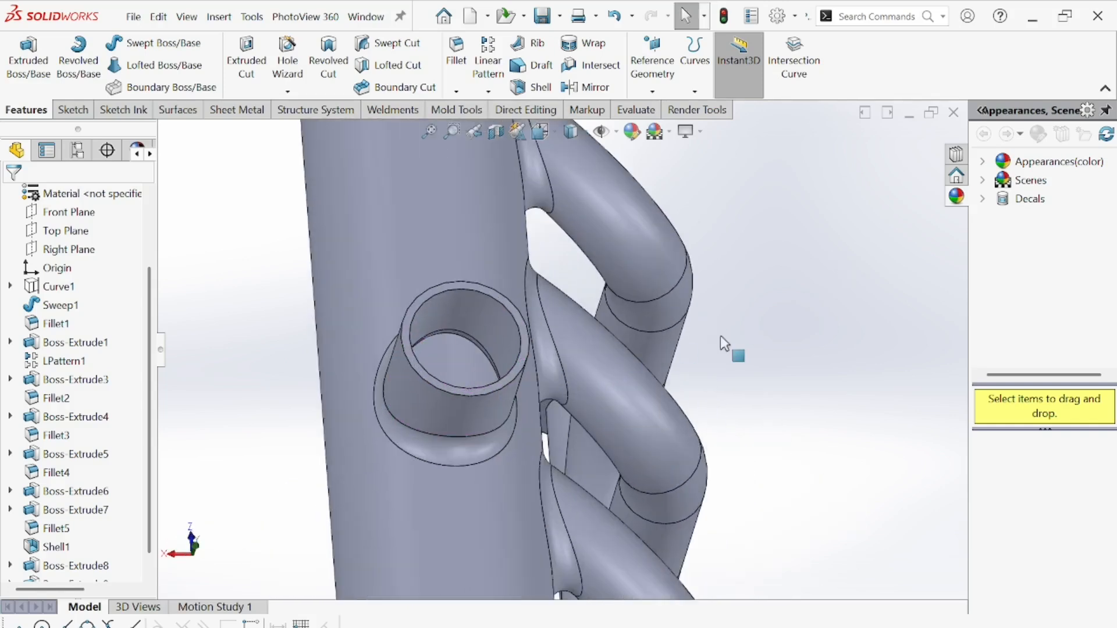
click(522, 332)
click(583, 297)
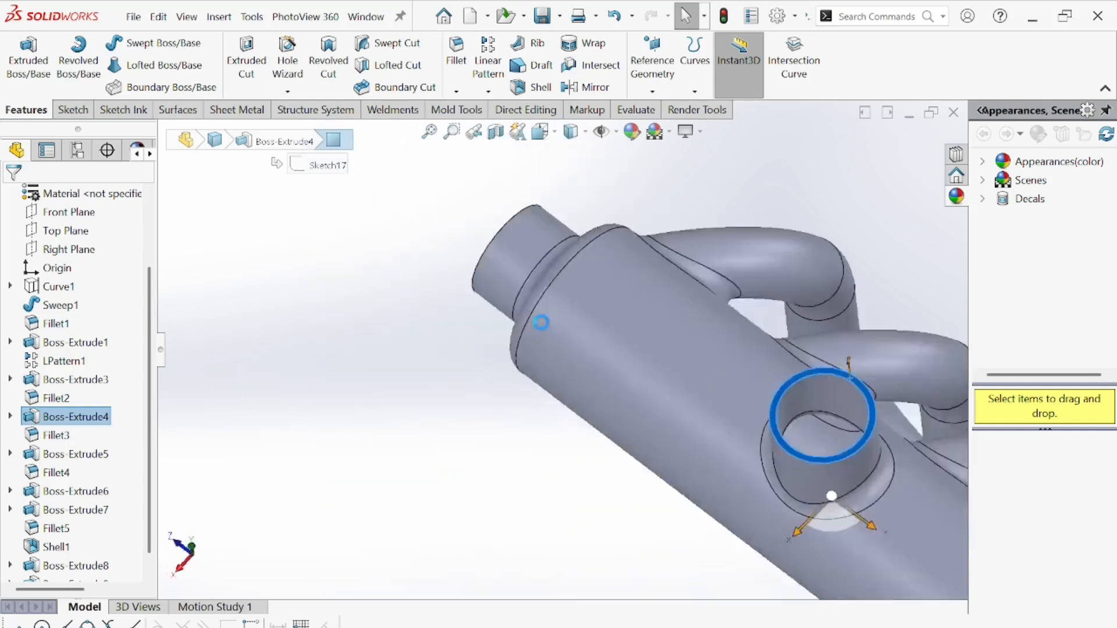
scroll(699, 386, down, 3)
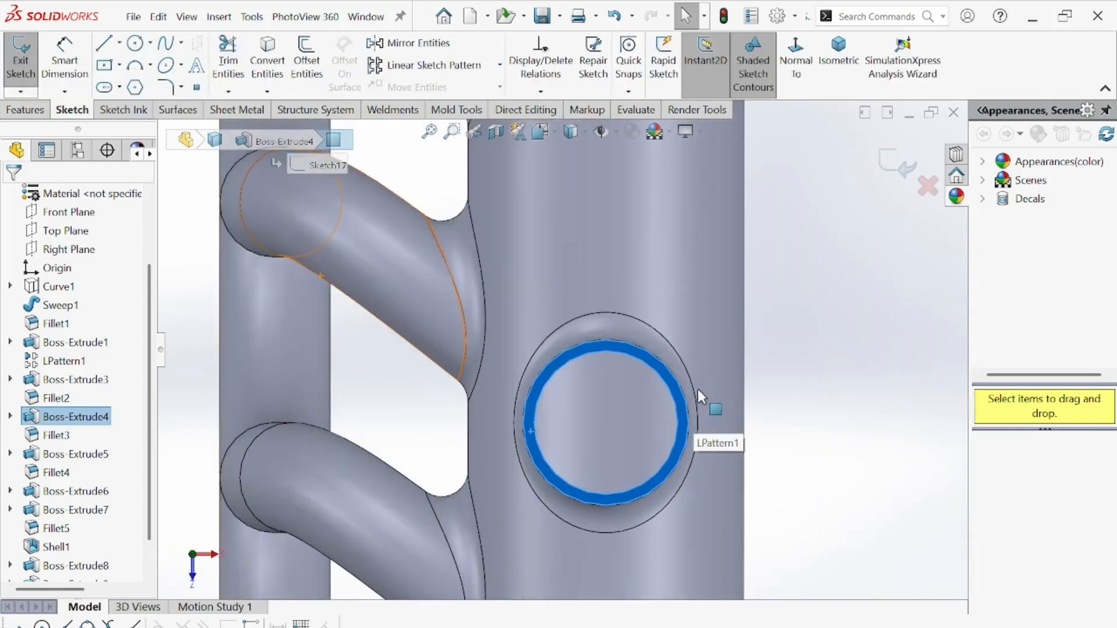
- Draw two circles centered on the port, one about 48 mm in diameter and one of radius 15 mm on its outer edge
click(134, 46)
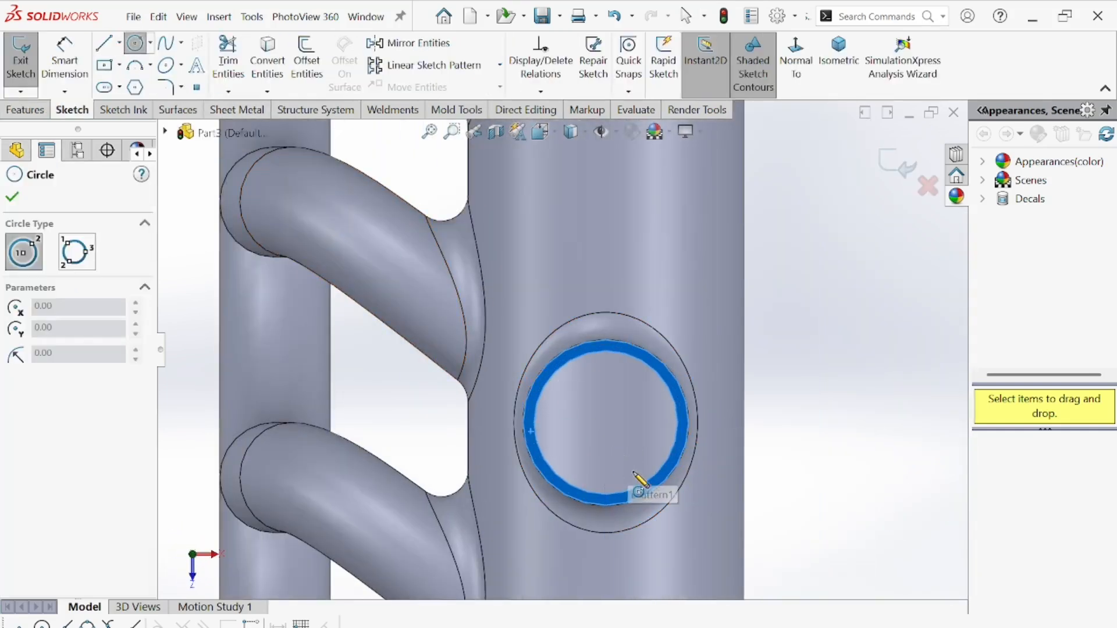
click(606, 423)
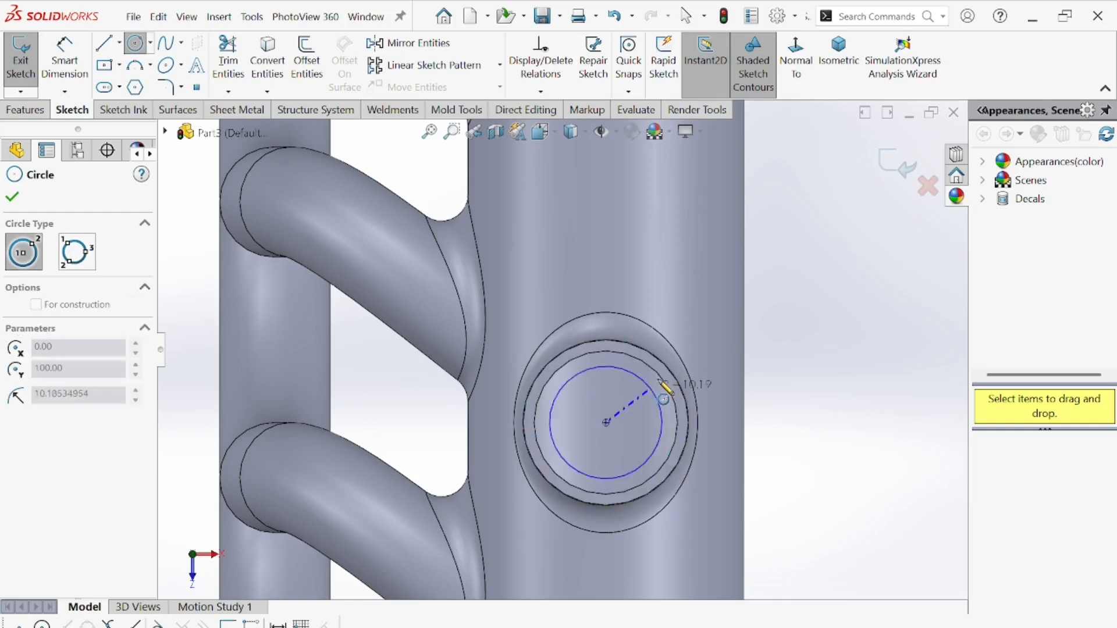
click(705, 336)
click(605, 423)
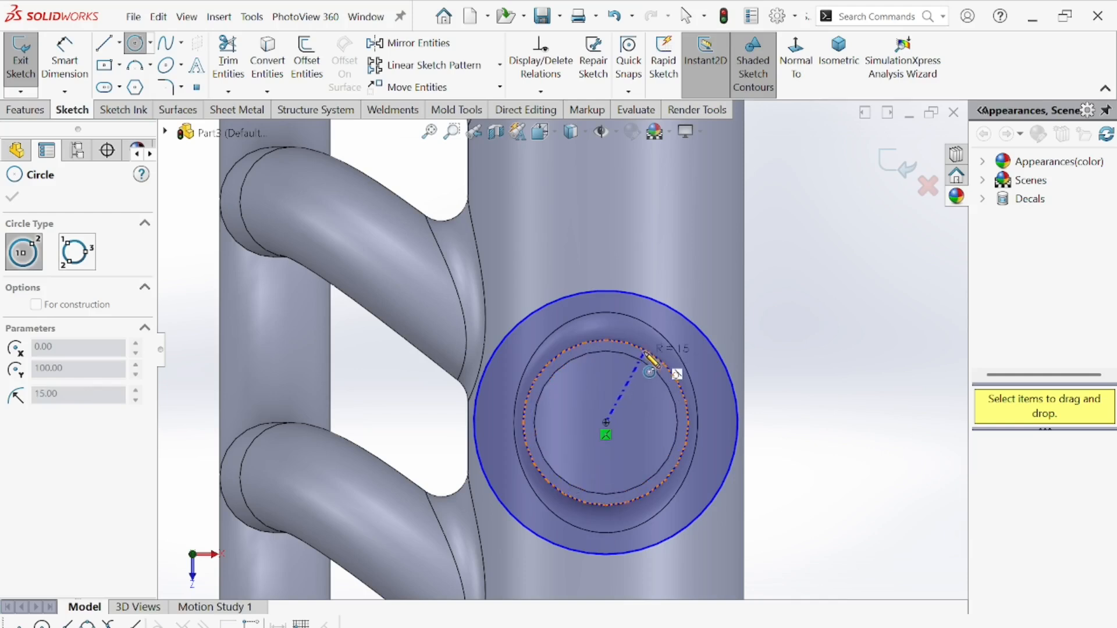
click(652, 357)
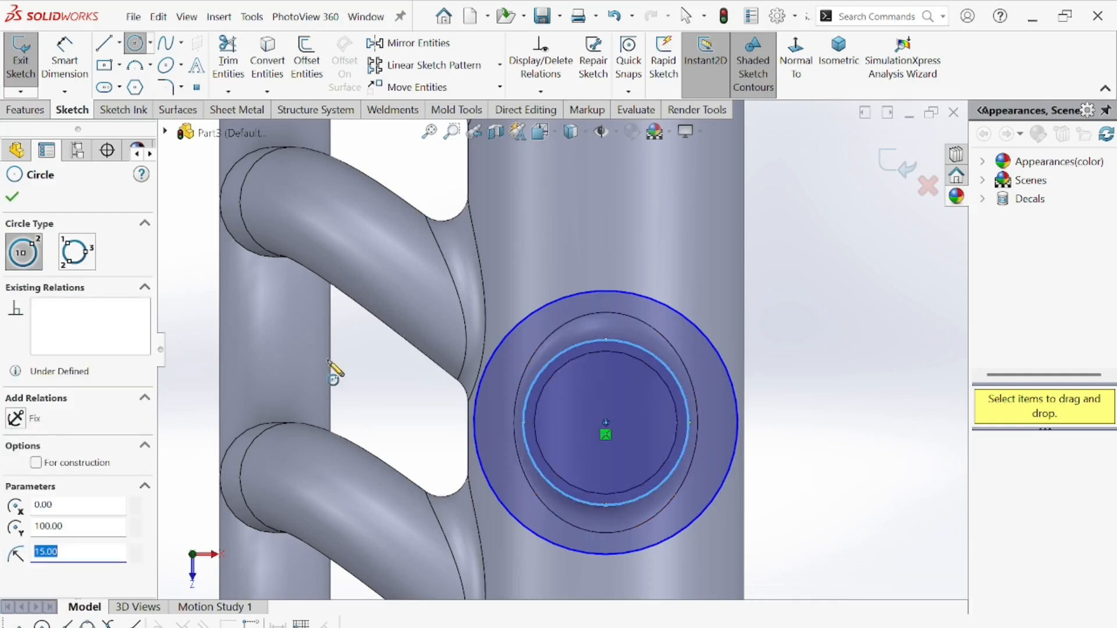
key(Escape)
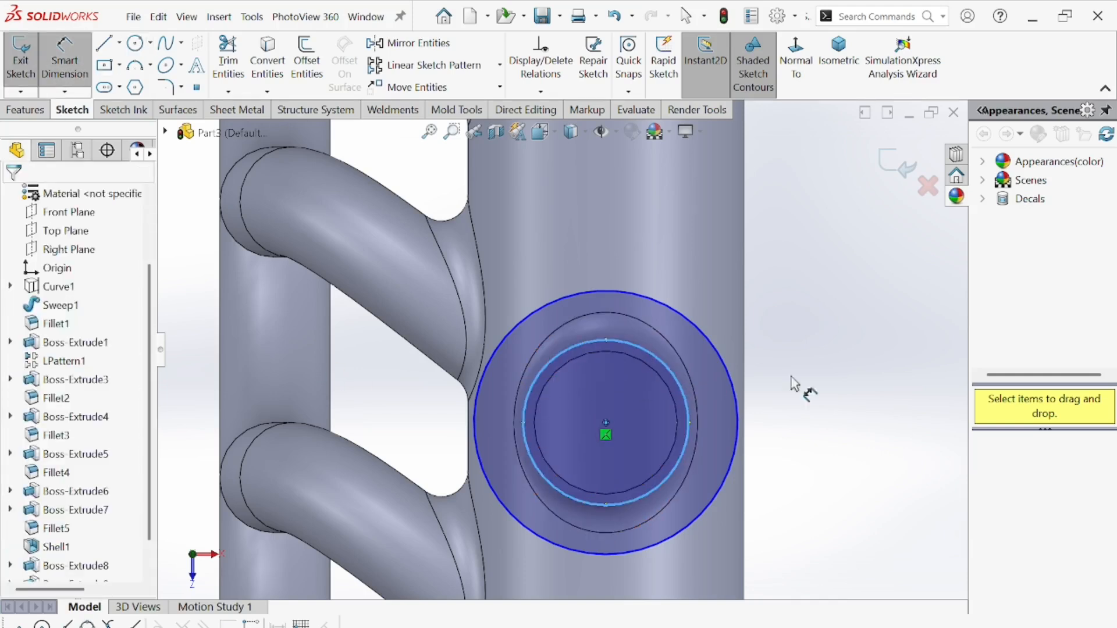
- Dimension the larger circle's diameter at 50 mm
click(737, 448)
click(829, 434)
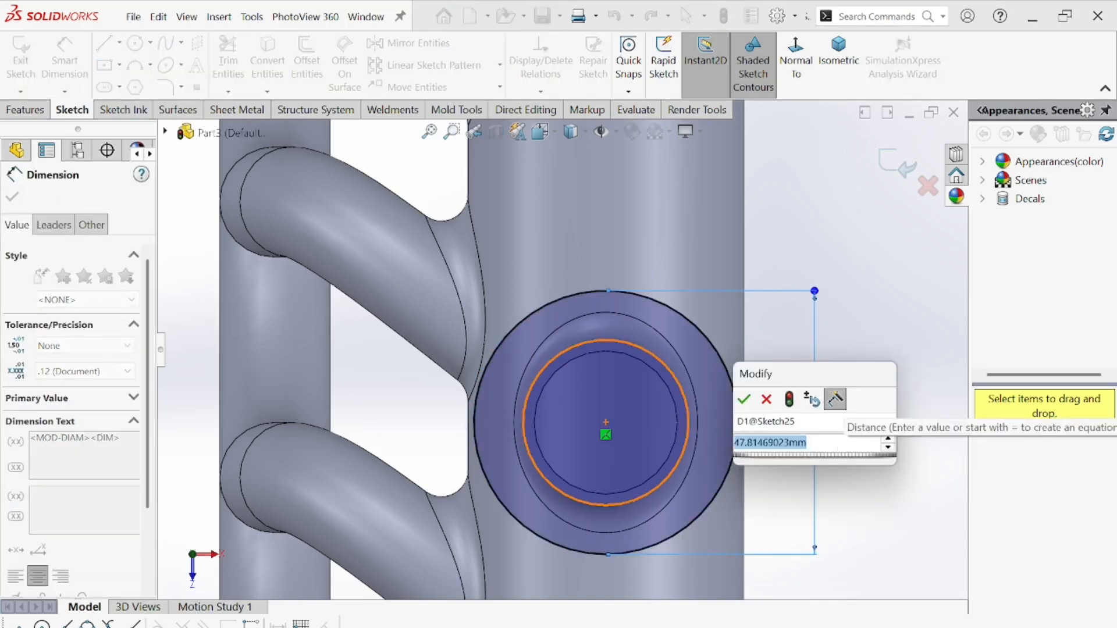
text(50)
key(Return)
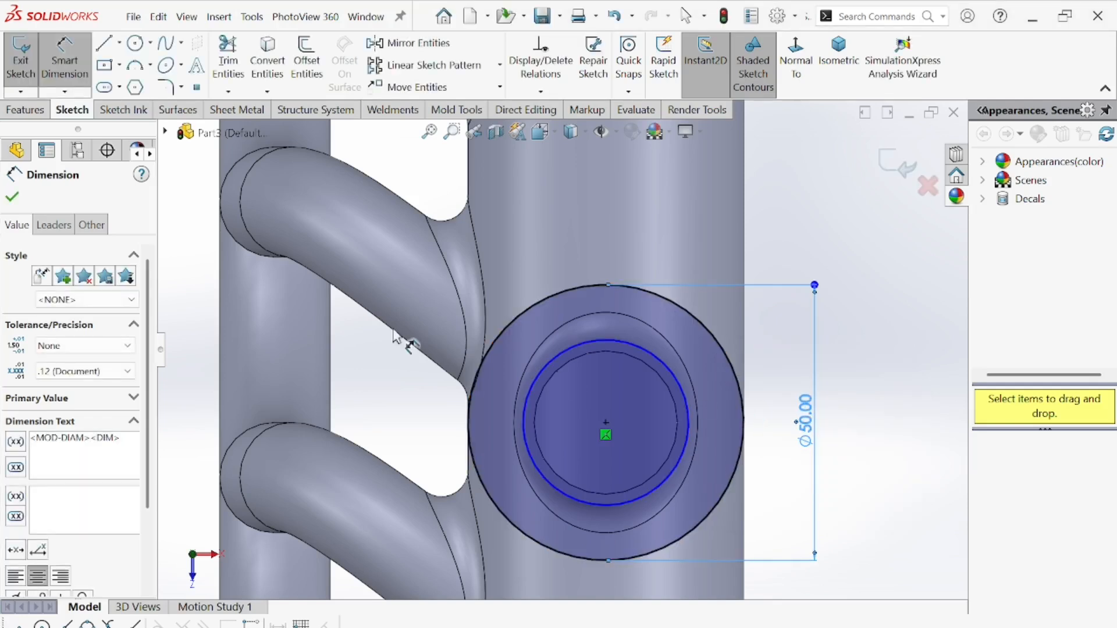
- Draw a vertical centerline from the port's center upward past the larger circle
mouse_move(520, 381)
middle_down()
mouse_move(558, 210)
mouse_move(573, 200)
middle_up()
mouse_move(645, 163)
middle_down()
mouse_move(619, 200)
mouse_move(584, 220)
mouse_move(567, 186)
middle_up()
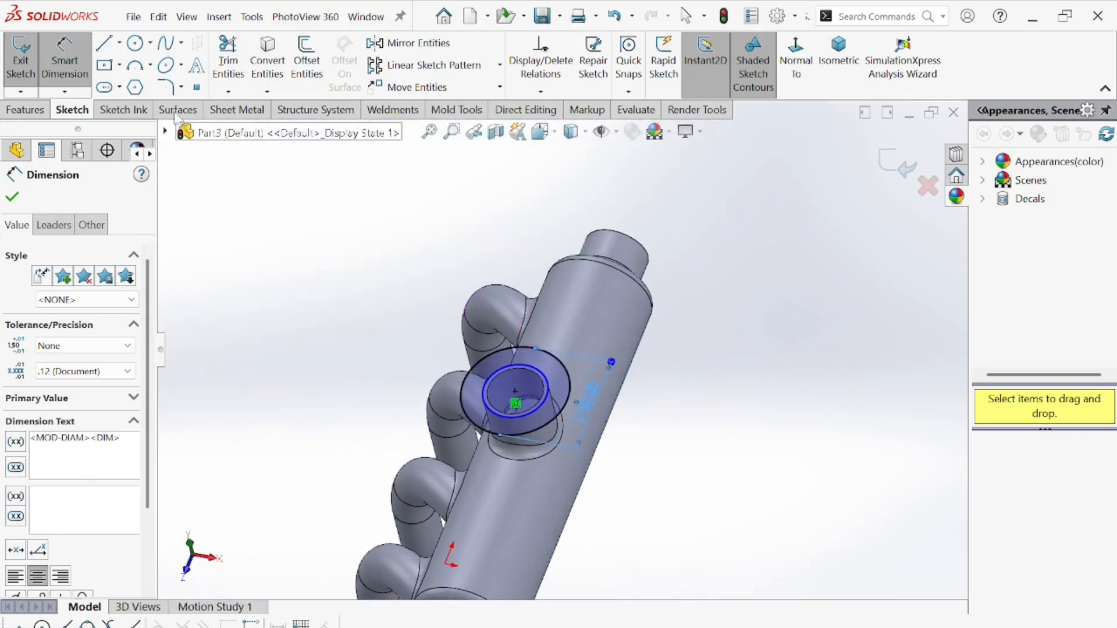
click(796, 61)
scroll(624, 350, down, 5)
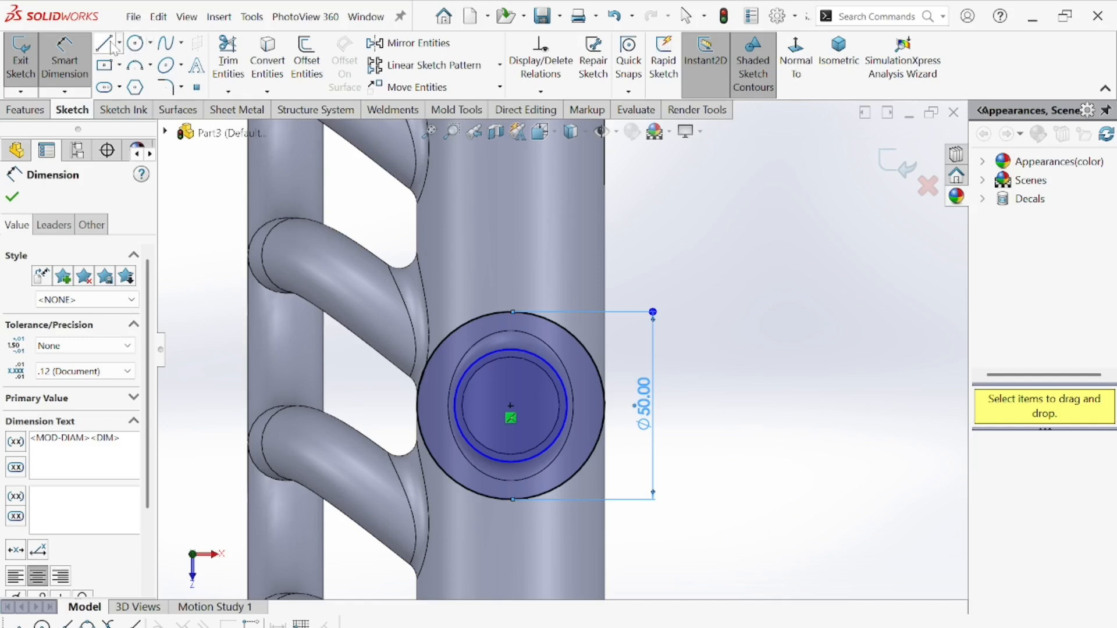
click(133, 46)
scroll(634, 420, down, 3)
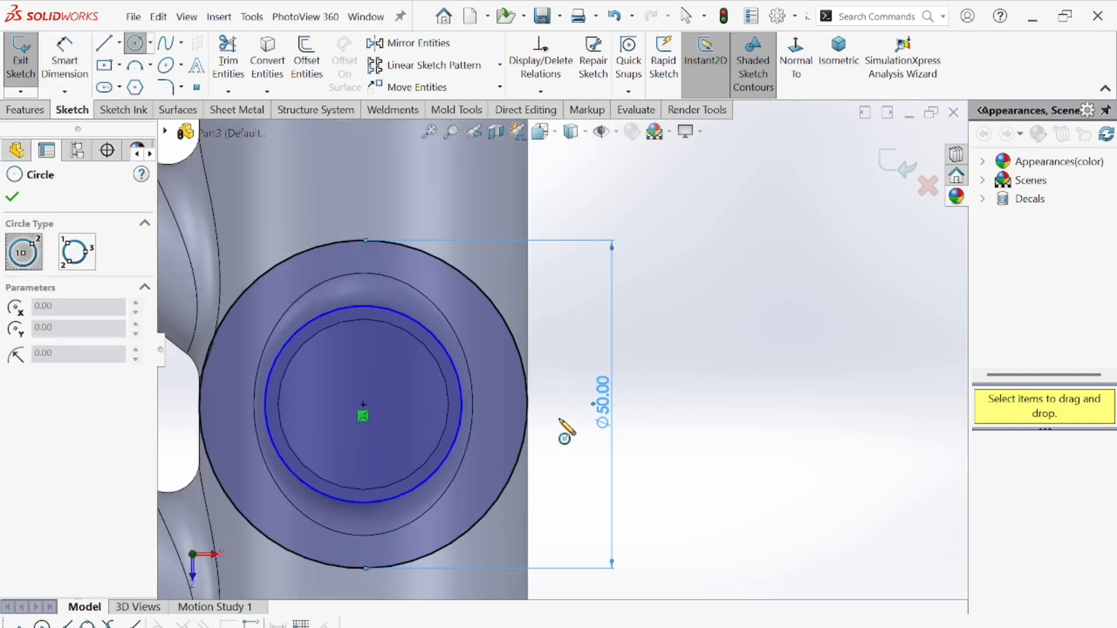
click(119, 43)
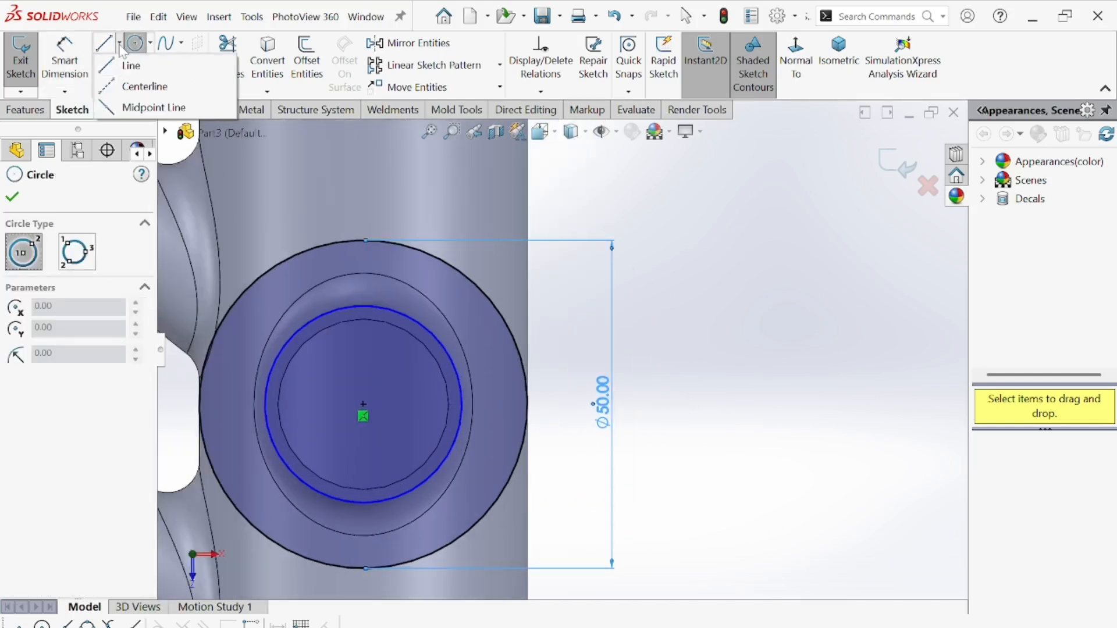
click(142, 90)
scroll(560, 352, up, 2)
click(397, 407)
click(396, 199)
right_click(435, 208)
click(461, 217)
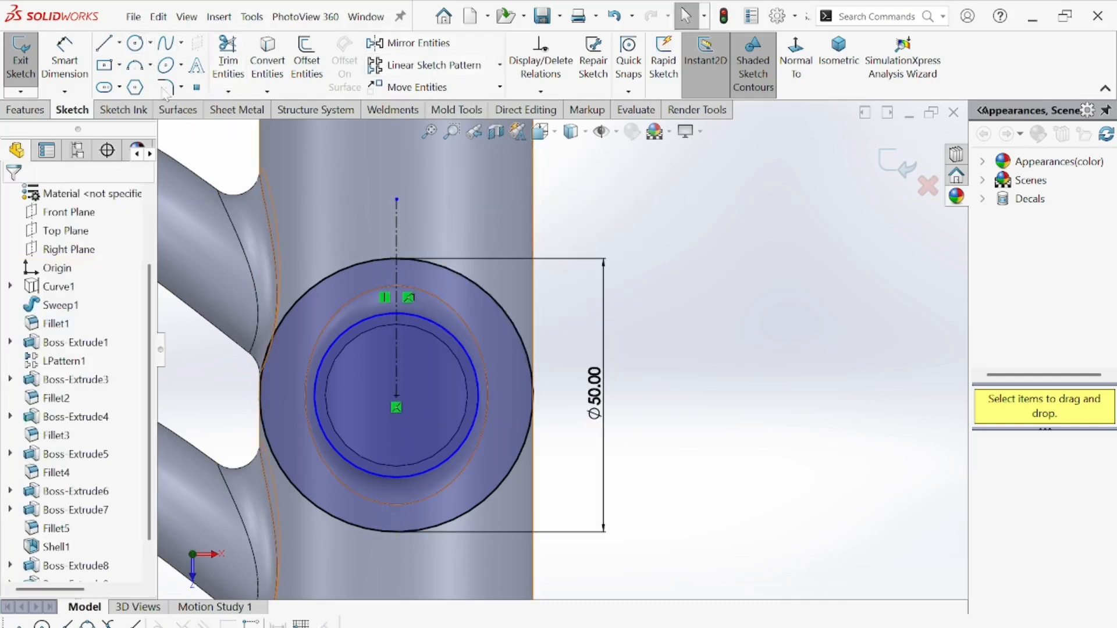
- Draw a circle of radius about 5.6 mm to the right of the larger circle, level with the port's center
click(135, 45)
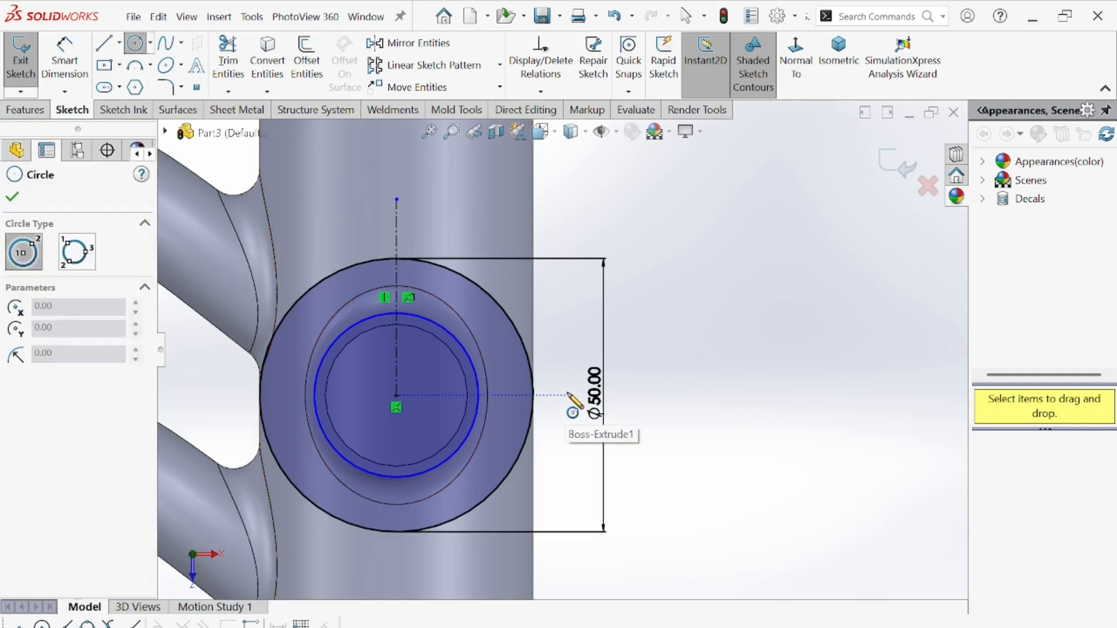
click(568, 396)
click(590, 420)
scroll(590, 420, up, 3)
scroll(558, 374, down, 3)
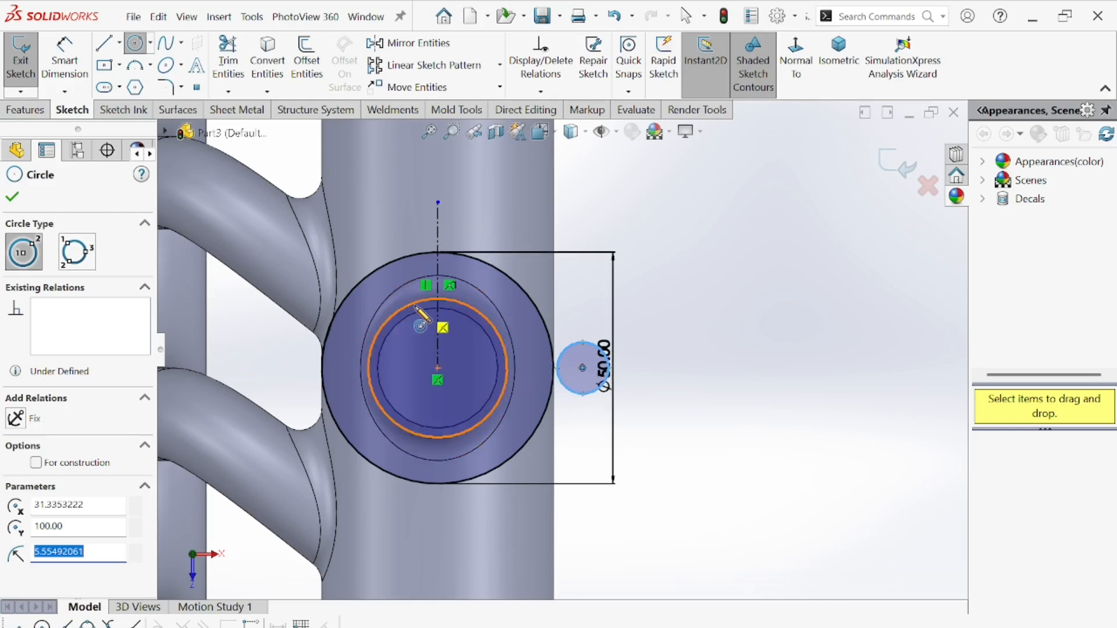
- Dimension the distance between the port's center and the small circle's center at 40 mm
click(85, 51)
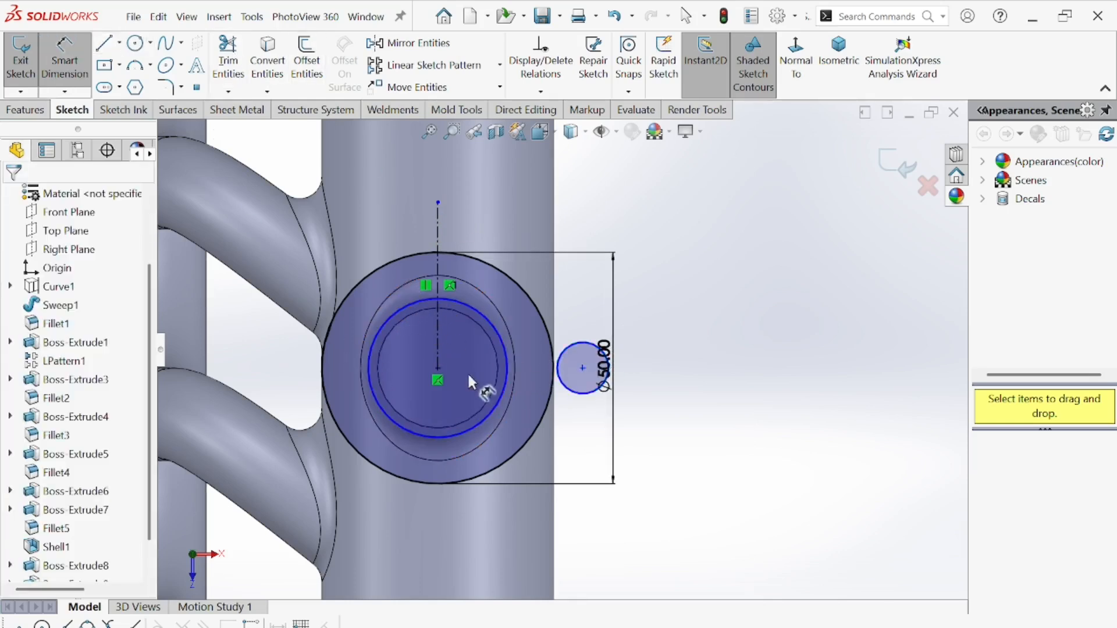
scroll(465, 381, down, 2)
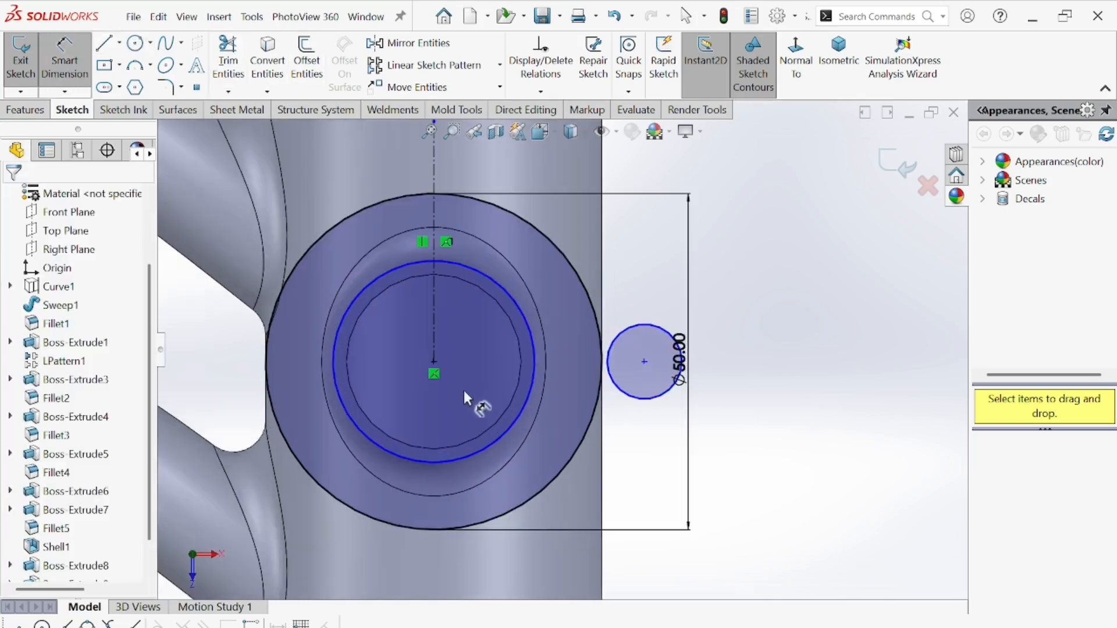
click(434, 365)
click(644, 361)
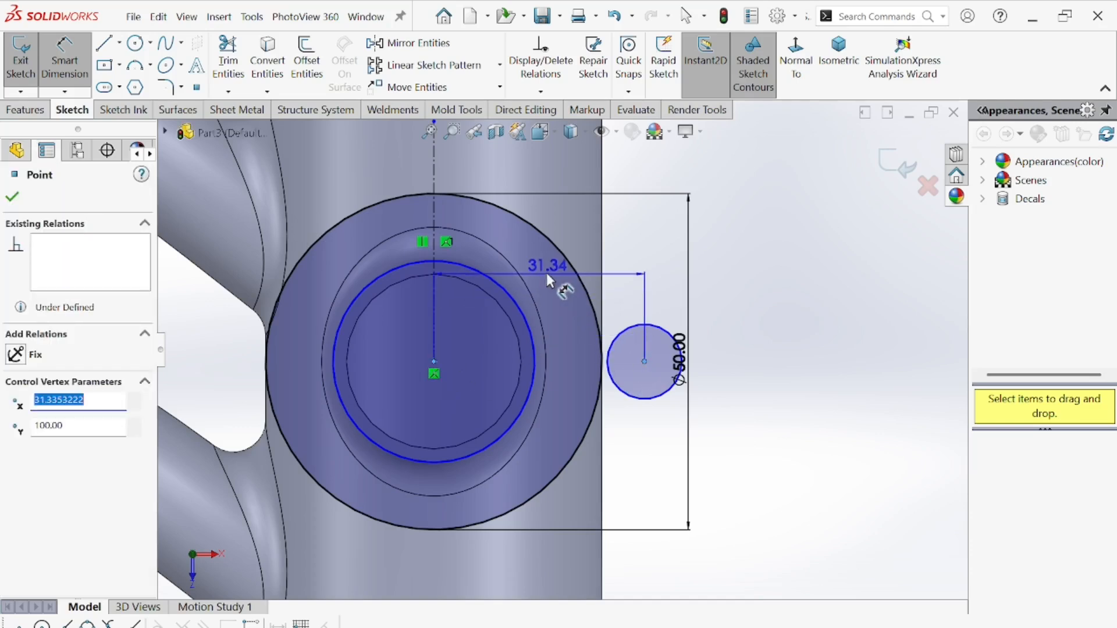
click(562, 286)
text(40)
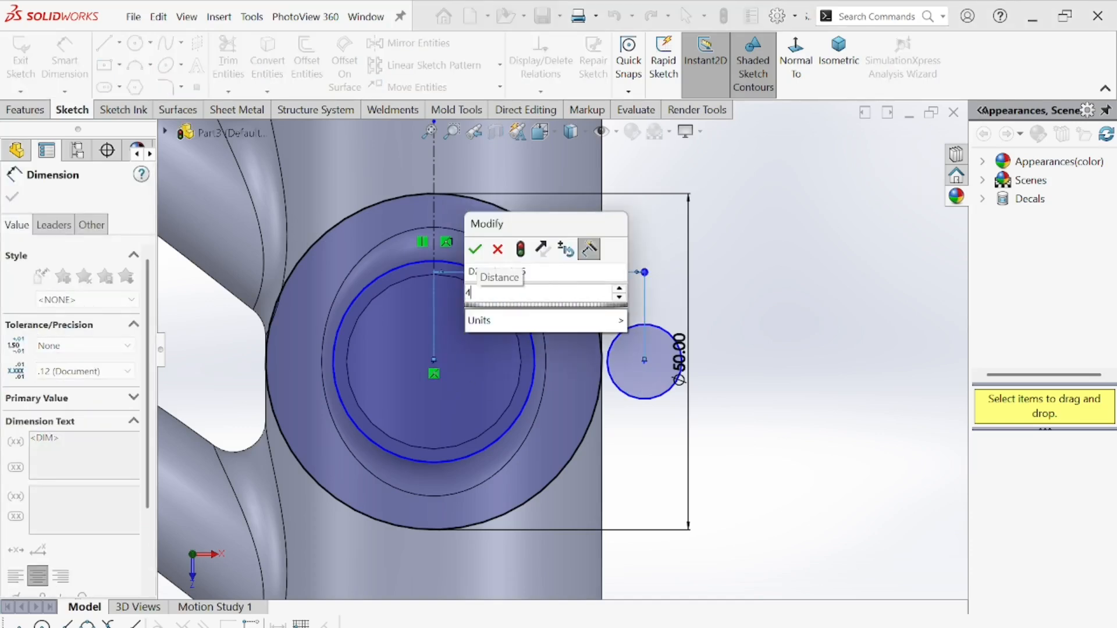
key(Return)
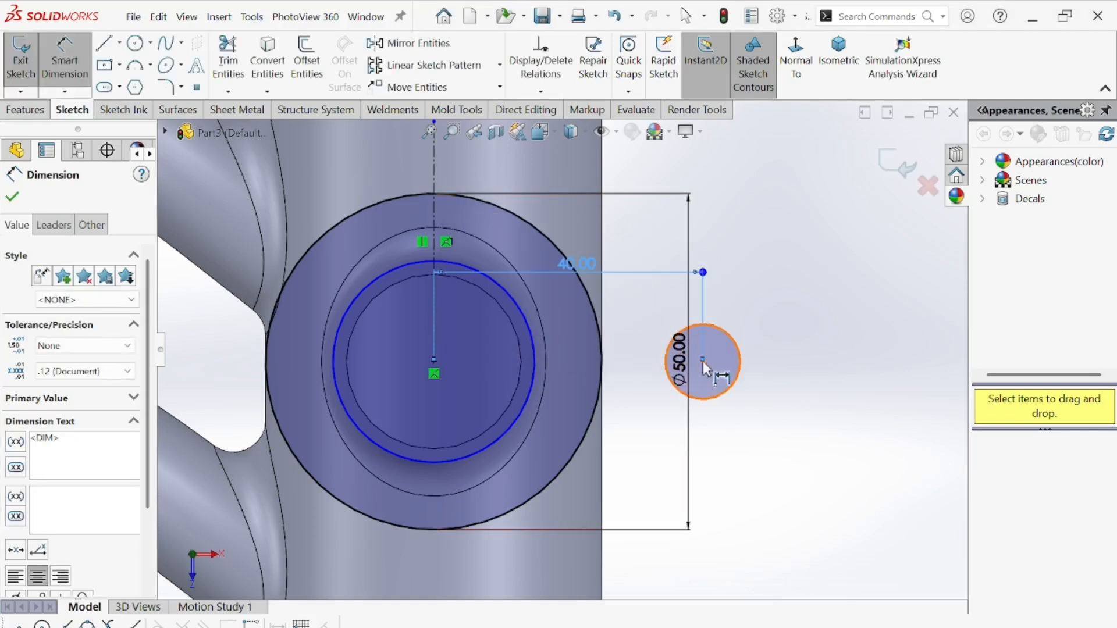
- Dimension the small circle's diameter at 10 mm
click(728, 399)
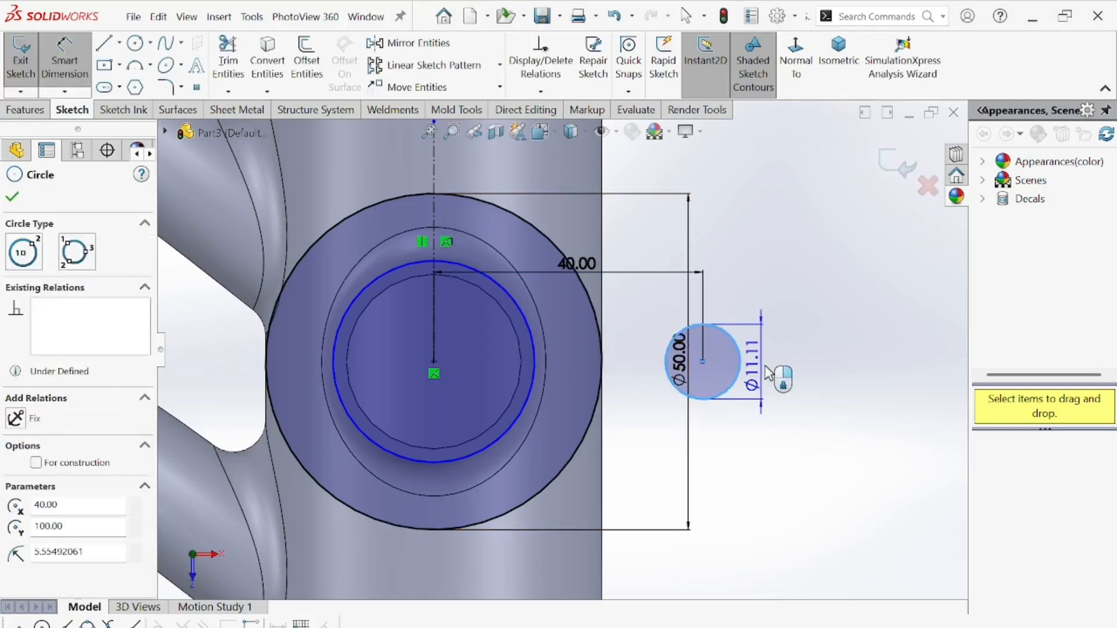
click(762, 387)
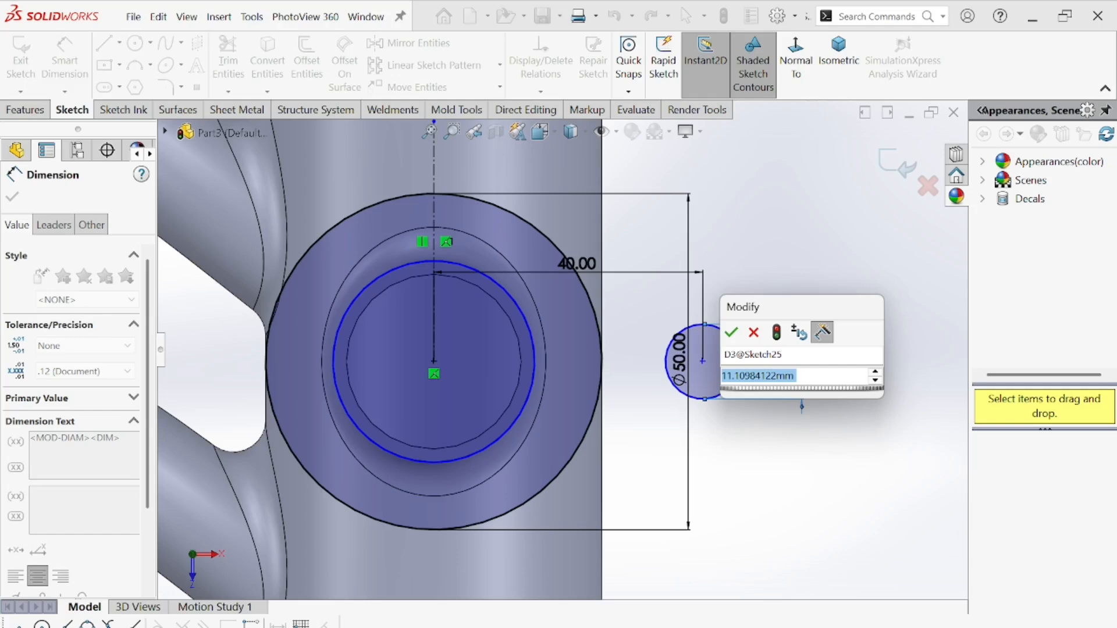
text(1)
key(Return)
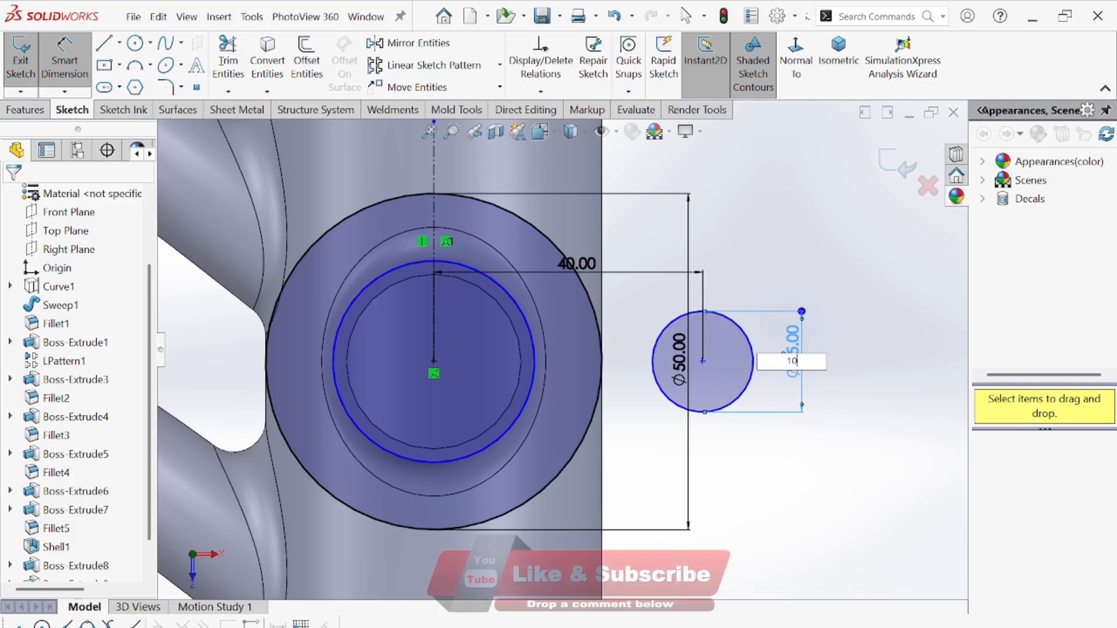
text(10)
key(Return)
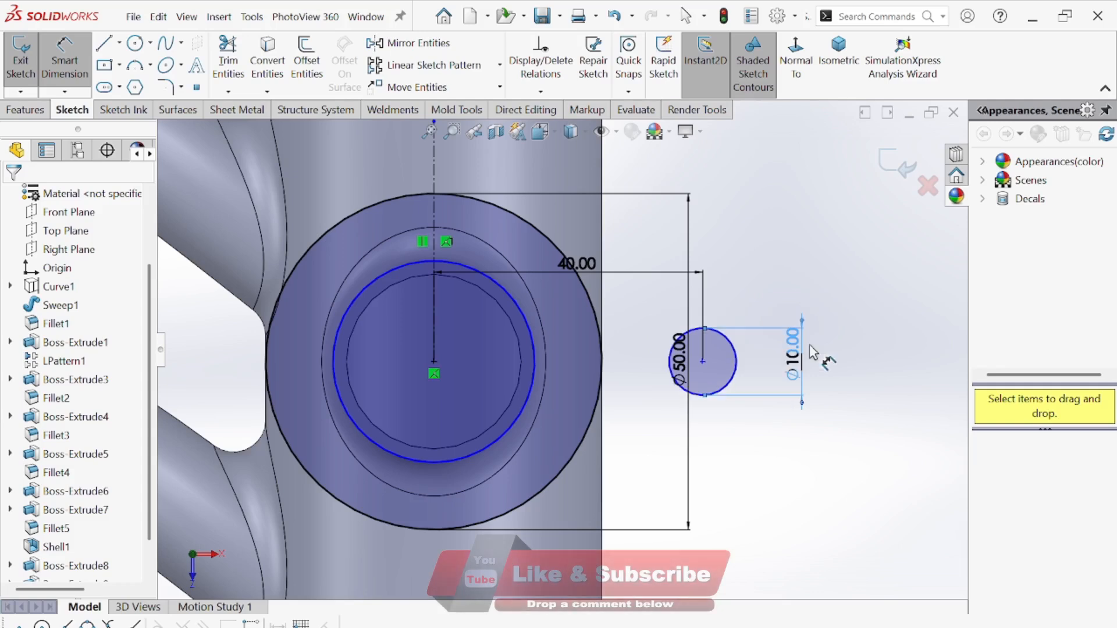
- Set the diameter of the larger circle around the port to 40 mm
click(541, 232)
key(Escape)
click(678, 362)
double_click(680, 363)
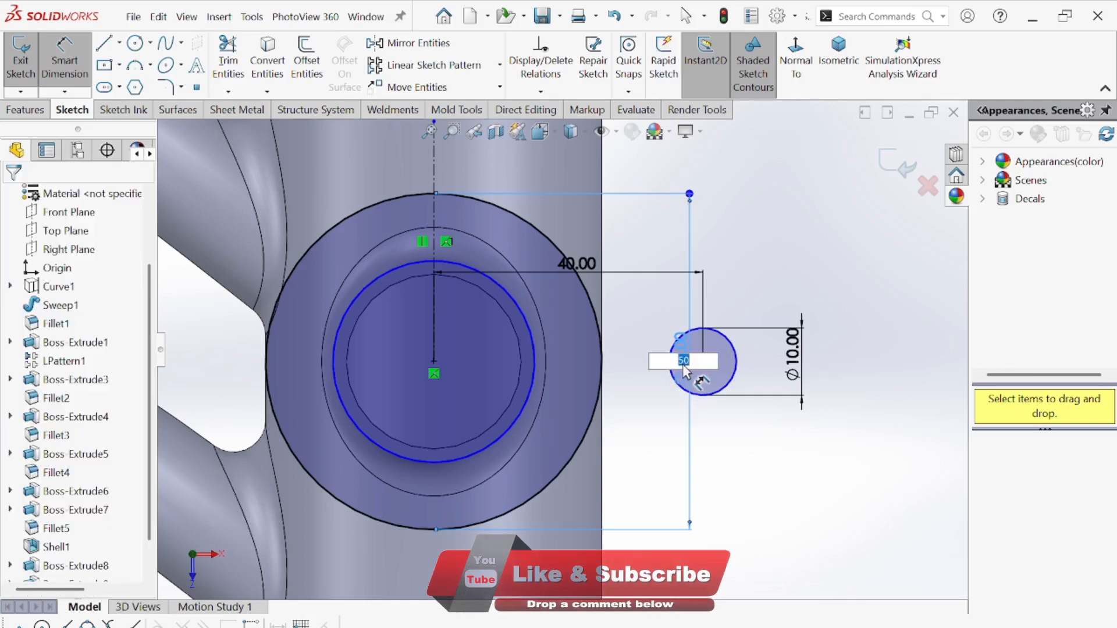
text(40)
key(Return)
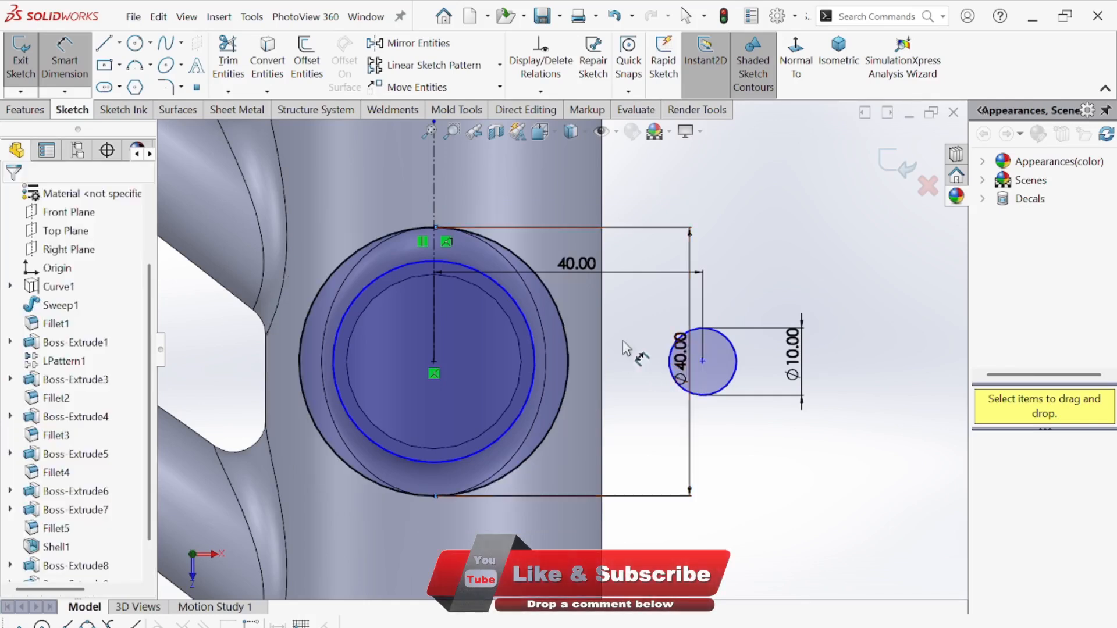
- Set the center-to-center distance to 35 mm and the small circle's diameter to 15 mm
double_click(581, 265)
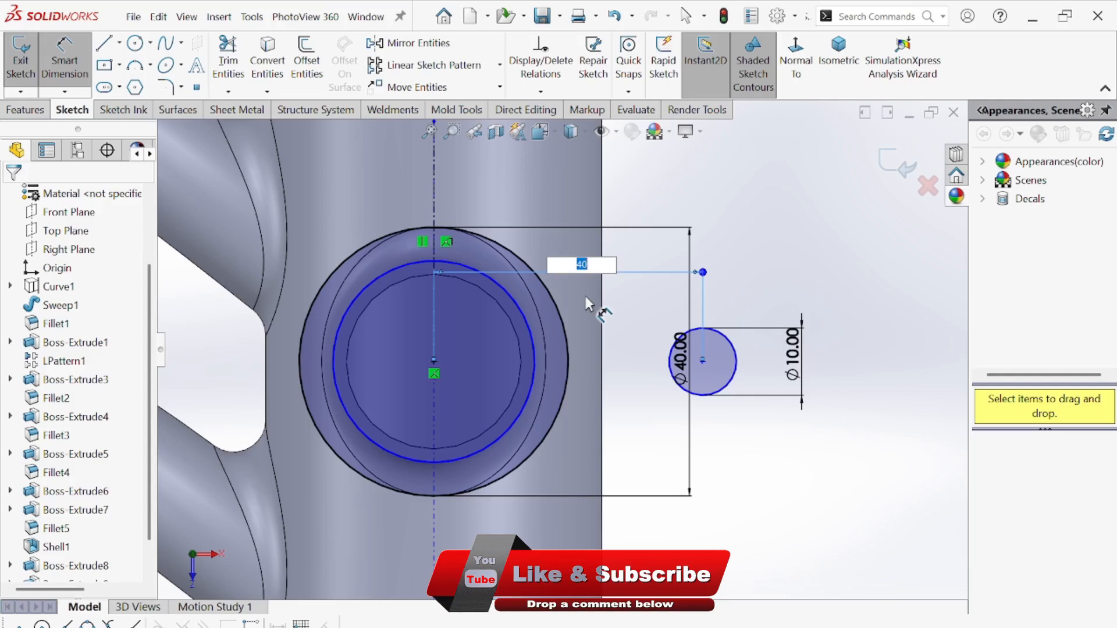
key(Return)
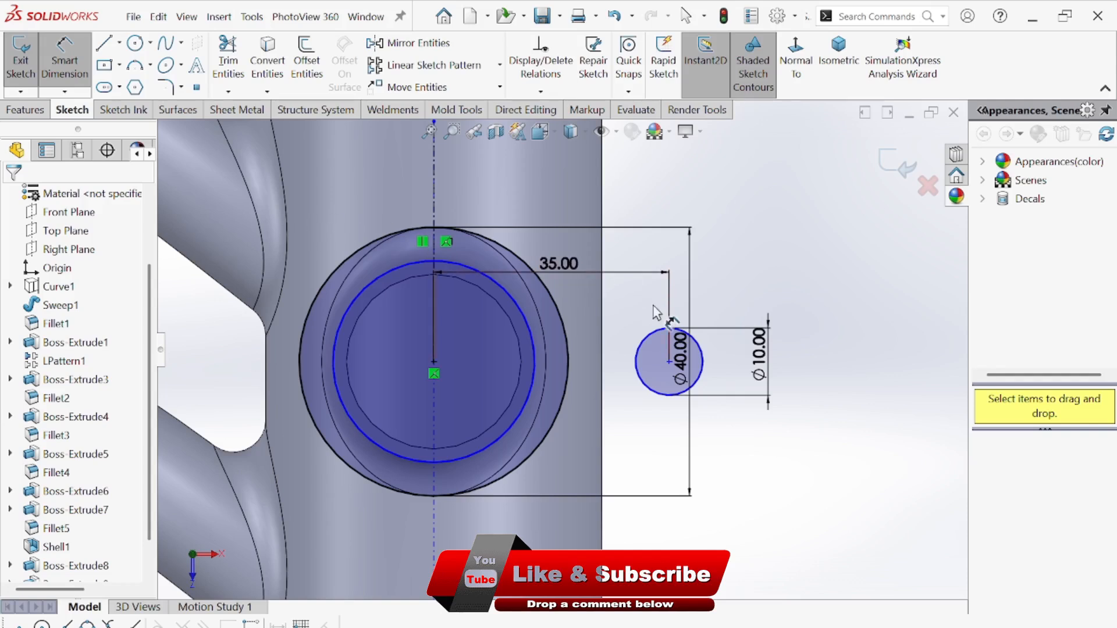
double_click(763, 377)
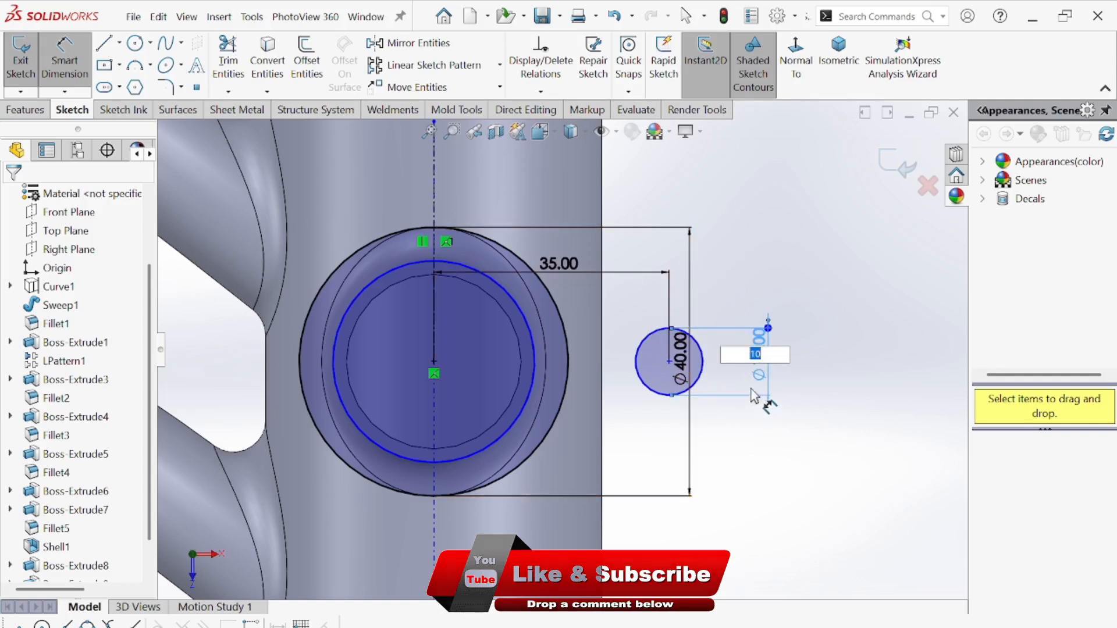
key(Return)
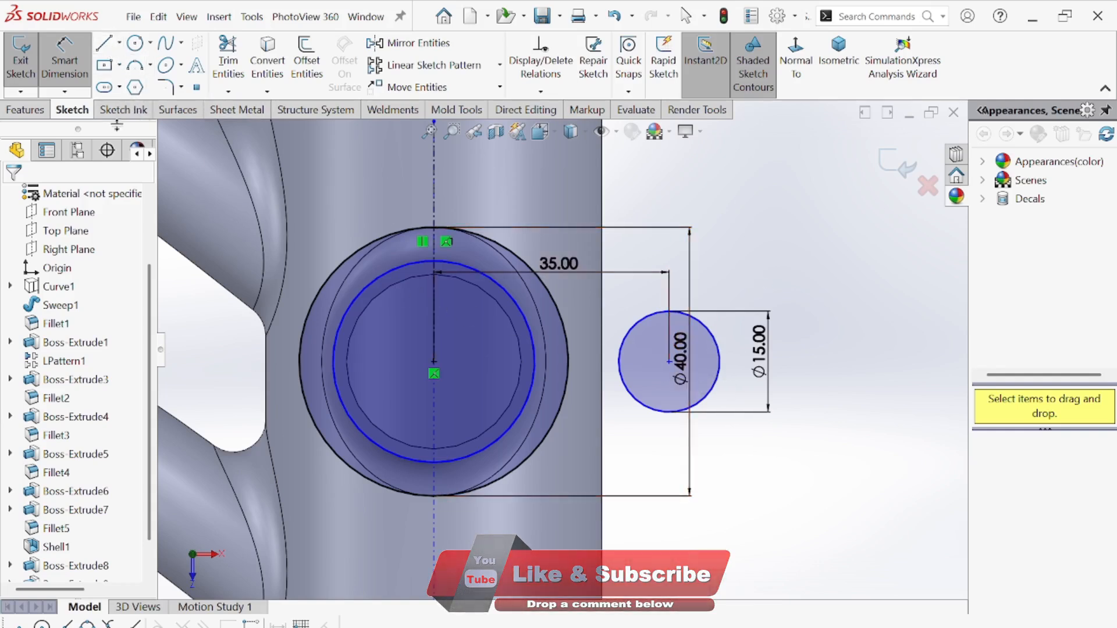
- Draw a circle of radius about 4.5 mm concentric with the 15 mm circle and dimension its diameter at 10 mm
click(135, 44)
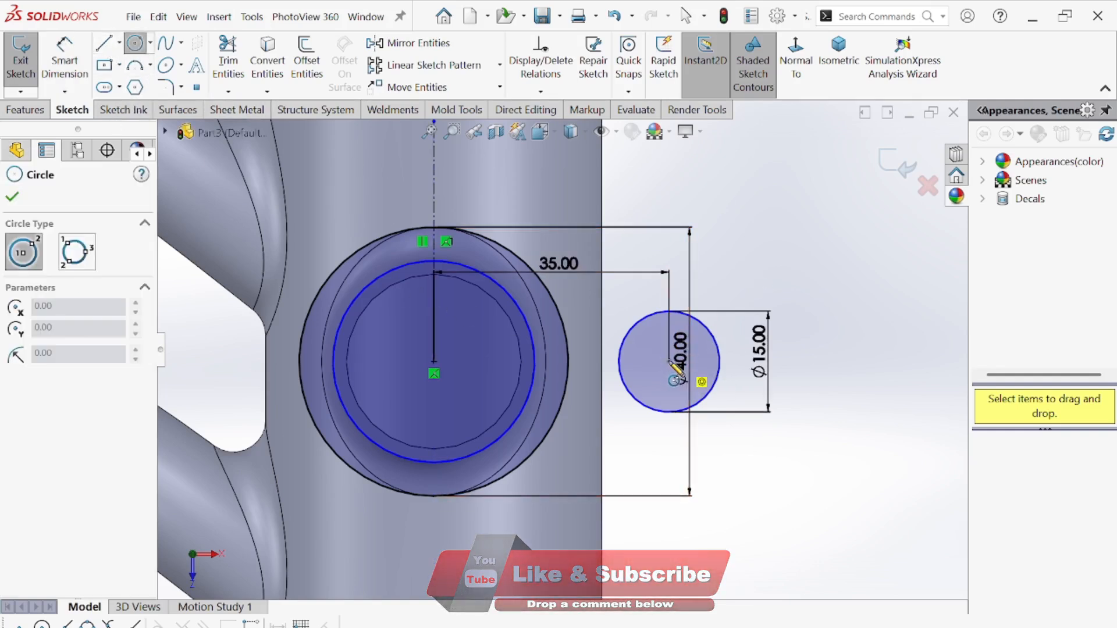
click(668, 362)
click(639, 376)
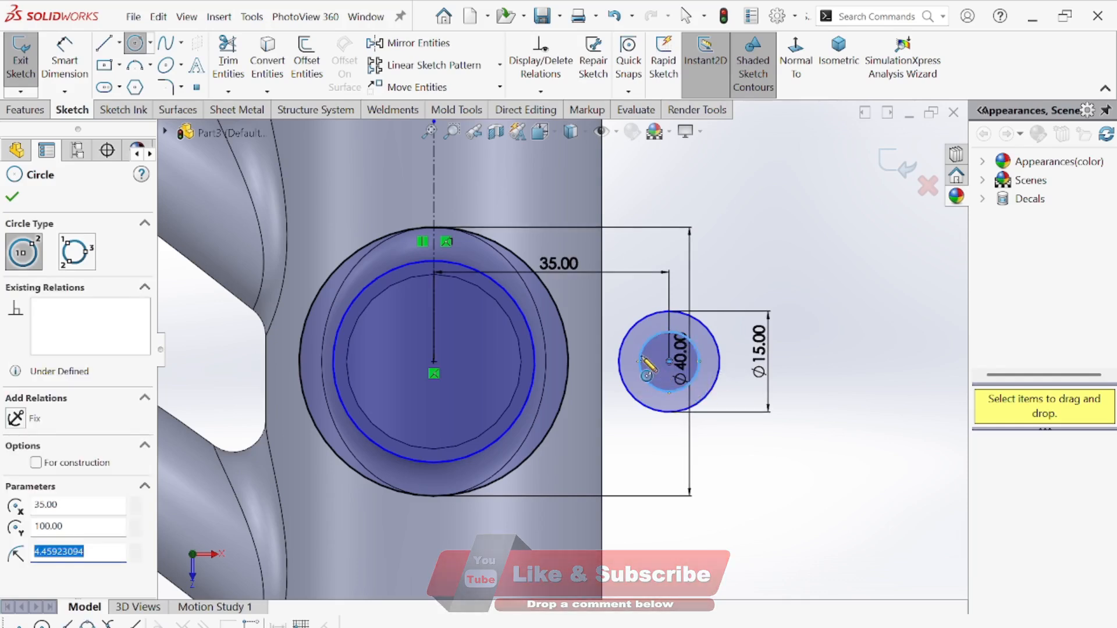
click(64, 61)
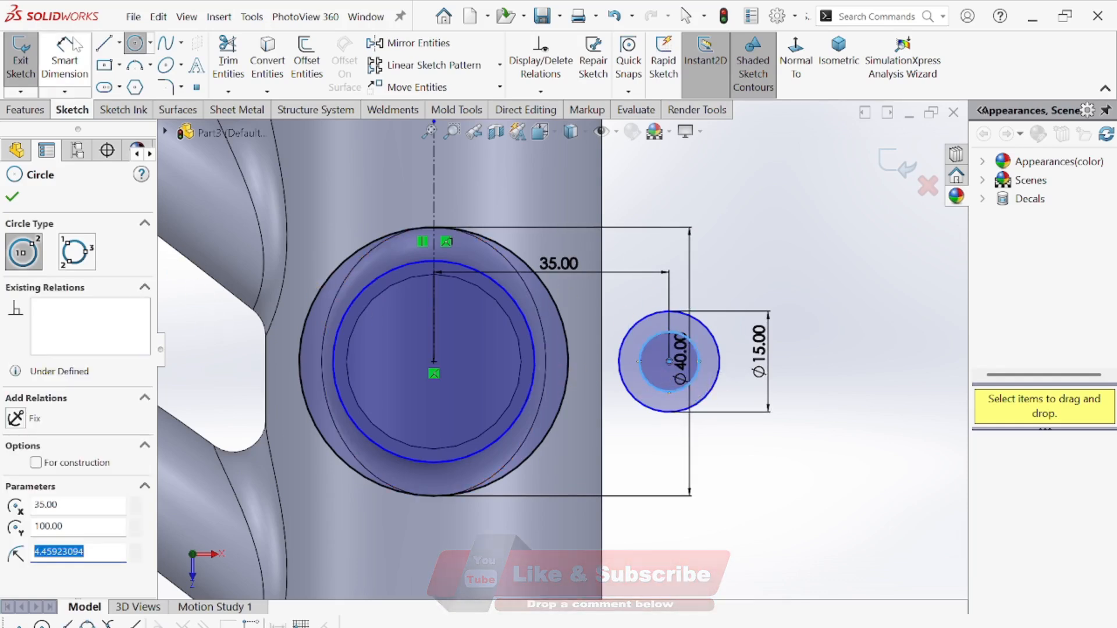
click(666, 332)
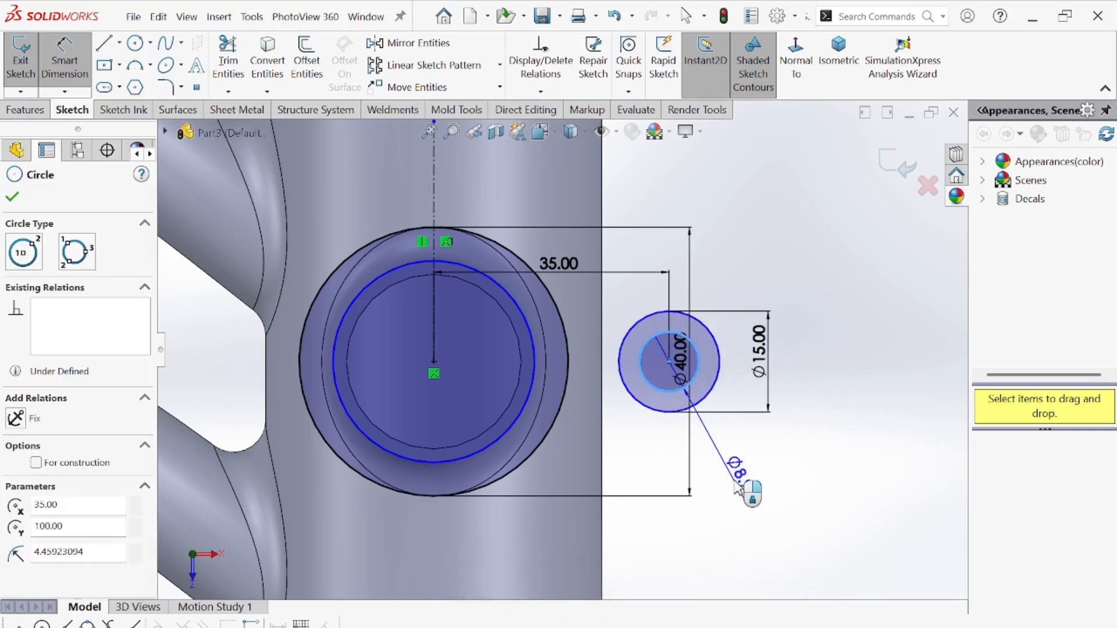
click(735, 483)
text(1)
key(Return)
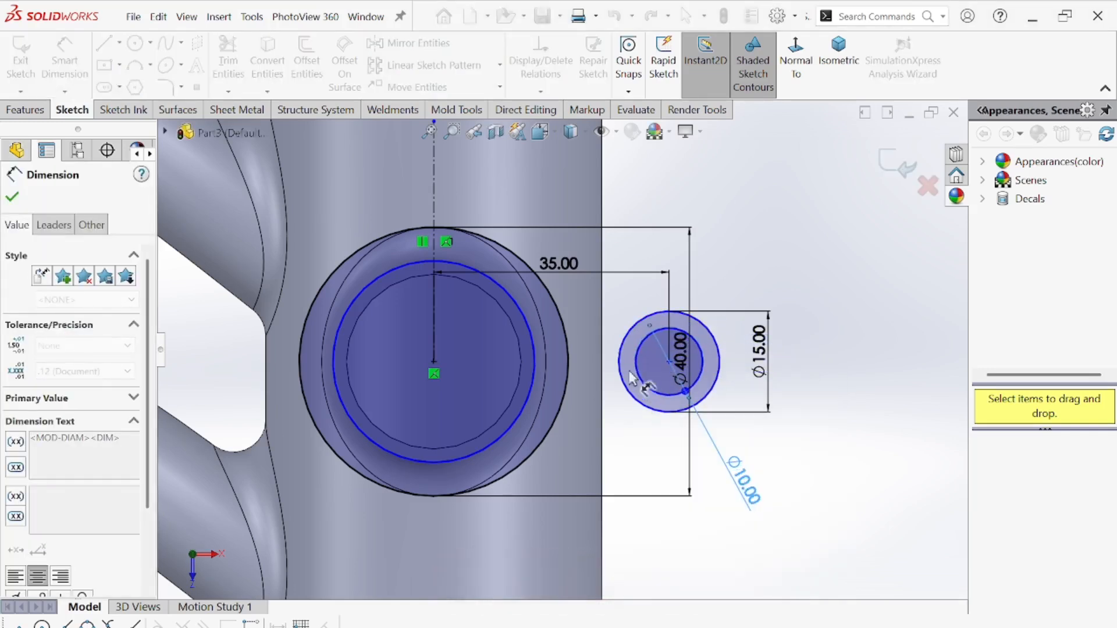
- Draw a sloping line from the upper edge of the 15 mm circle to the upper edge of the 40 mm circle
click(104, 42)
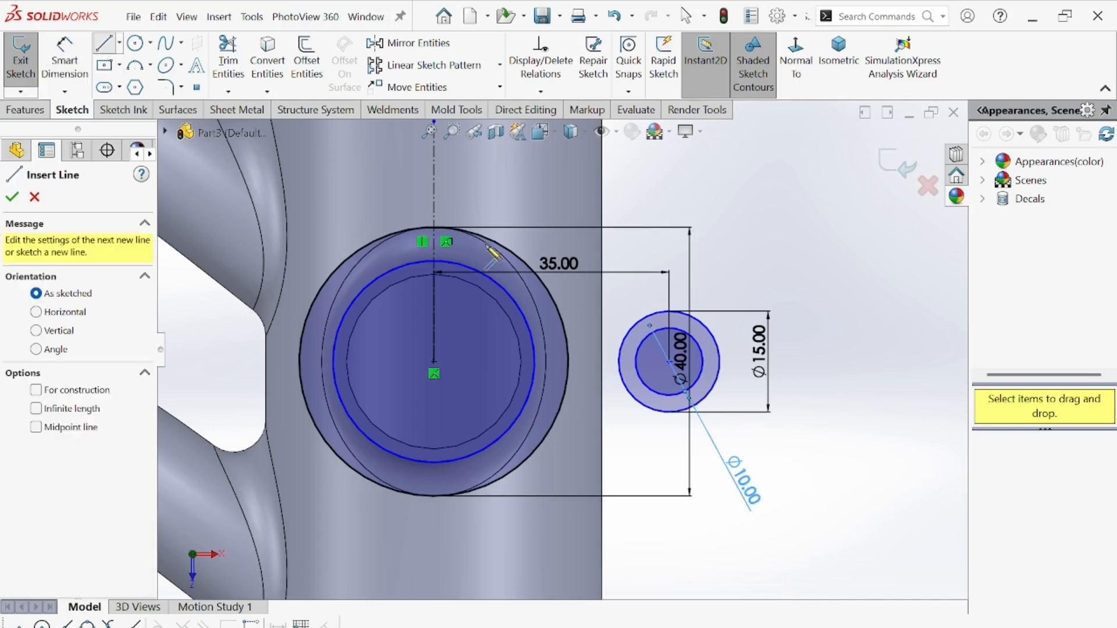
click(675, 311)
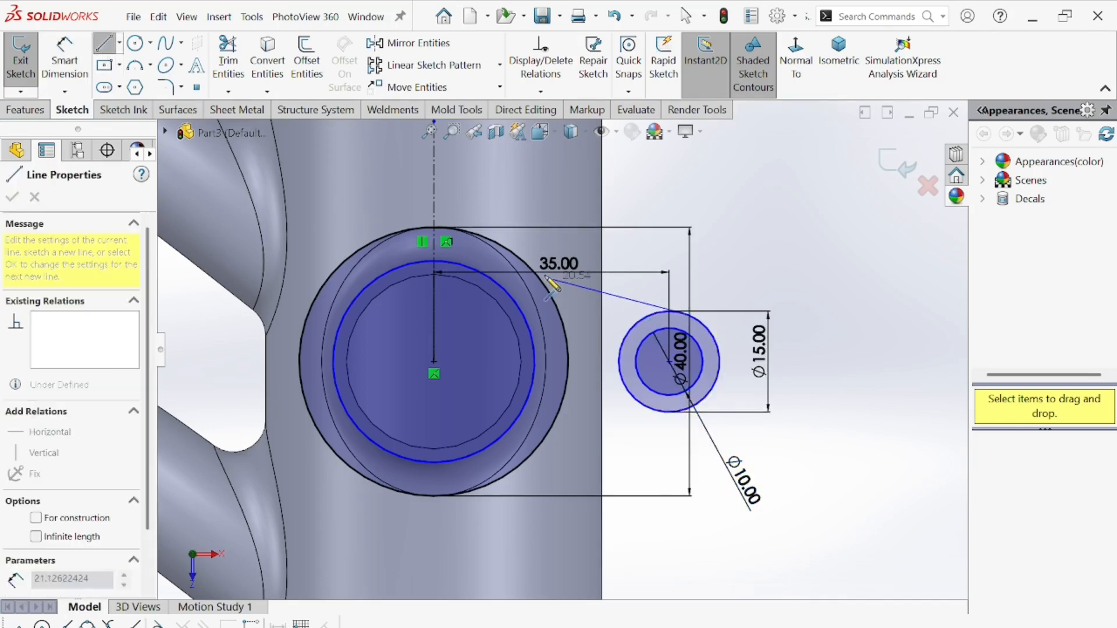
click(461, 231)
right_click(505, 108)
click(541, 180)
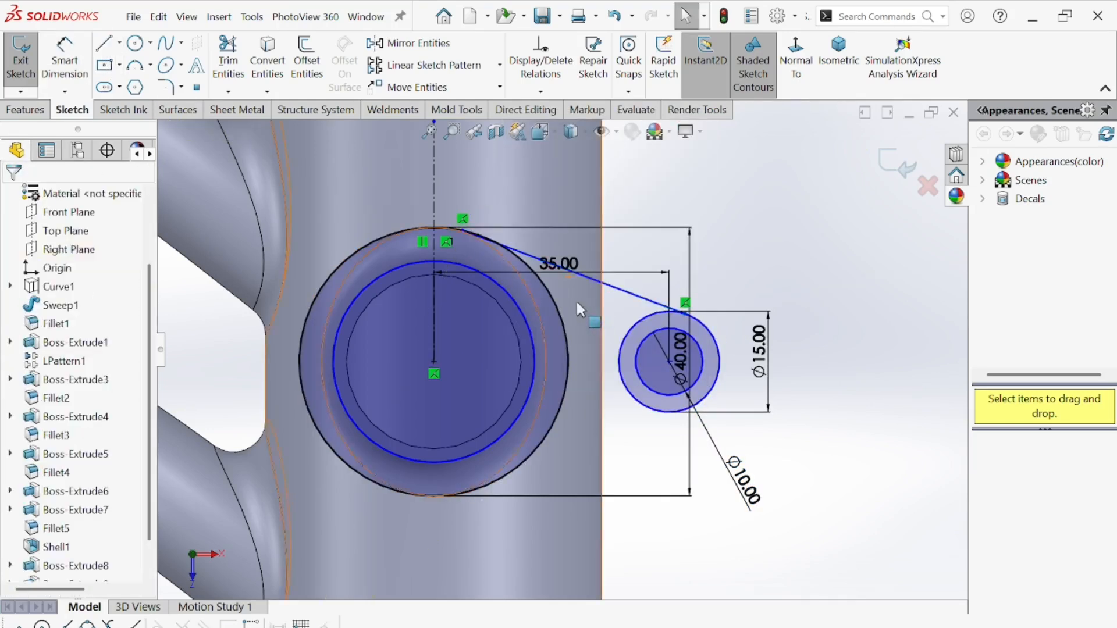
- Draw a horizontal centerline from the port's center toward the small circles, in line with their center
scroll(578, 308, down, 2)
click(104, 43)
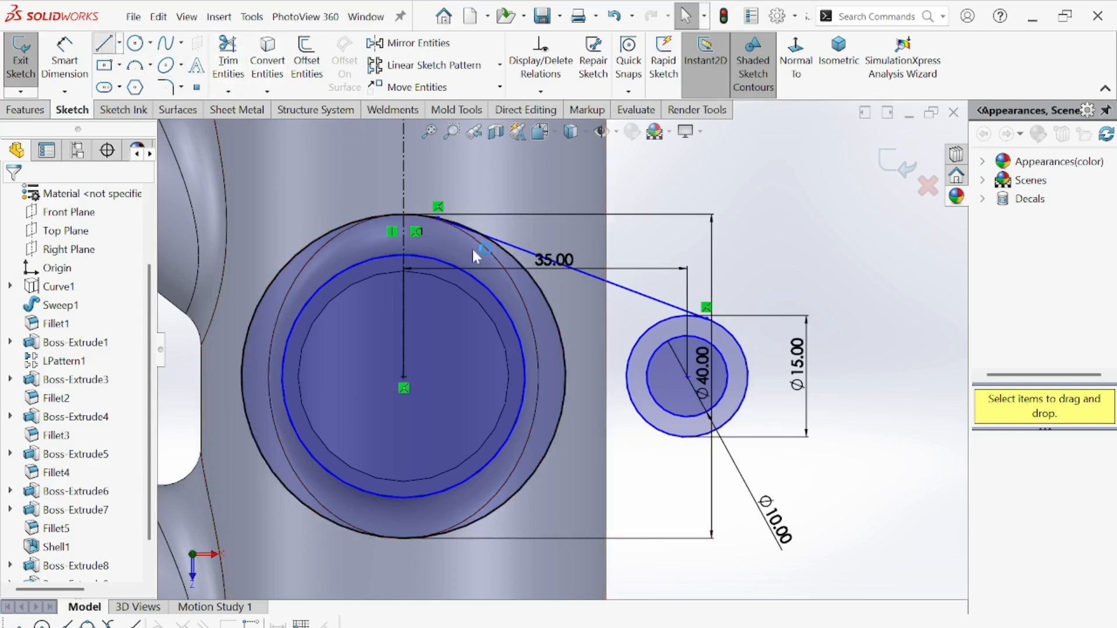
scroll(490, 385, up, 2)
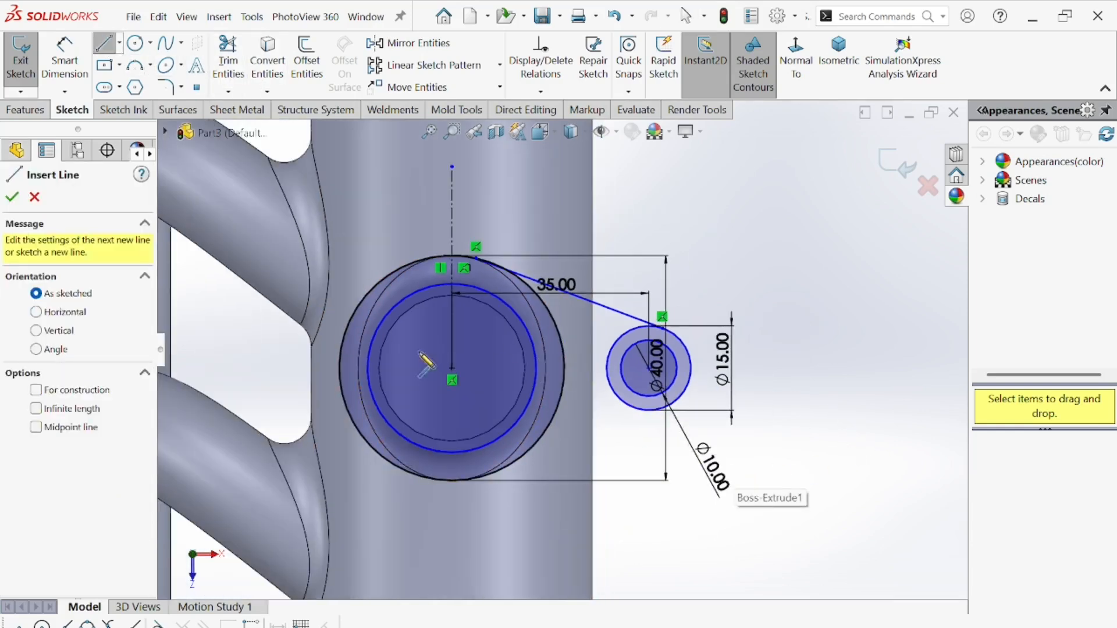
click(119, 43)
click(134, 87)
click(451, 368)
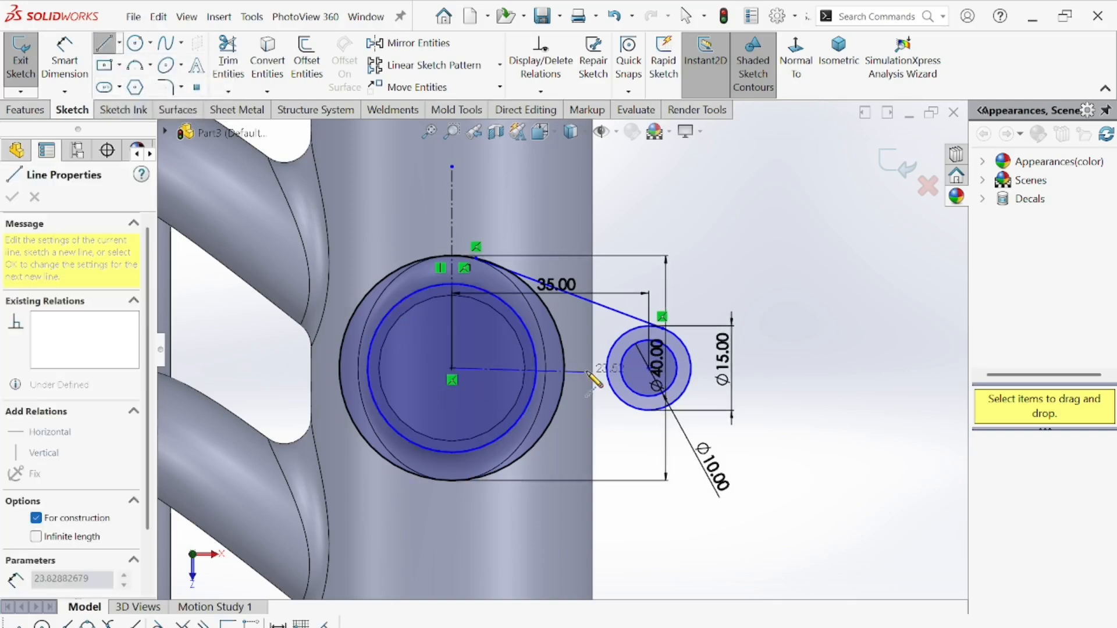
click(648, 368)
right_click(674, 180)
click(710, 193)
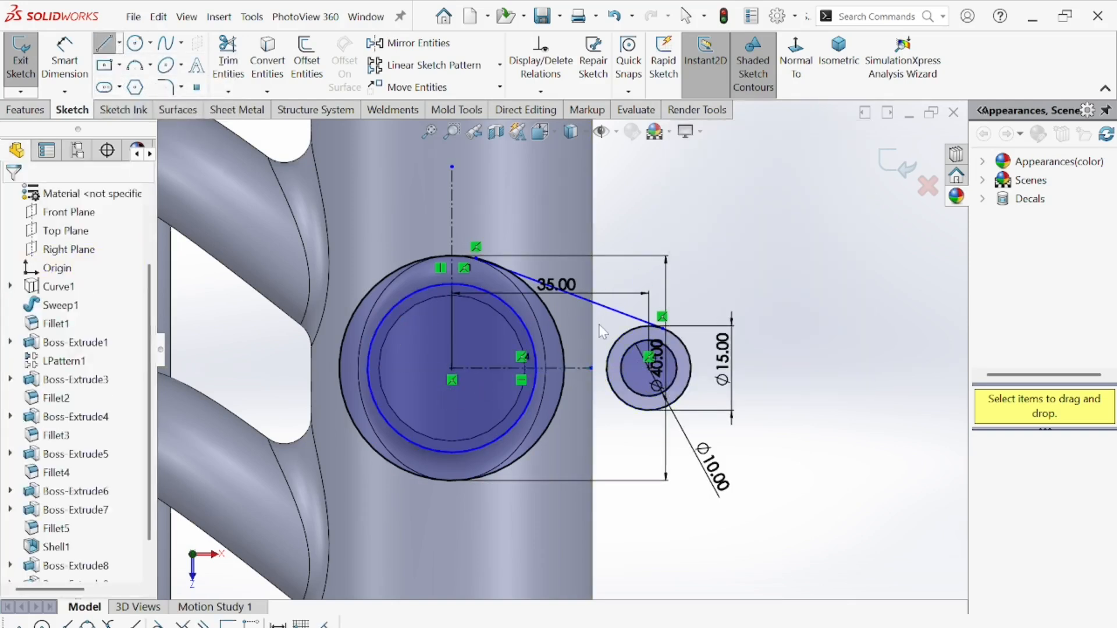
- Make the sloping line tangent to both the 40 mm circle and the 15 mm circle
scroll(598, 325, down, 5)
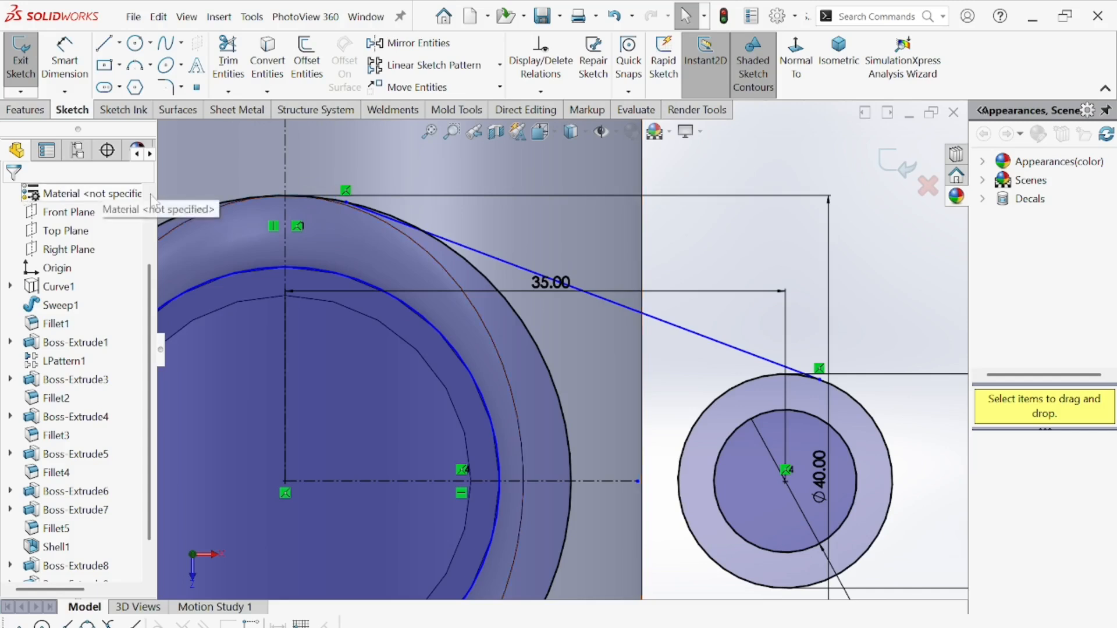
click(444, 239)
ctrl+click(460, 256)
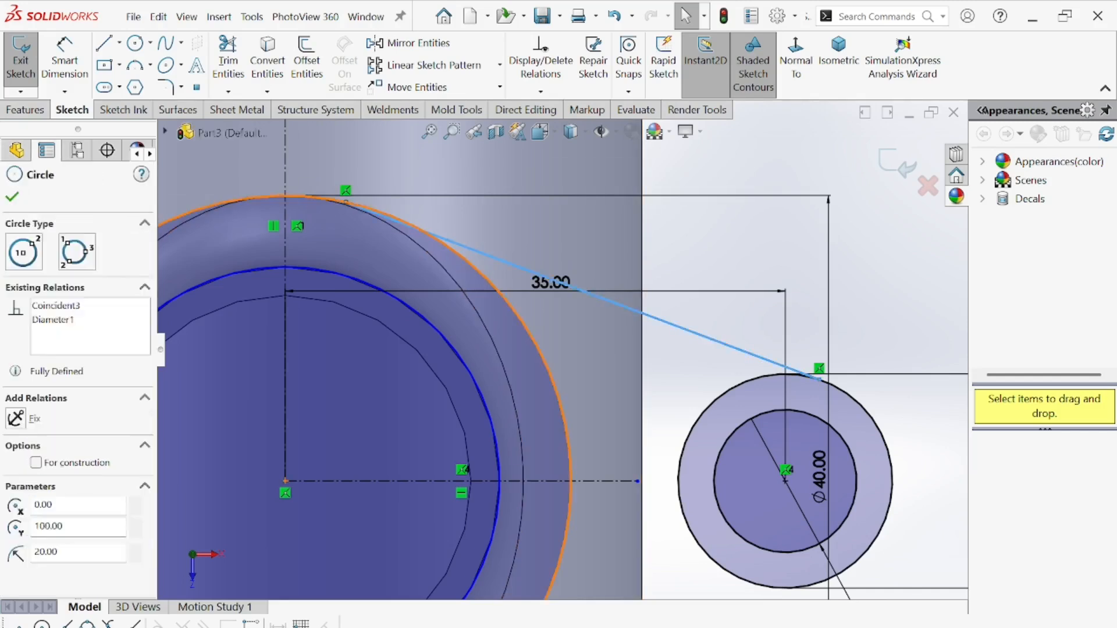
click(498, 196)
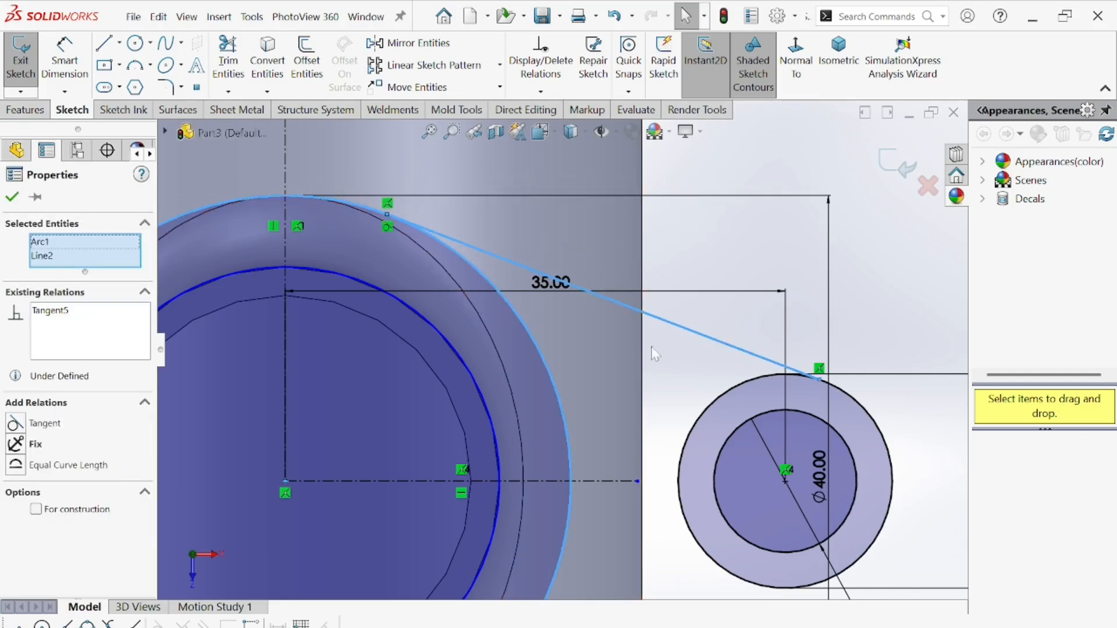
click(756, 376)
click(627, 306)
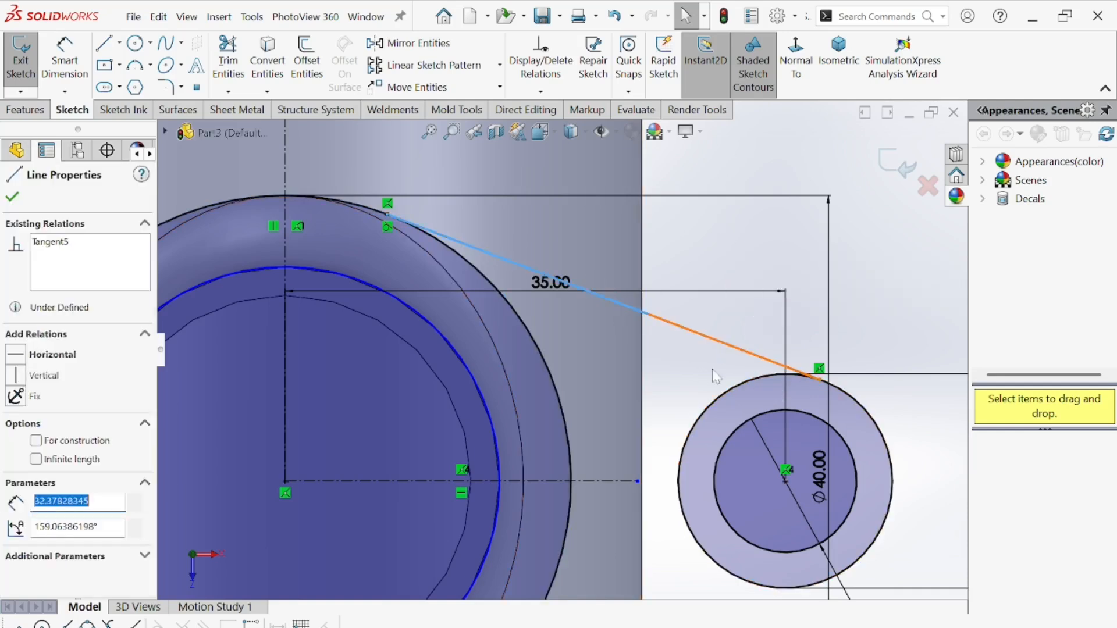
ctrl+click(741, 382)
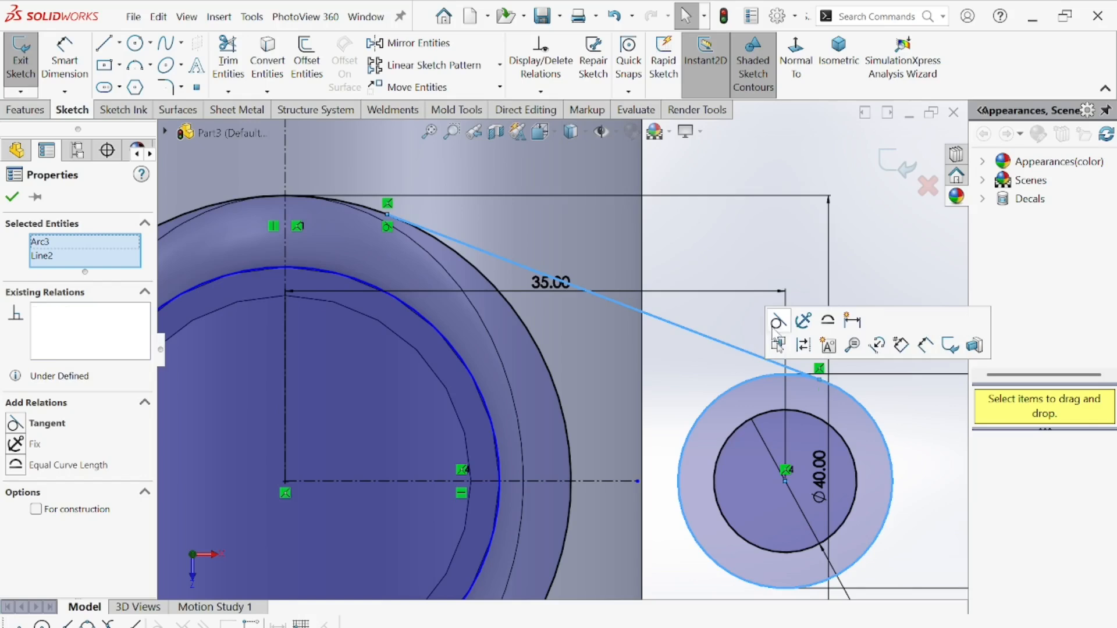
click(773, 318)
click(13, 198)
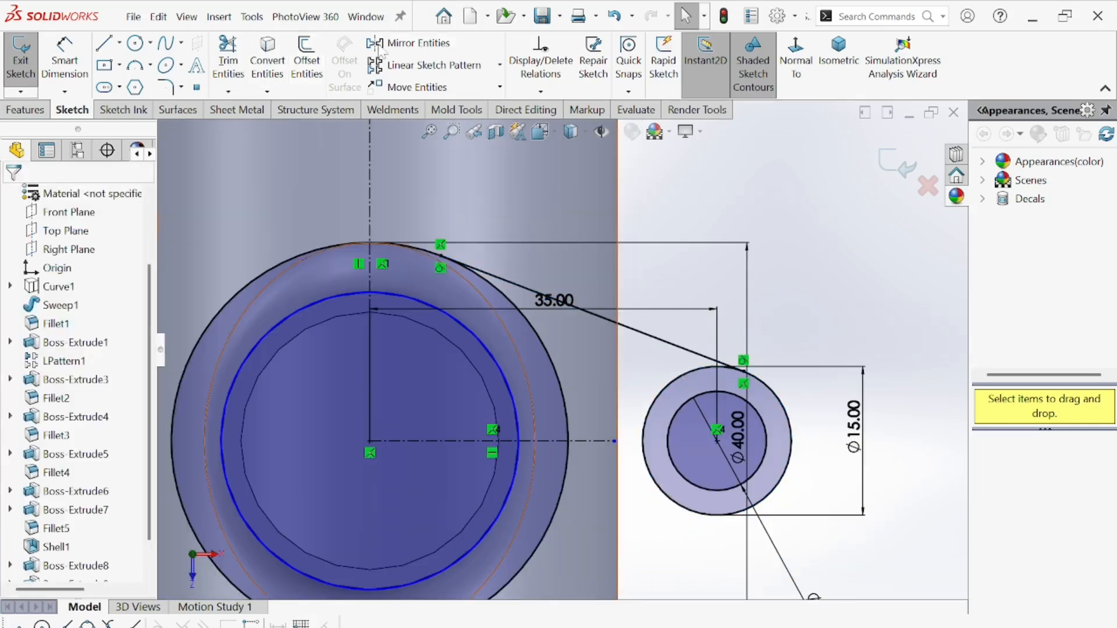
- Mirror the sloping tangent line about the horizontal centerline
click(407, 42)
click(611, 321)
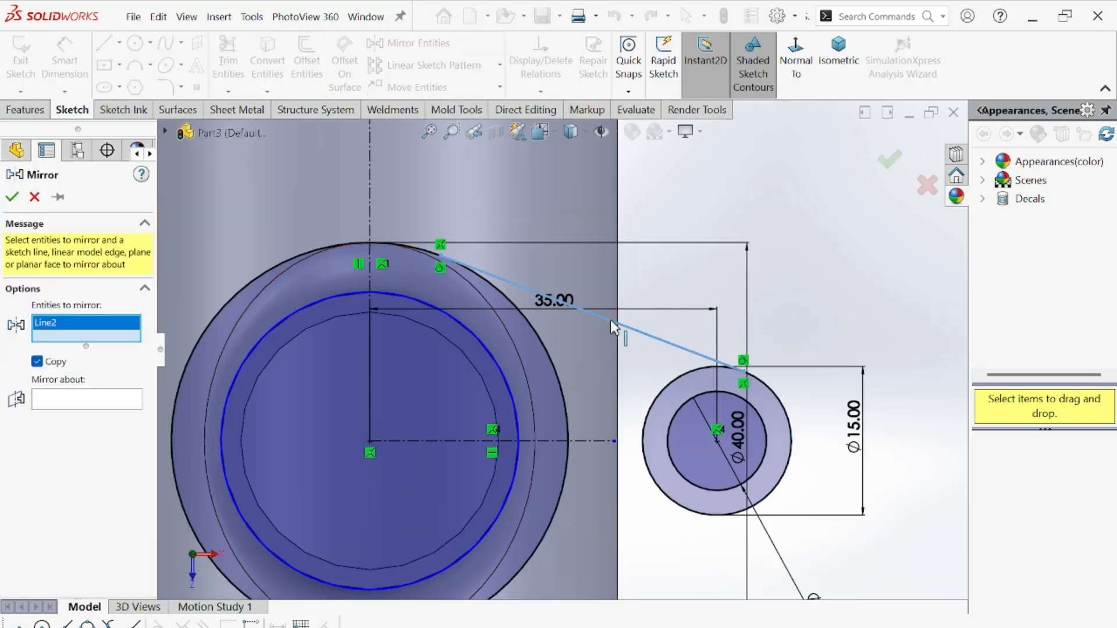
click(86, 399)
click(588, 441)
scroll(628, 407, up, 4)
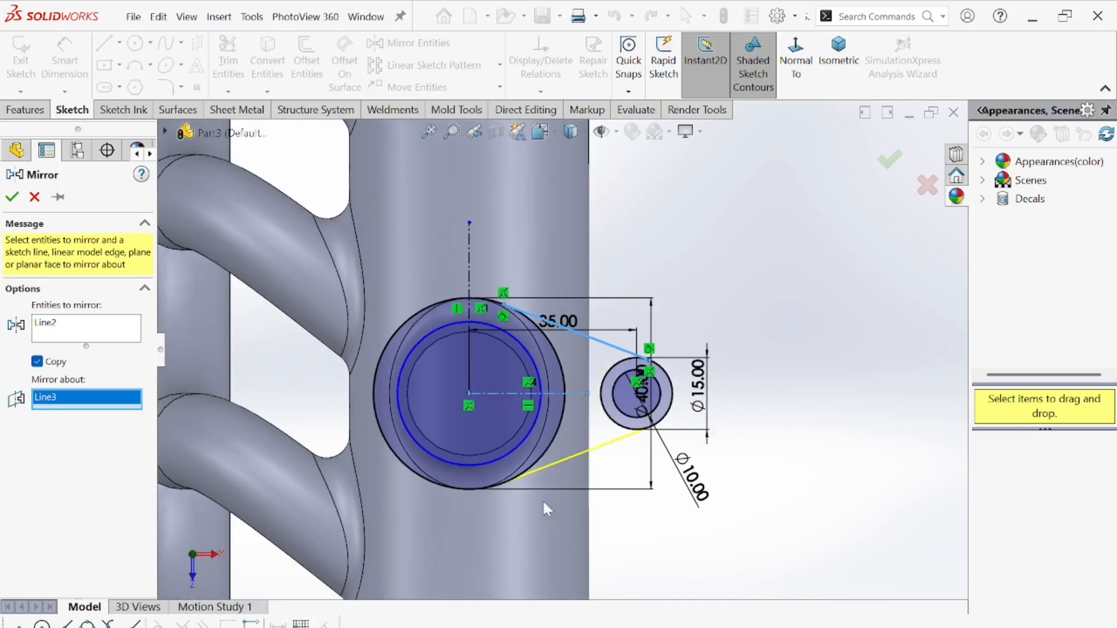
scroll(541, 518, down, 3)
click(9, 201)
- Mirror both tangent lines and the 15 mm and 10 mm circles about the vertical centerline
scroll(317, 221, up, 3)
scroll(455, 222, down, 2)
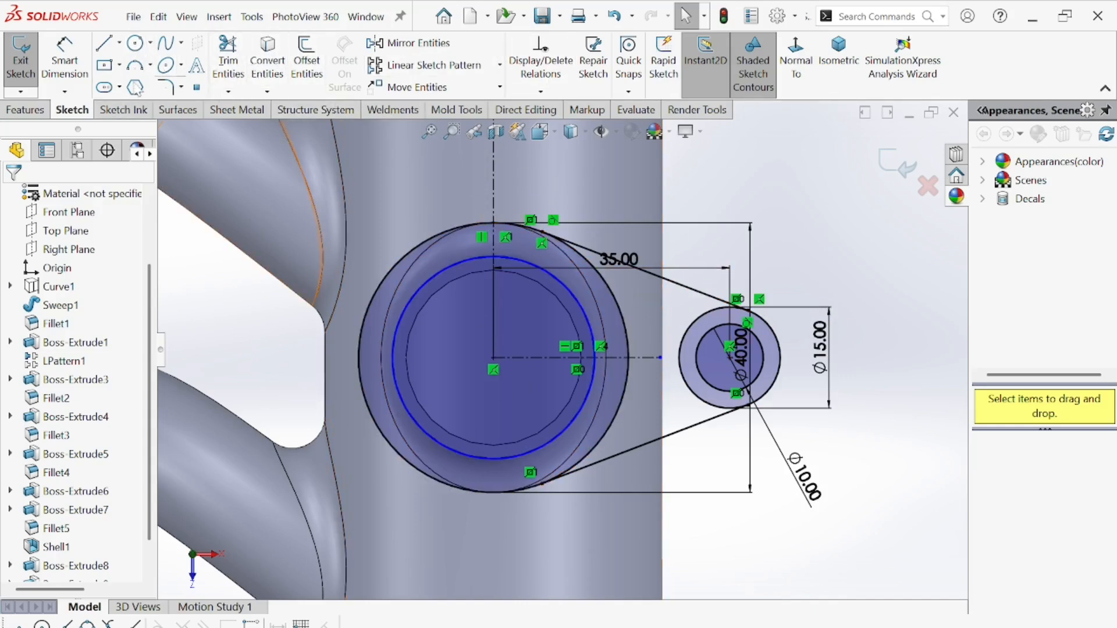
click(402, 43)
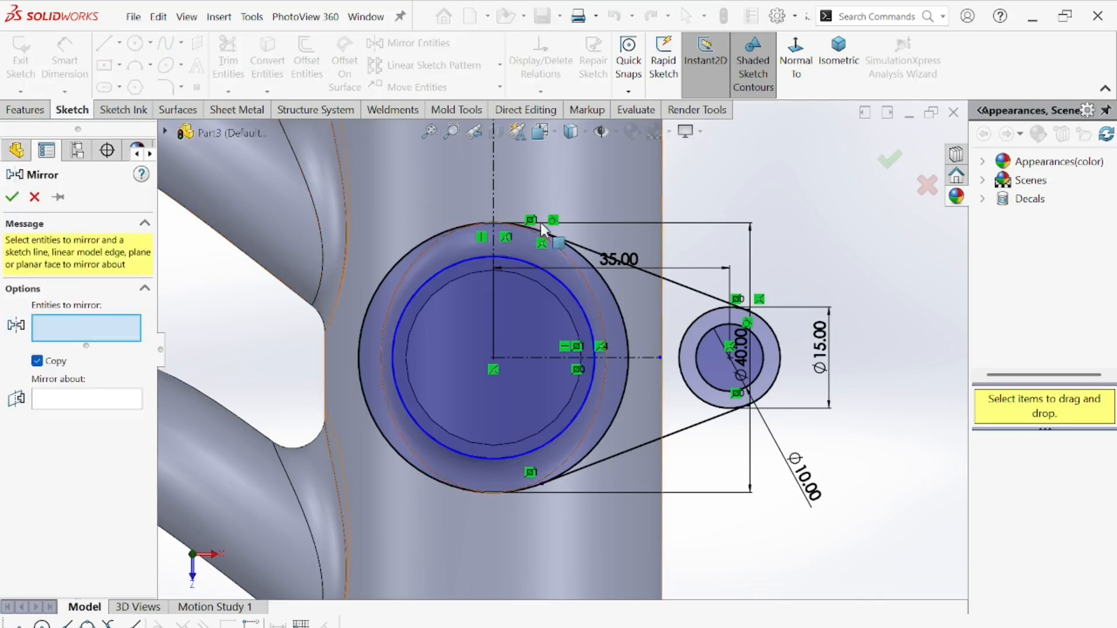
drag(505, 196, 930, 559)
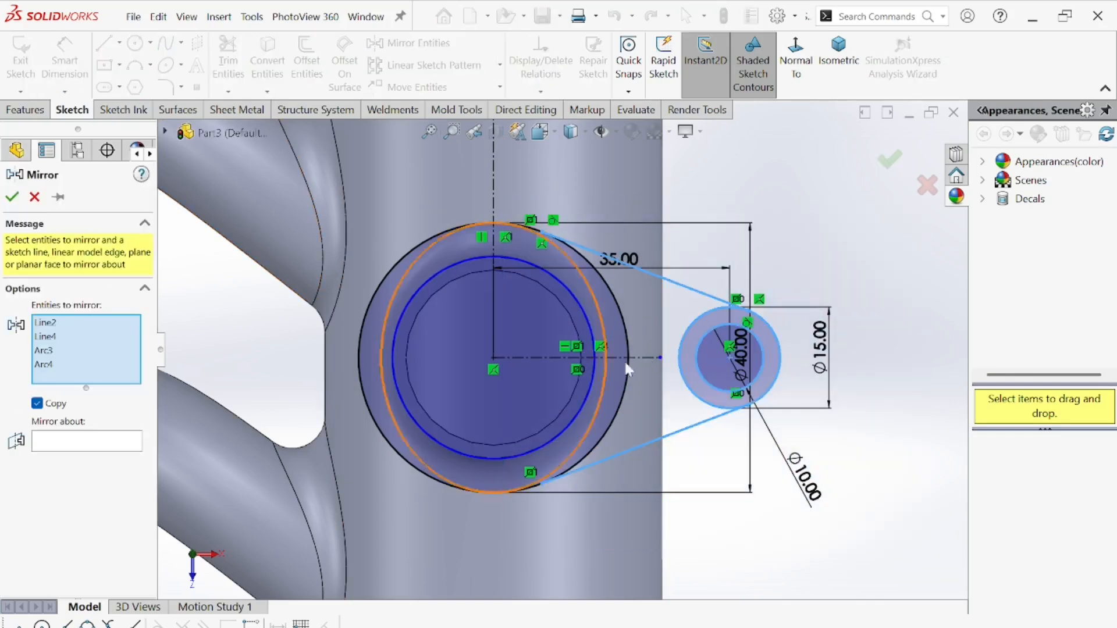
click(72, 440)
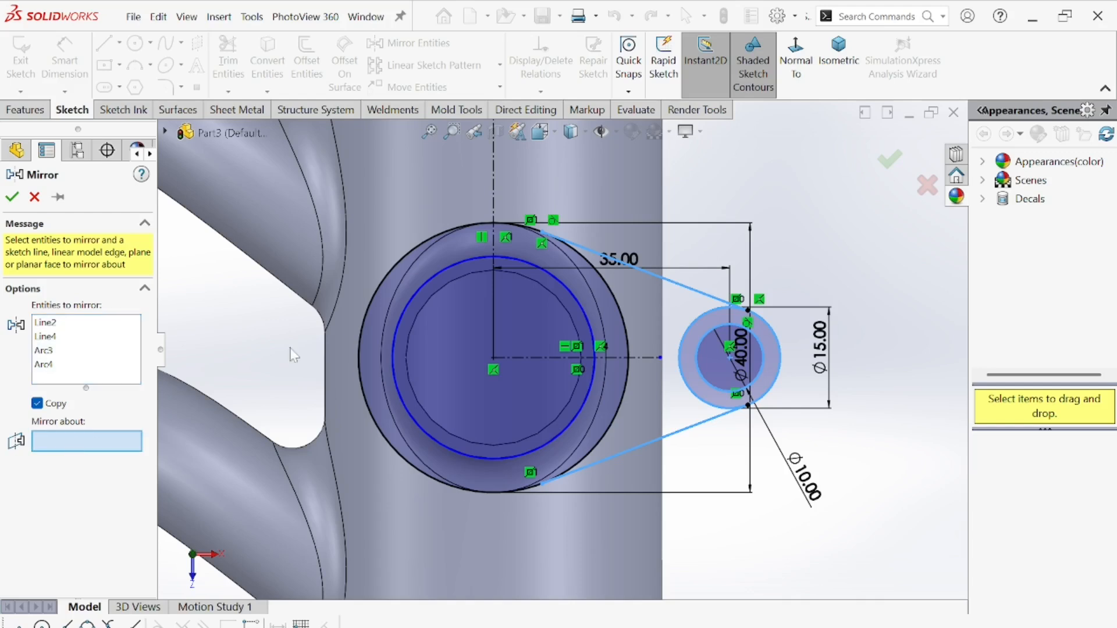
click(492, 185)
scroll(422, 285, up, 3)
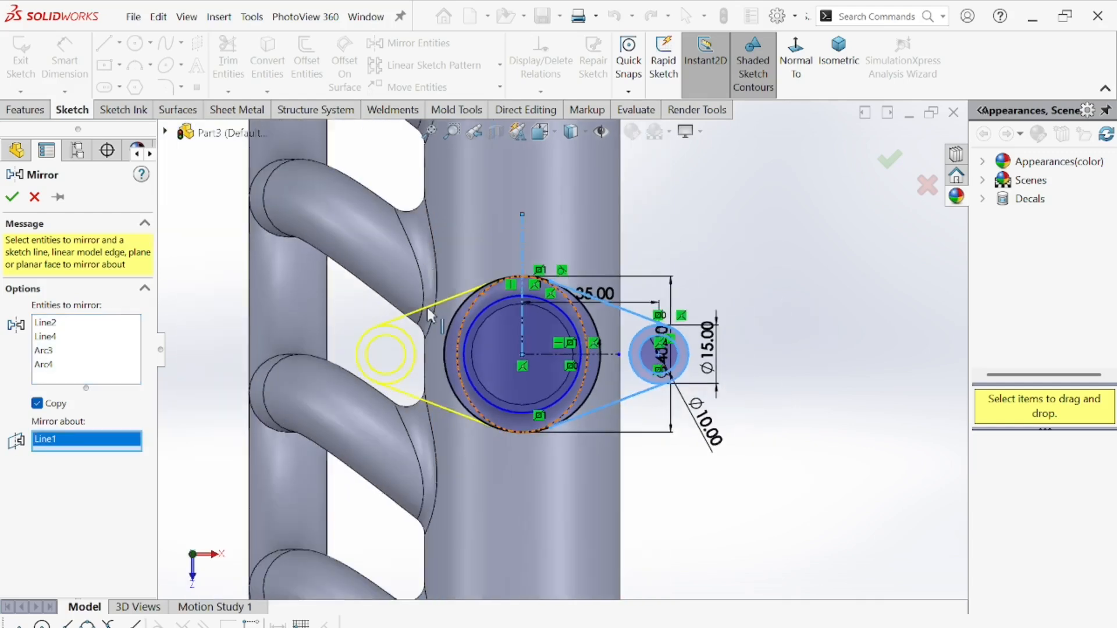
click(12, 198)
- Trim away the inner arcs of both 15 mm circles and the side arcs of the 40 mm circle inside the flange outline
scroll(452, 294, down, 2)
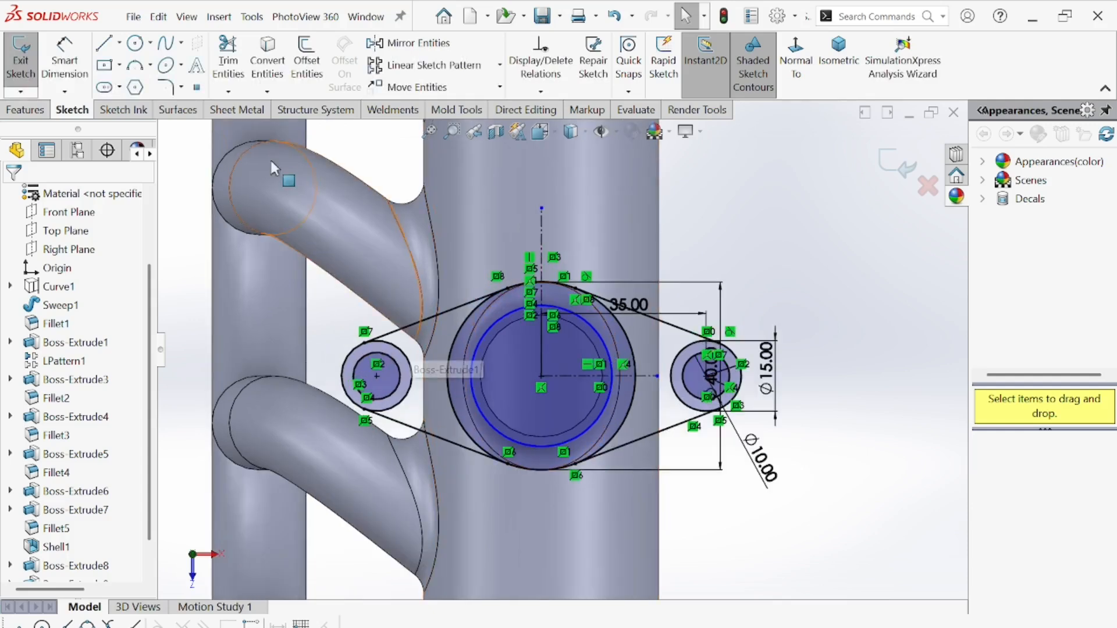
click(228, 64)
scroll(393, 377, down, 3)
mouse_move(420, 370)
mouse_down()
mouse_move(511, 345)
mouse_move(521, 363)
mouse_up()
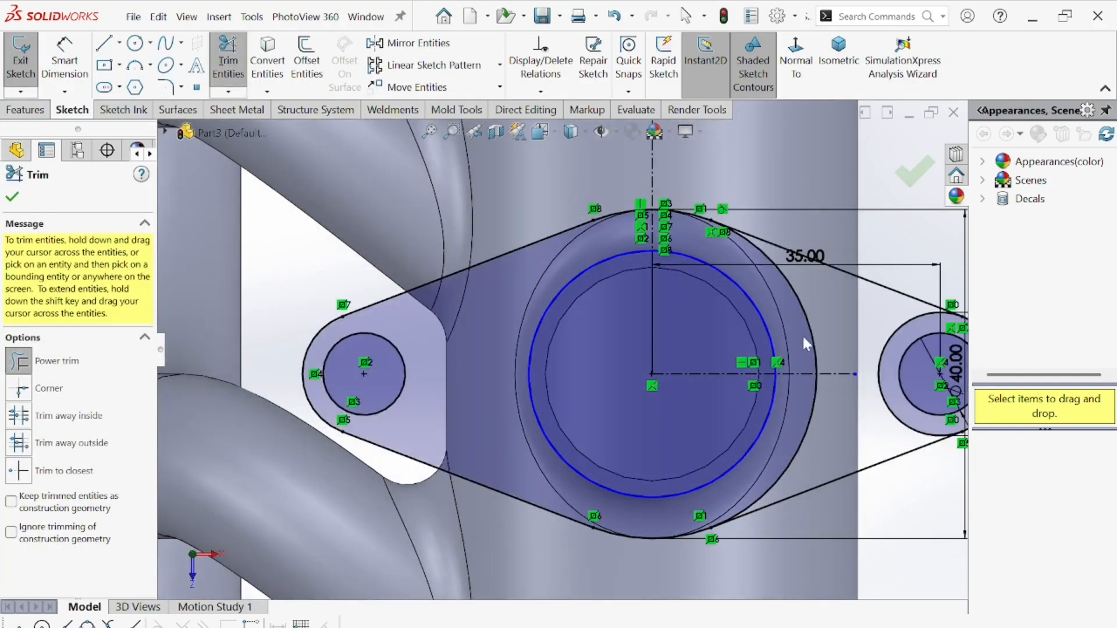
drag(877, 362, 893, 370)
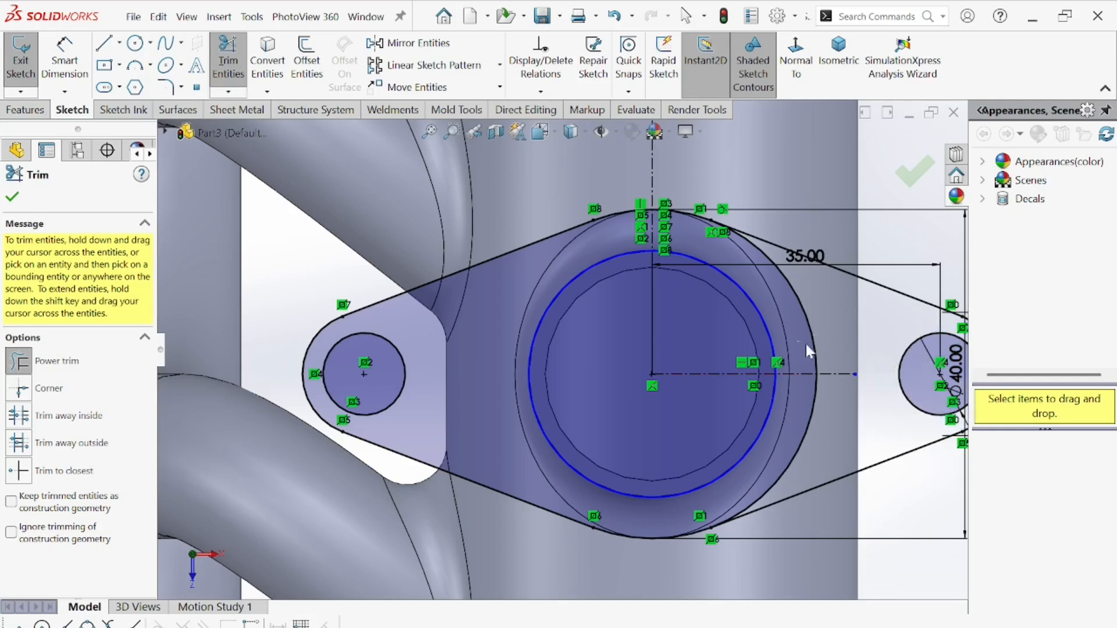
drag(805, 344, 819, 344)
drag(821, 400, 824, 402)
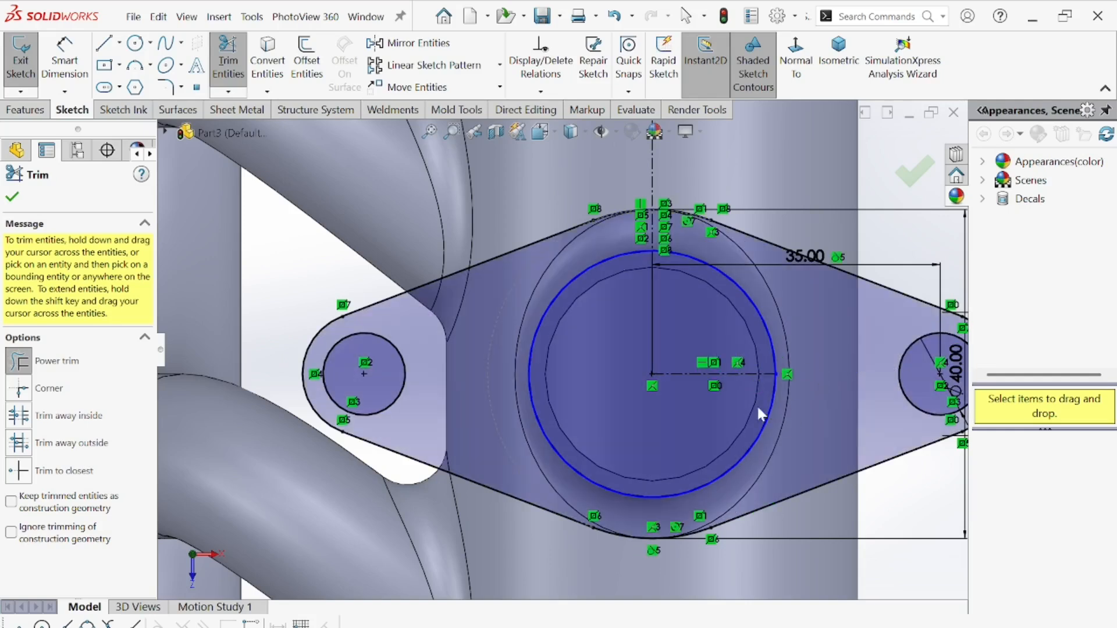
- Finish trimming and extrude the two-hole flange outline blind 10 mm outward from the middle port, merged with the body
scroll(733, 396, up, 3)
scroll(675, 366, down, 2)
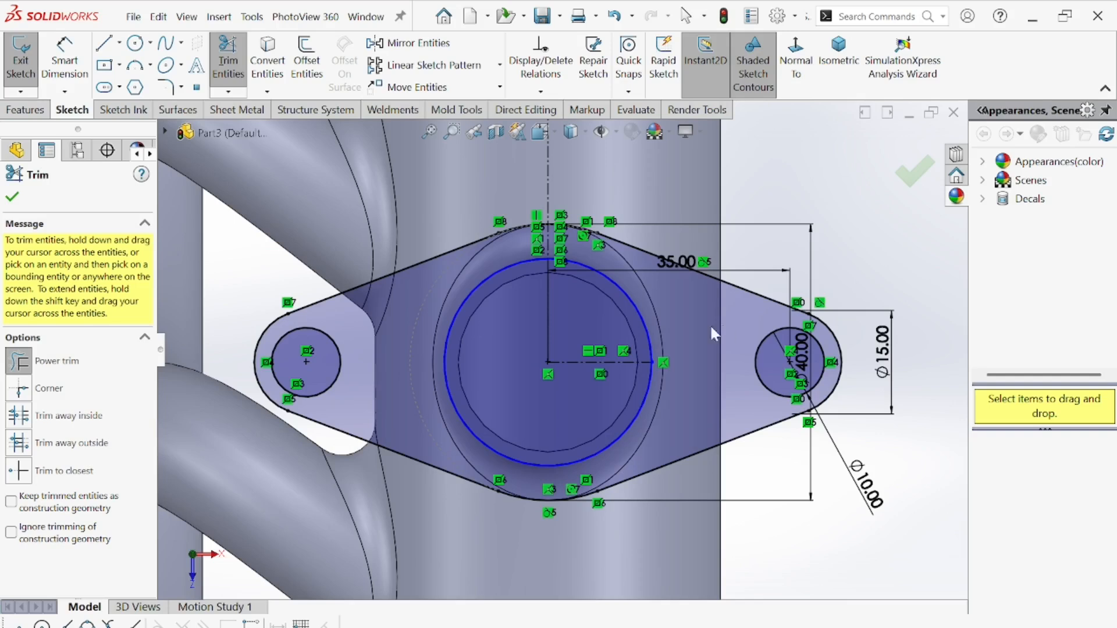
click(12, 198)
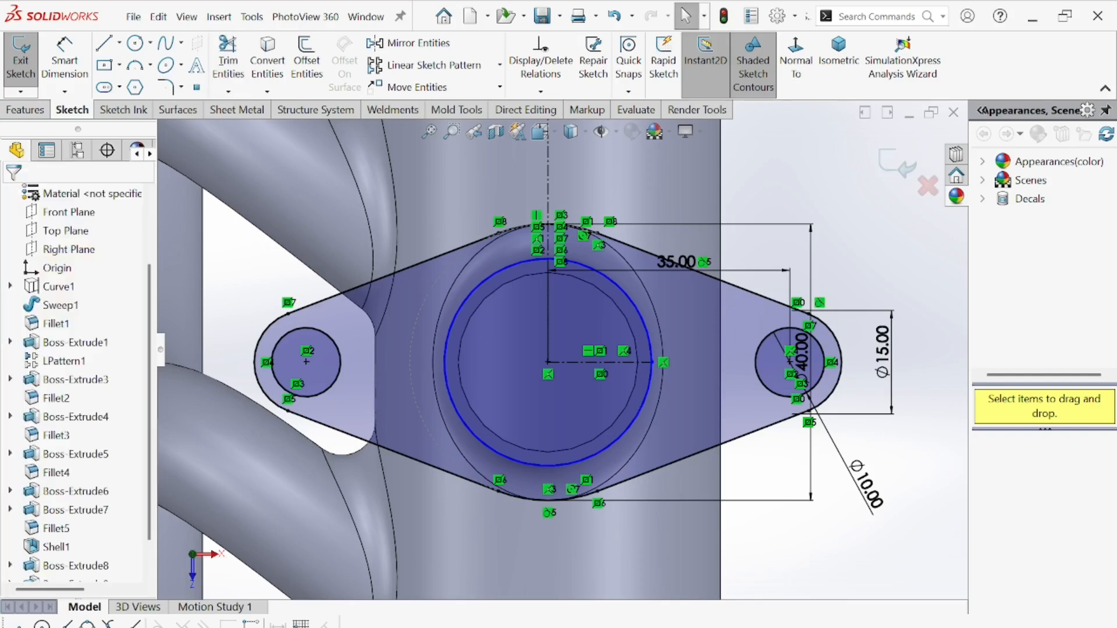
click(26, 110)
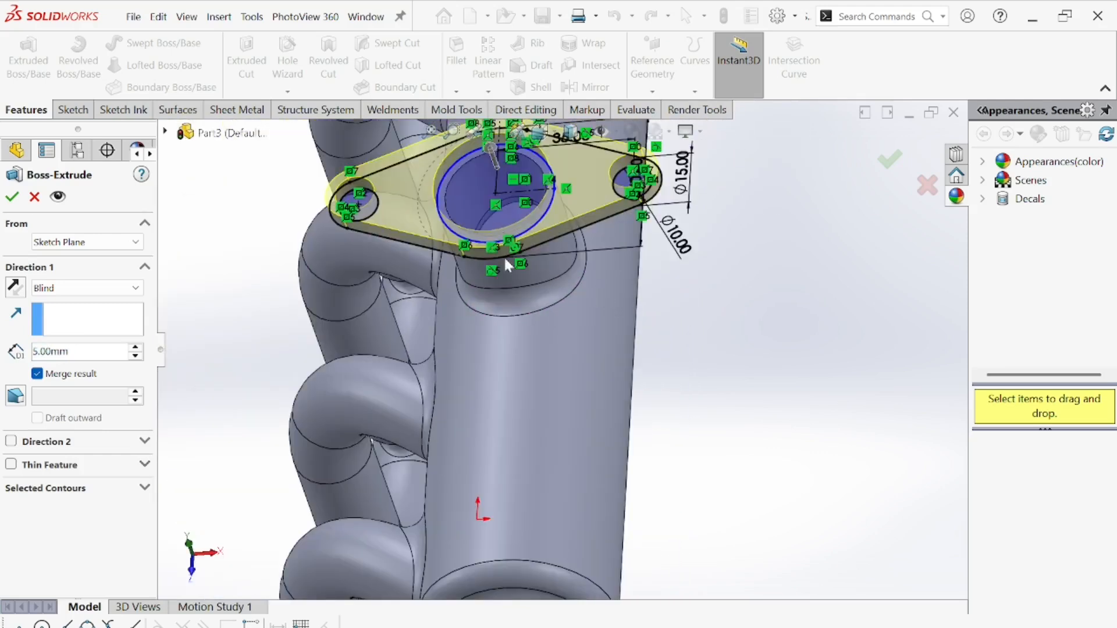
middle_drag(504, 259, 530, 245)
scroll(529, 243, up, 4)
scroll(530, 231, down, 3)
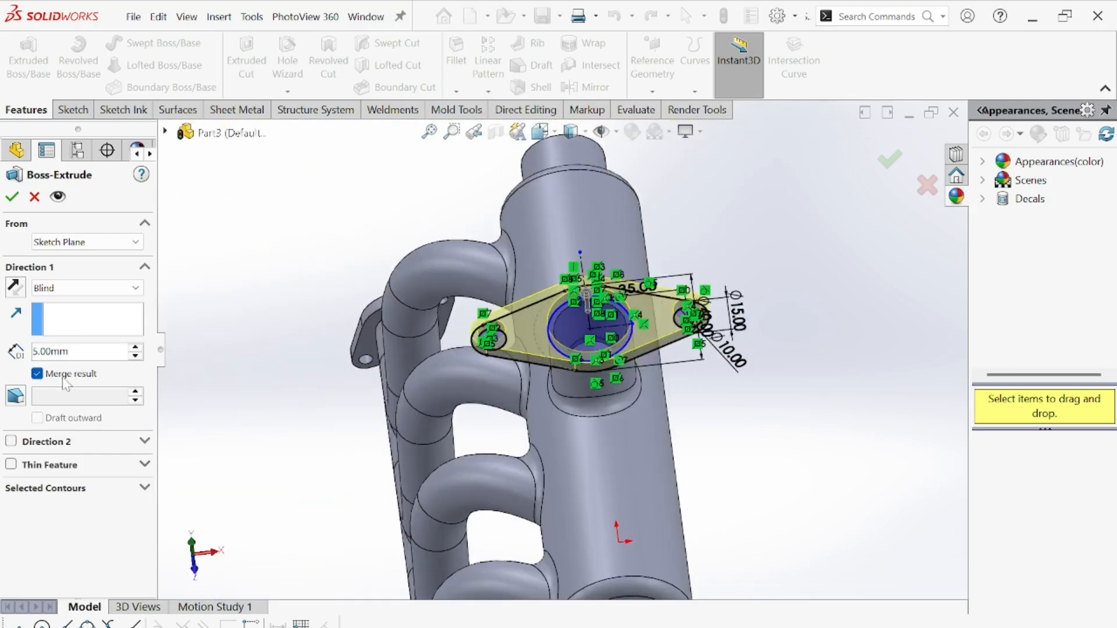
key(Return)
middle_drag(417, 326, 486, 329)
scroll(559, 291, up, 4)
middle_drag(524, 244, 547, 222)
scroll(648, 206, down, 4)
middle_drag(677, 349, 600, 317)
scroll(601, 319, up, 3)
middle_drag(616, 373, 662, 408)
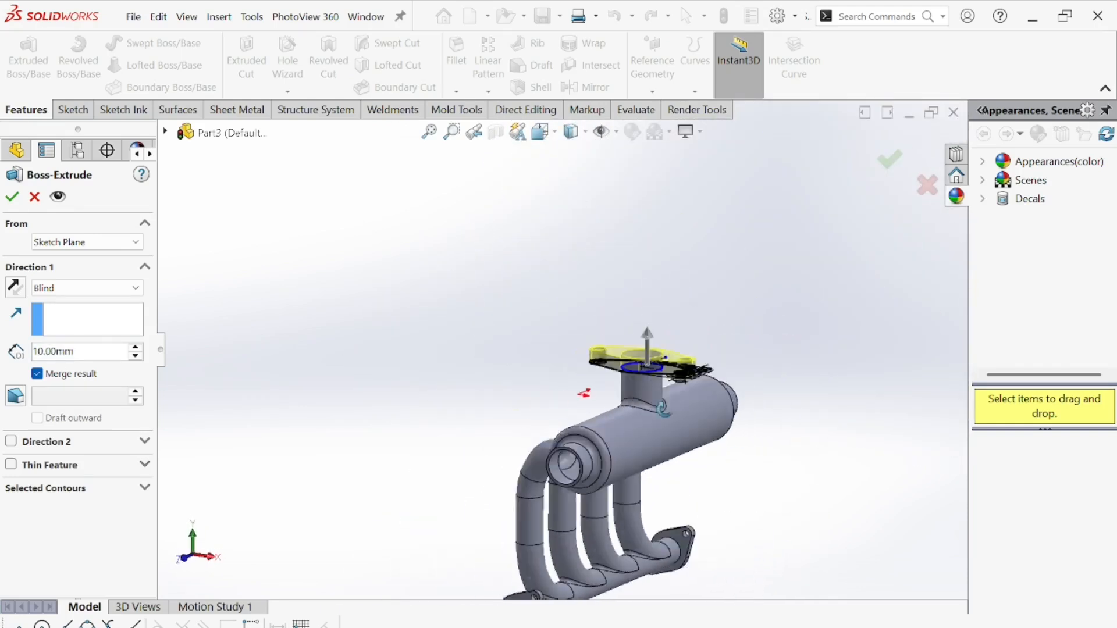
- Set the port flange's extrusion depth to 7 mm and complete the boss
middle_drag(584, 394, 465, 436)
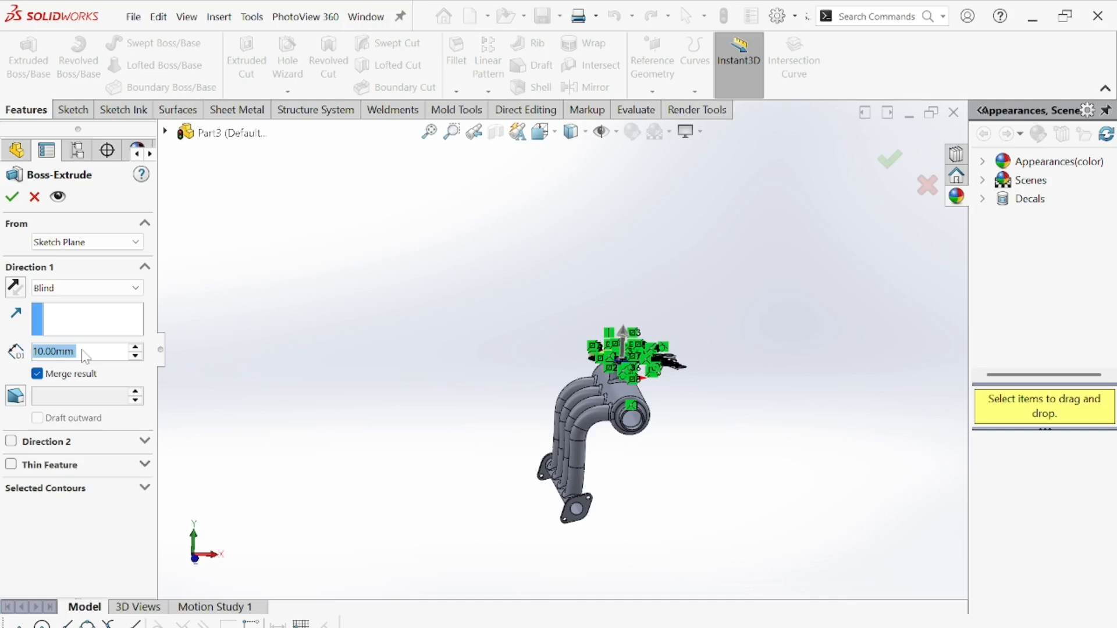
middle_drag(496, 378, 499, 388)
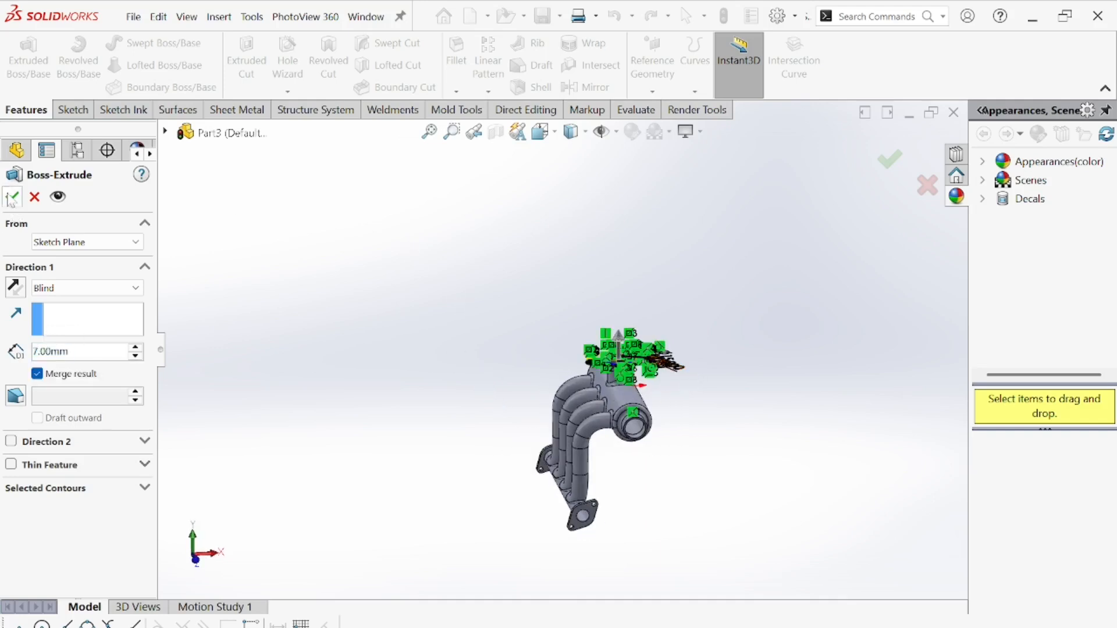
key(Return)
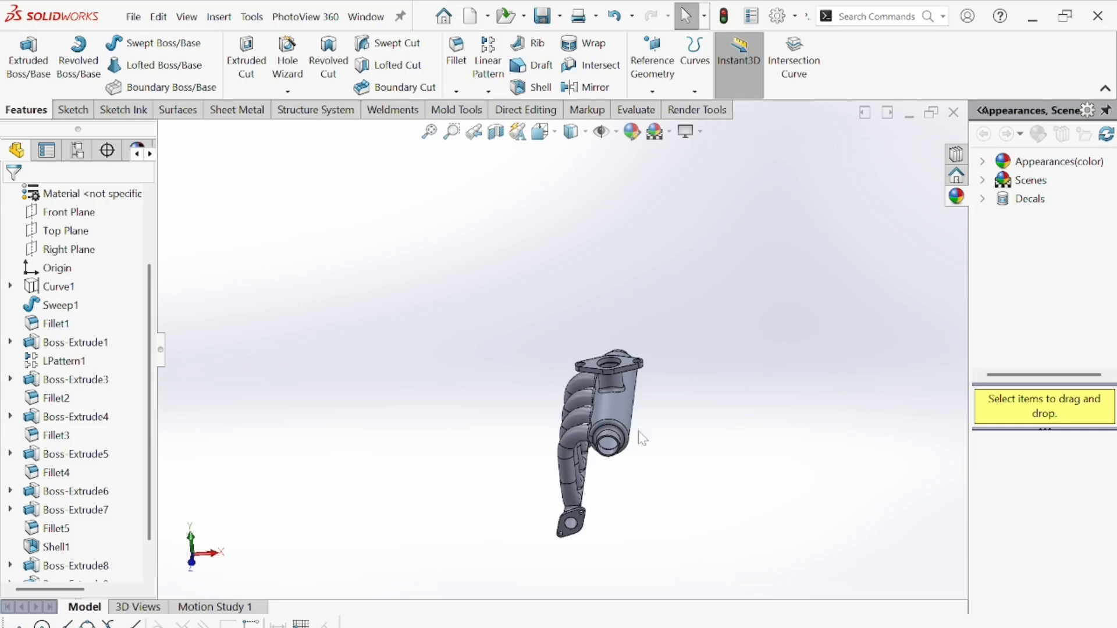
- Examine the manifold from all sides, including the port flange, the four runner pipes and the end flanges
middle_drag(653, 364, 649, 317)
scroll(498, 371, down, 1)
middle_drag(498, 370, 534, 400)
scroll(533, 363, down, 5)
scroll(589, 325, up, 3)
scroll(549, 331, down, 4)
scroll(549, 332, up, 3)
middle_drag(543, 355, 443, 333)
middle_drag(764, 405, 694, 367)
middle_drag(596, 411, 600, 320)
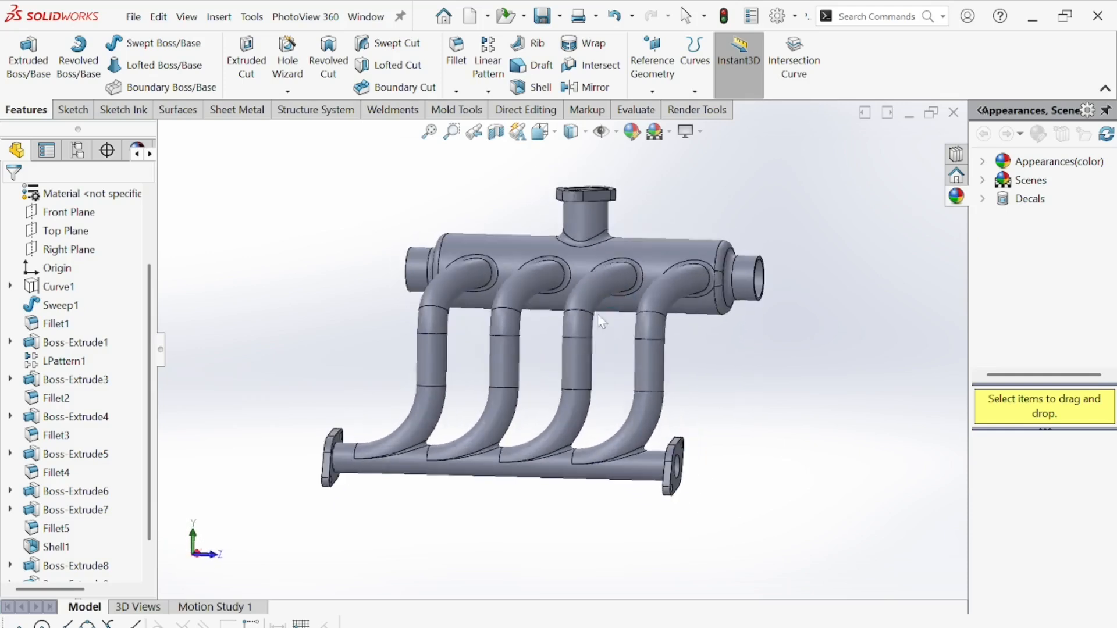
middle_drag(482, 353, 508, 330)
middle_drag(690, 321, 645, 339)
scroll(618, 274, down, 2)
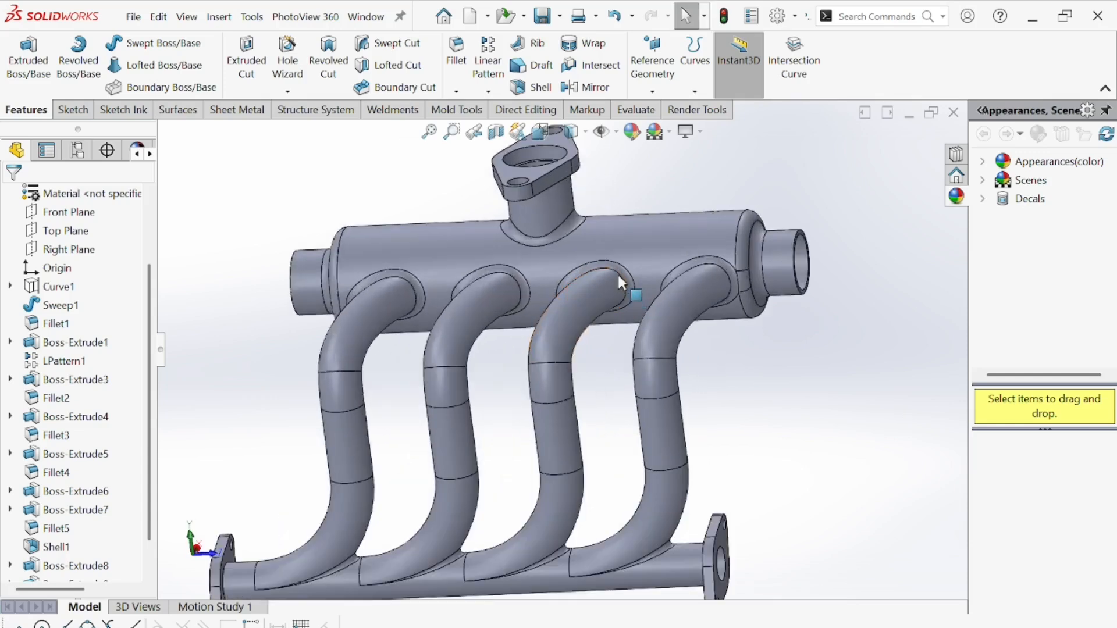
scroll(617, 277, up, 3)
middle_drag(616, 285, 653, 415)
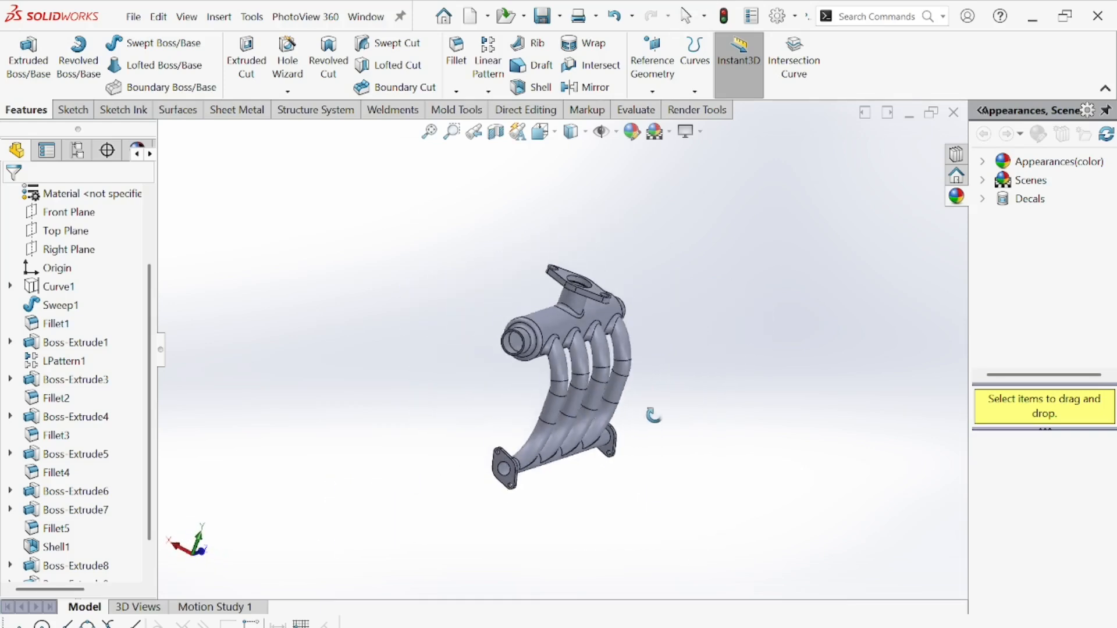
mouse_move(594, 373)
middle_down()
mouse_move(572, 354)
mouse_move(535, 396)
mouse_move(575, 395)
mouse_move(550, 332)
mouse_move(553, 456)
mouse_move(560, 439)
mouse_move(518, 469)
mouse_move(573, 442)
mouse_move(594, 392)
mouse_move(553, 431)
mouse_move(615, 378)
middle_up()
scroll(533, 342, down, 4)
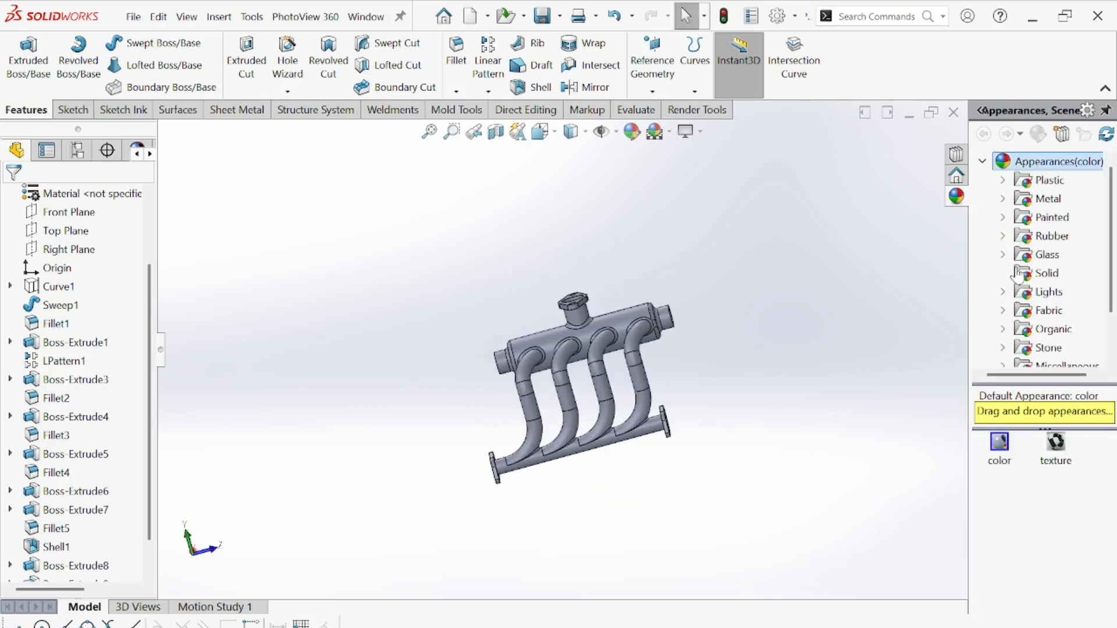
- Apply the brushed brass metal appearance to the whole manifold and examine it from several angles
click(1046, 200)
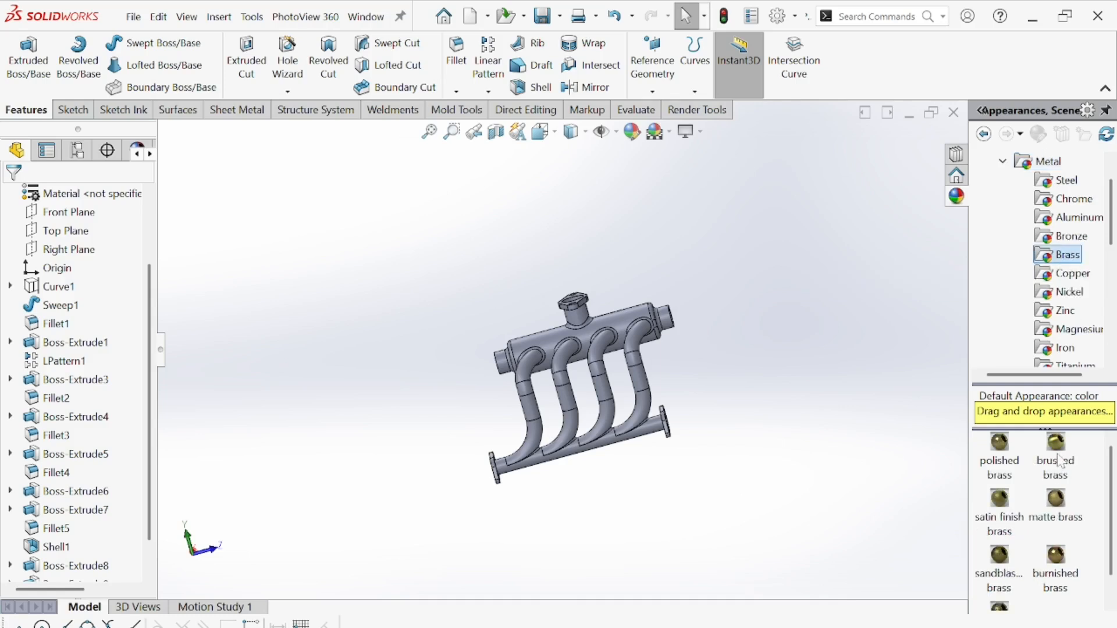
middle_drag(784, 387, 775, 438)
scroll(613, 392, down, 3)
scroll(613, 392, up, 4)
middle_drag(613, 392, 628, 343)
scroll(628, 343, down, 2)
scroll(628, 343, down, 1)
middle_drag(521, 385, 556, 388)
scroll(555, 388, up, 3)
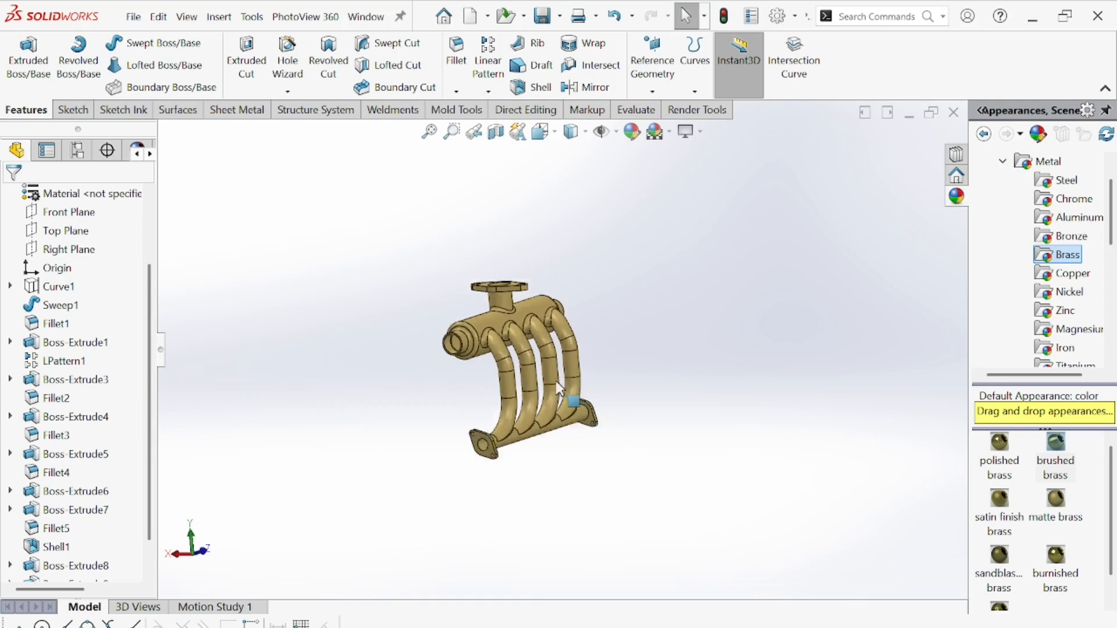
- Change the manifold's appearance to polished brass and examine it close up and from above
scroll(489, 375, down, 2)
double_click(1000, 445)
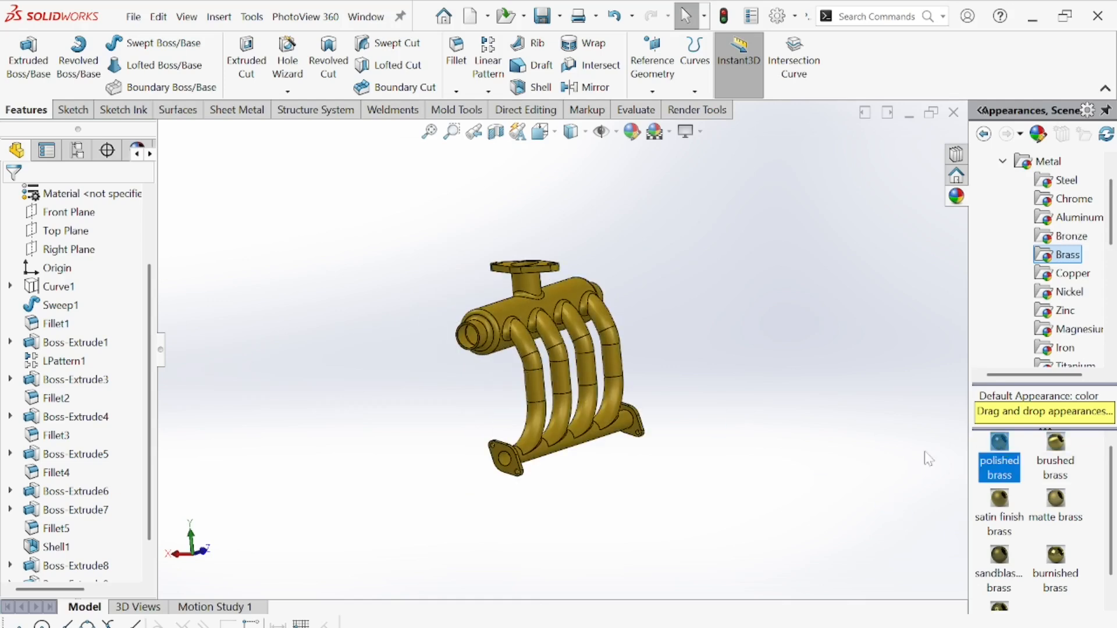
middle_drag(595, 403, 582, 394)
scroll(582, 394, down, 4)
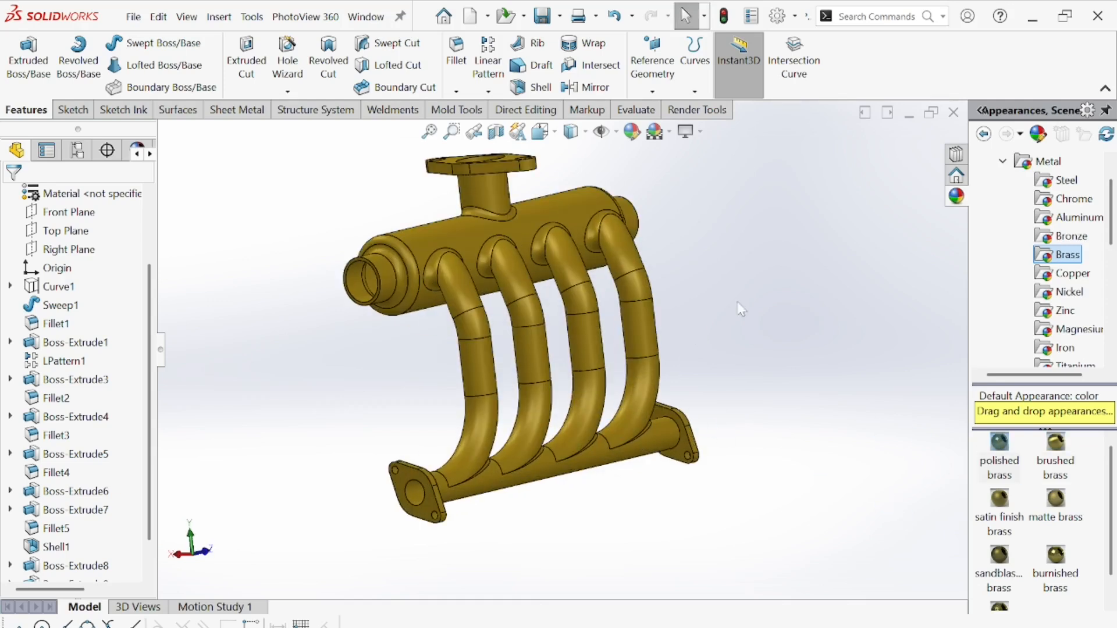
scroll(606, 319, up, 4)
middle_drag(606, 320, 697, 481)
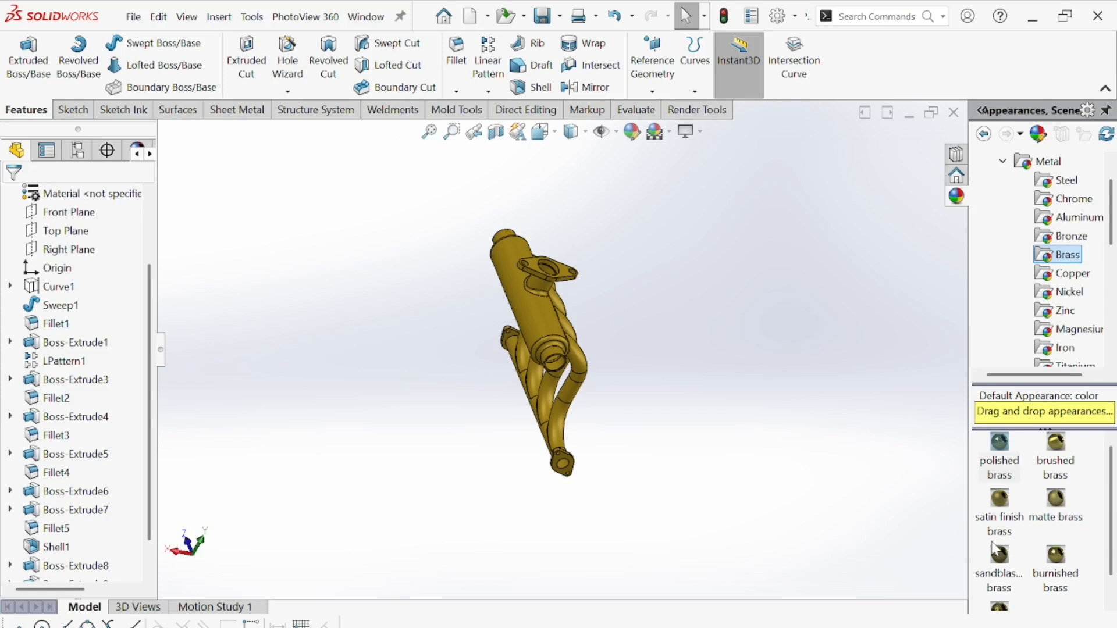
- Try the sandblasted brass appearance on the manifold and examine the finish from several angles
double_click(997, 554)
middle_drag(479, 328, 468, 269)
scroll(564, 335, down, 2)
middle_drag(695, 337, 554, 391)
scroll(563, 331, down, 3)
scroll(519, 351, up, 4)
scroll(555, 330, down, 2)
scroll(556, 341, up, 3)
scroll(552, 362, up, 1)
scroll(551, 362, down, 3)
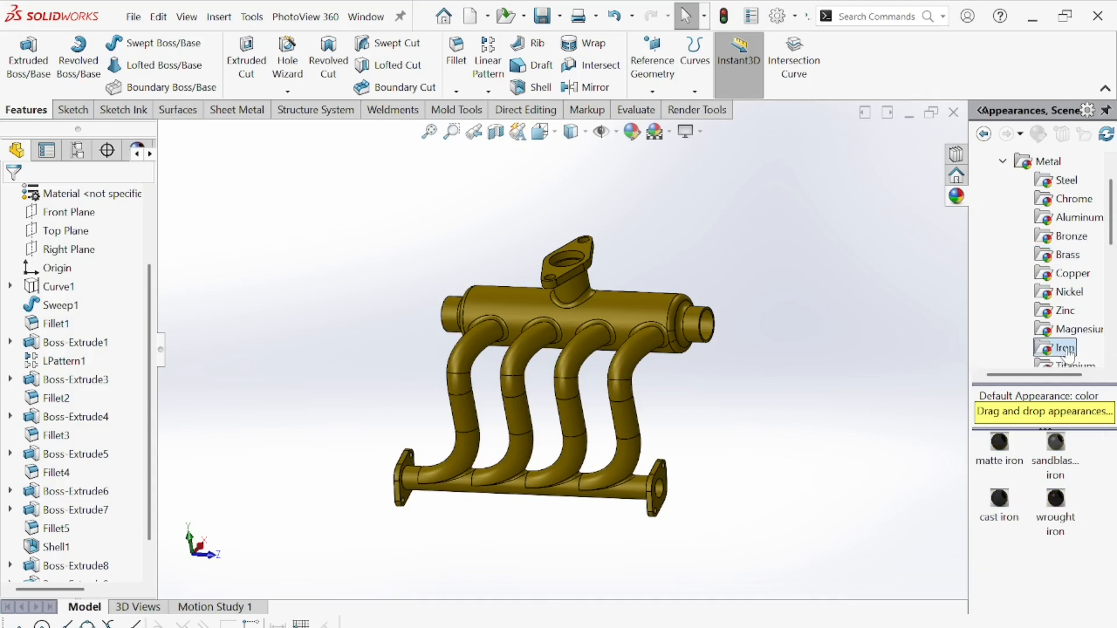
- Try the wrought iron and matte iron appearances on the manifold
double_click(1052, 448)
middle_drag(788, 454, 661, 382)
scroll(661, 383, down, 2)
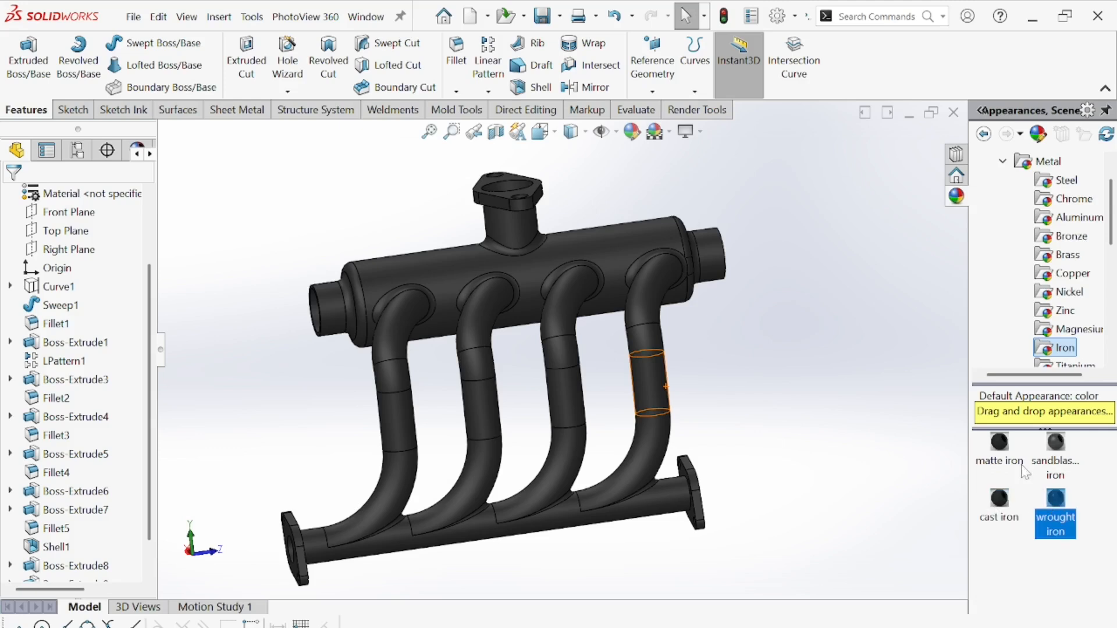
double_click(998, 443)
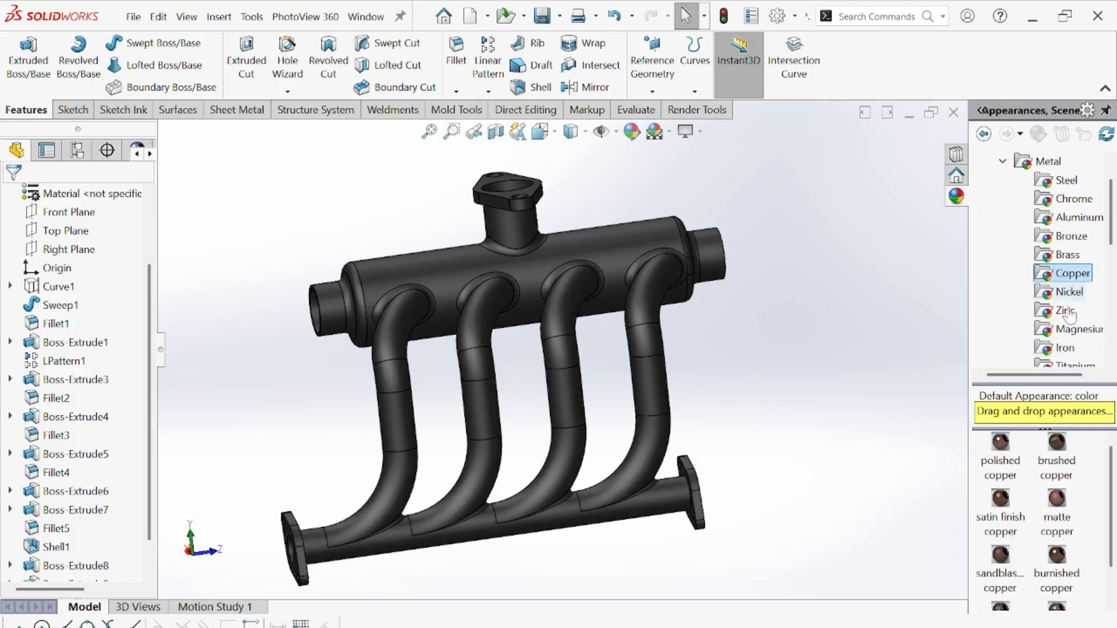
- Try the brushed copper and matte copper appearances on the manifold
double_click(1063, 461)
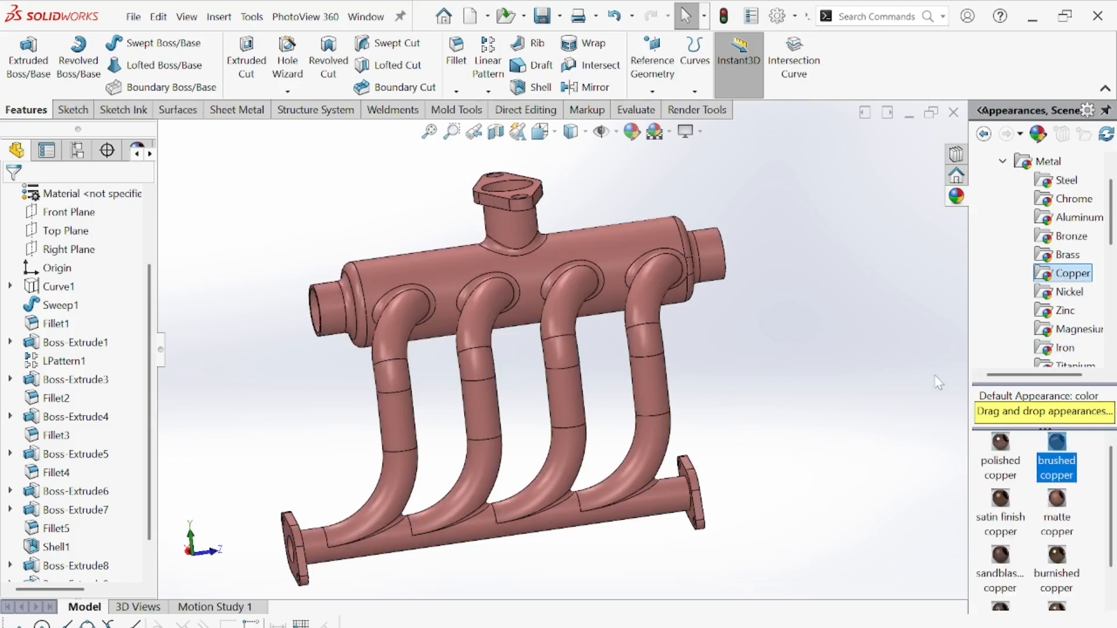
double_click(1058, 513)
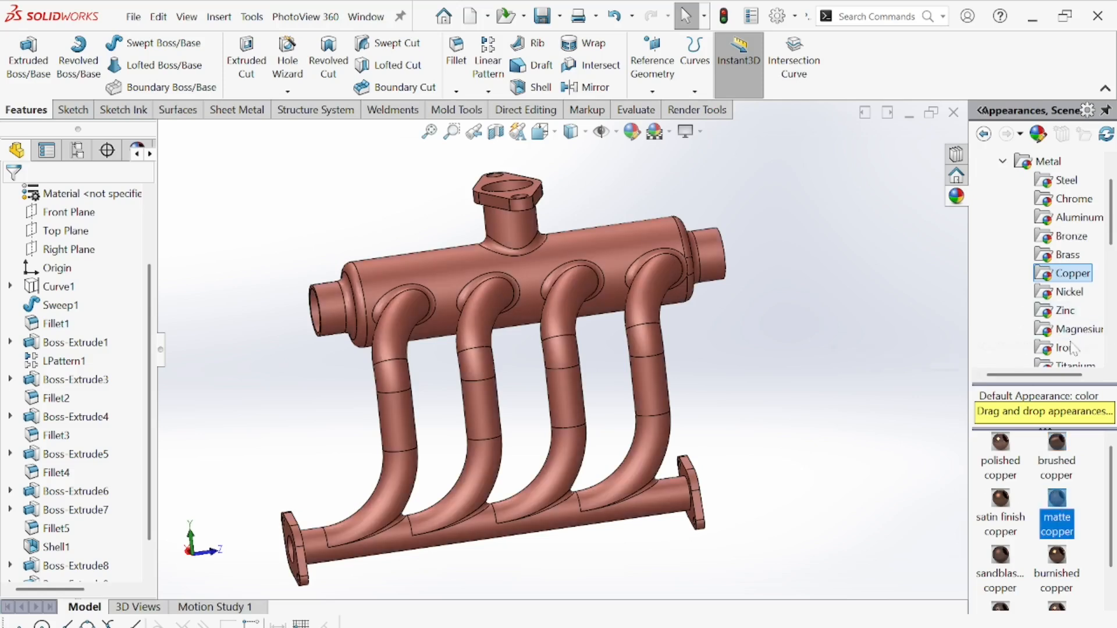
- Apply the sandblasted iron appearance to the whole manifold
double_click(1051, 451)
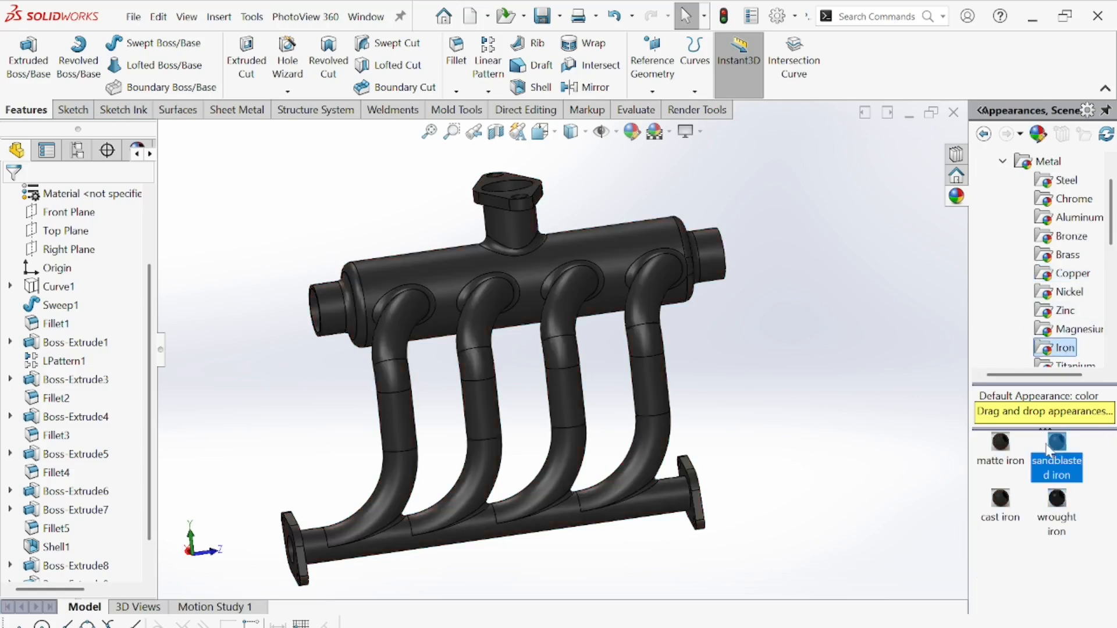
middle_drag(573, 296, 583, 271)
scroll(595, 326, down, 1)
scroll(595, 326, up, 3)
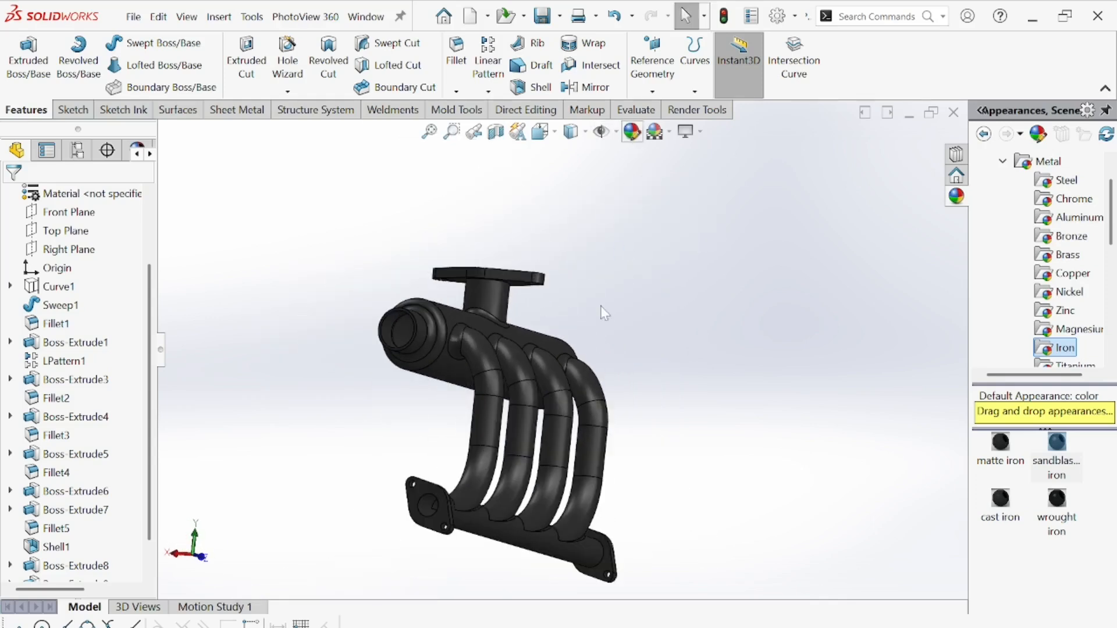
- Edit the part's sandblasted iron appearance, change its primary color to orange-red and accept the change
click(632, 132)
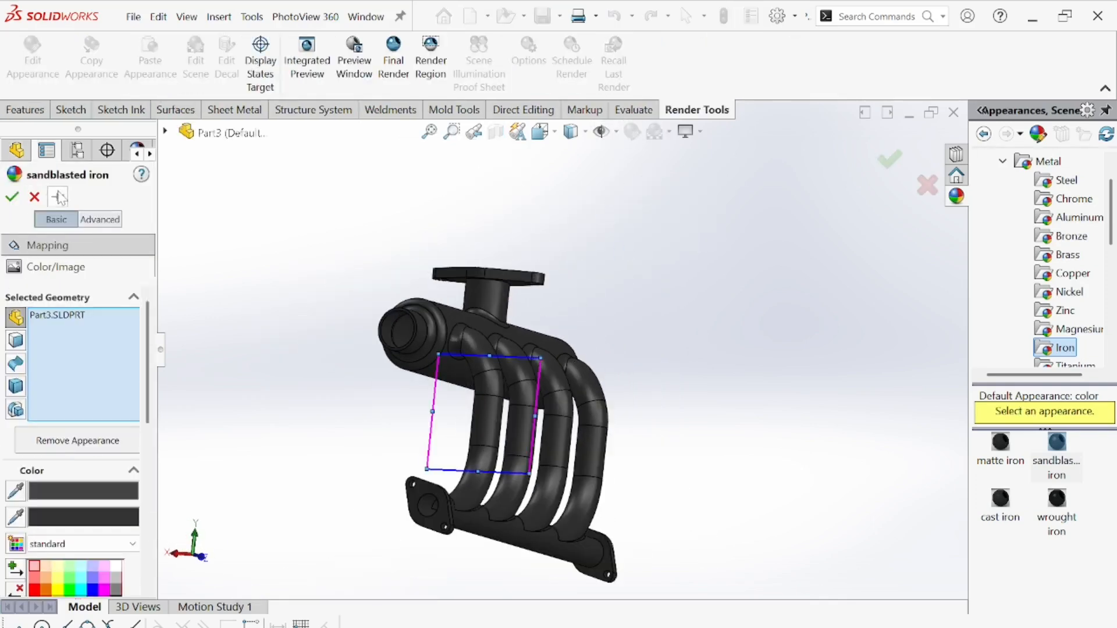
click(34, 196)
click(70, 567)
drag(150, 403, 150, 458)
click(68, 452)
click(107, 525)
drag(80, 536, 79, 550)
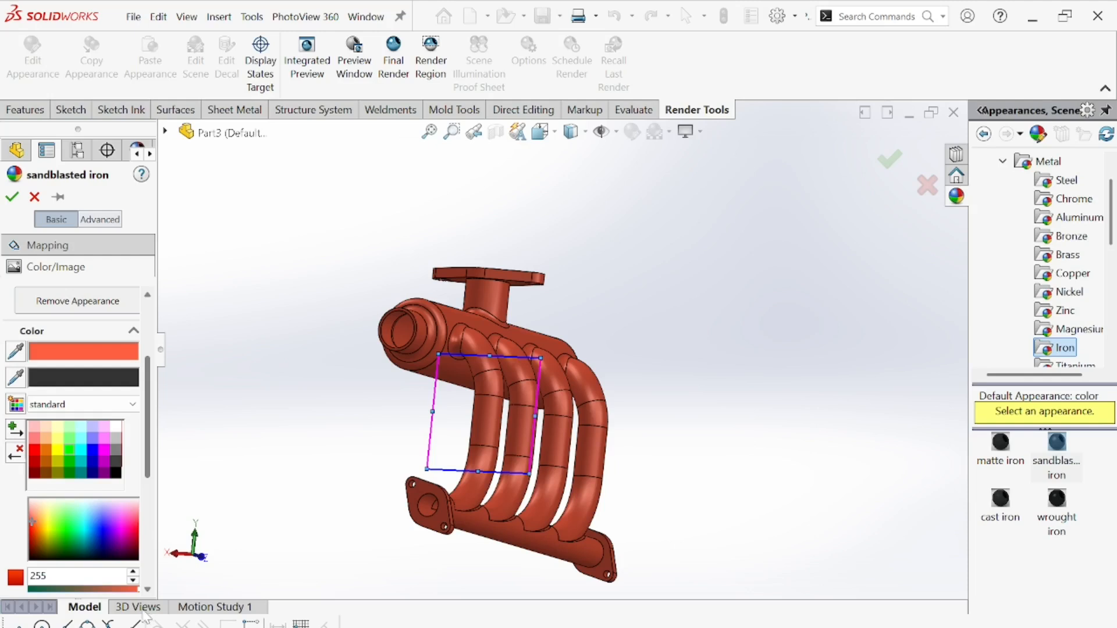
middle_drag(239, 451, 326, 366)
click(15, 199)
- Examine the recolored manifold from several angles and distances
middle_drag(444, 447, 436, 582)
scroll(552, 347, down, 2)
scroll(629, 368, down, 2)
scroll(633, 375, up, 3)
scroll(672, 400, down, 3)
scroll(666, 344, up, 3)
scroll(527, 272, down, 3)
middle_drag(507, 439, 721, 486)
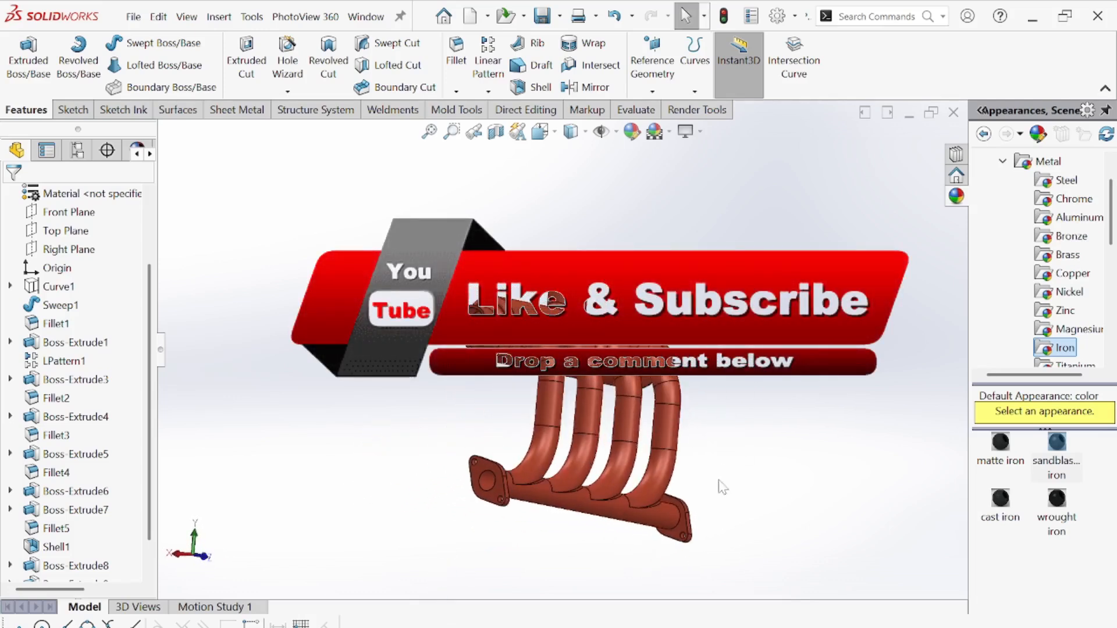